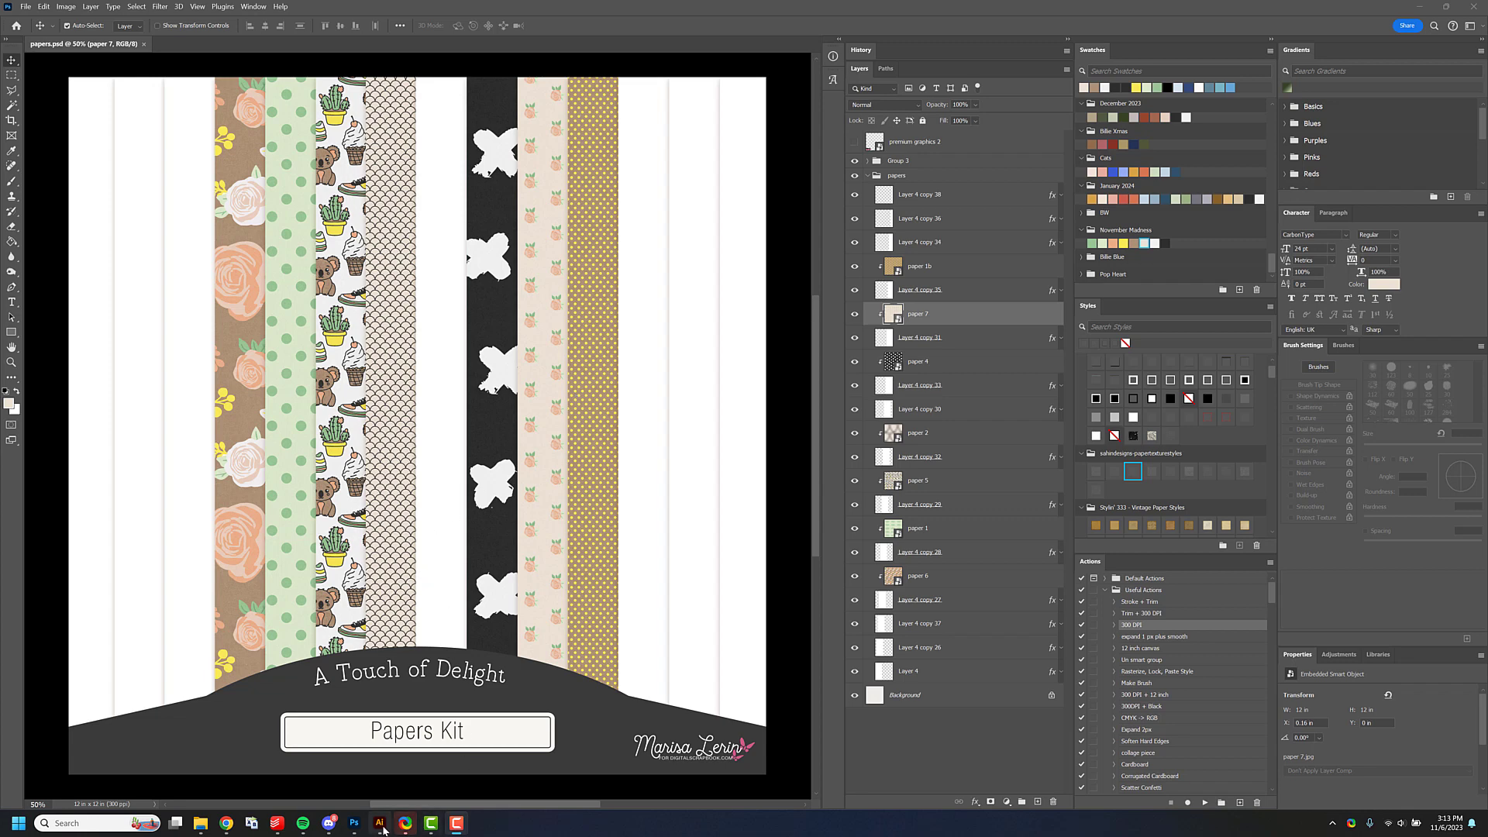
Switch to Illustrator and create a new blank document.
click(380, 825)
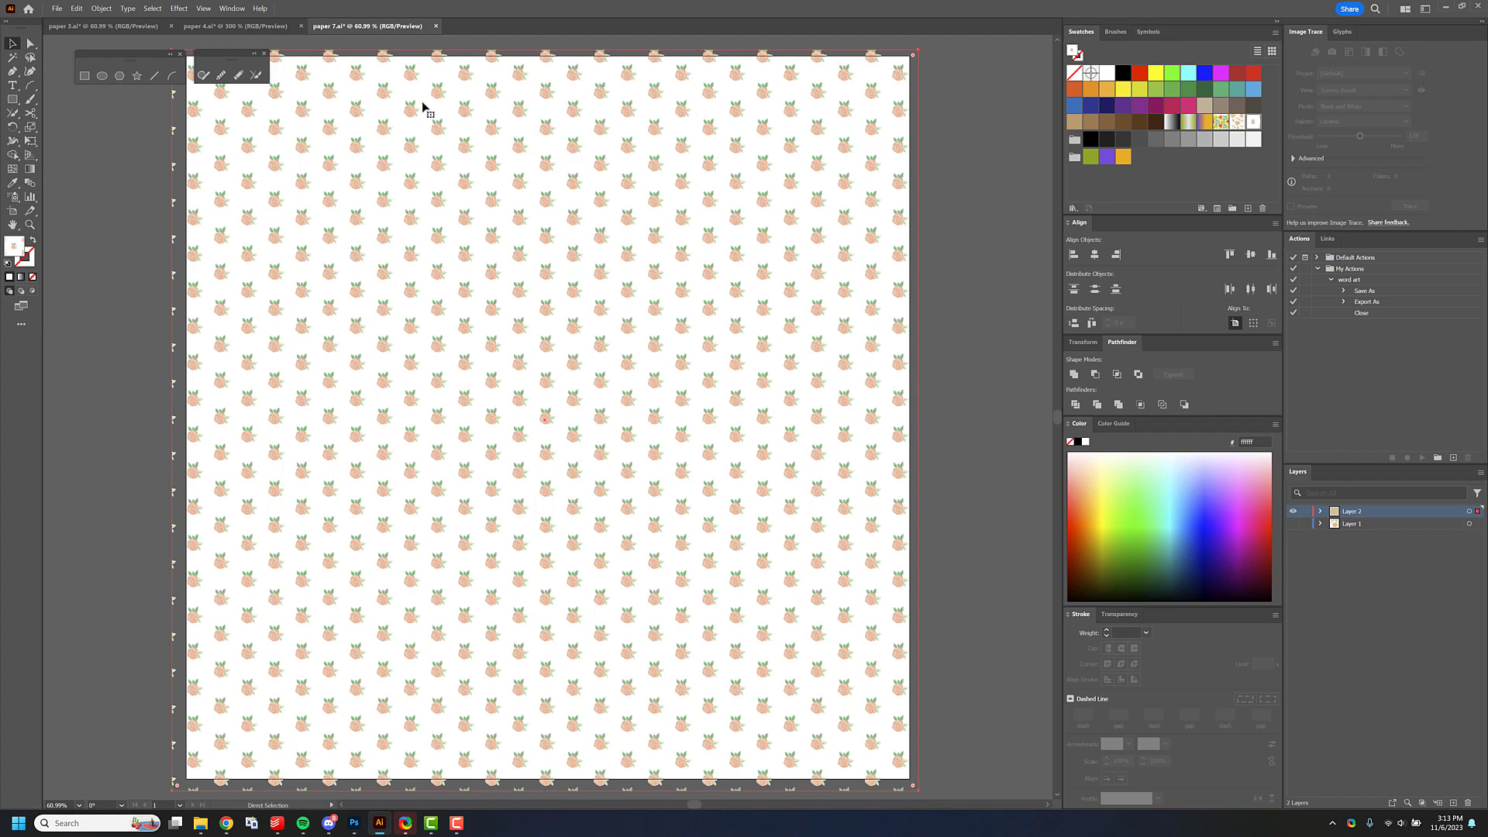
key(ctrl+alt+n)
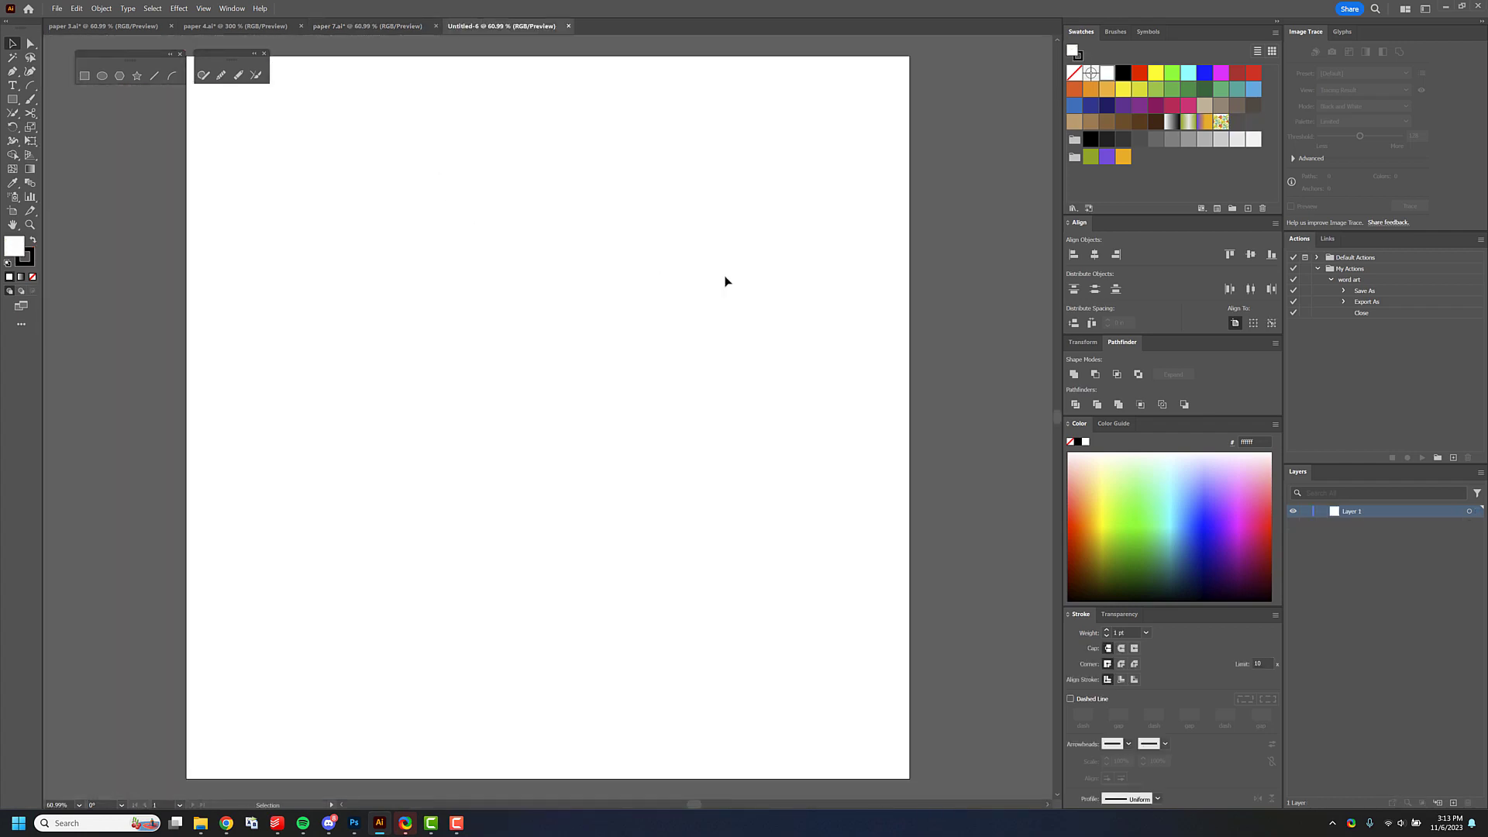
Create a narrow vertical black rectangle 0.25 in wide and 5.2276 in high on the artboard.
click(12, 99)
click(1123, 72)
drag(506, 150, 516, 467)
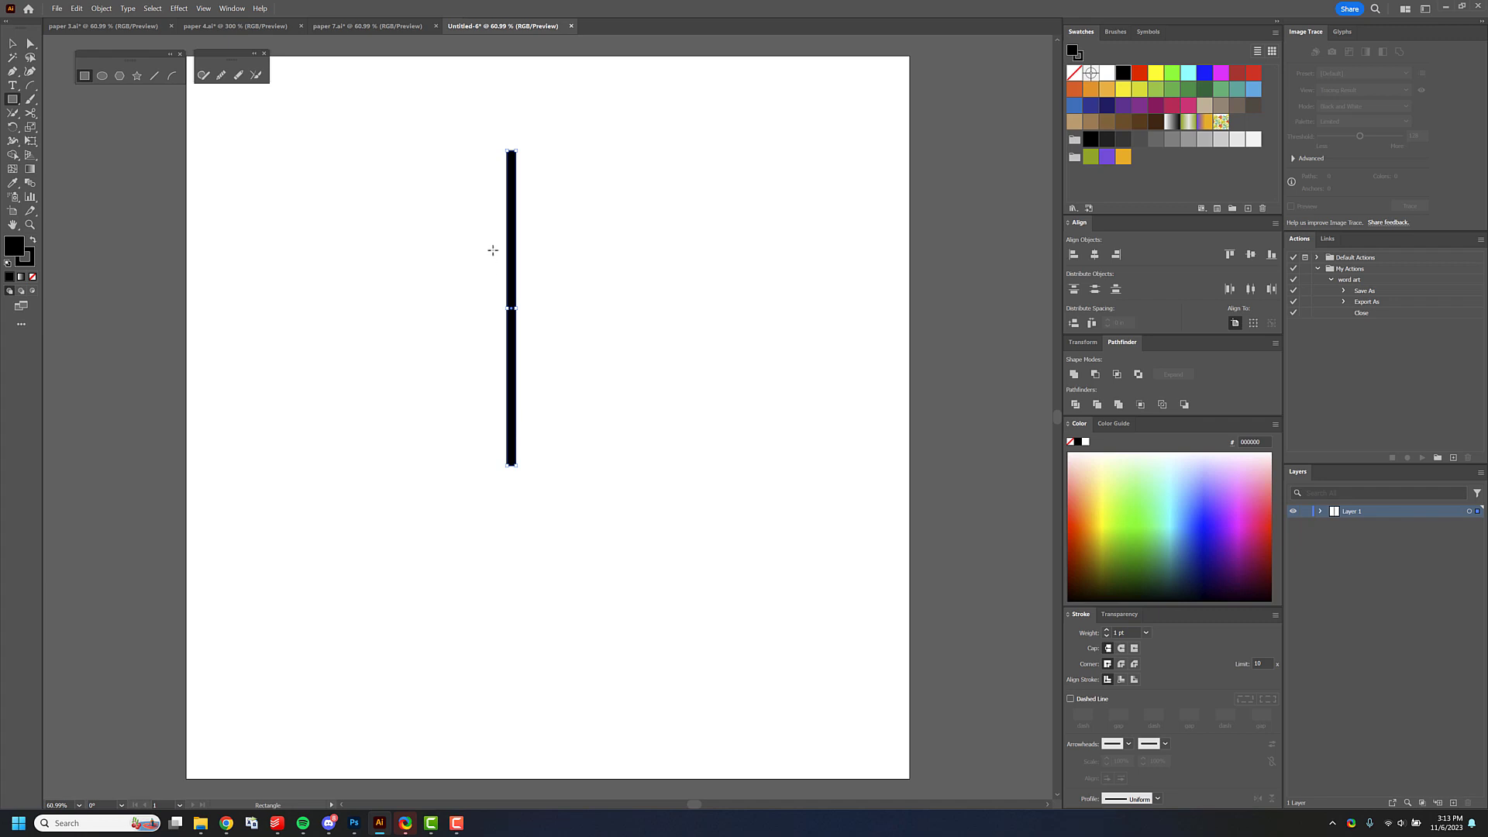
key(Delete)
click(504, 189)
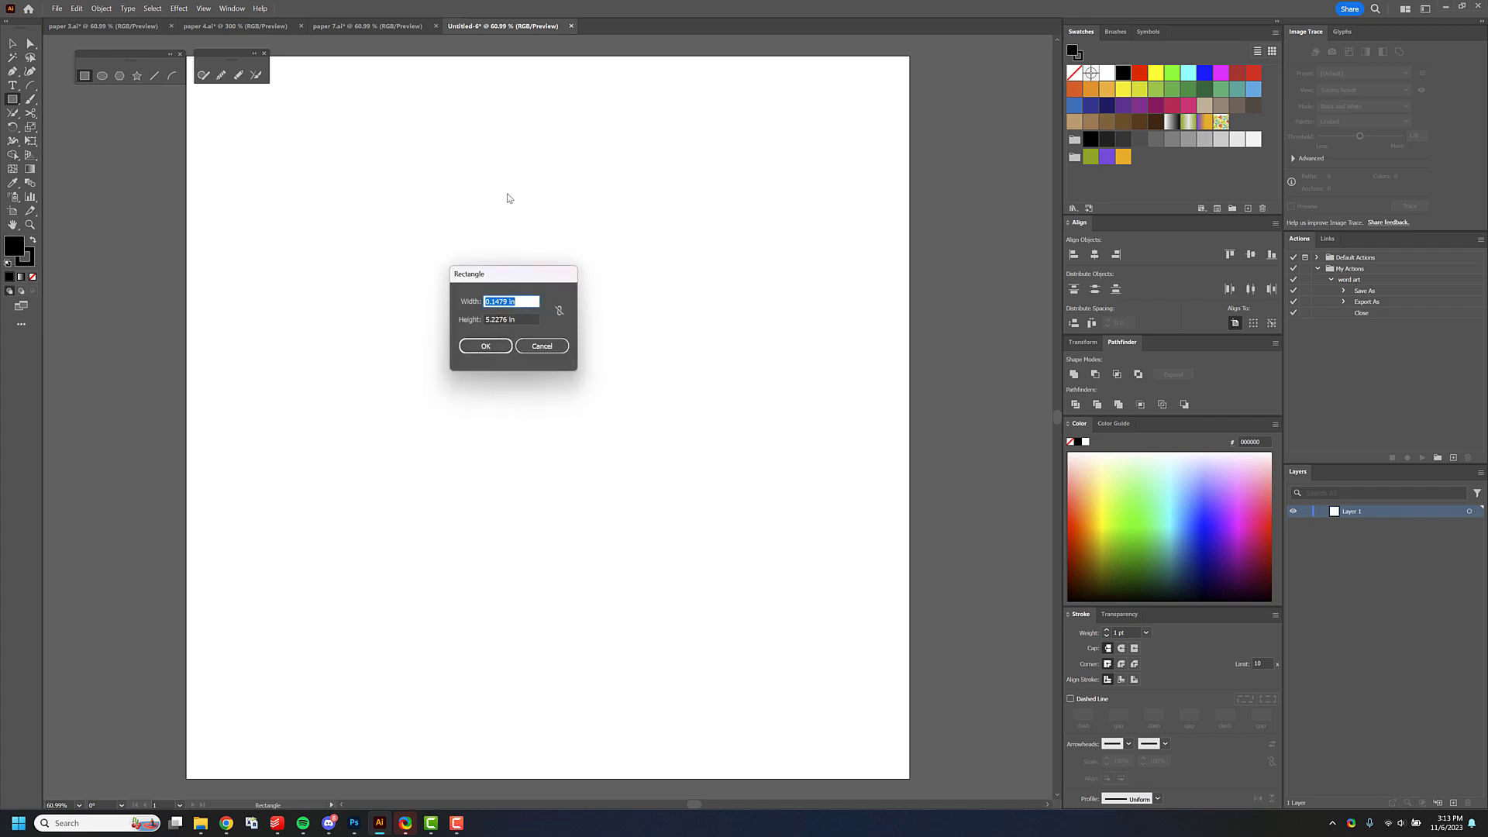
text(25)
key(Return)
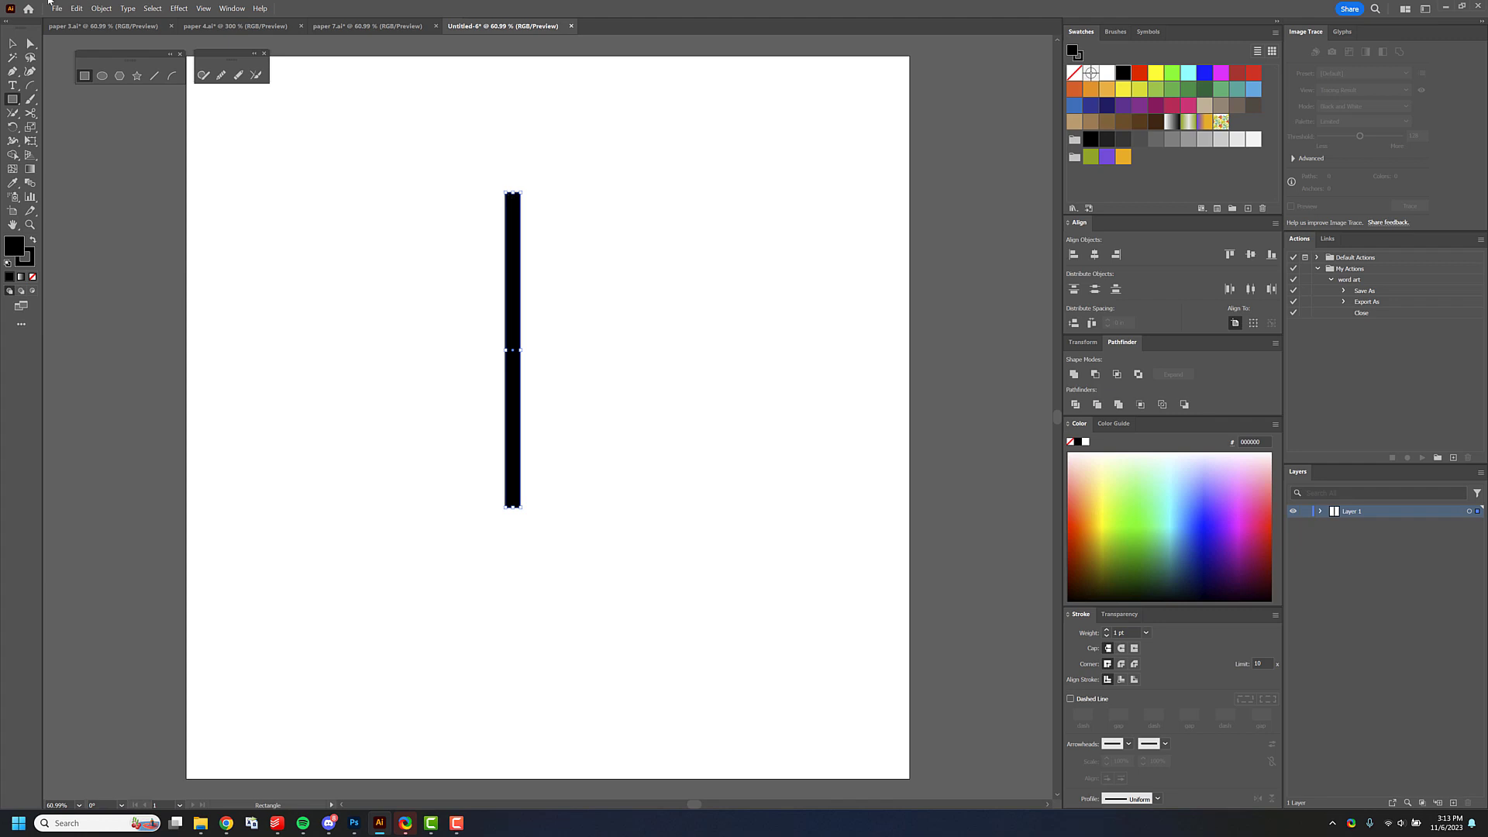
Make a repeating pattern from the black bar with a tile width of 0.5 in and finish editing the pattern.
click(101, 9)
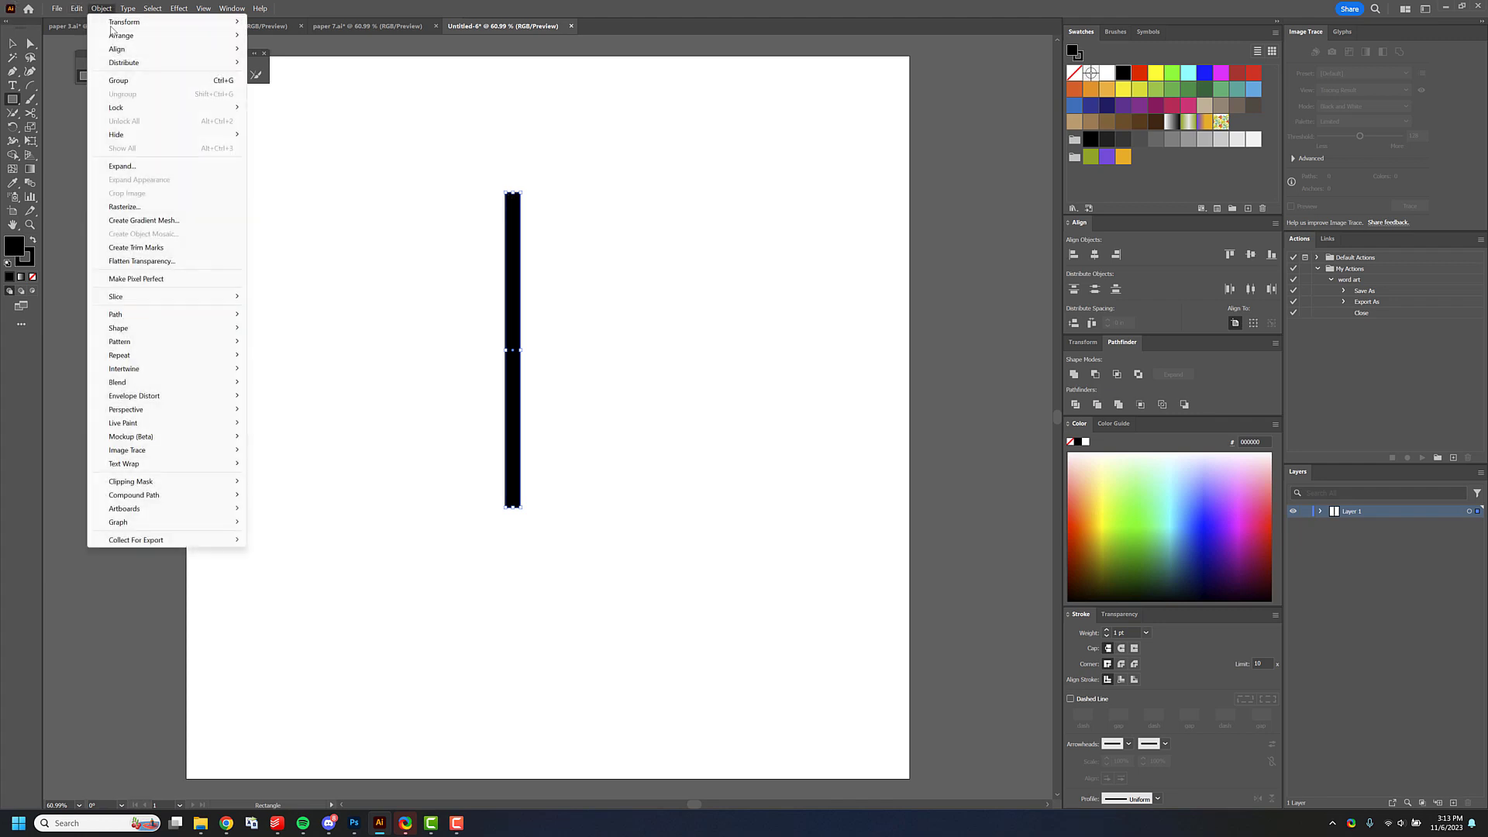
mouse_move(155, 341)
click(293, 344)
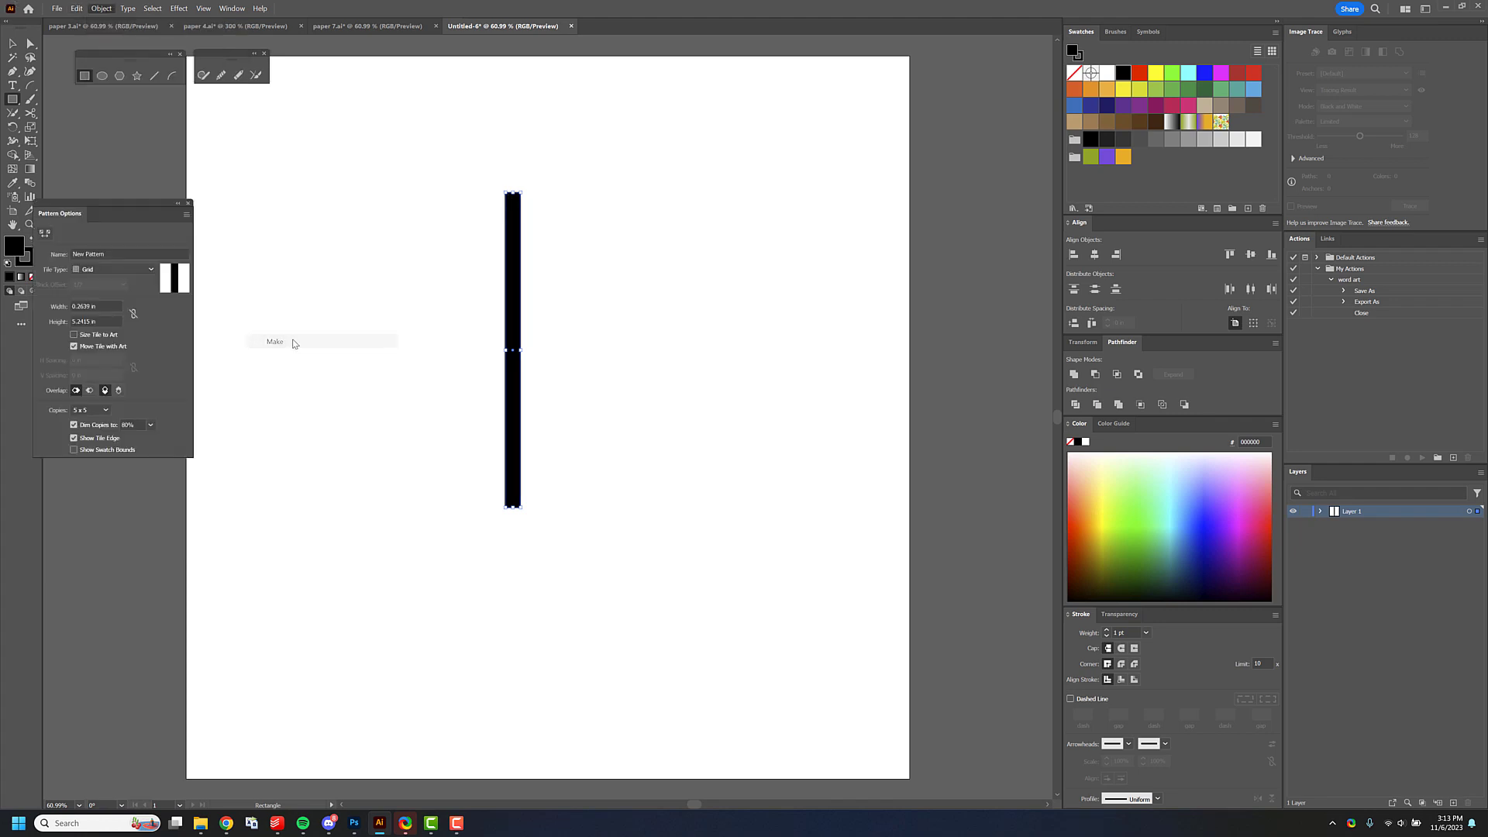
click(105, 307)
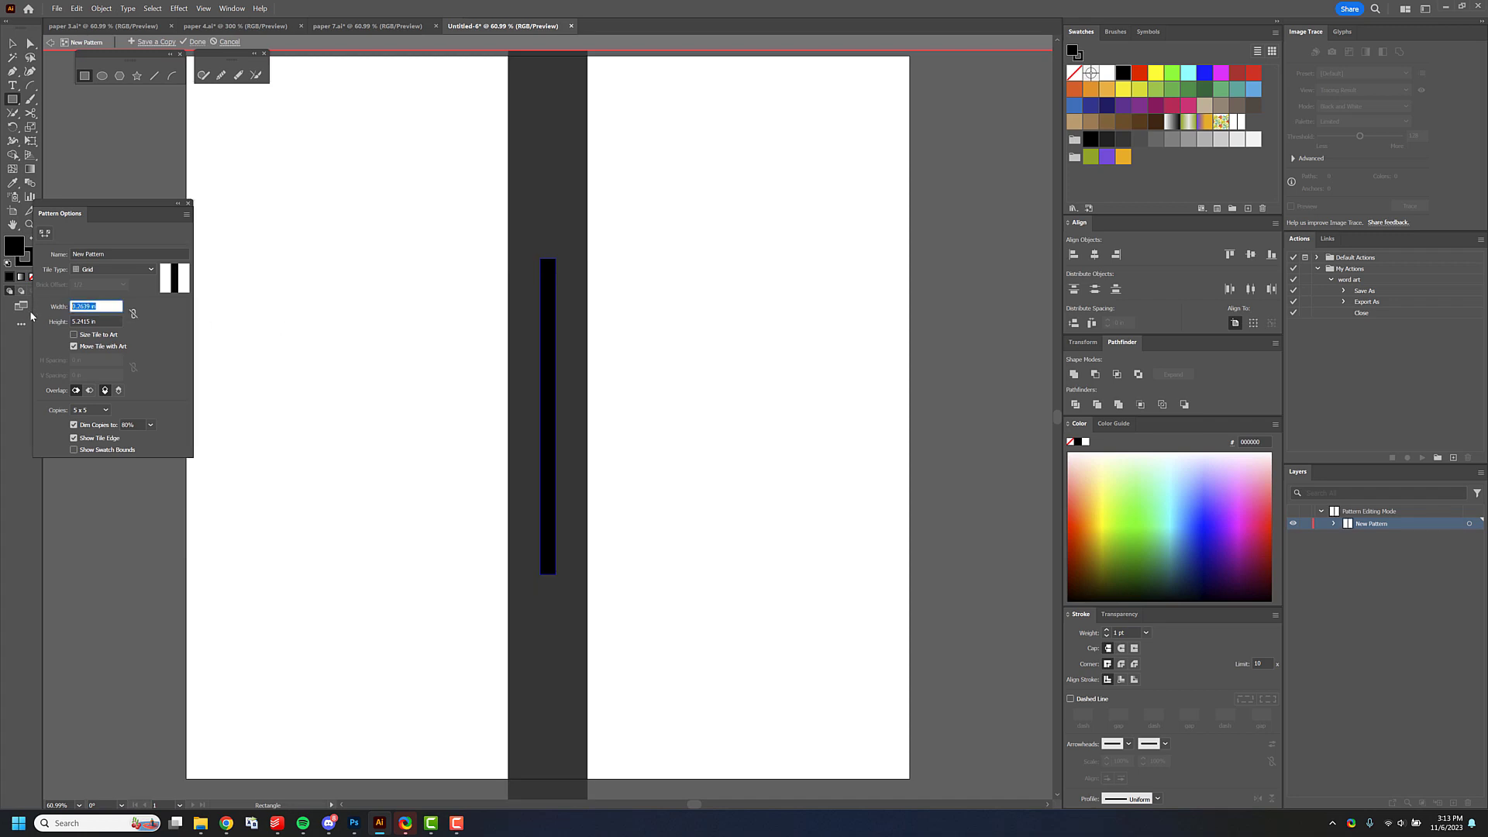
key(BackSpace)
text(.5)
key(Return)
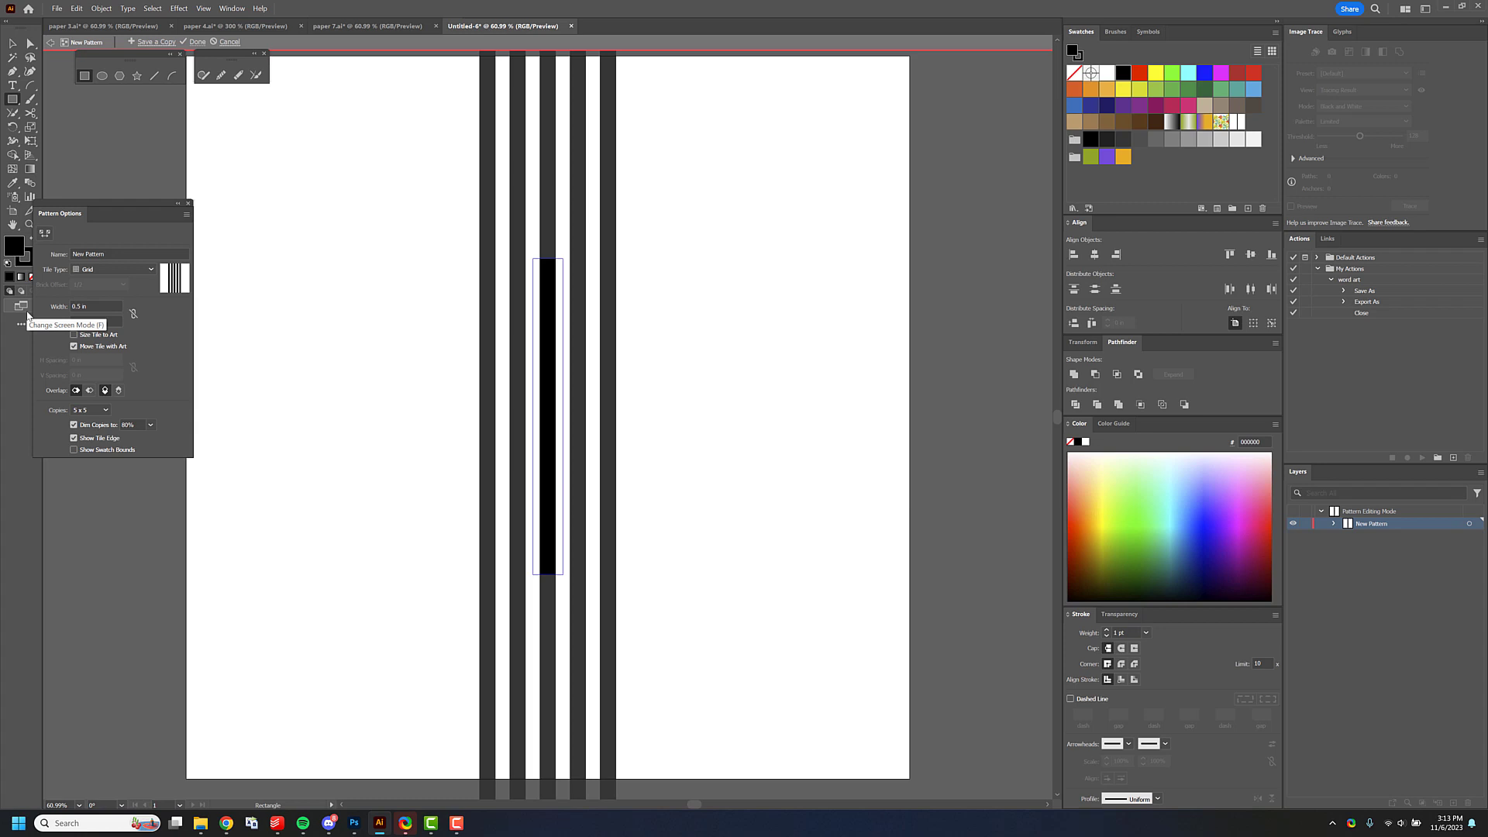
click(195, 42)
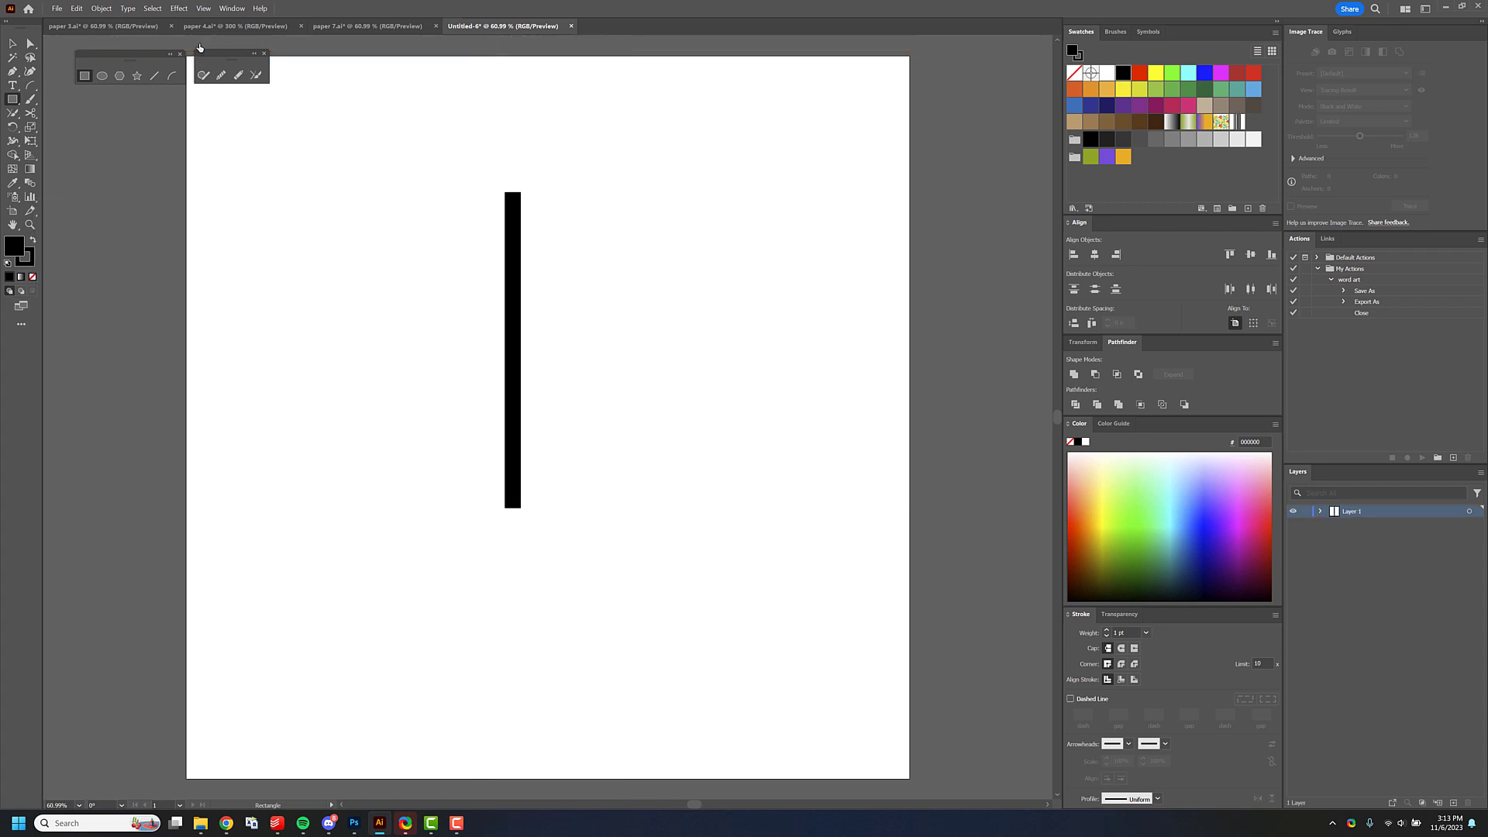
Add a new layer, hide Layer 1, and cover the artboard with a rectangle filled with the new stripe pattern.
click(1453, 803)
click(1293, 524)
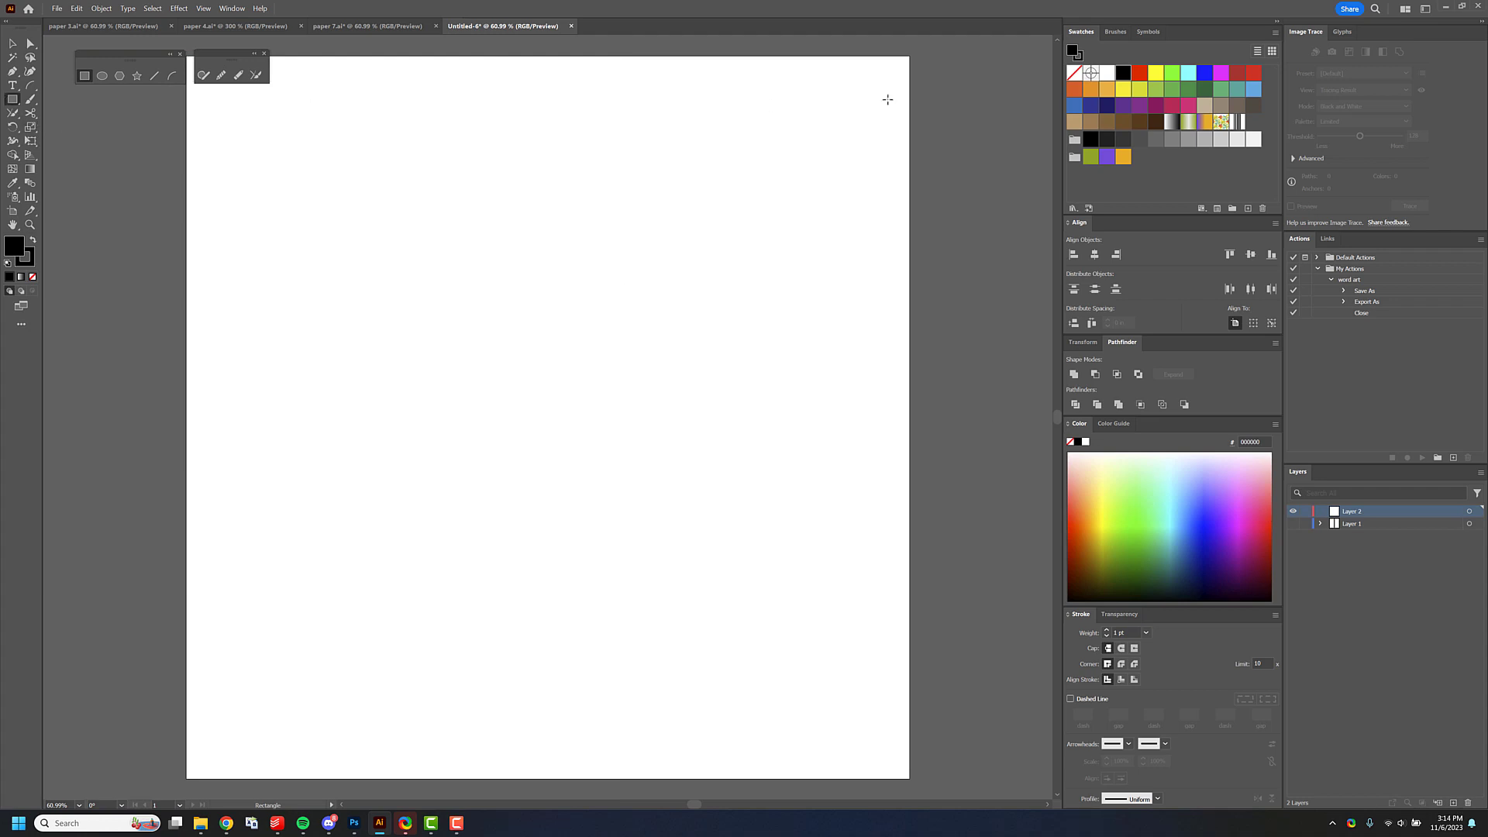
drag(920, 52, 172, 767)
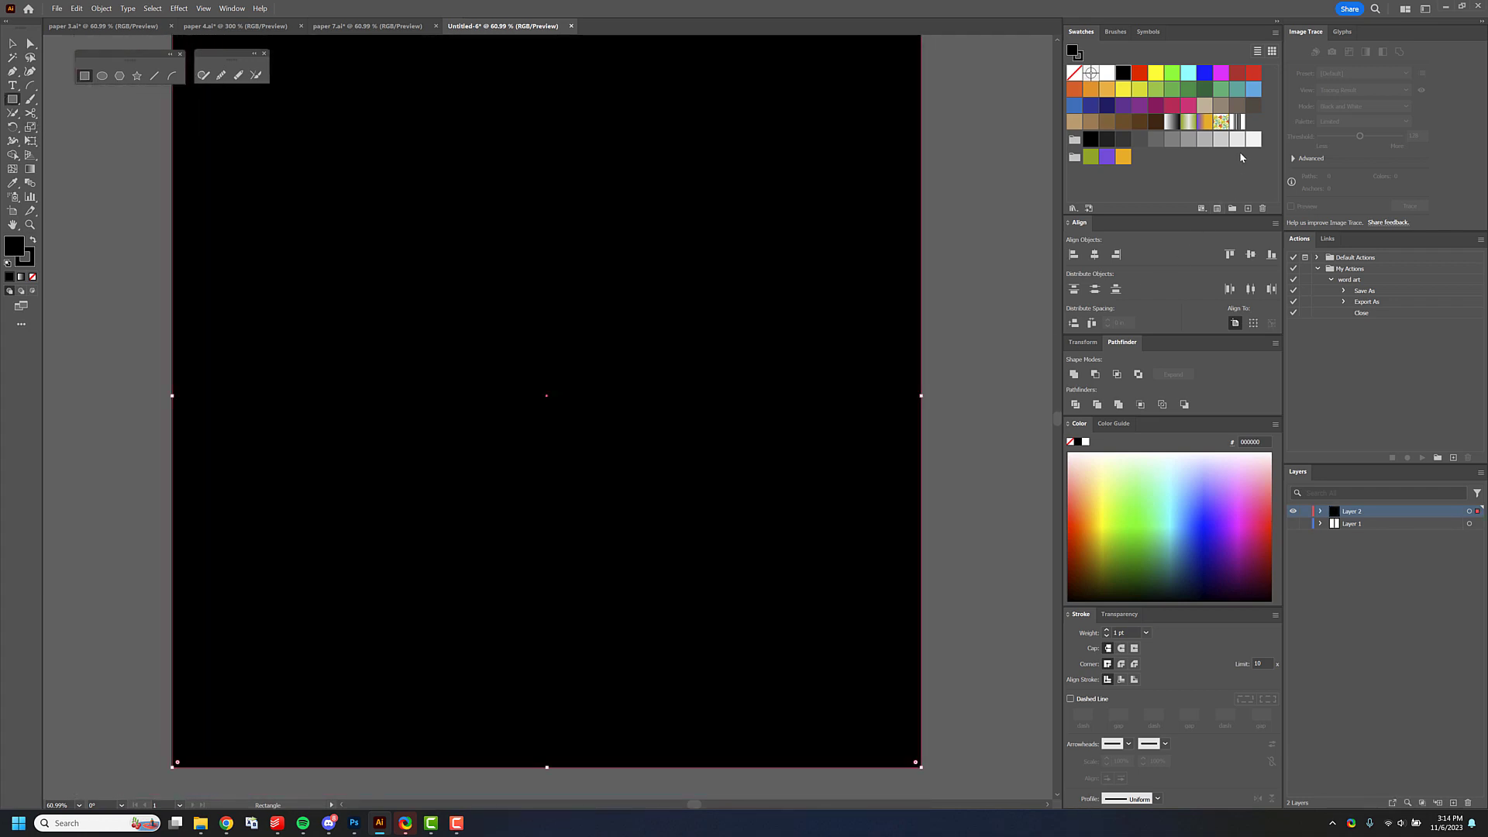
click(1238, 122)
scroll(642, 474, up, 1)
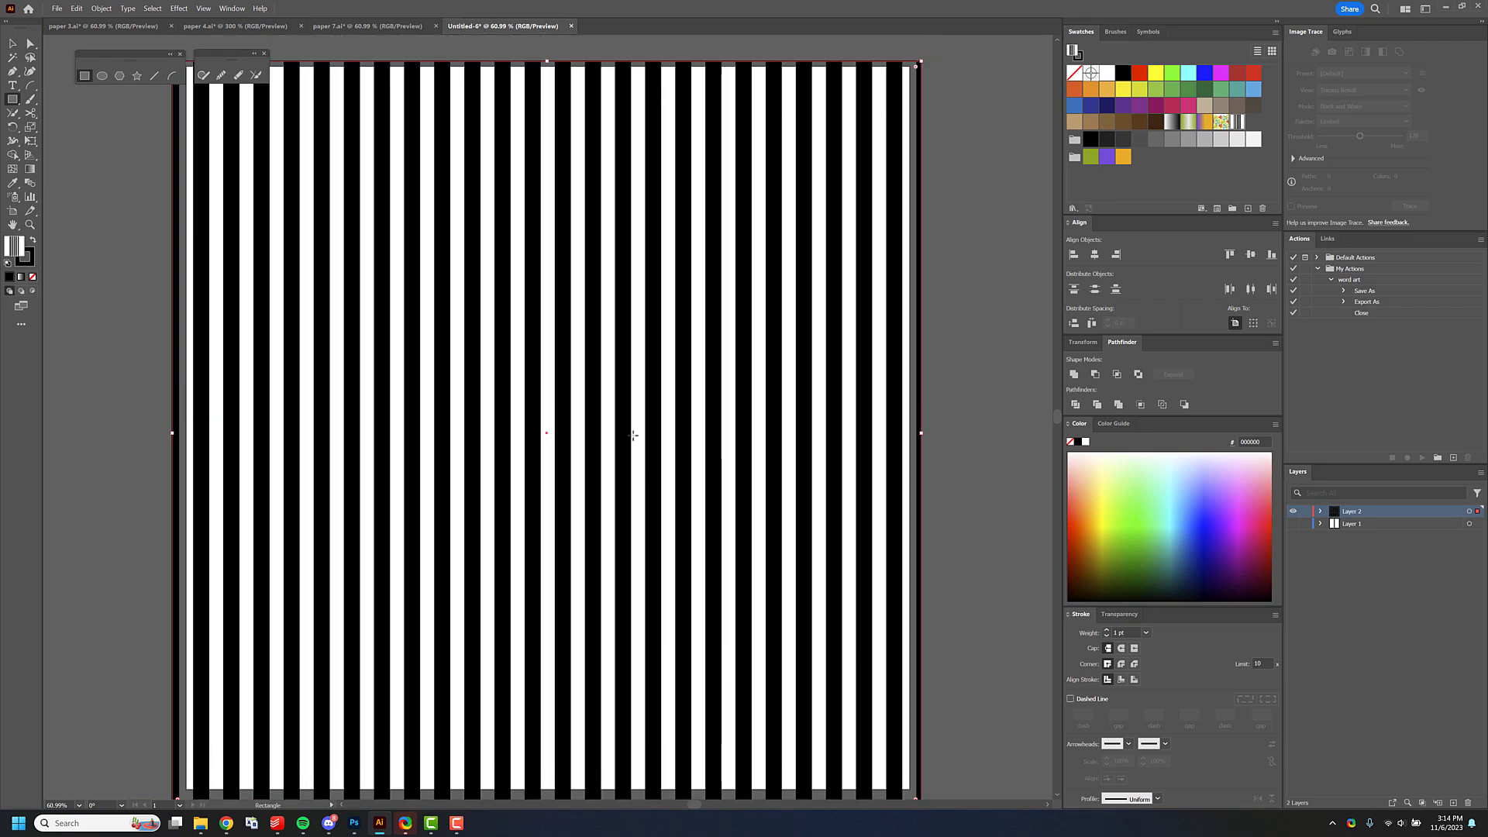
Scale the rectangle's stripe pattern uniformly to 50%, transforming only the pattern and not the object.
key(v)
right_click(639, 396)
mouse_move(751, 679)
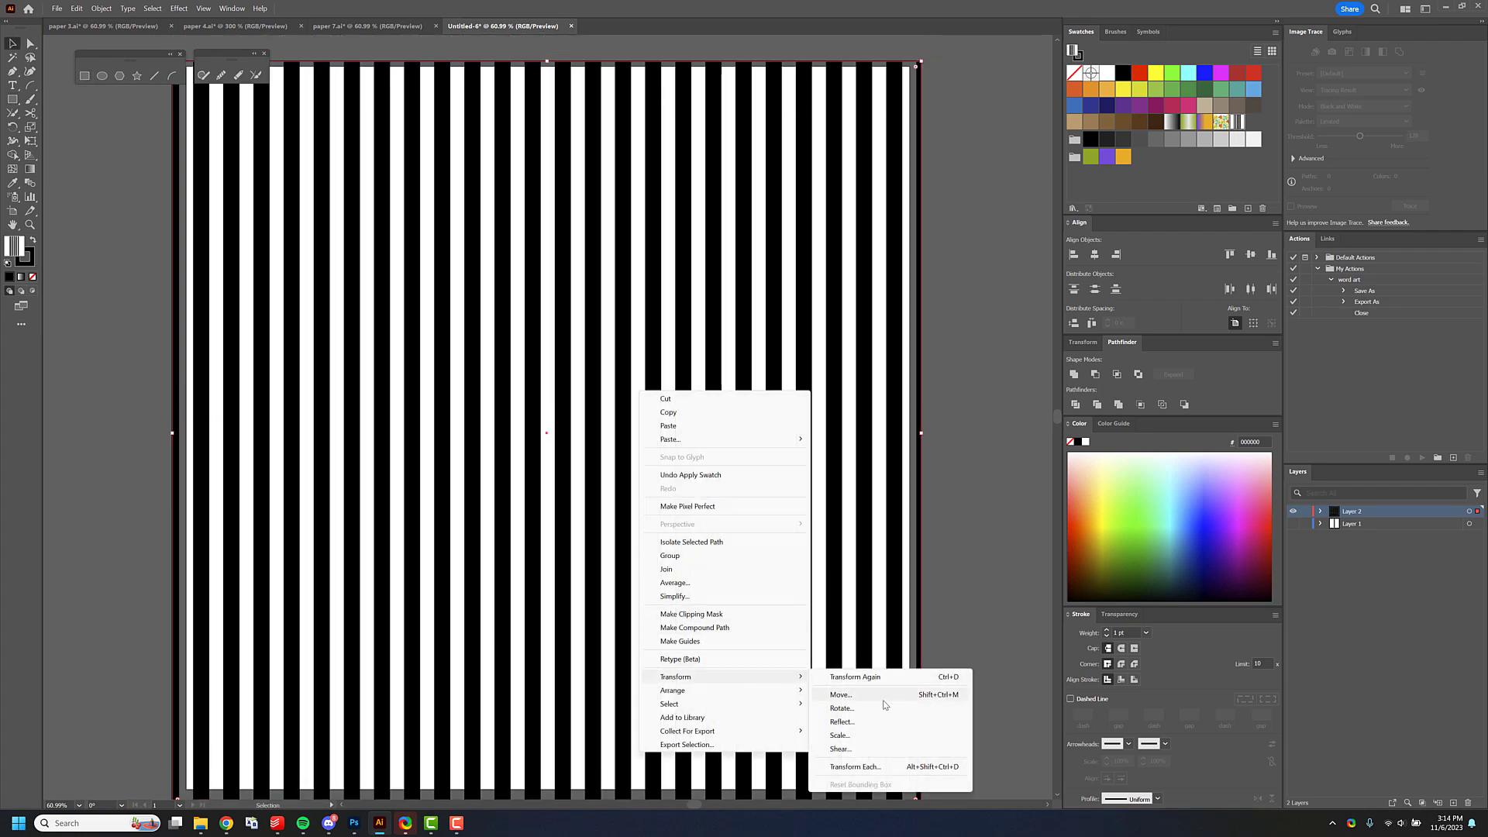
click(878, 733)
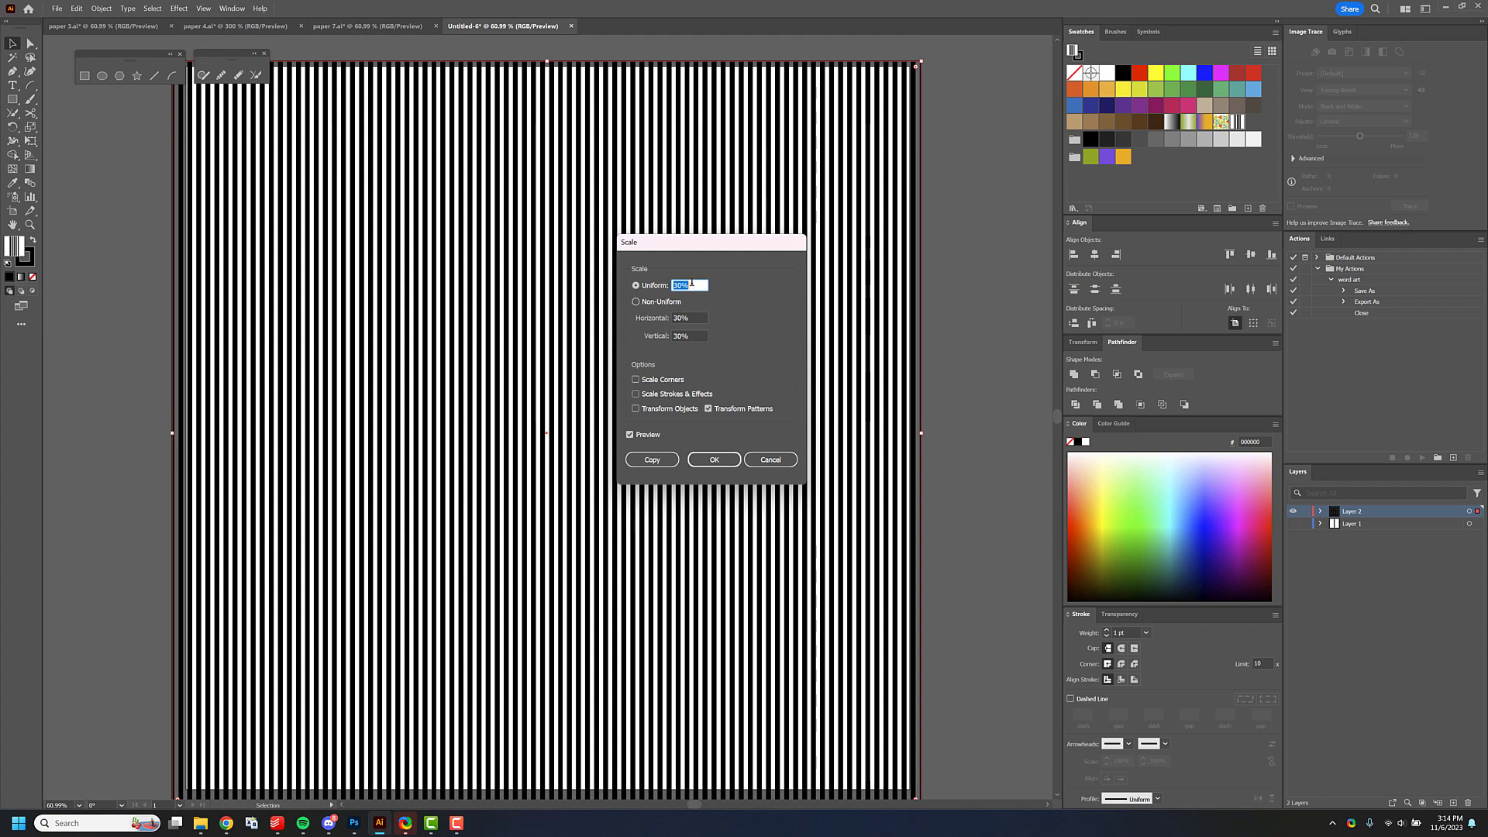
text(50)
click(714, 460)
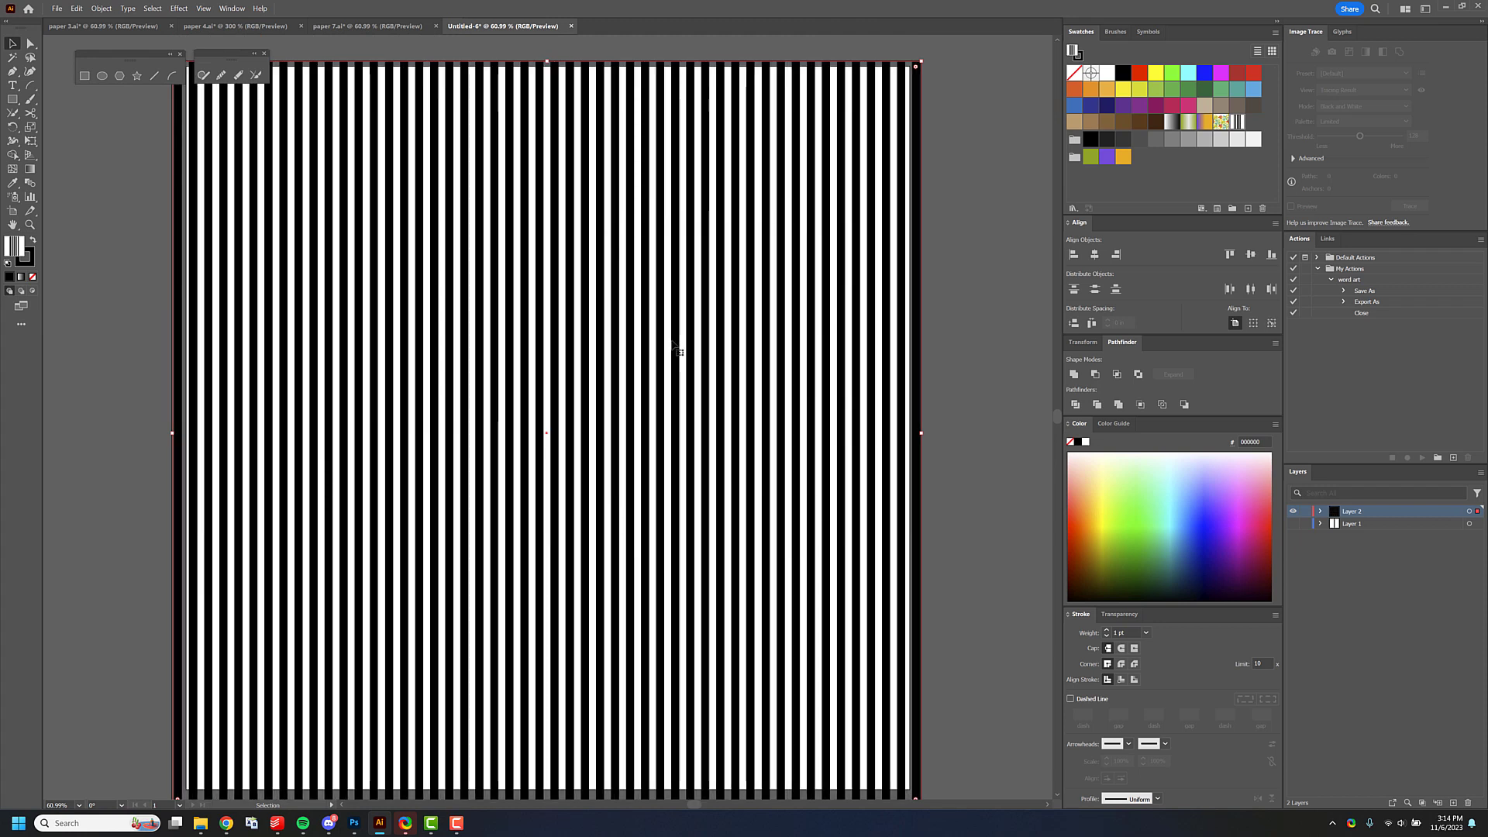
Rotate the stripe pattern inside the rectangle by 45 degrees without rotating the object.
right_click(677, 345)
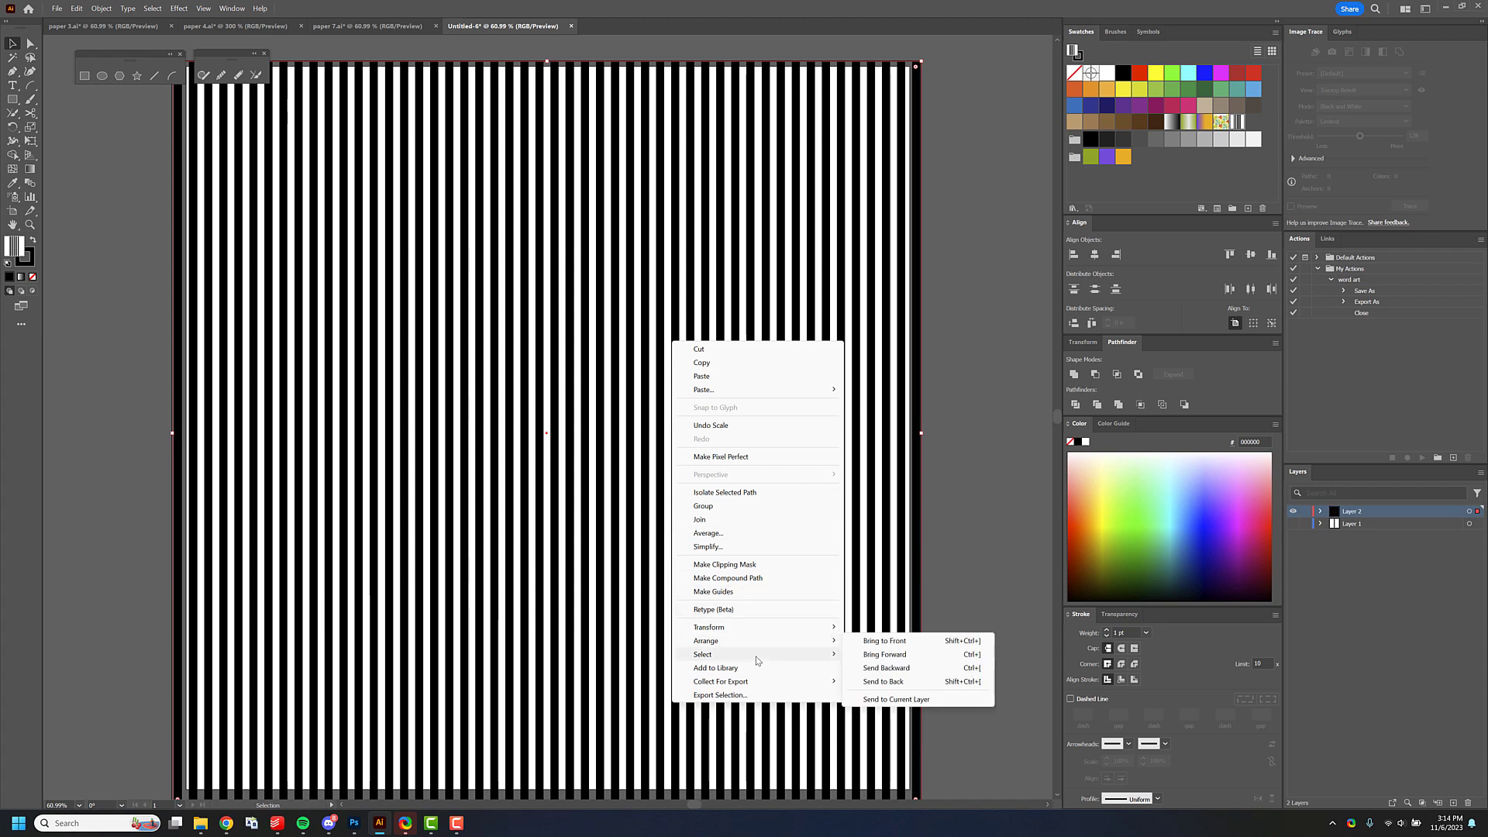
mouse_move(761, 630)
click(914, 659)
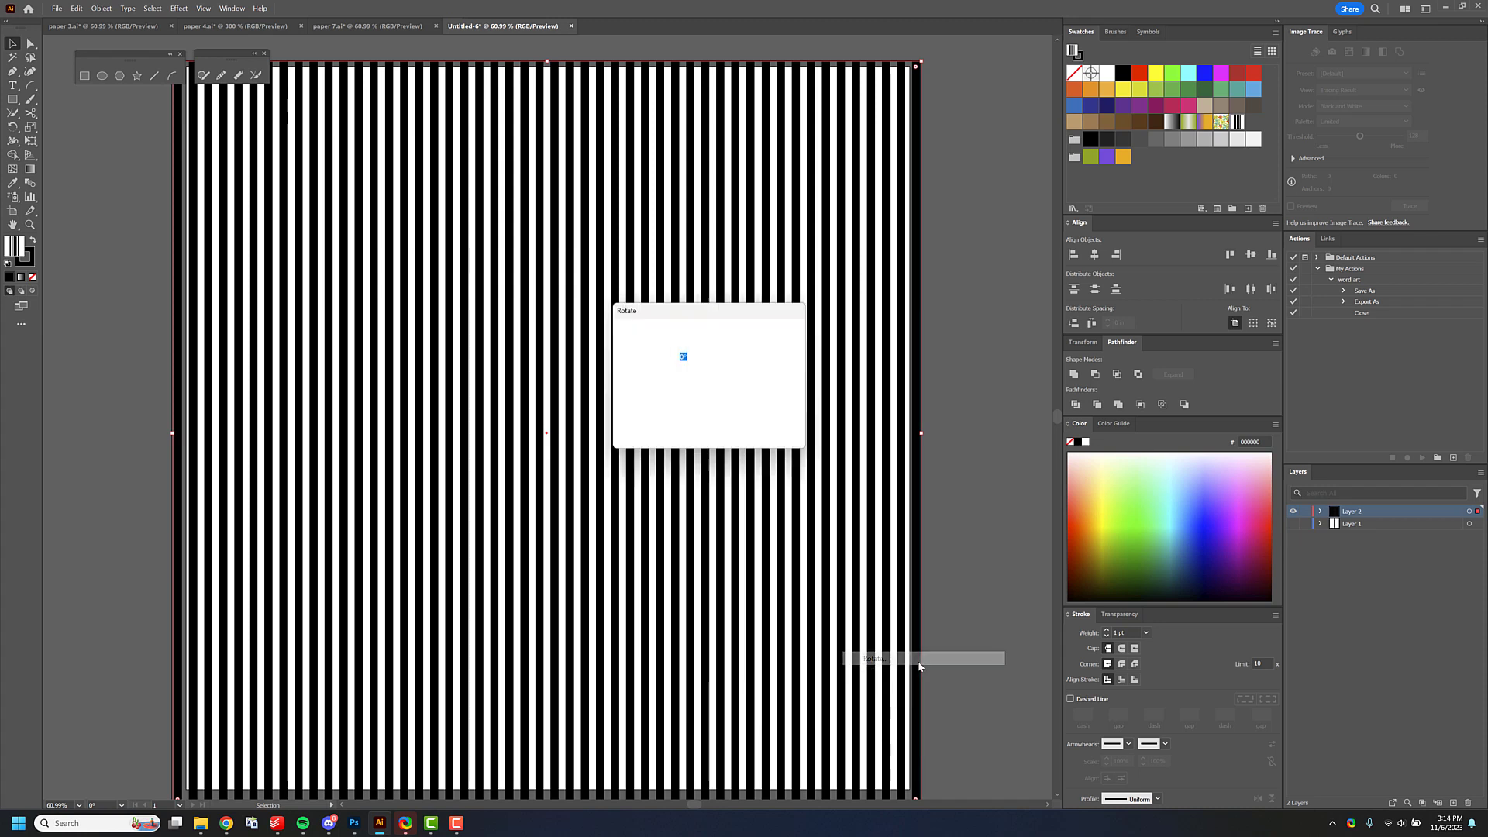
text(45)
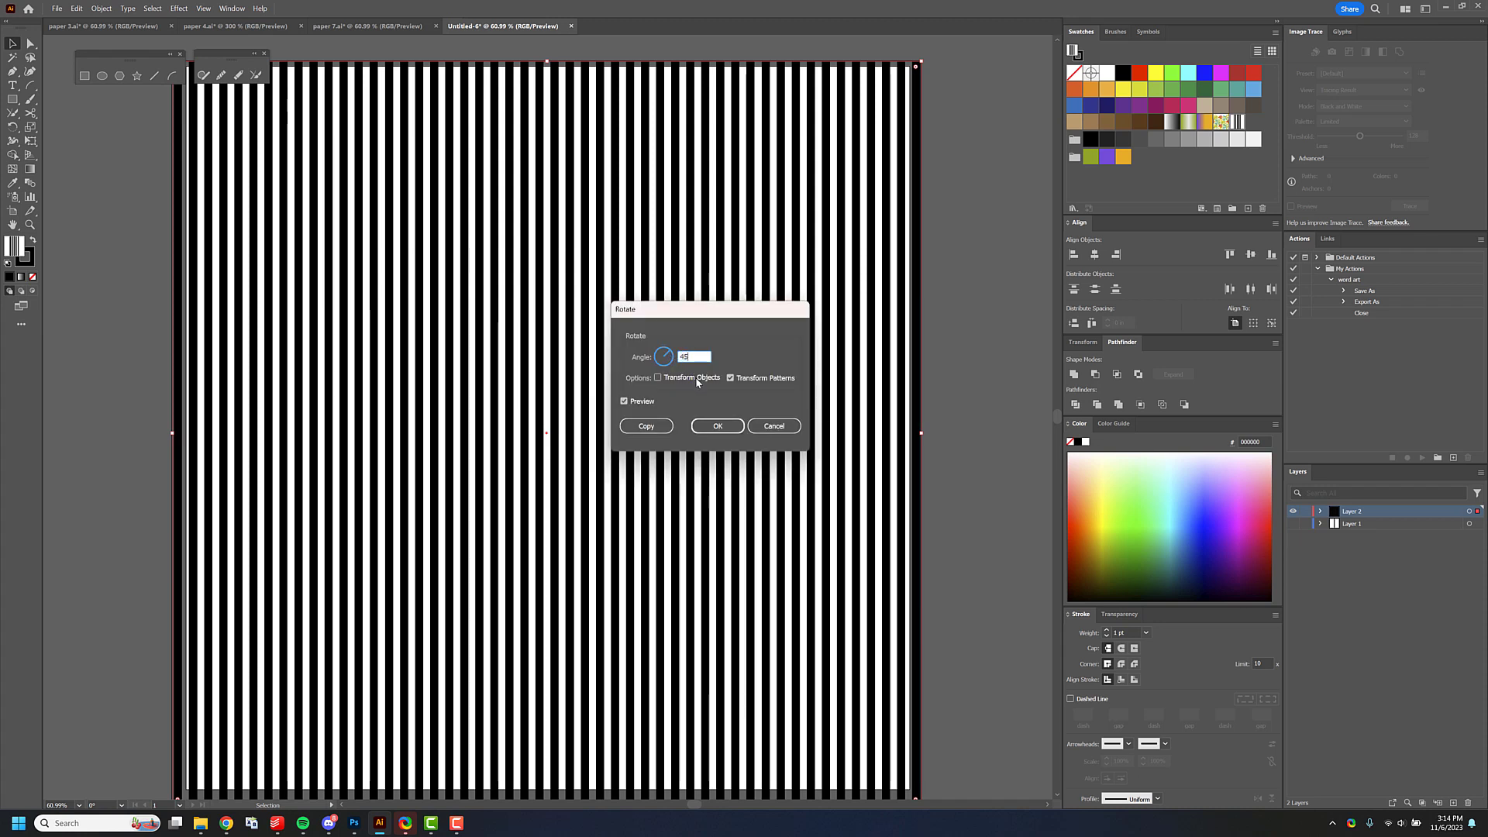
click(717, 425)
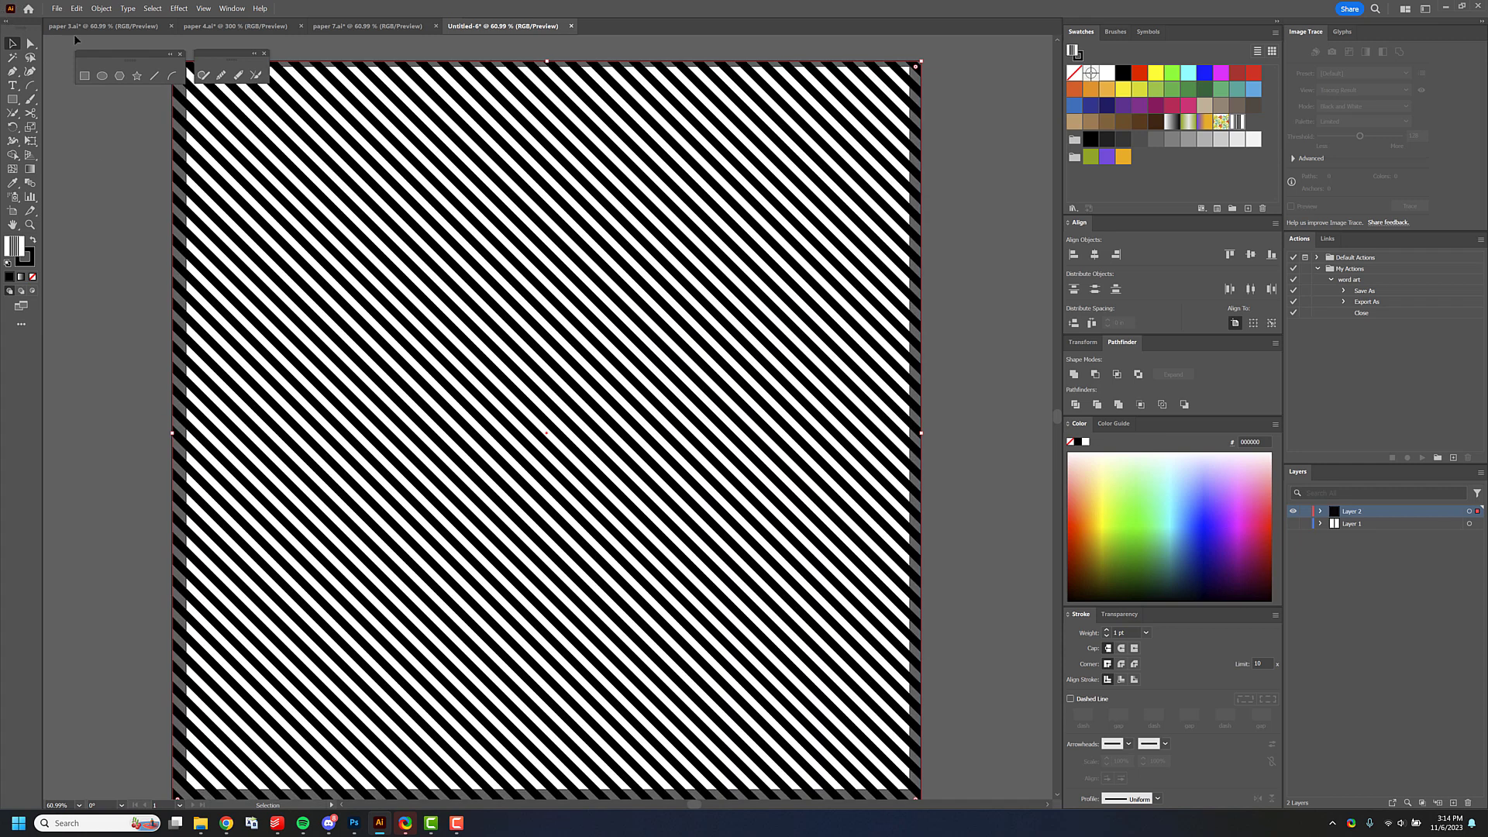
Save the document as "paper 8" in Illustrator format in the papers folder, keeping the default Illustrator options.
key(ctrl+s)
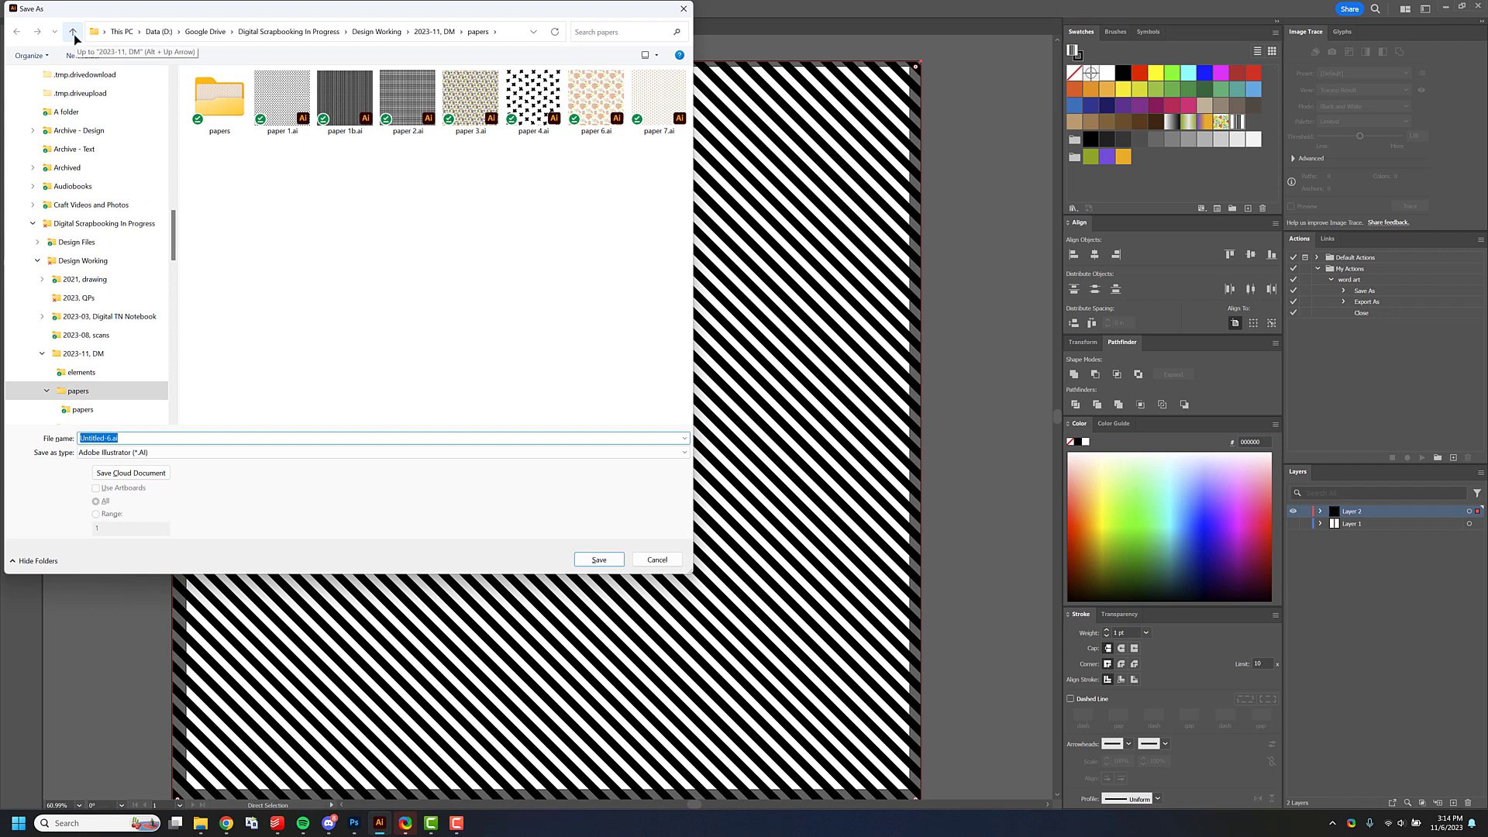
text(paper 8)
key(Return)
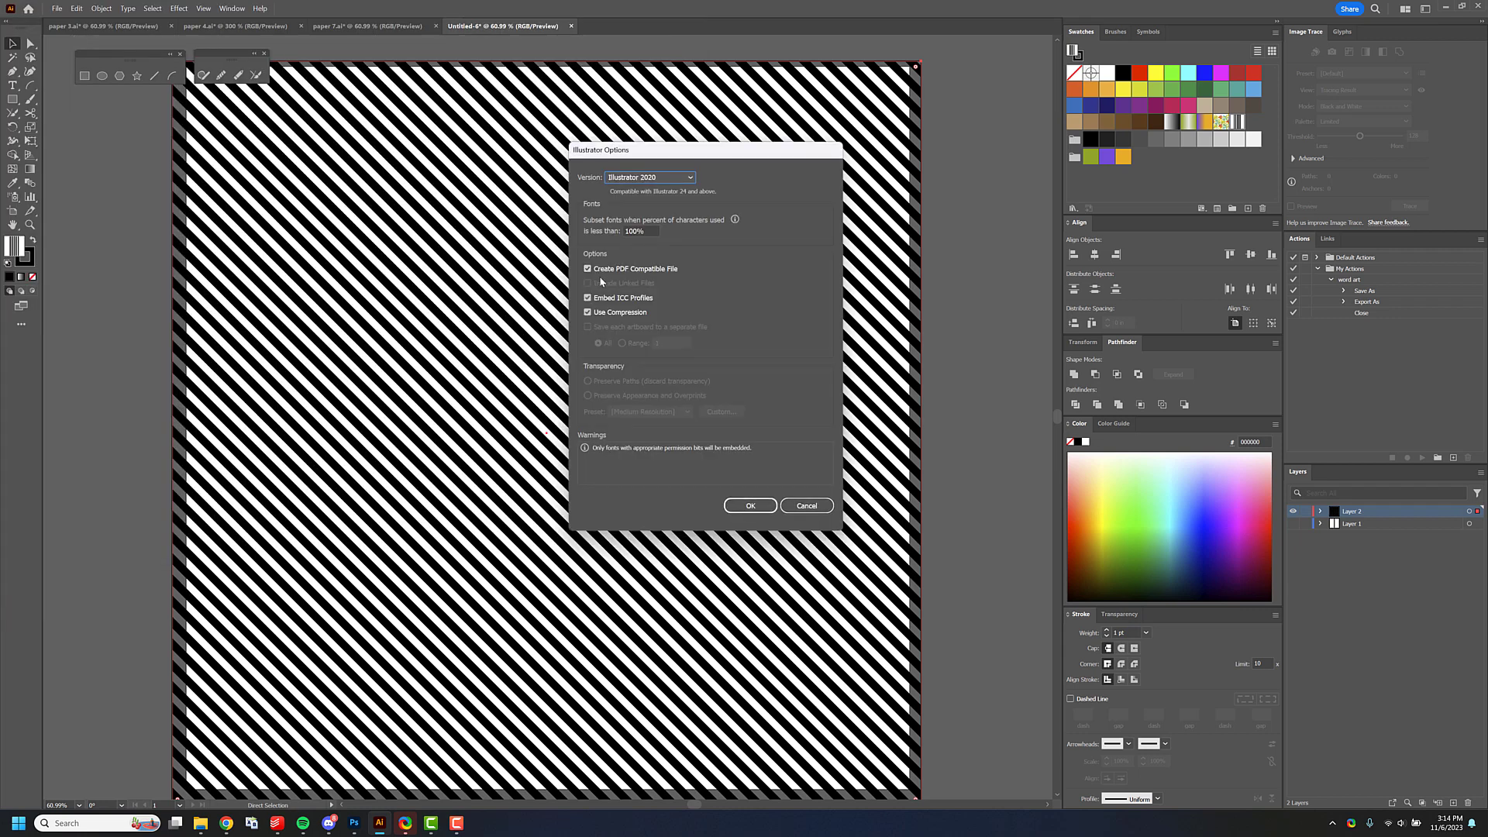
key(Return)
Export the diagonal stripes for web as a transparent PNG-24, 3600 px wide, named paper-8.png.
click(57, 8)
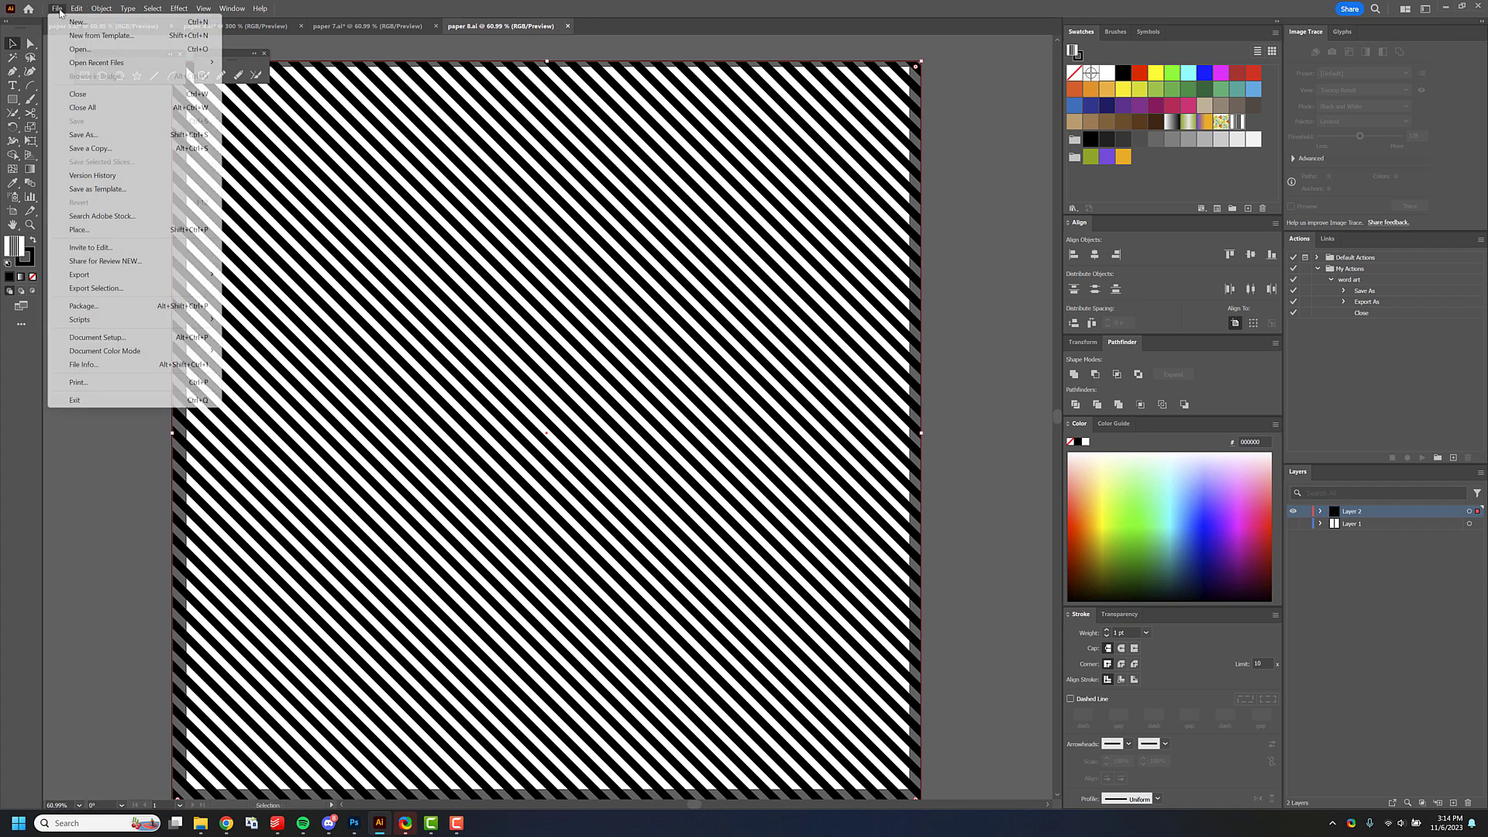
mouse_move(140, 274)
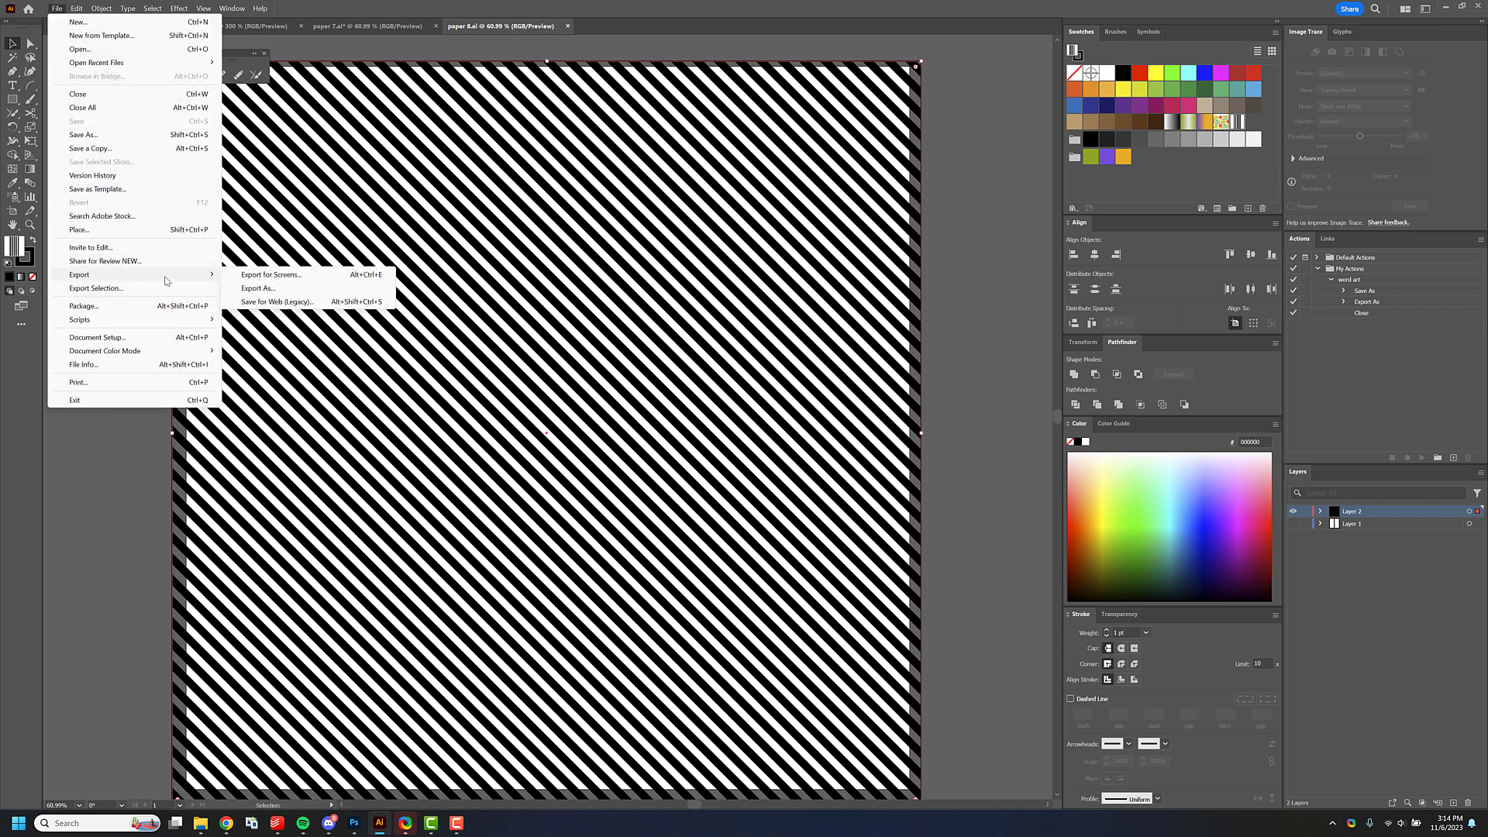
click(317, 302)
double_click(1348, 180)
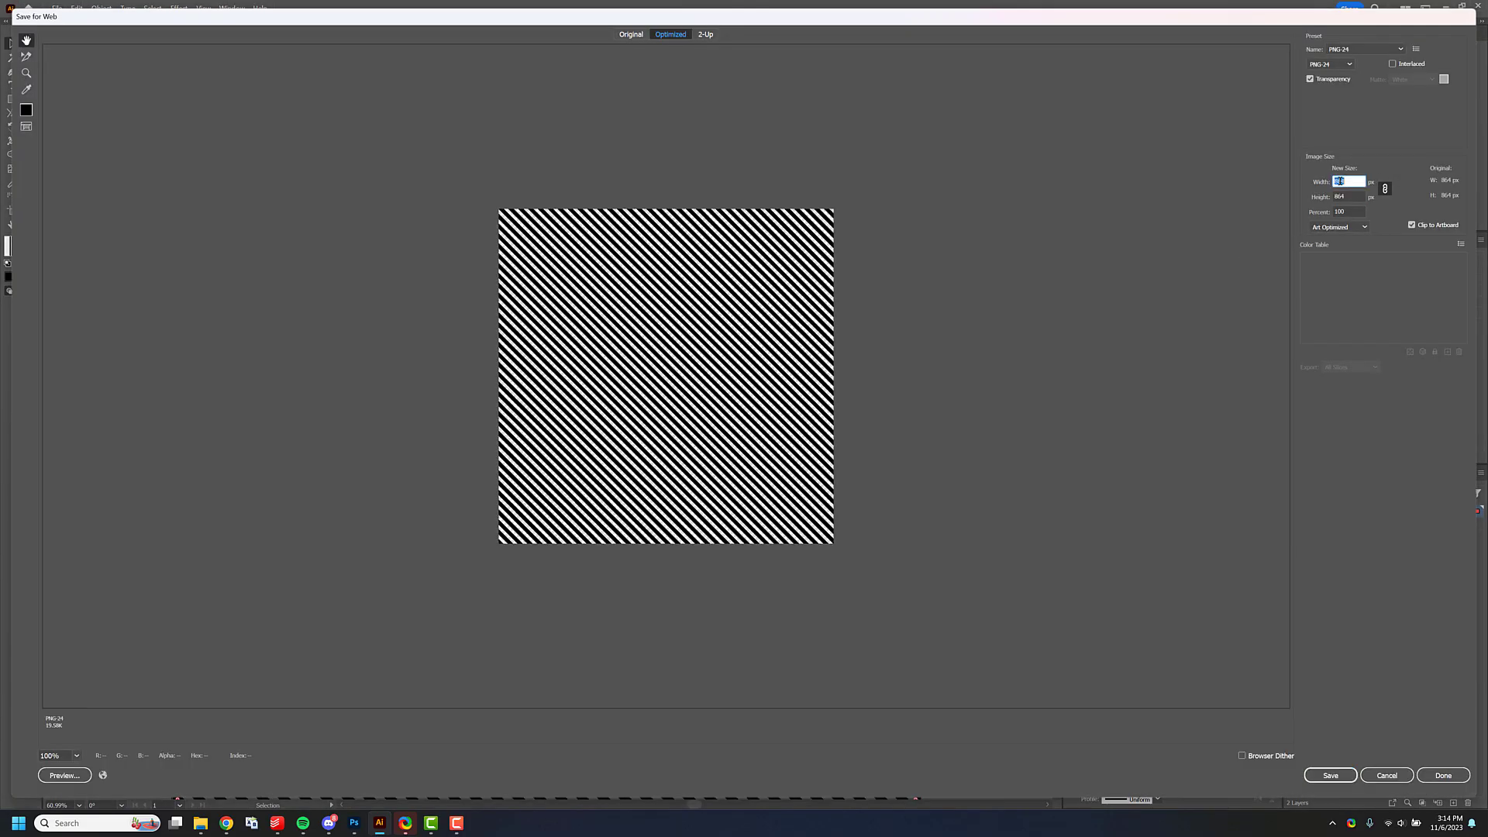
text(3600)
key(Return)
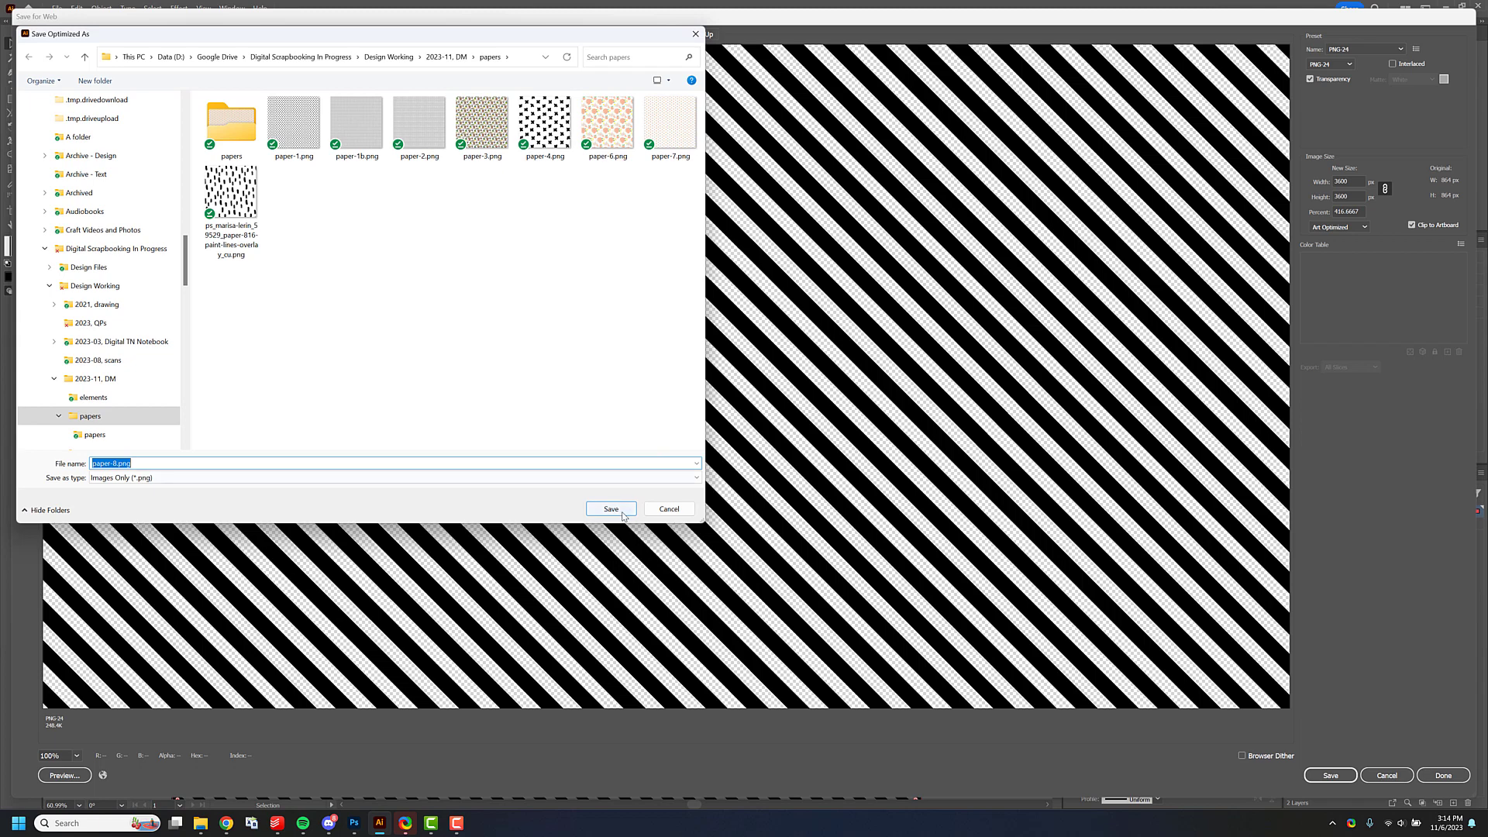
click(611, 509)
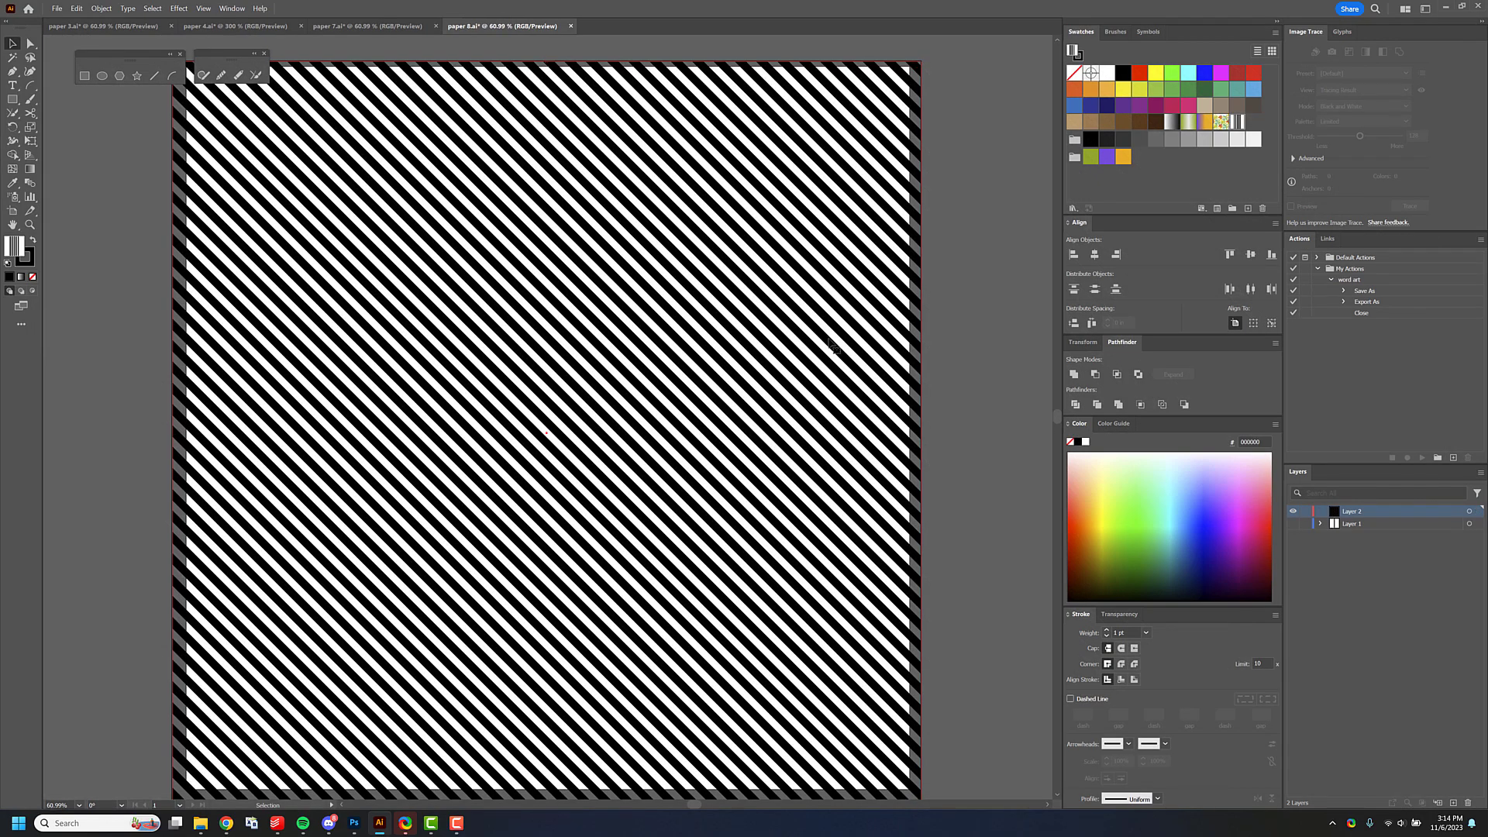
Delete the striped rectangle and save the document under the new name "paper 9" in Illustrator format.
key(Delete)
key(ctrl+shift+s)
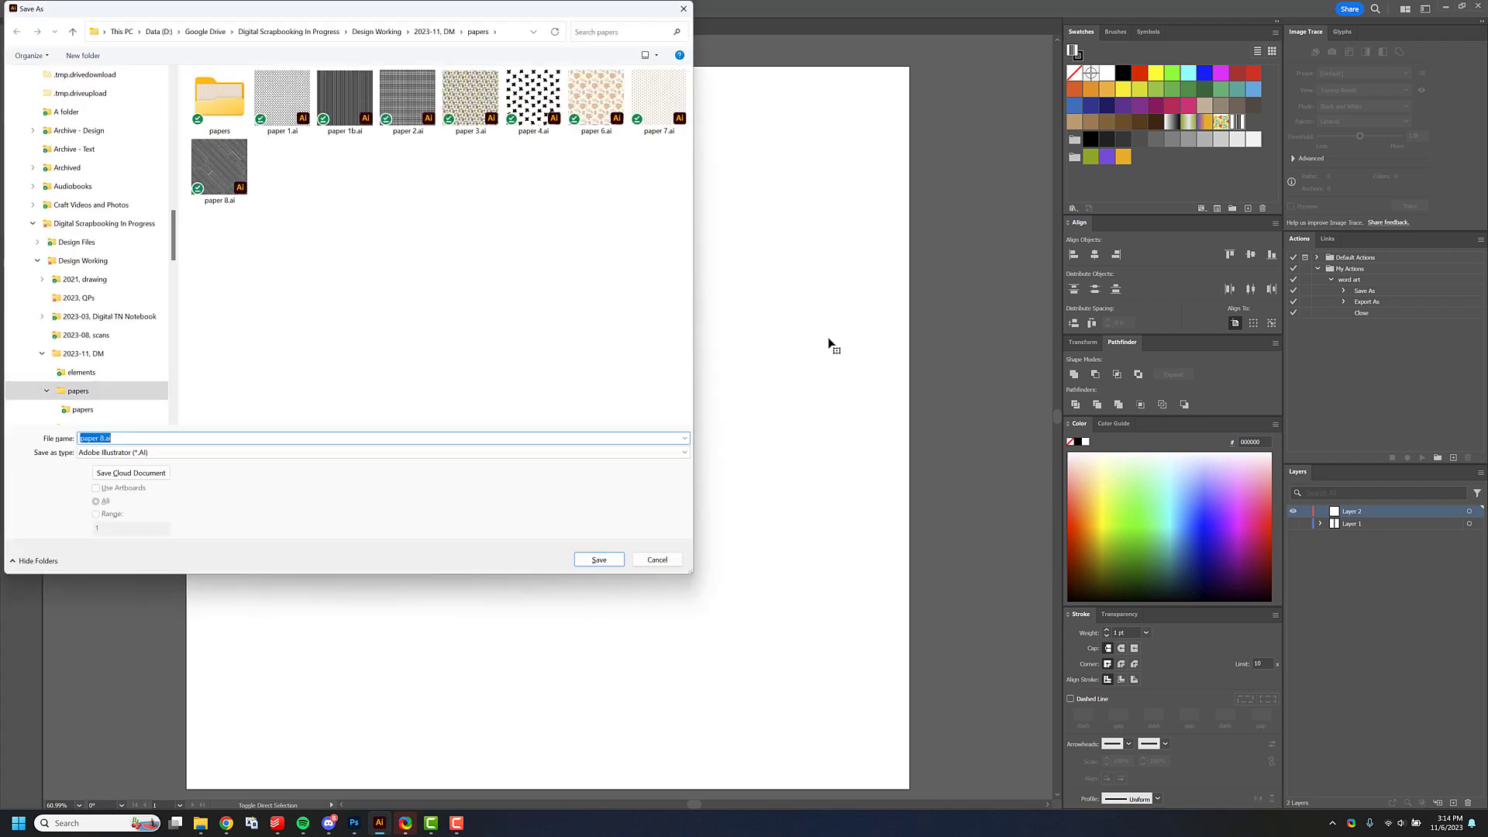
key(Right)
key(BackSpace)
key(BackSpace)
key(BackSpace)
text(b)
key(Return)
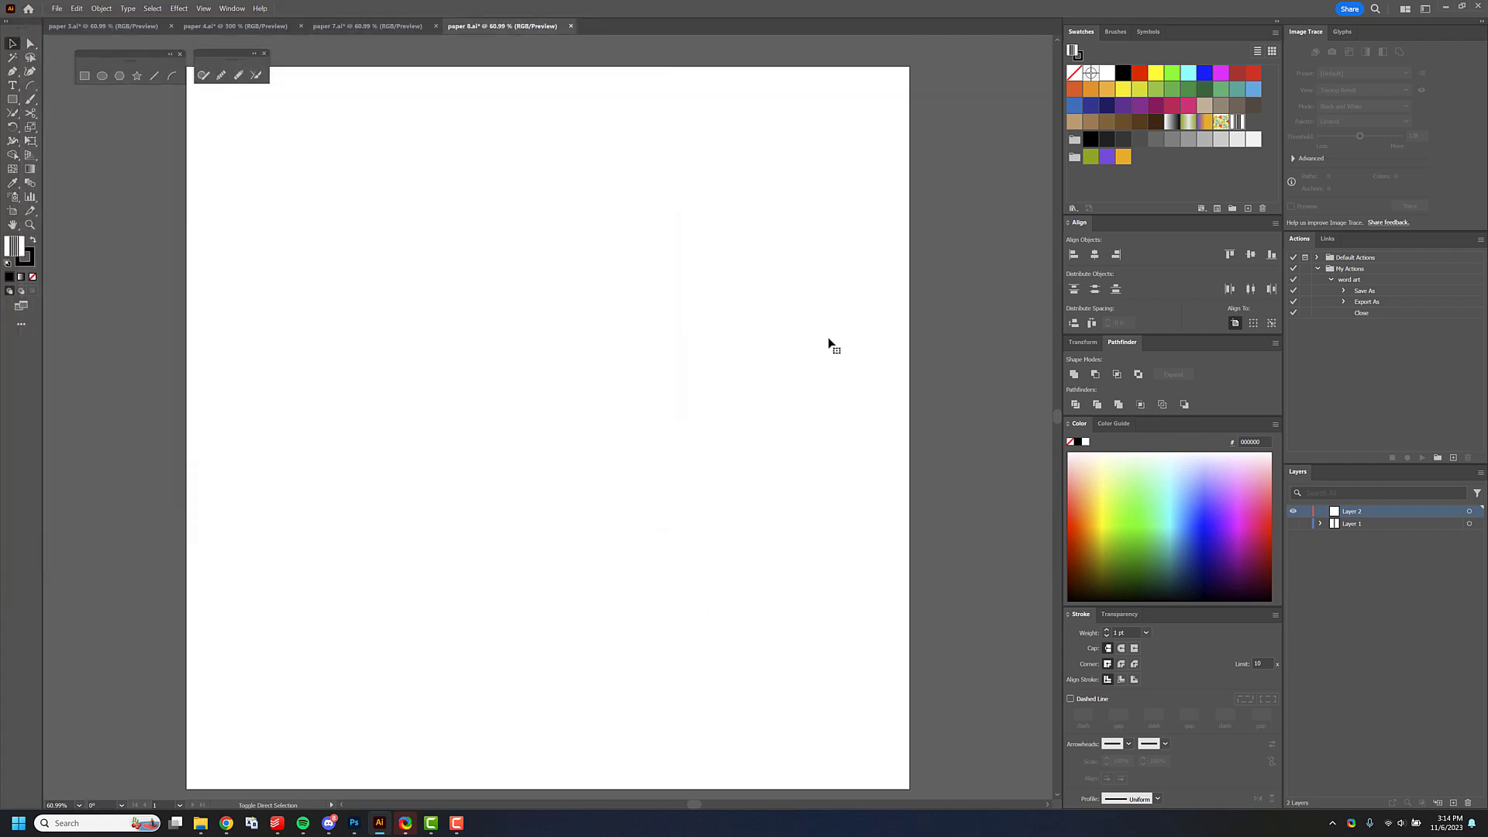
key(Return)
Hide Layer 2, show Layer 1, and delete the black bar on it.
click(1292, 511)
click(1293, 524)
key(ctrl+a)
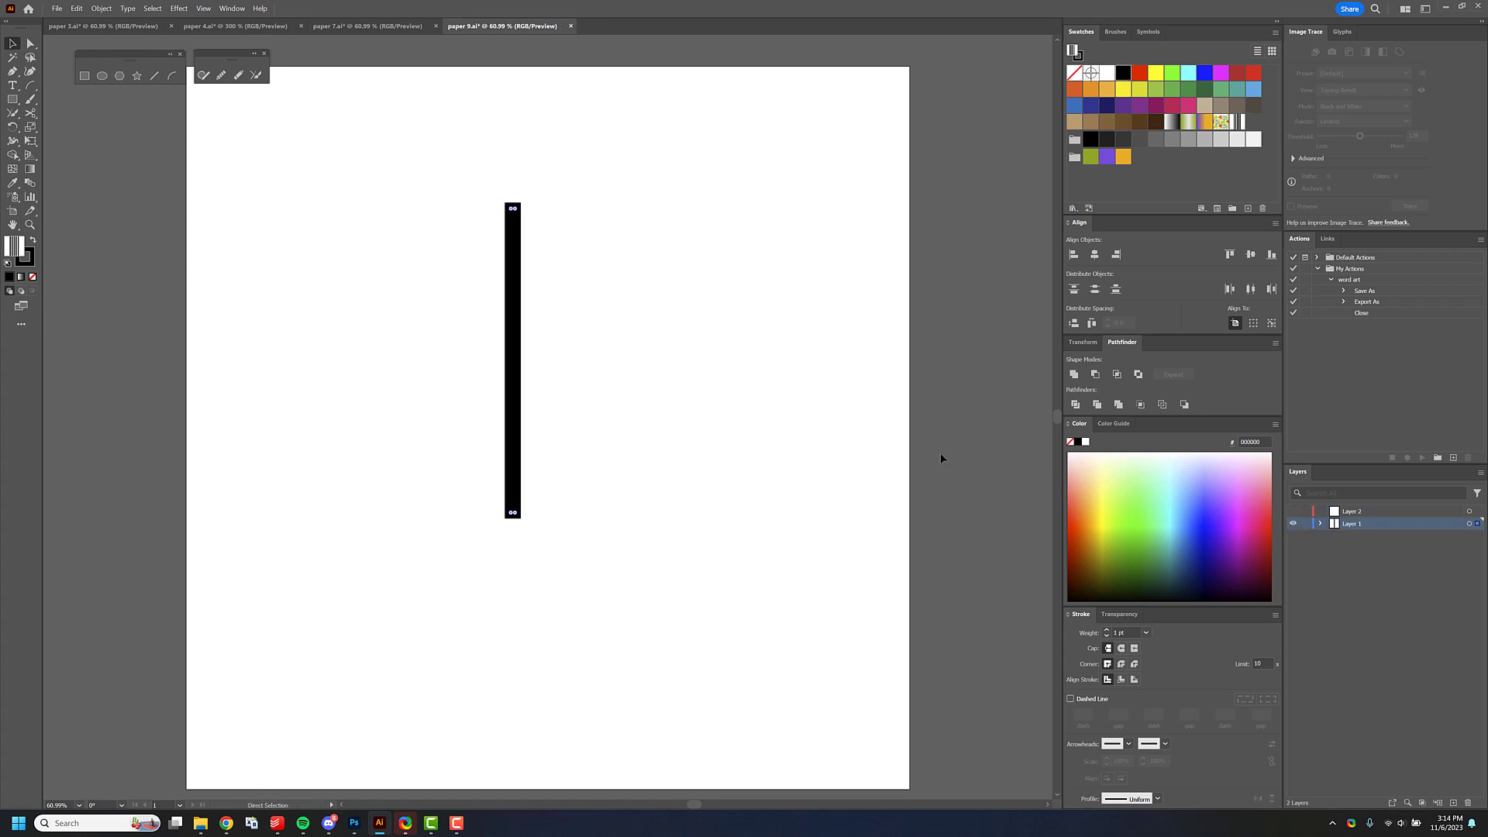
key(Delete)
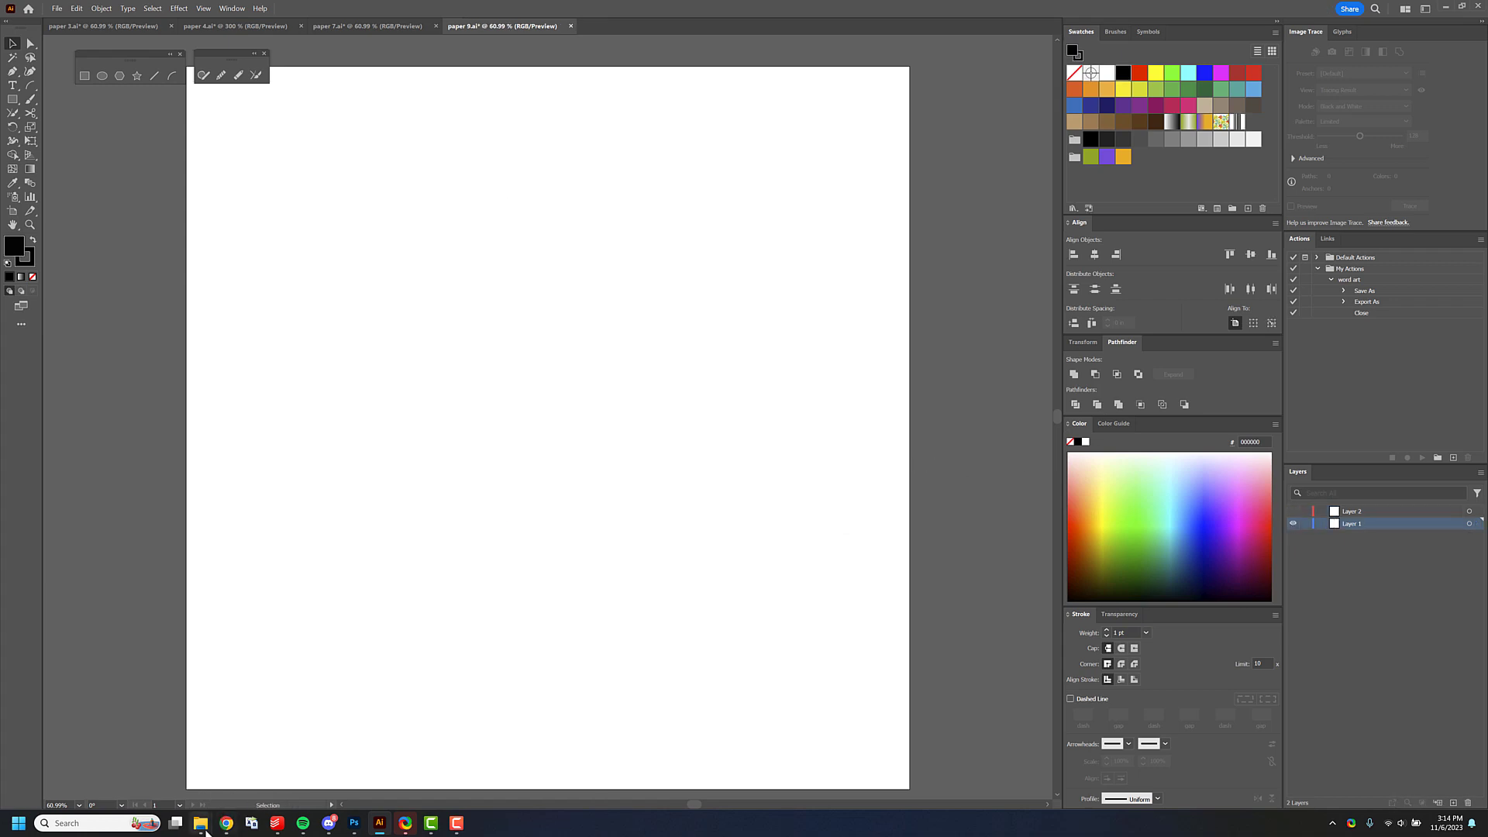
Try placing the popsicle colour palette image from the "2023-11, DM" folder on the artboard.
mouse_move(201, 823)
click(157, 759)
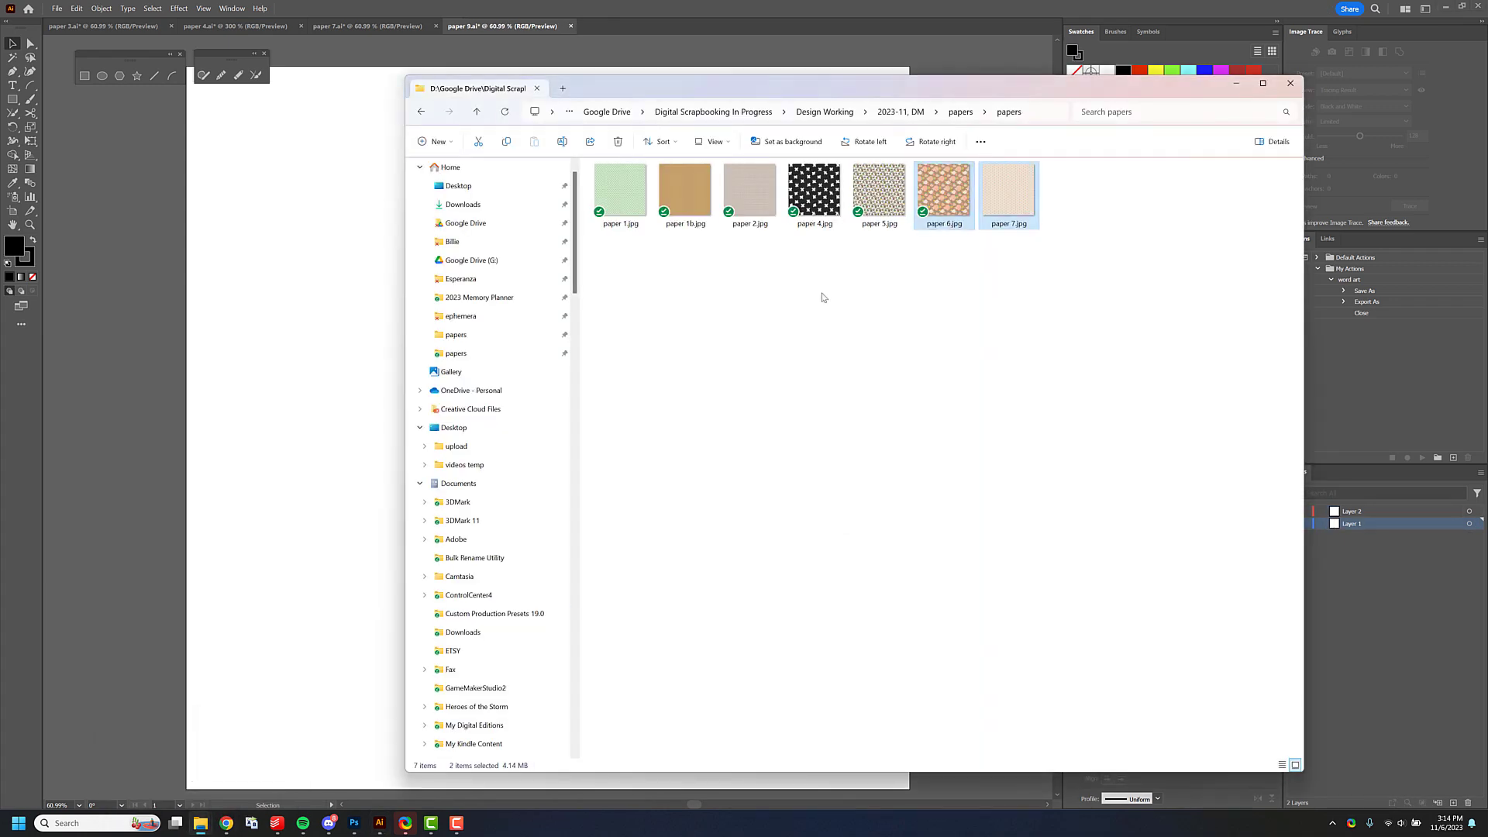
click(959, 112)
click(968, 114)
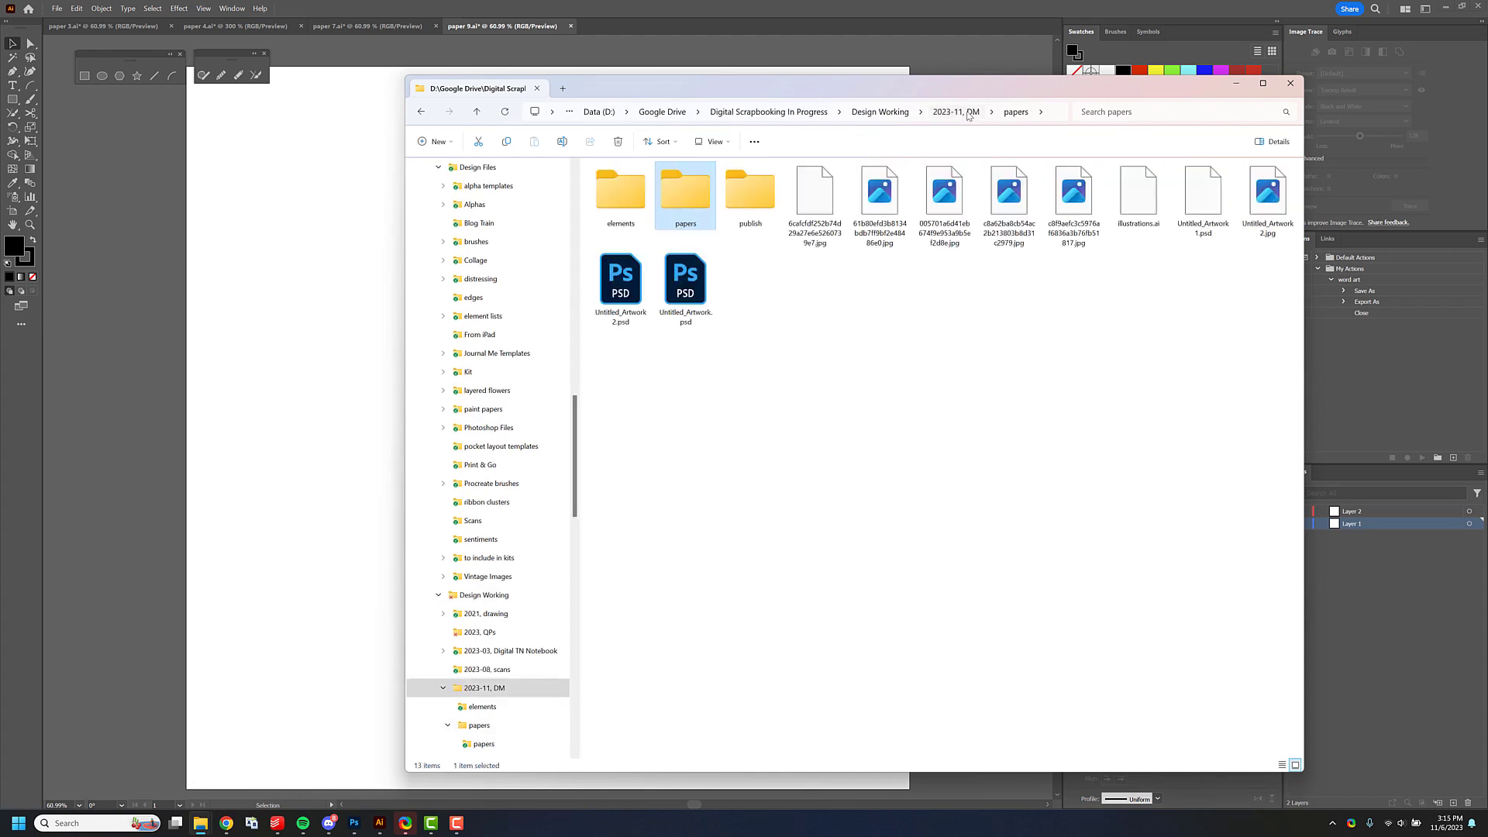
drag(826, 204, 277, 299)
click(324, 176)
drag(324, 177, 662, 226)
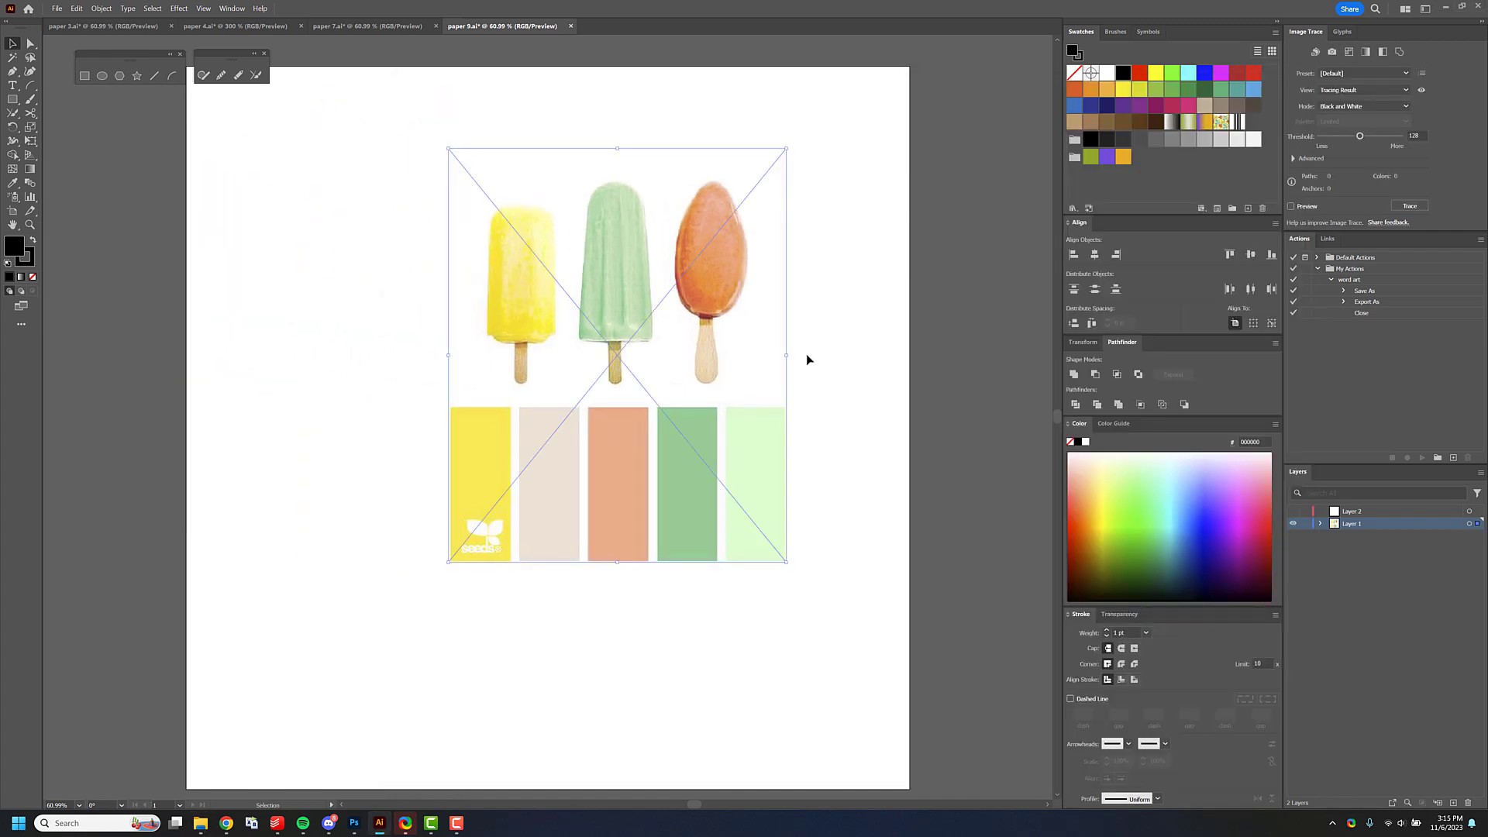
key(Delete)
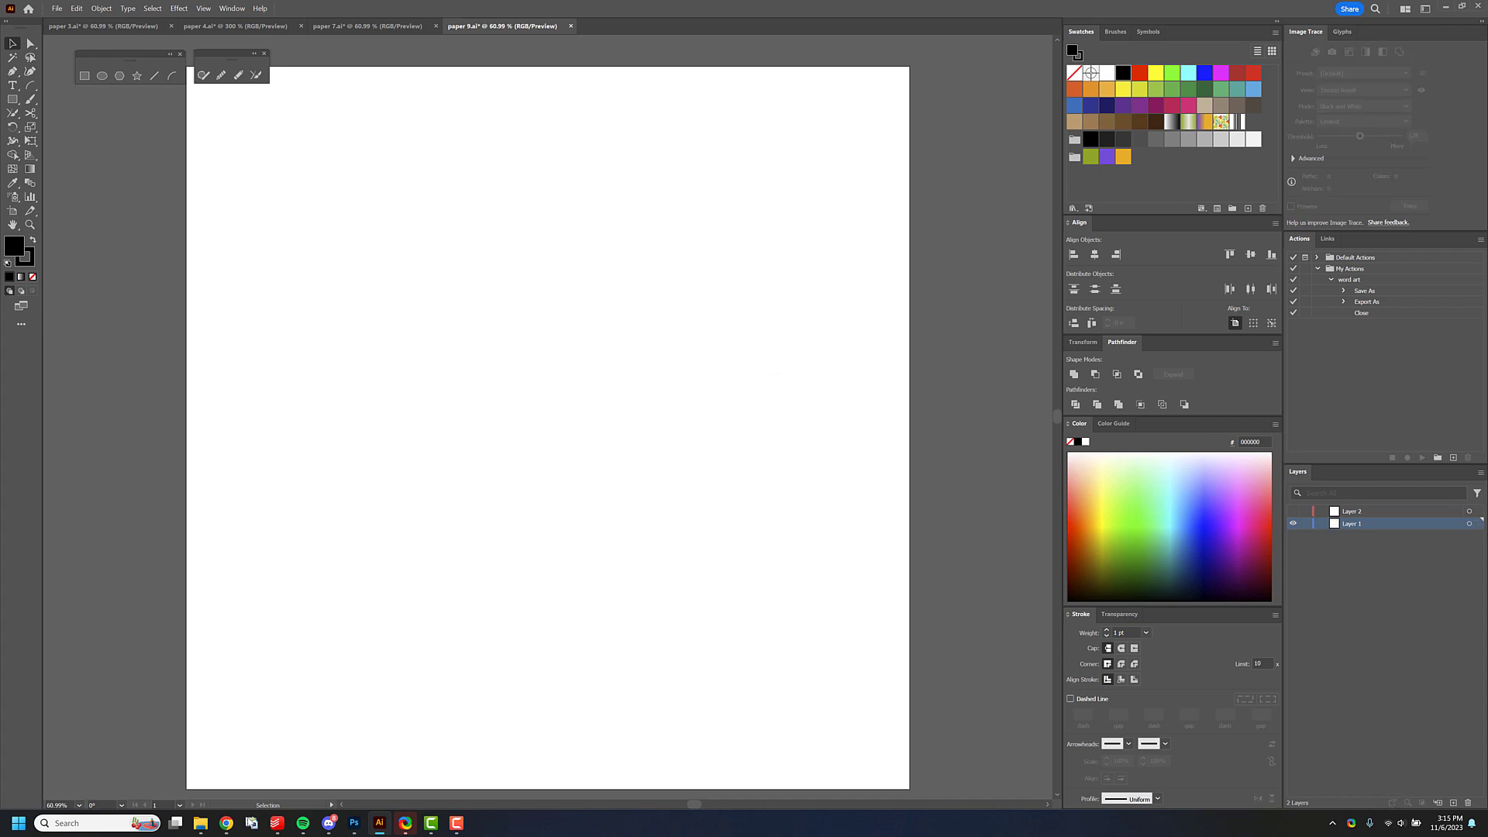
Place palette.png from the "publish" folder inside "2023-11, DM" on the artboard.
mouse_move(203, 829)
click(153, 755)
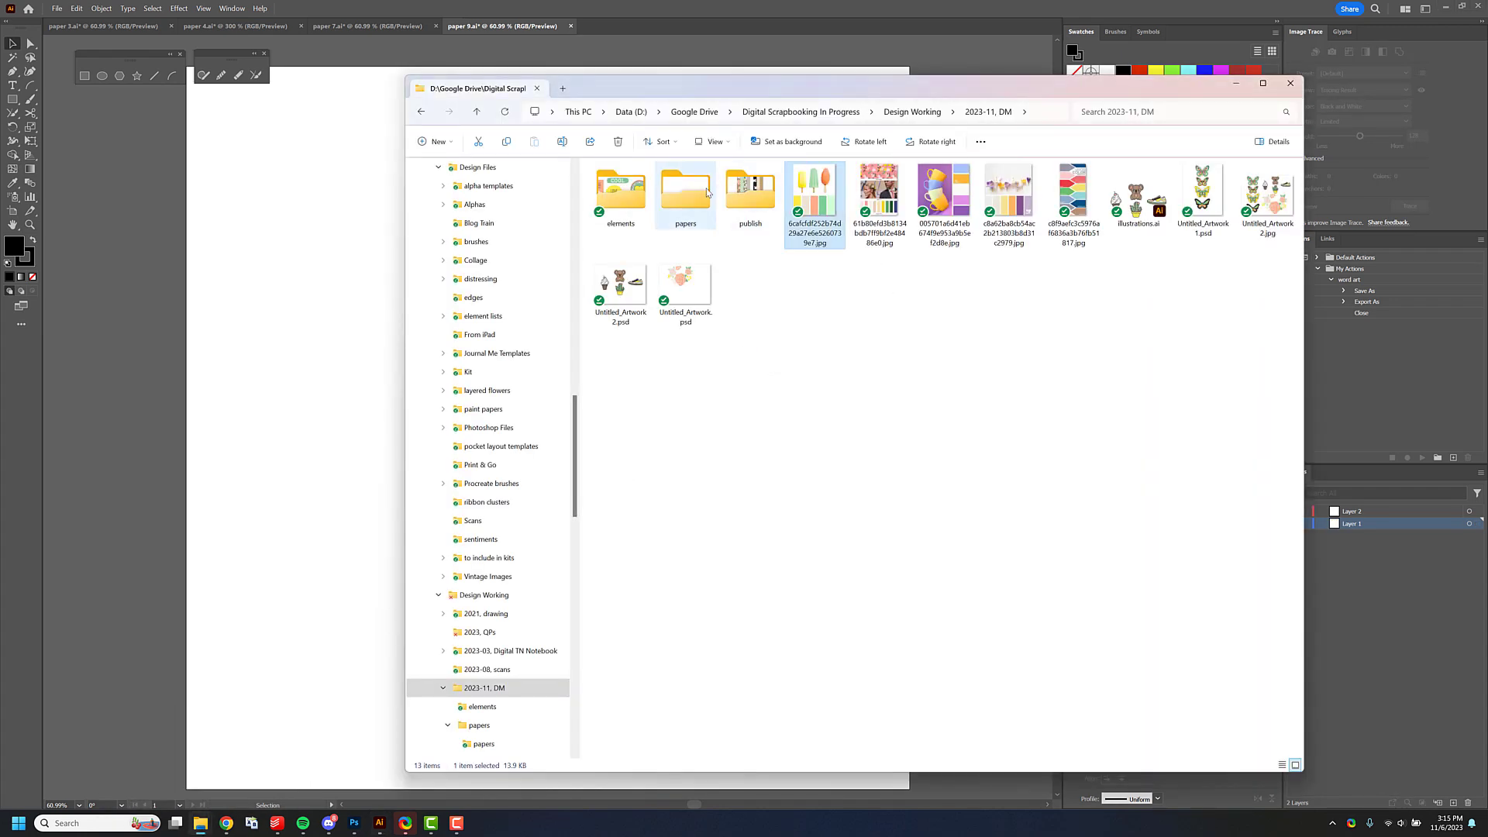
double_click(741, 194)
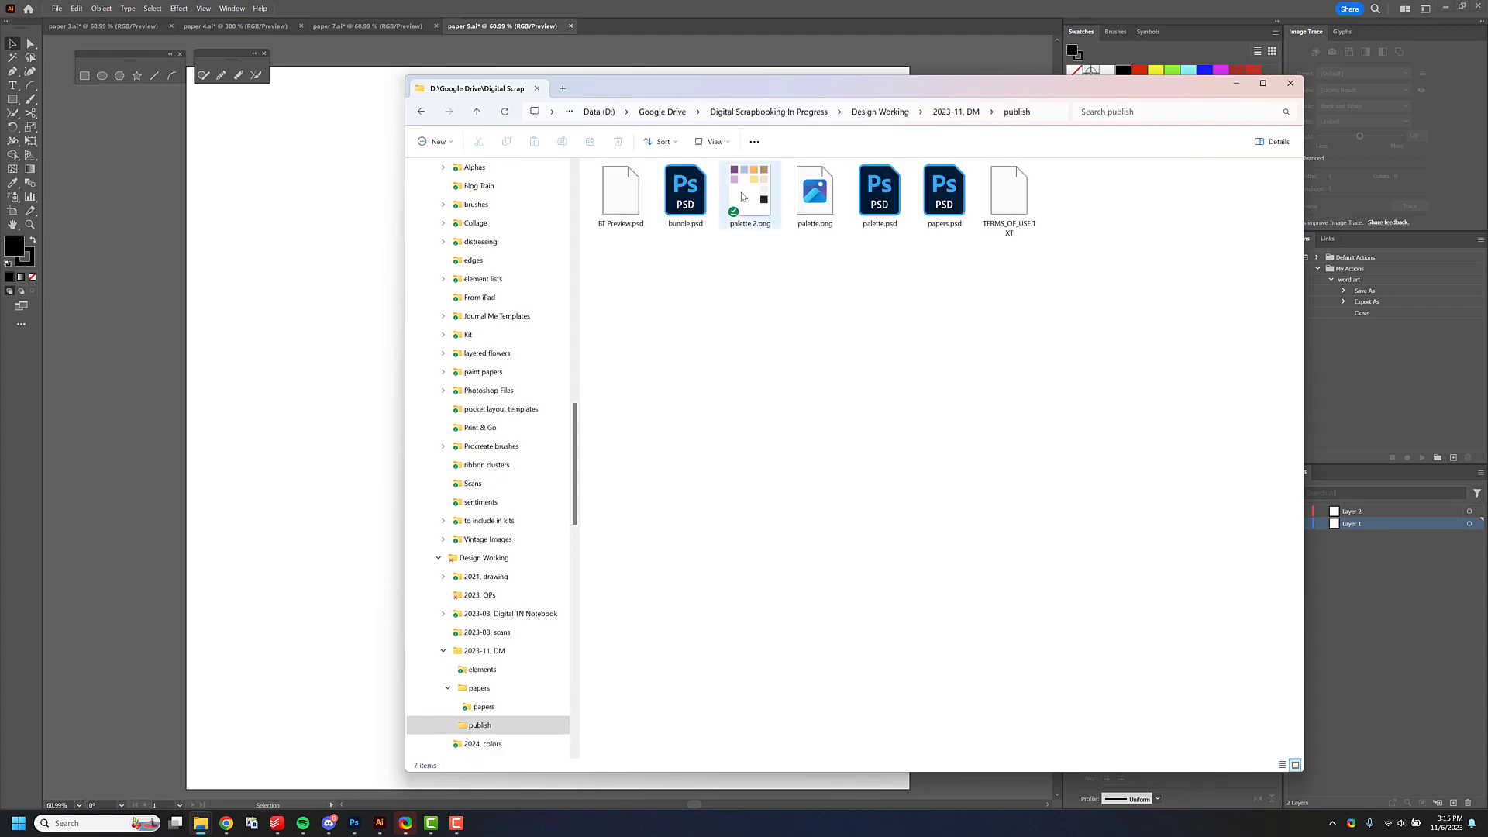
drag(808, 211, 279, 369)
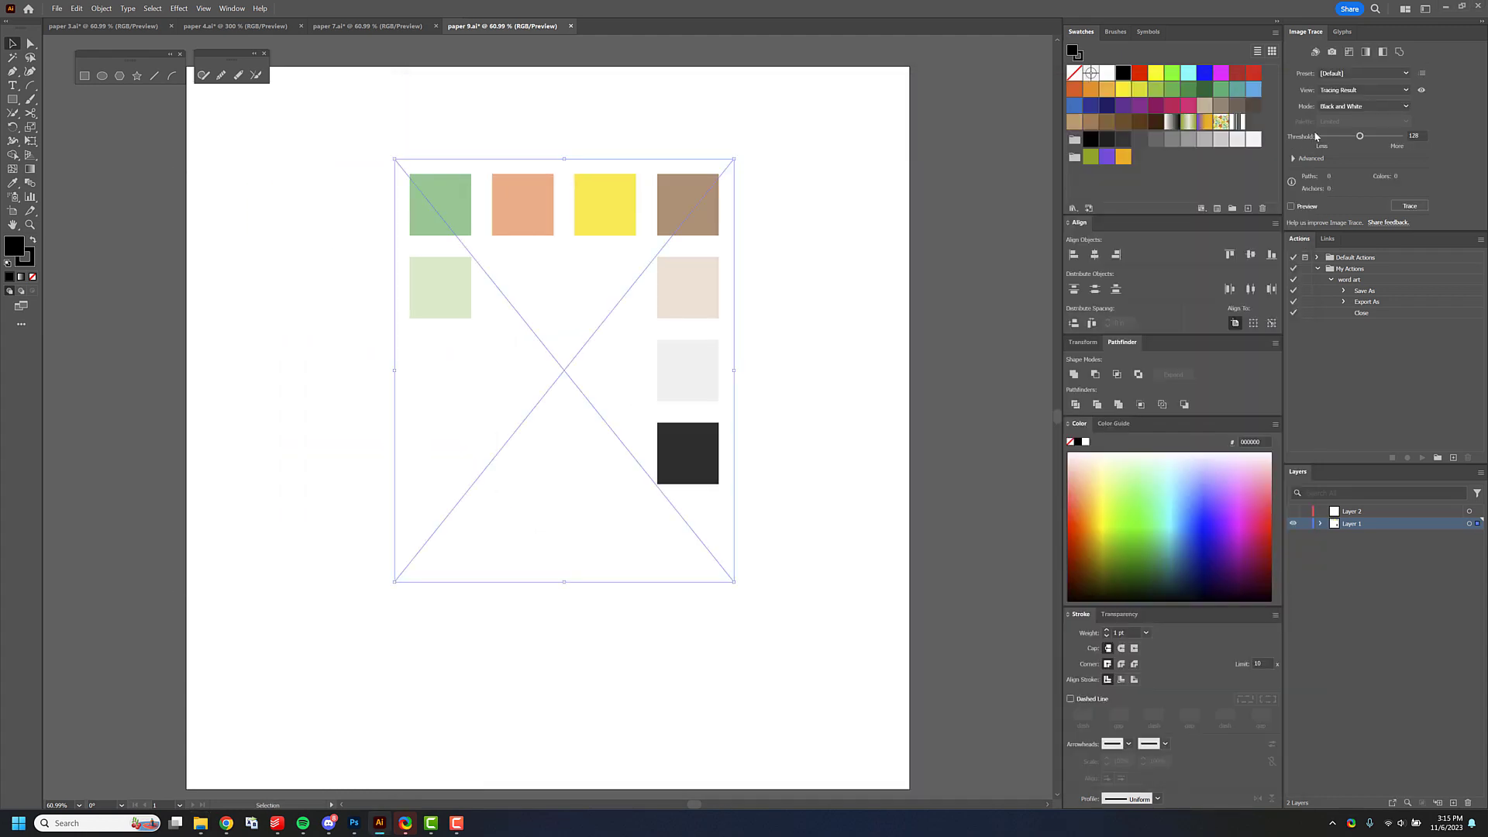
Trace the placed palette image in Color mode and expand the tracing into editable shapes.
click(1352, 107)
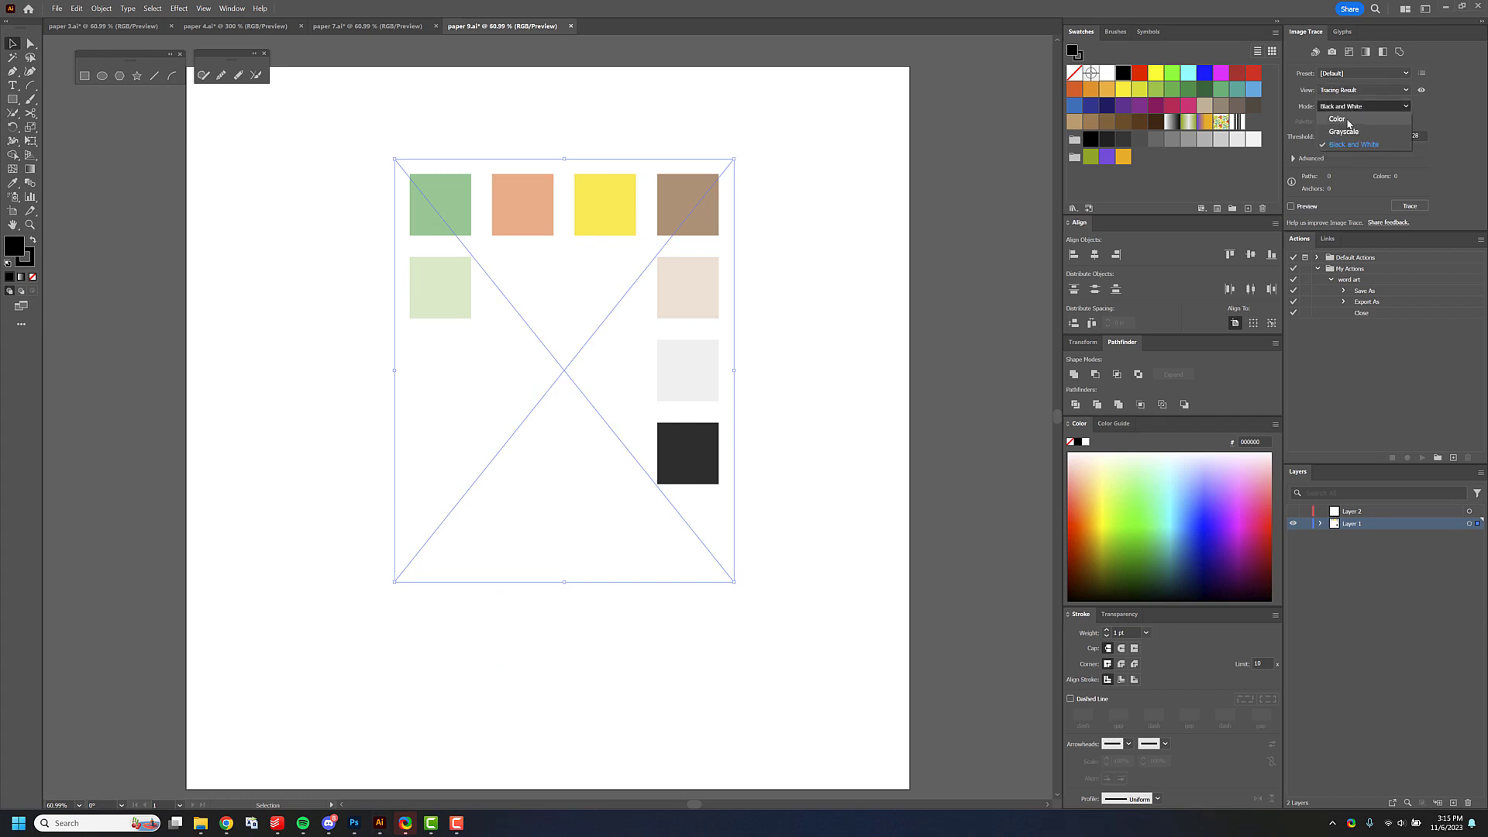
click(1340, 120)
click(1402, 206)
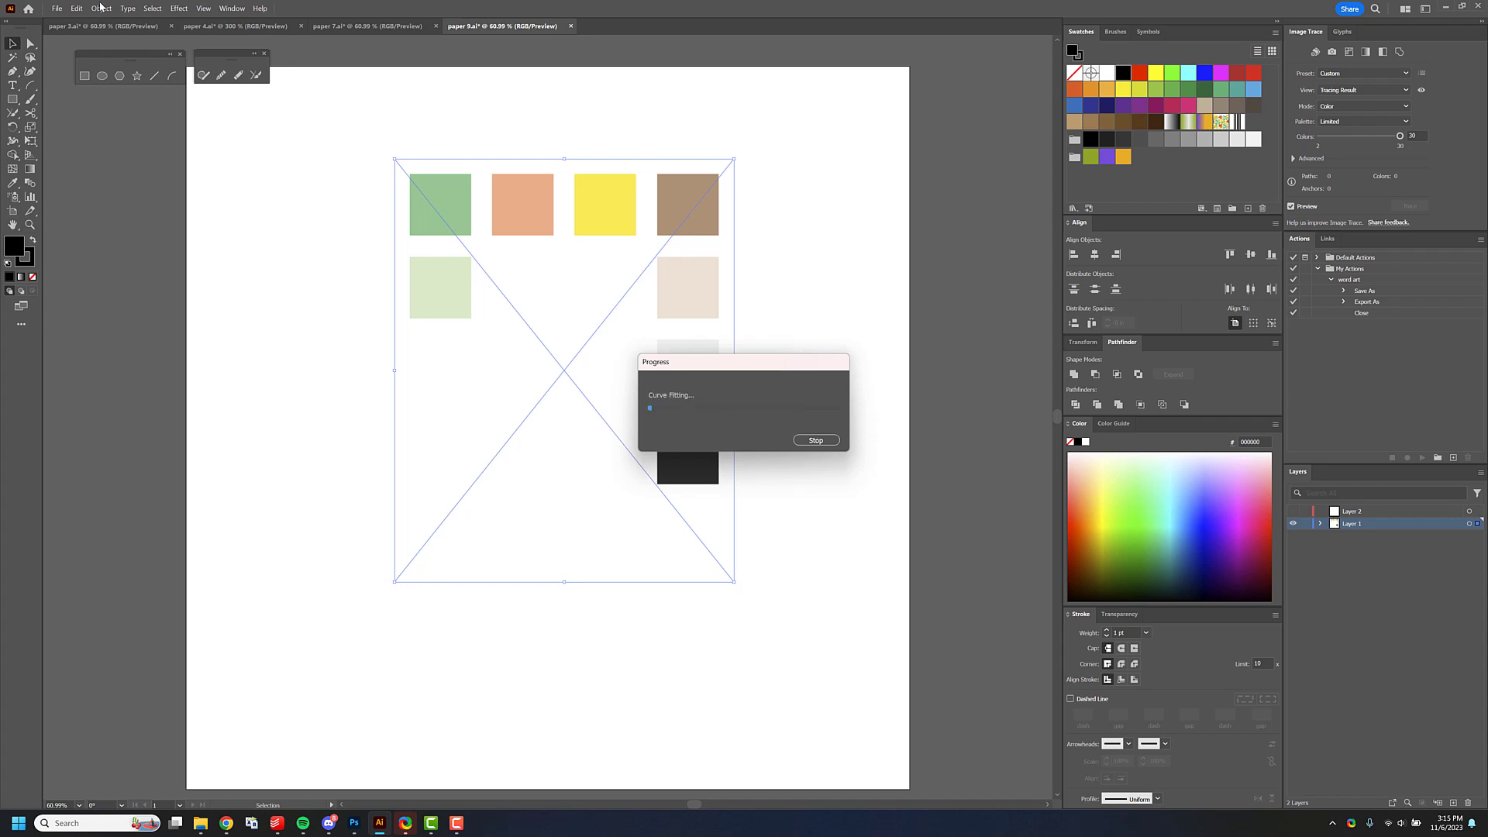
click(101, 8)
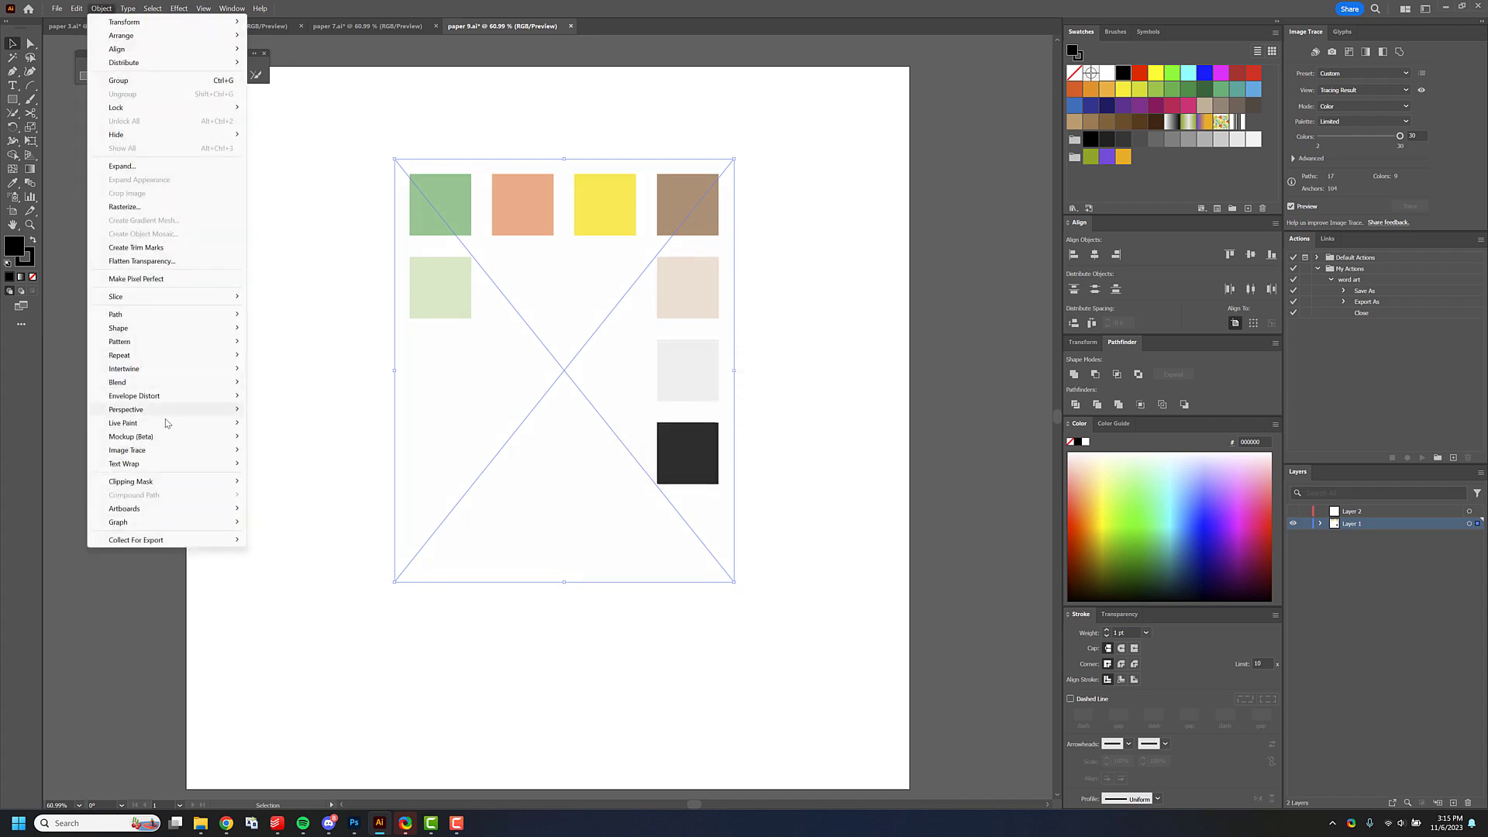
mouse_move(213, 456)
click(308, 494)
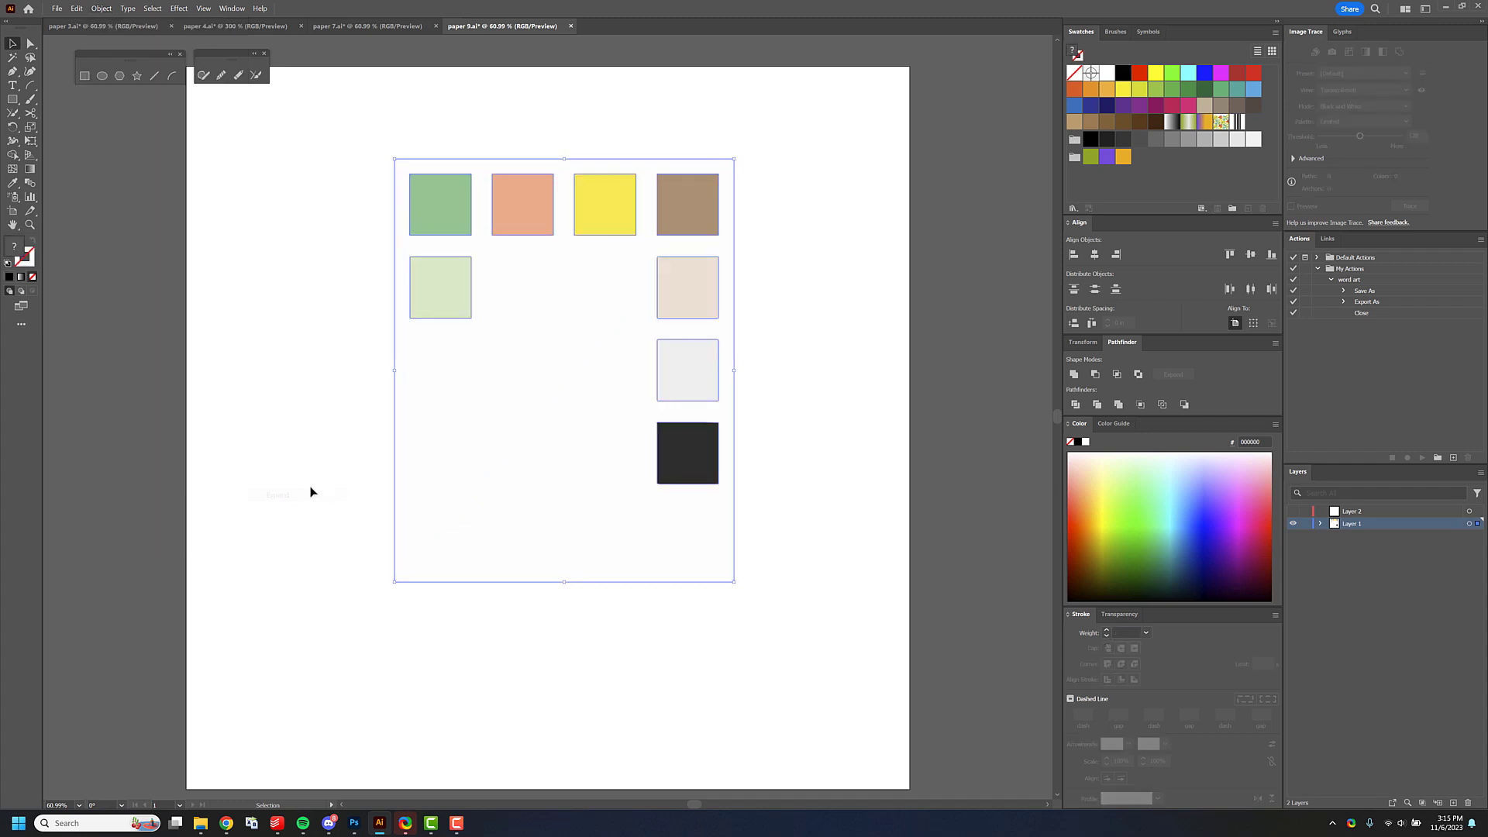
Delete the traced white background shape and create a swatch color group from the remaining palette squares.
click(353, 492)
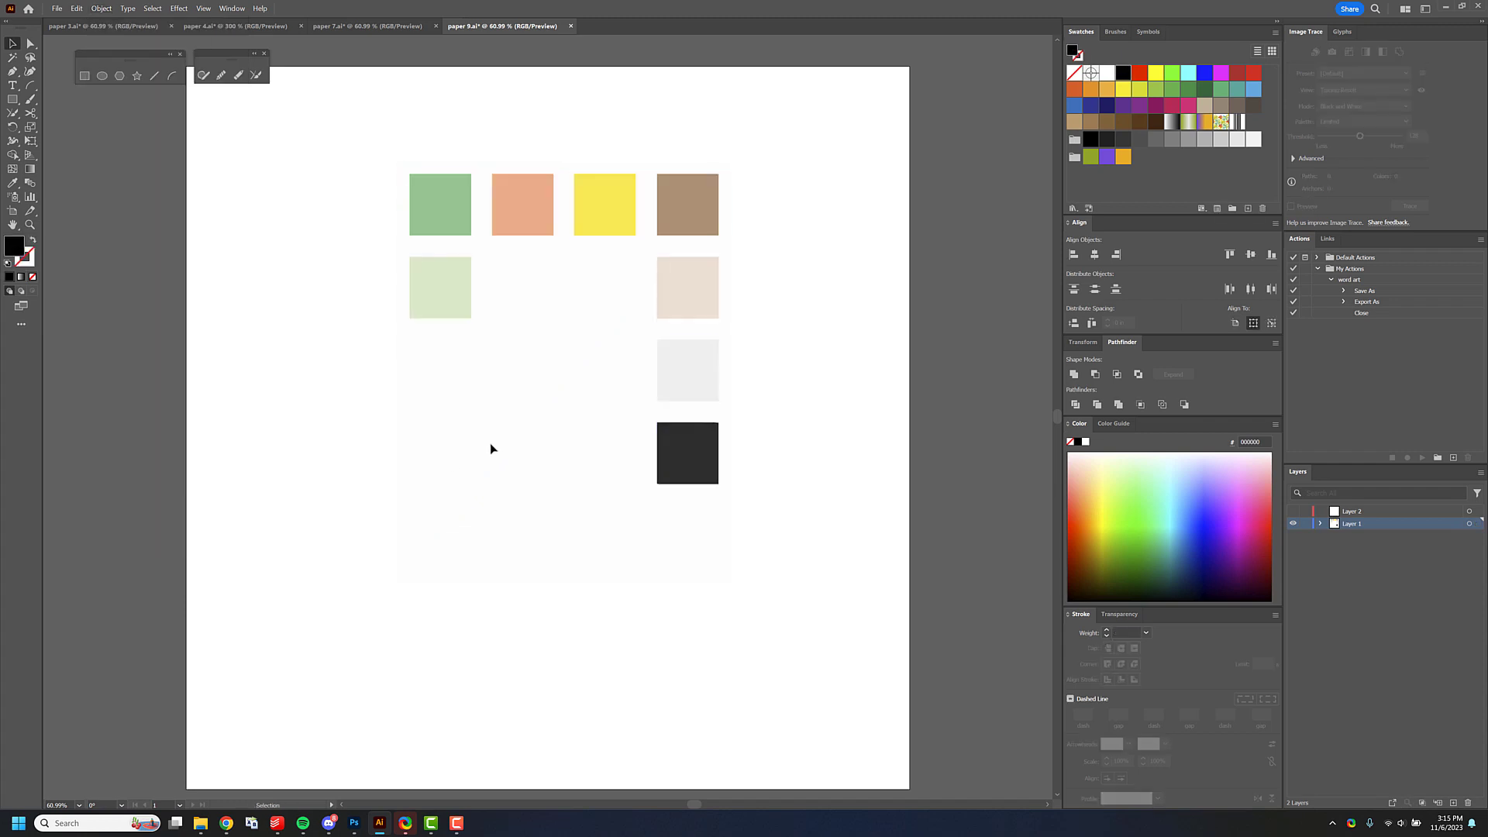
click(500, 446)
key(Delete)
drag(399, 144, 789, 532)
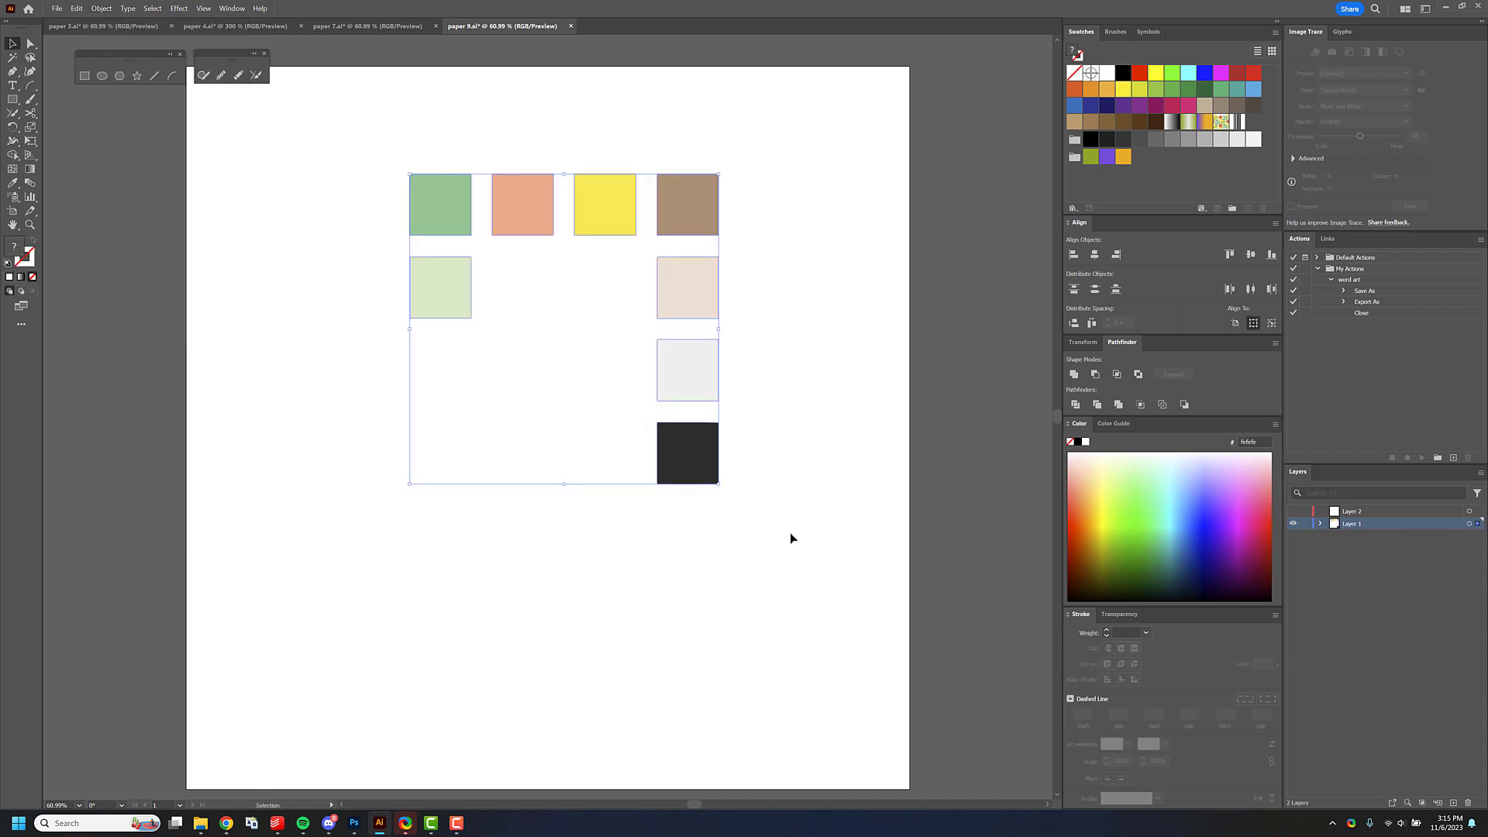
click(1232, 209)
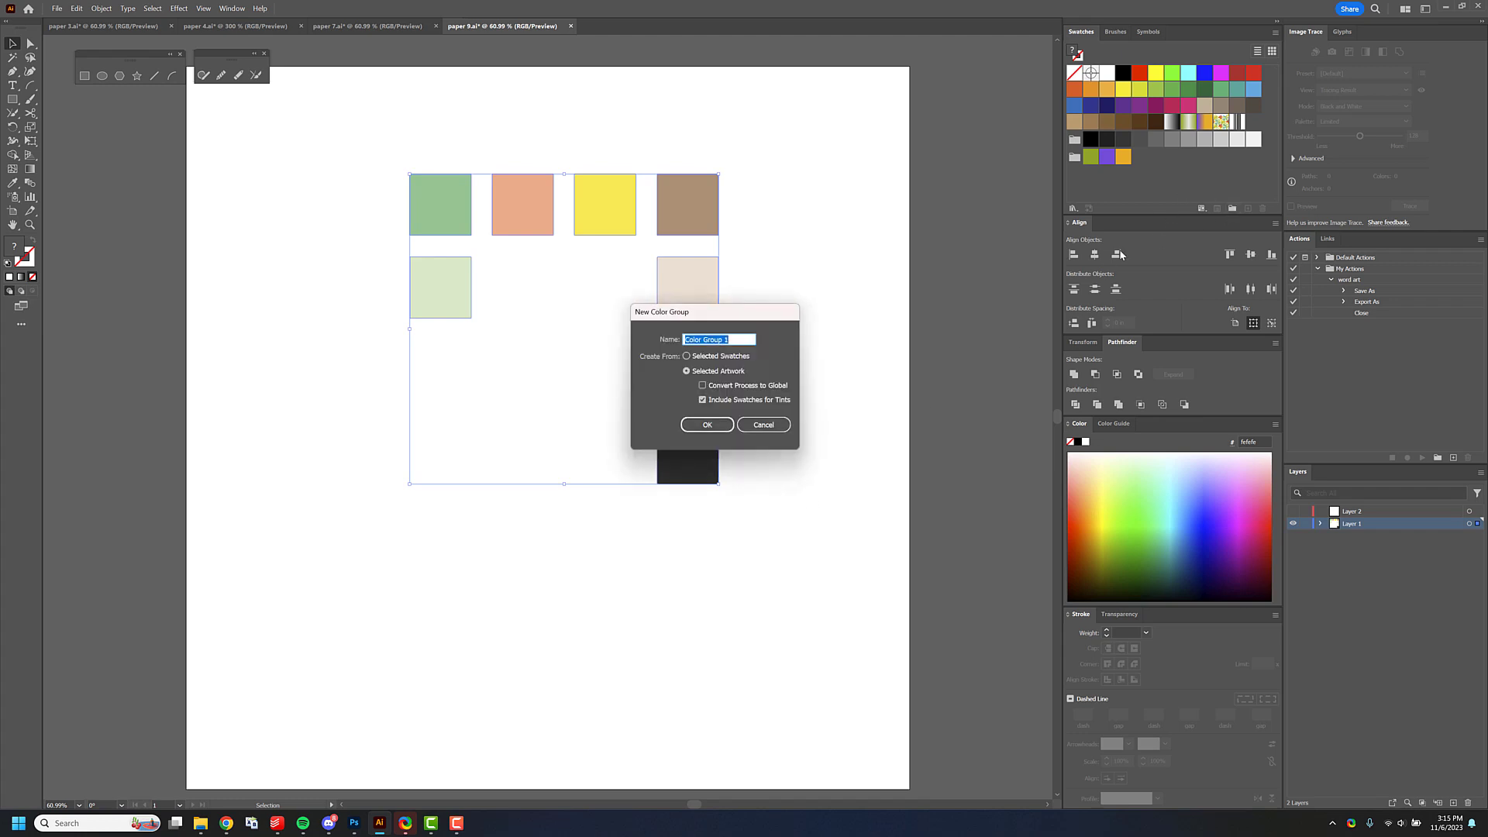
click(721, 433)
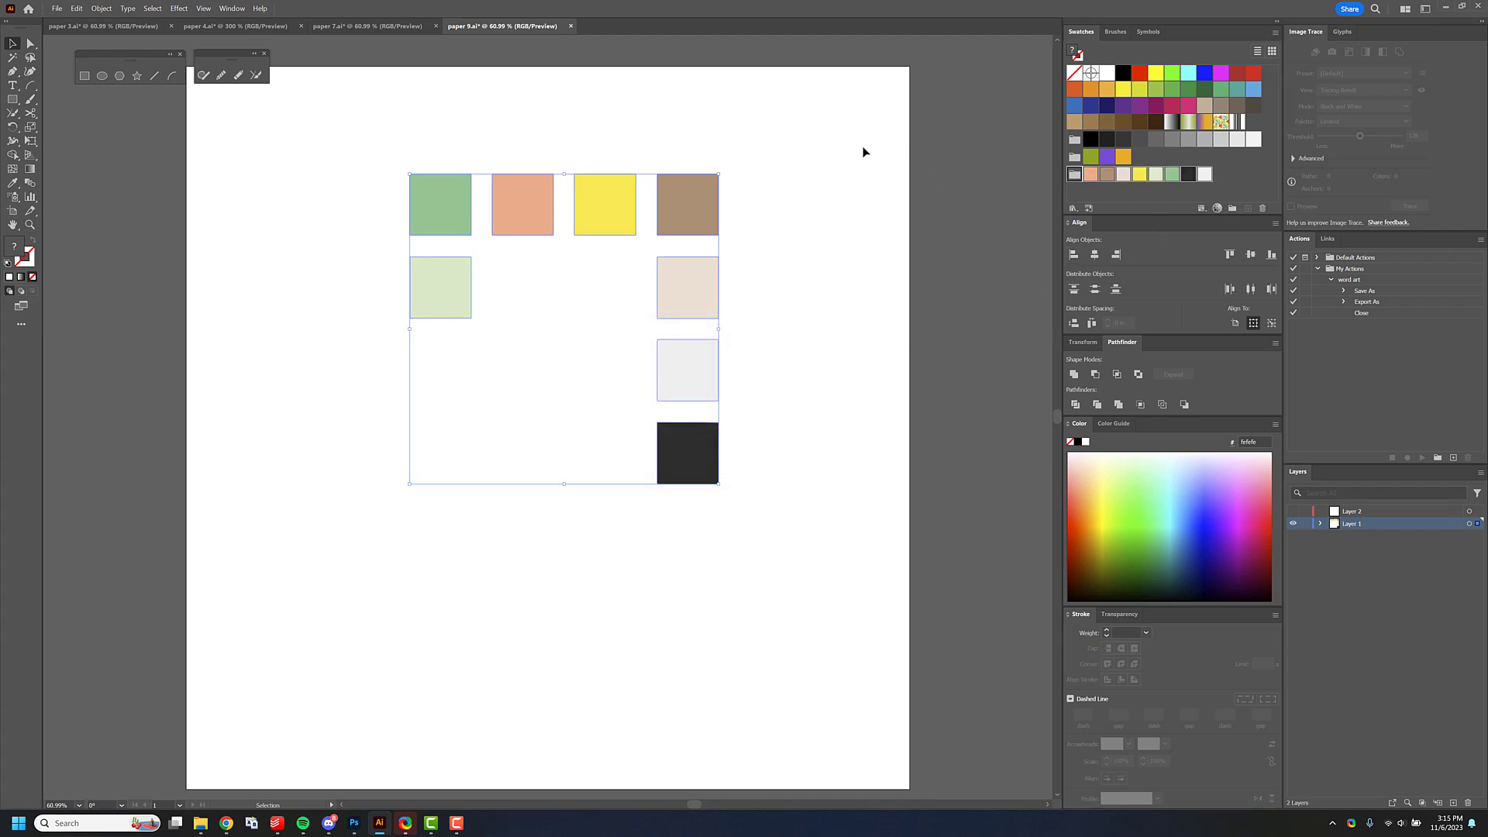
Delete all the palette squares from the artboard.
click(799, 153)
drag(392, 137, 737, 513)
key(Delete)
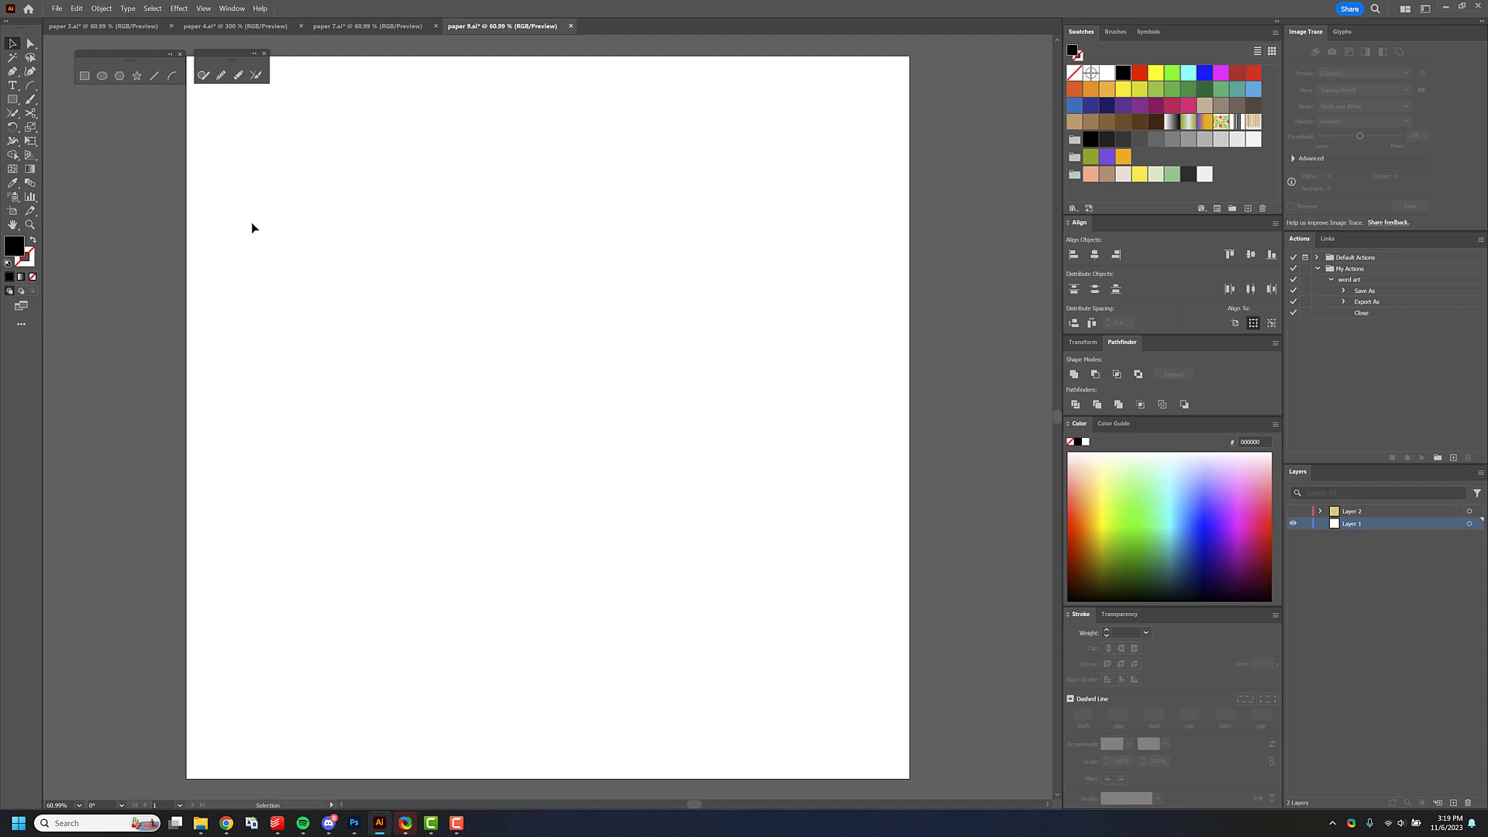
Draw a tall, narrow rectangle filled with the palette's peach color as the first stripe.
click(13, 99)
click(1090, 174)
drag(377, 168, 400, 415)
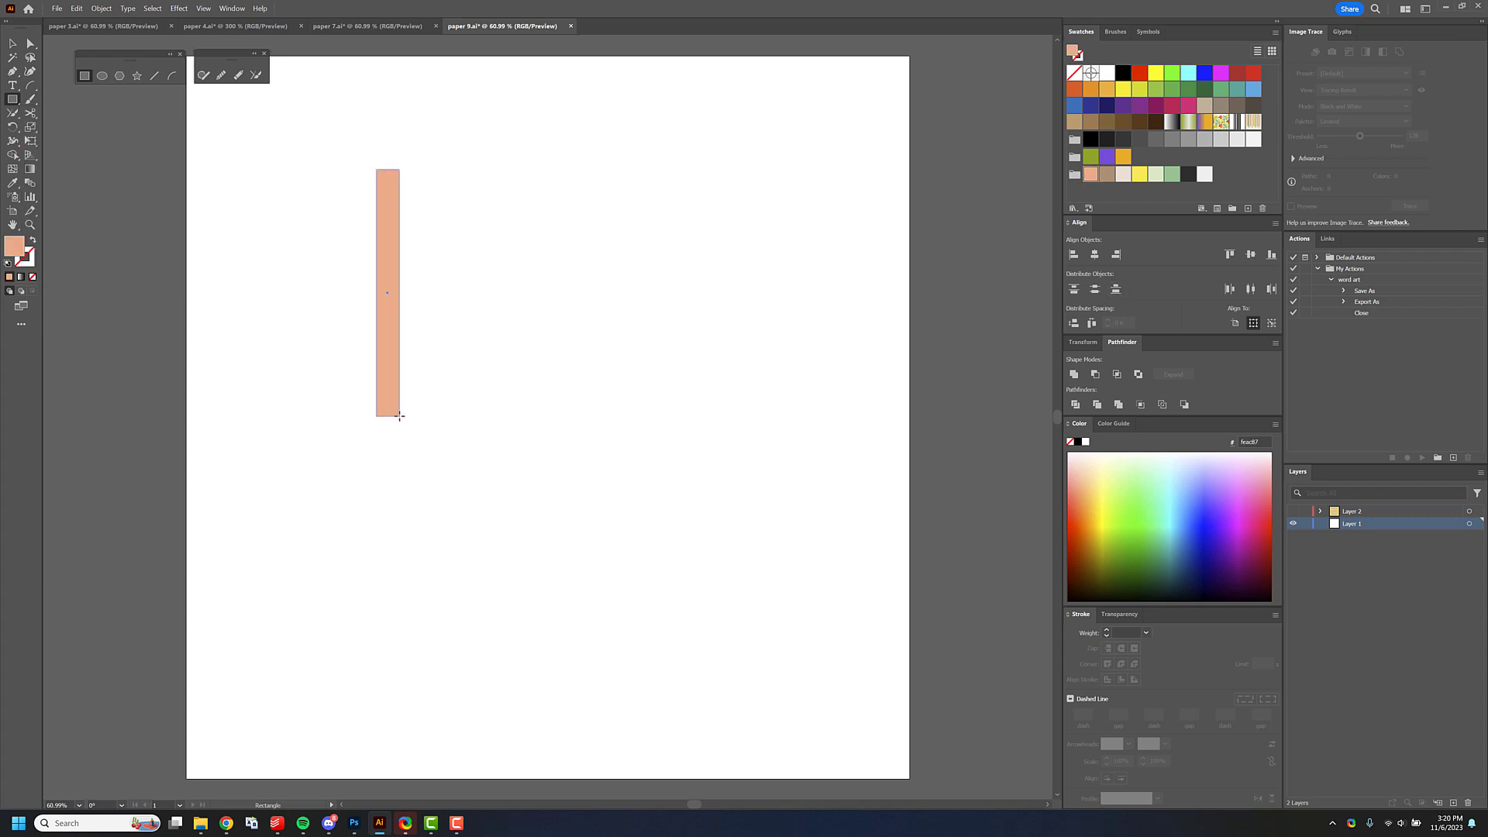
Duplicate the peach stripe, make the copy much narrower, fill it with brown and place it along the peach stripe's right edge.
key(ctrl+c)
key(ctrl+v)
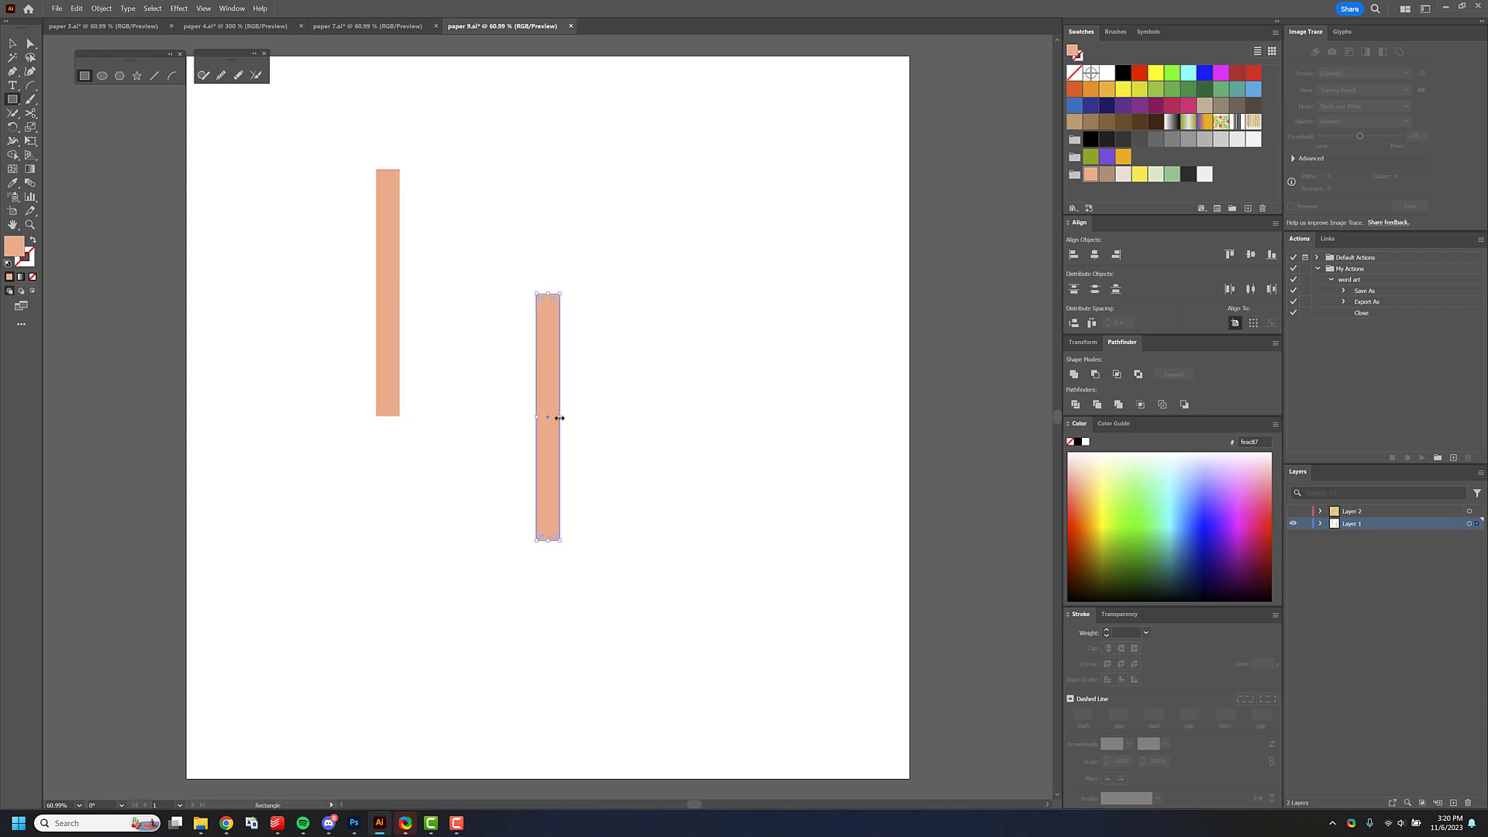
drag(559, 418, 542, 417)
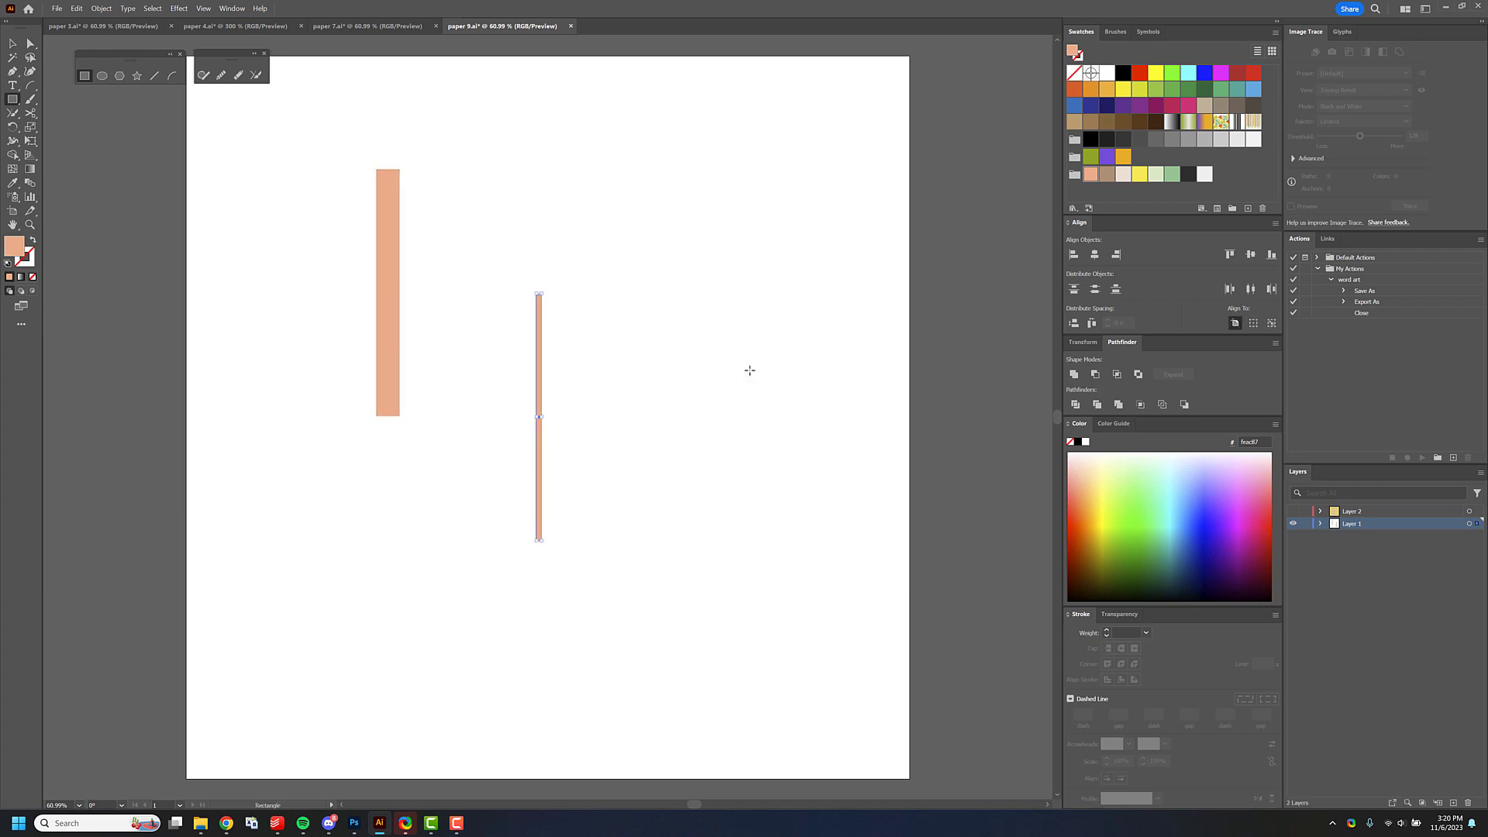
click(1106, 173)
key(v)
drag(540, 360, 400, 238)
Duplicate the brown stripe, fill the copy with beige, set it to the right of the brown stripe and widen it.
key(ctrl+c)
key(ctrl+v)
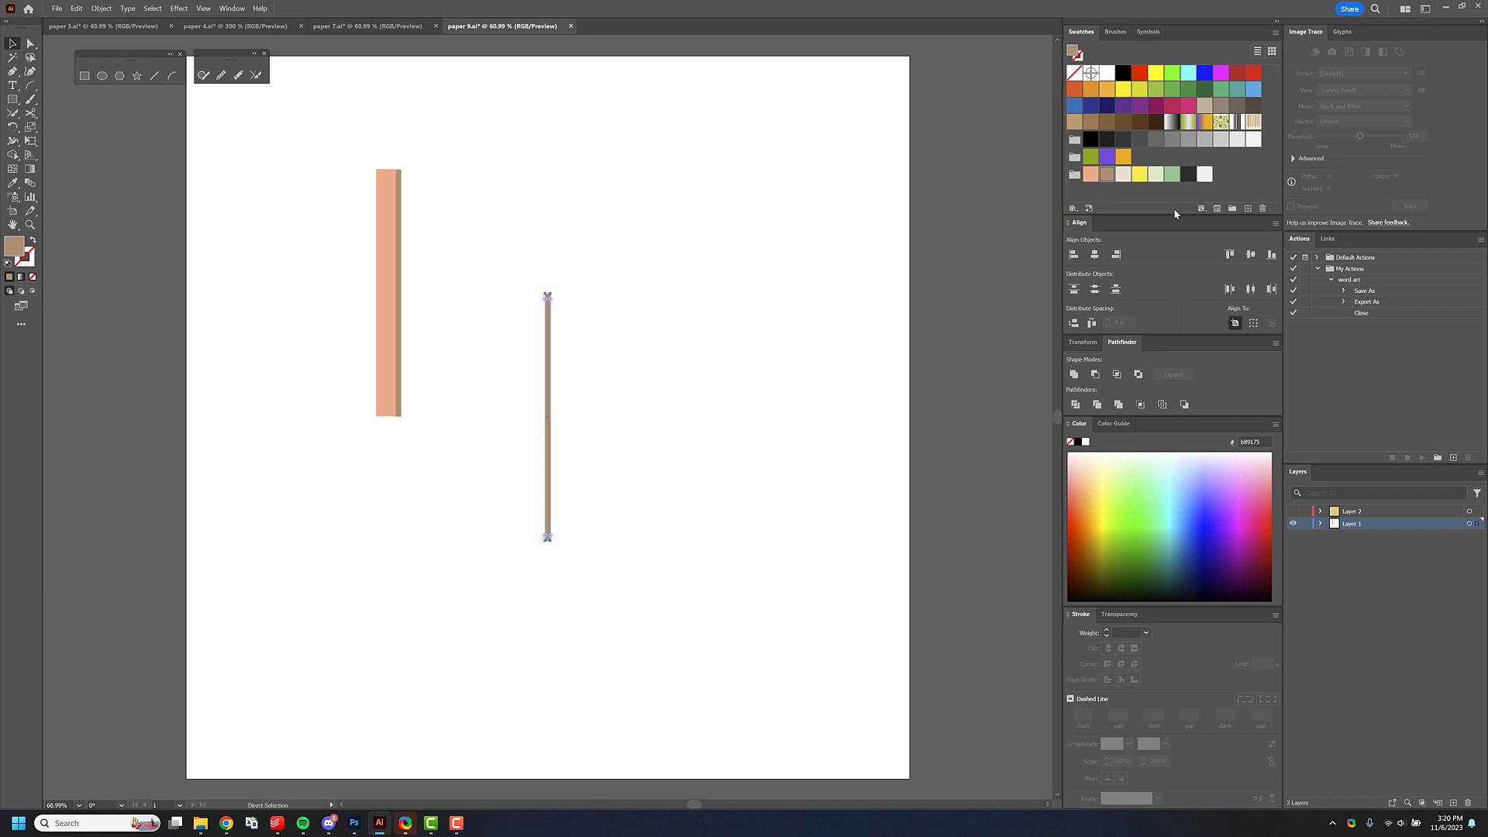
click(1122, 174)
drag(548, 416, 406, 265)
drag(406, 266, 408, 266)
click(1320, 524)
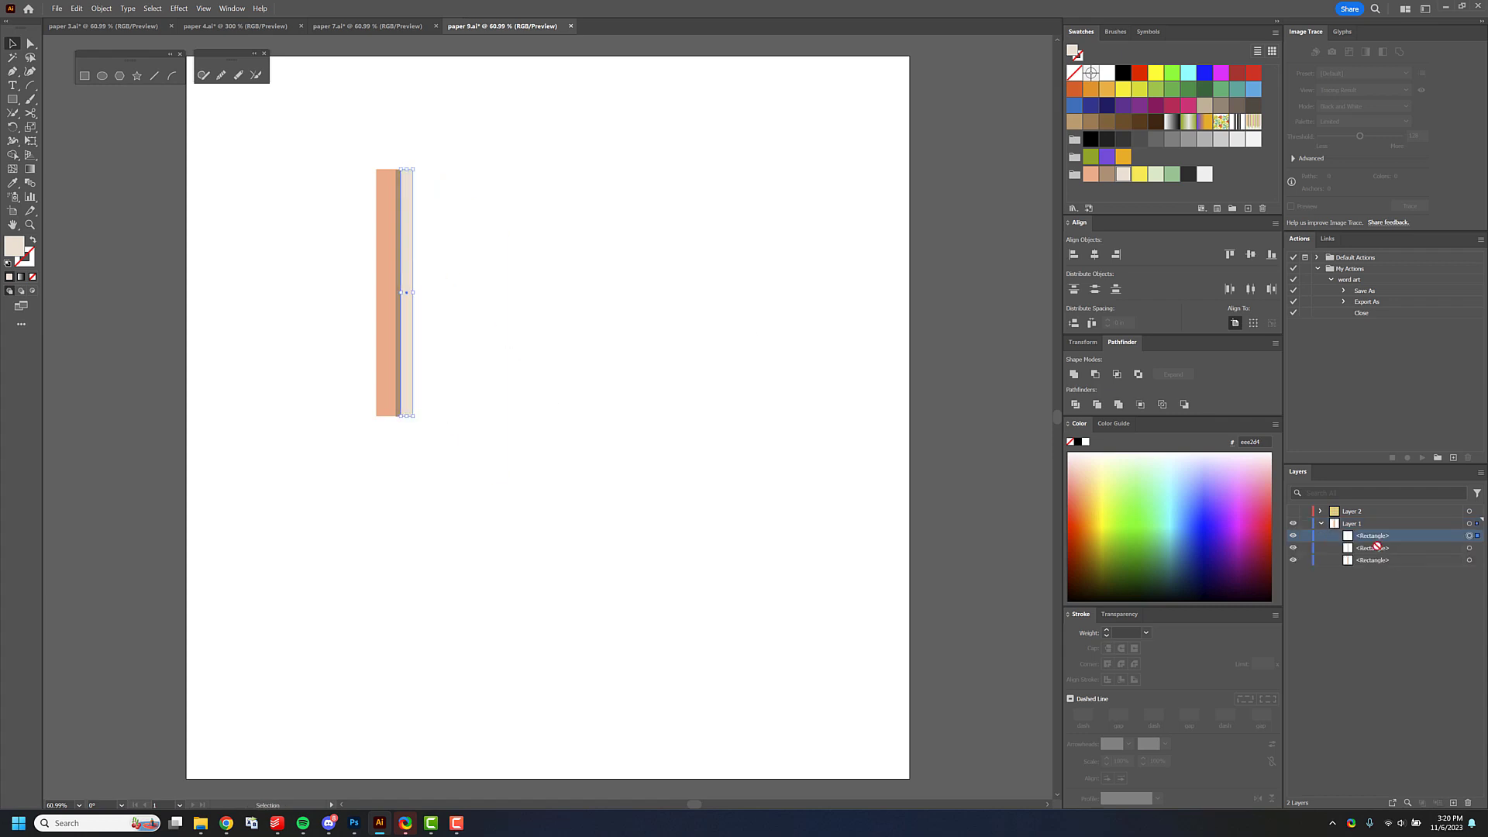
Add a thin yellow stripe, made from another copied stripe, along the right edge of the beige stripe.
key(ctrl+c)
key(ctrl+v)
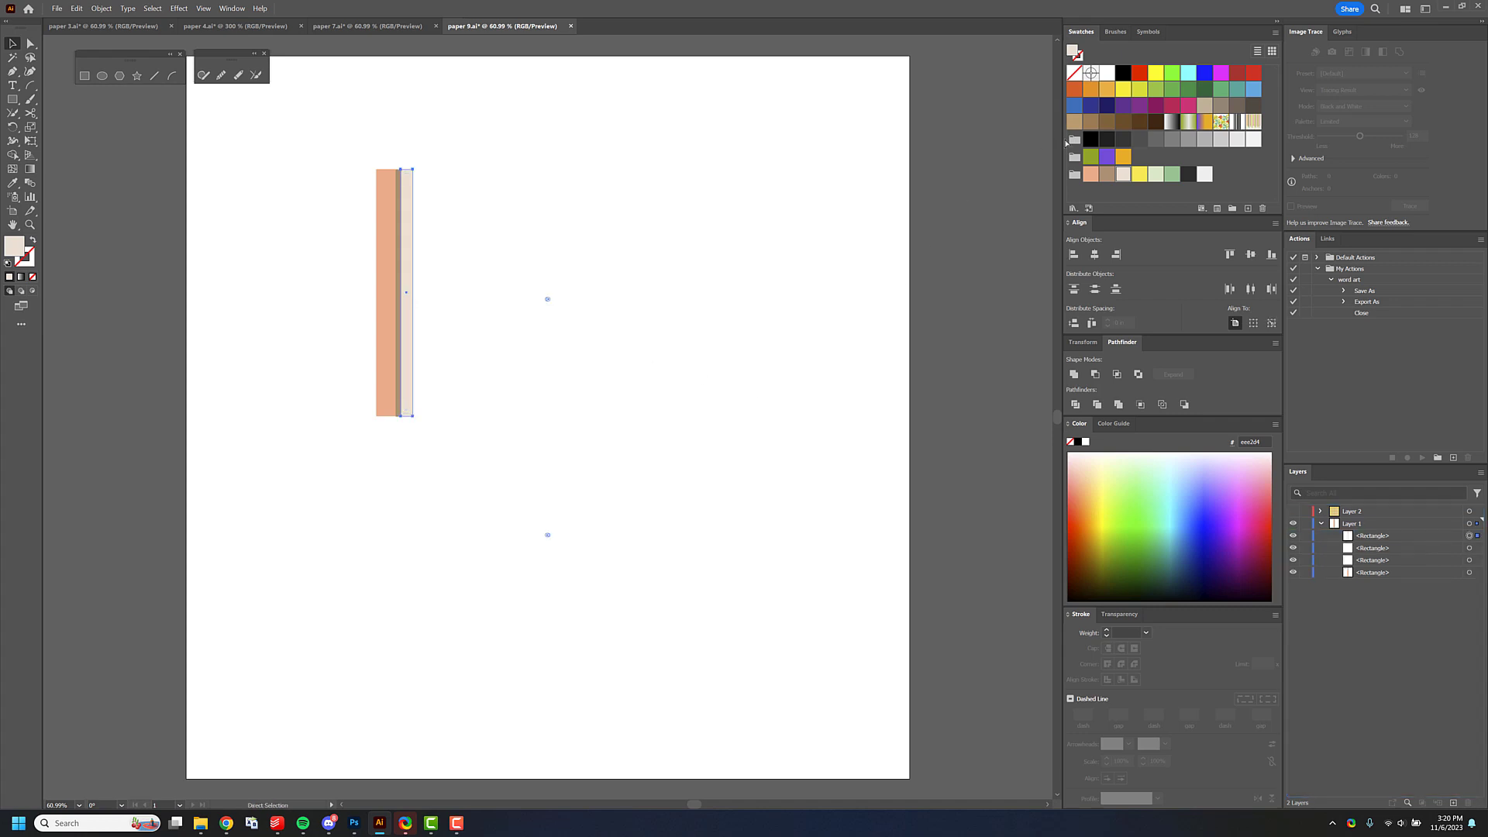
click(1143, 176)
drag(553, 417, 412, 311)
Duplicate the yellow stripe, fill the copy with light green, widen it to the right of the yellow and stack it beneath the yellow.
key(ctrl+c)
key(ctrl+v)
click(1159, 176)
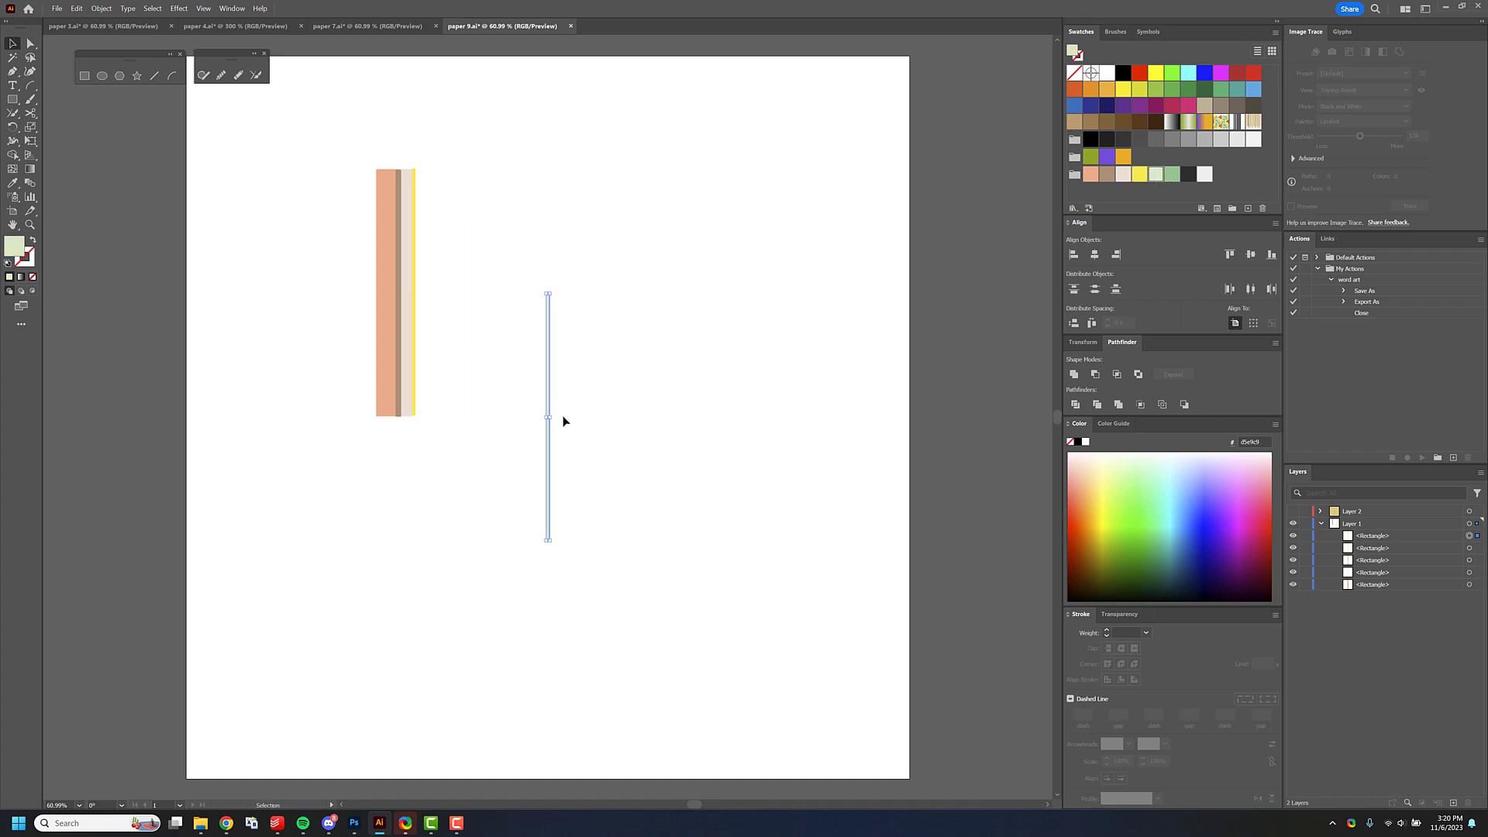
drag(549, 419, 423, 269)
click(519, 364)
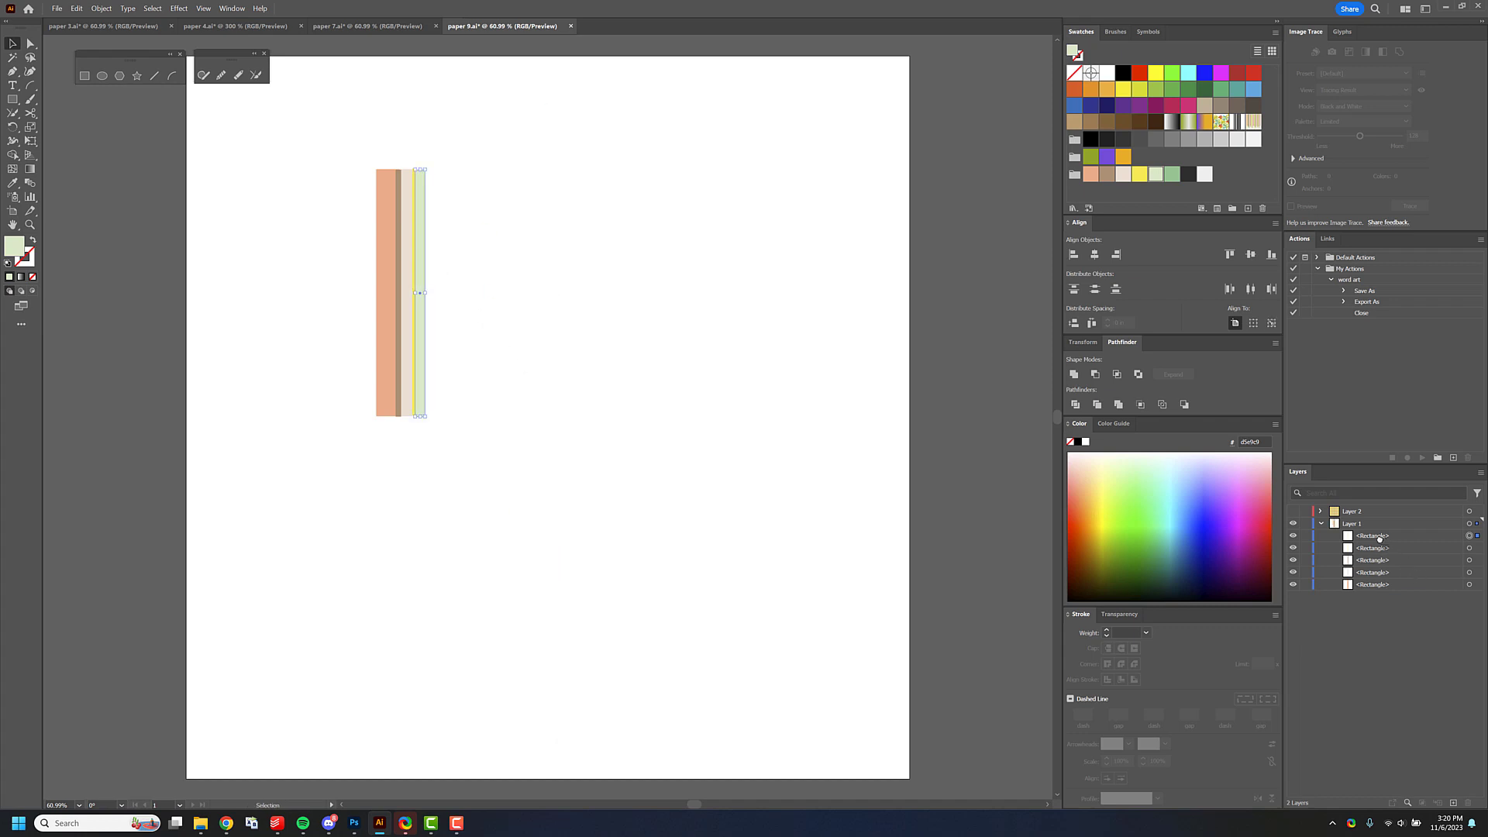
click(1379, 538)
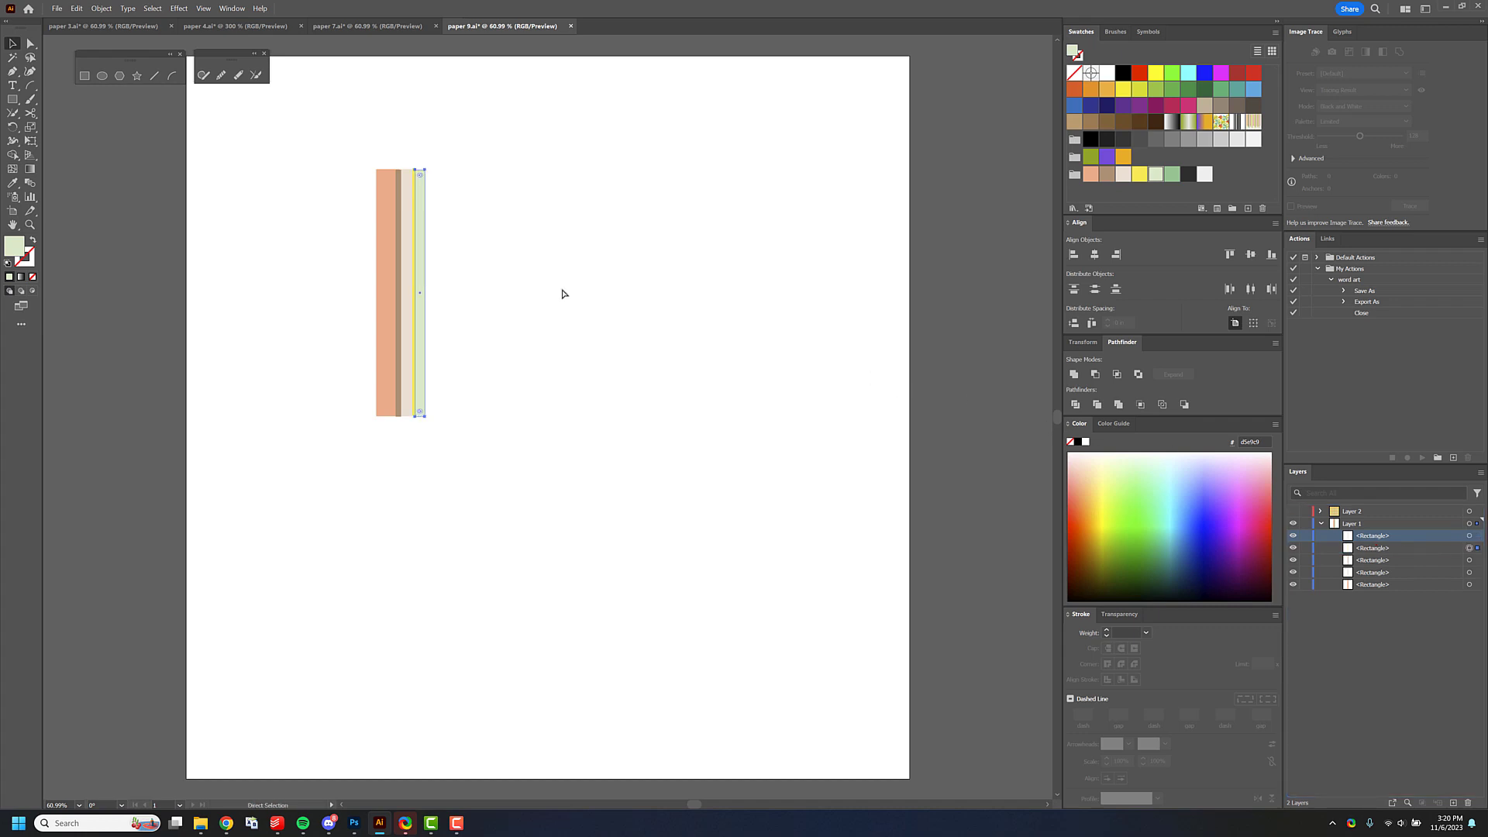
Paste two more thin stripes: a darker green one along the light green stripe's right edge and a charcoal one over the peach stripe.
key(ctrl+v)
click(1170, 176)
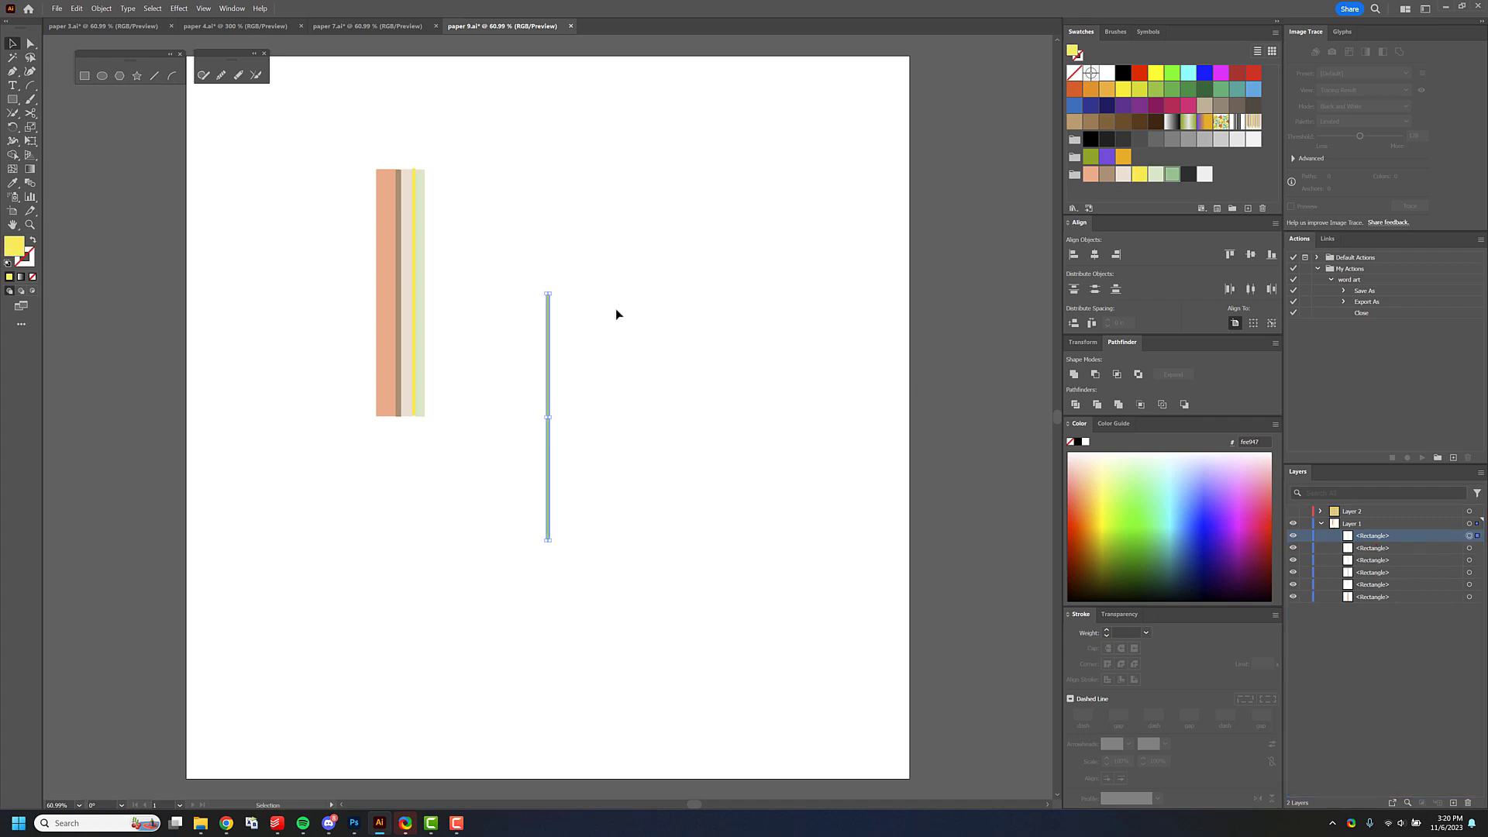
drag(548, 359, 425, 234)
key(ctrl+v)
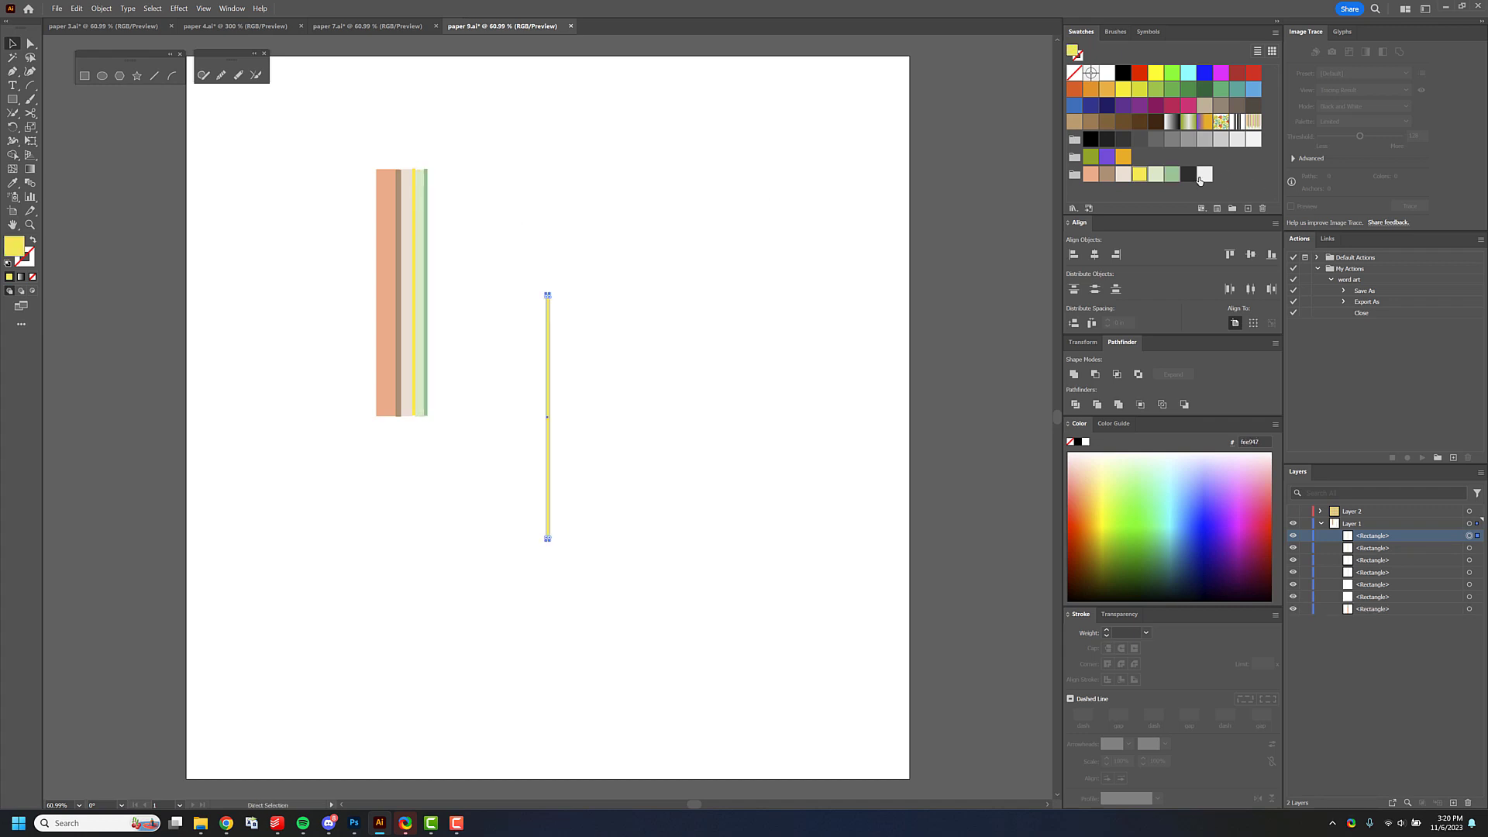
drag(548, 360, 386, 238)
Duplicate the yellow stripe and place the copy along the left edge of the peach stripe.
key(z)
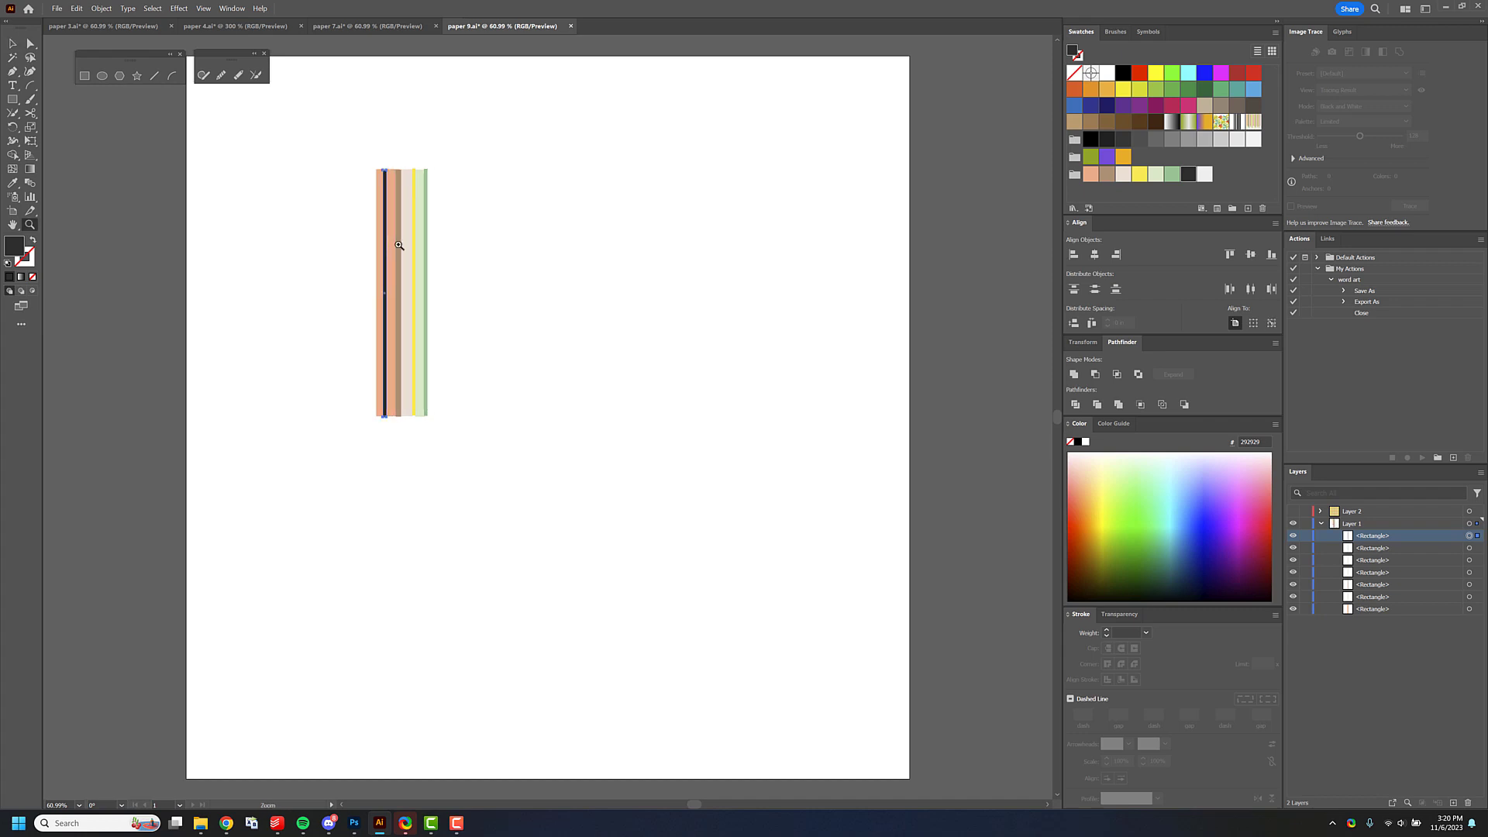
click(399, 245)
click(601, 532)
click(532, 484)
scroll(508, 435, up, 5)
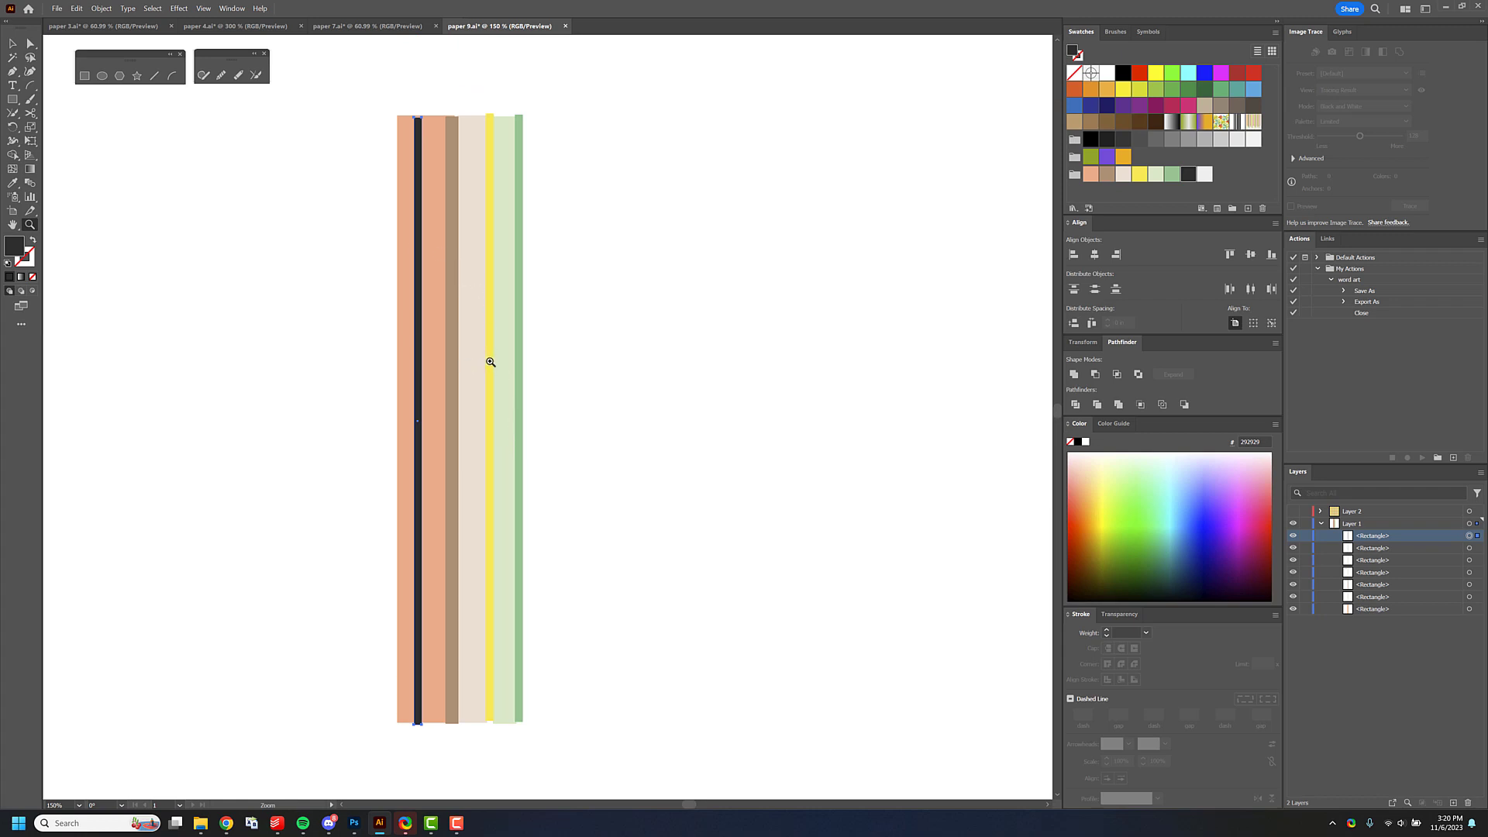
key(v)
drag(490, 373, 393, 369)
Duplicate the beige stripe and place the copy, narrowed, to the left of the outer yellow stripe.
key(a)
click(470, 384)
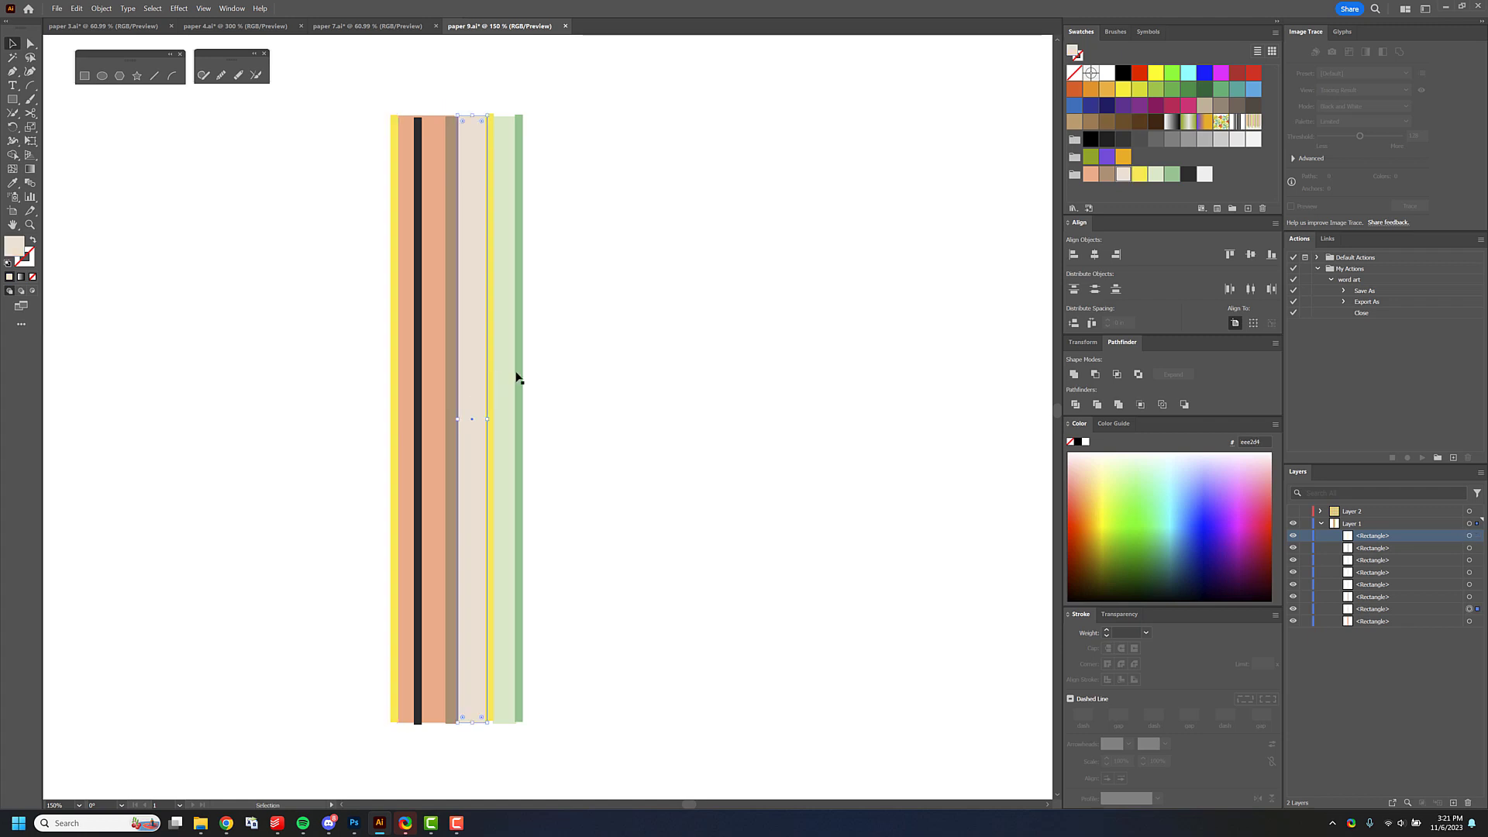
key(ctrl+c)
key(ctrl+v)
key(v)
drag(565, 419, 385, 411)
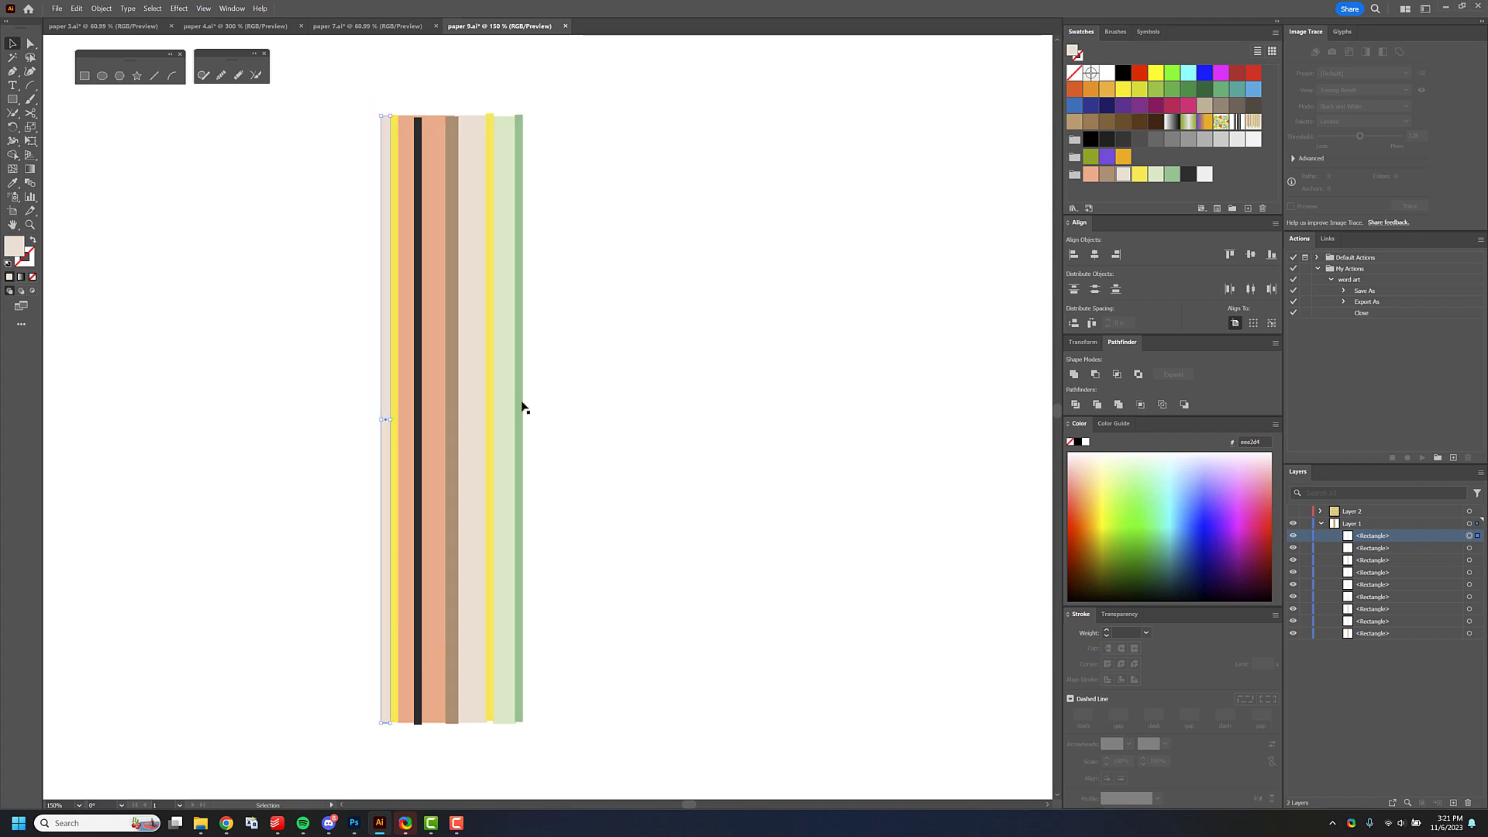
Duplicate the darker green stripe and place the copy over the wide beige stripe.
click(518, 412)
key(ctrl+c)
key(ctrl+v)
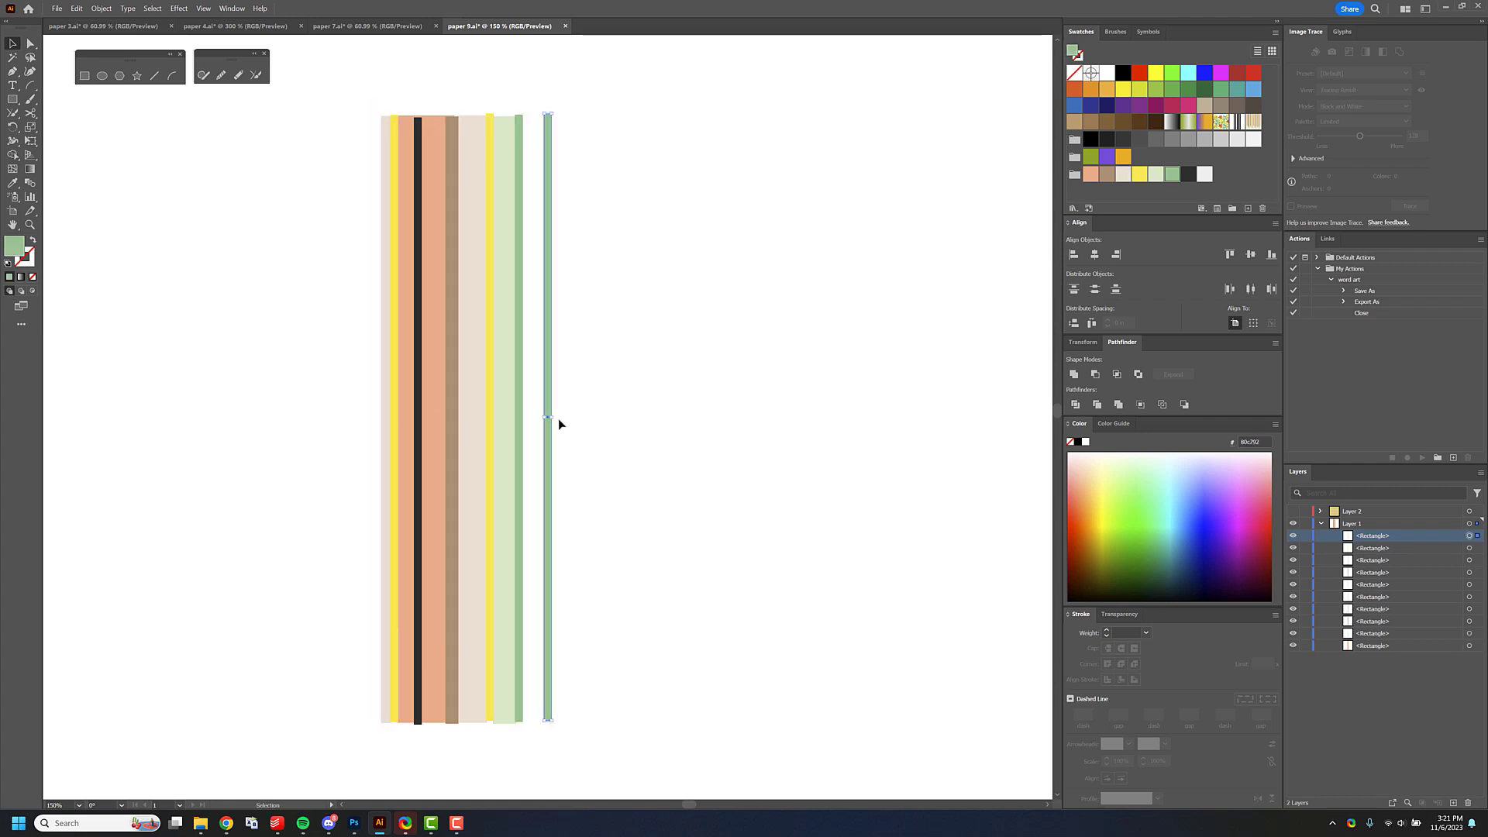
drag(545, 397, 469, 400)
Align all the stripes to one another by their vertical centers.
drag(355, 82, 612, 293)
click(1256, 258)
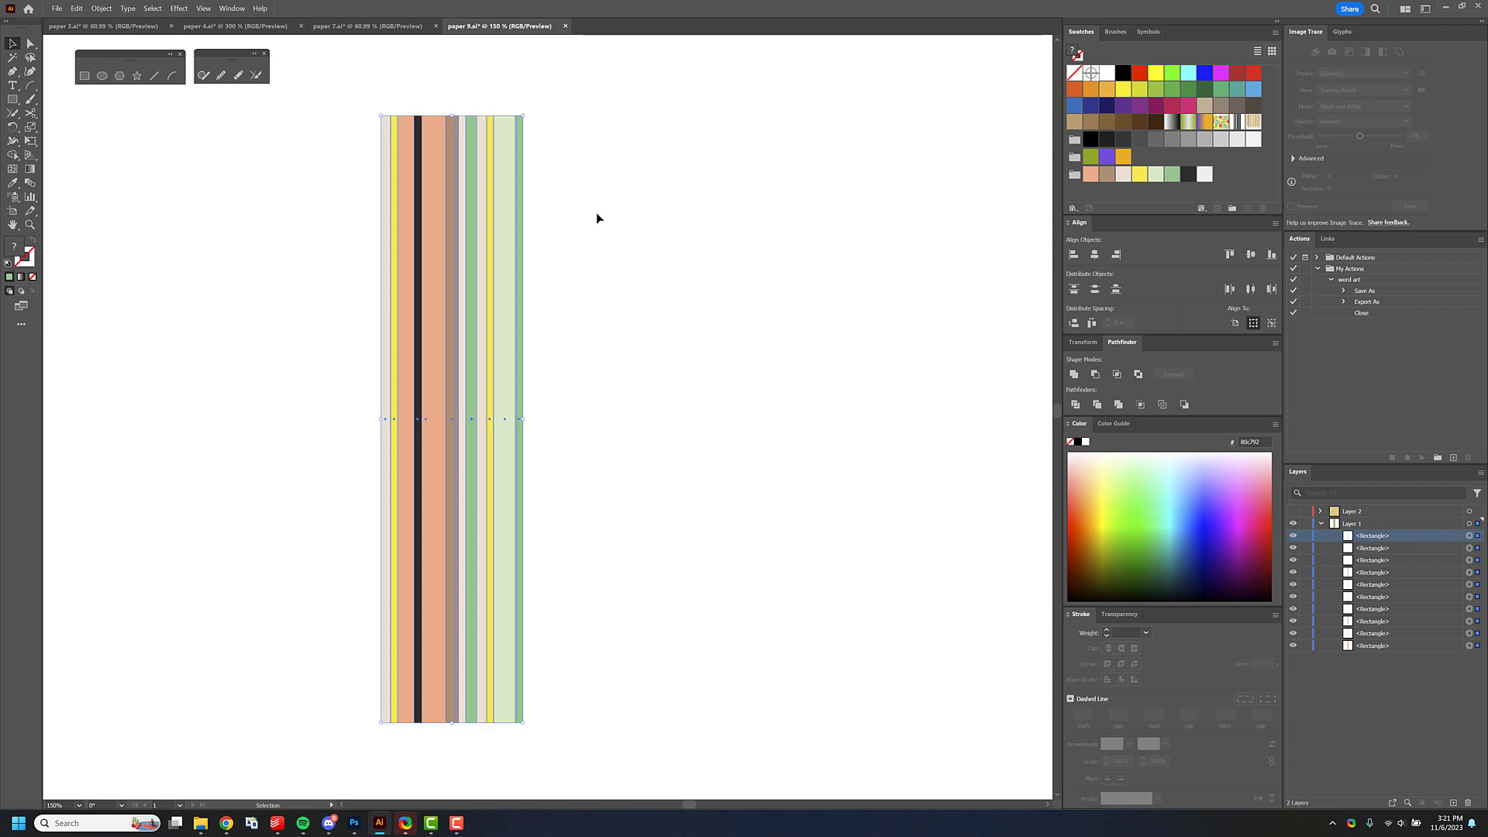
click(599, 217)
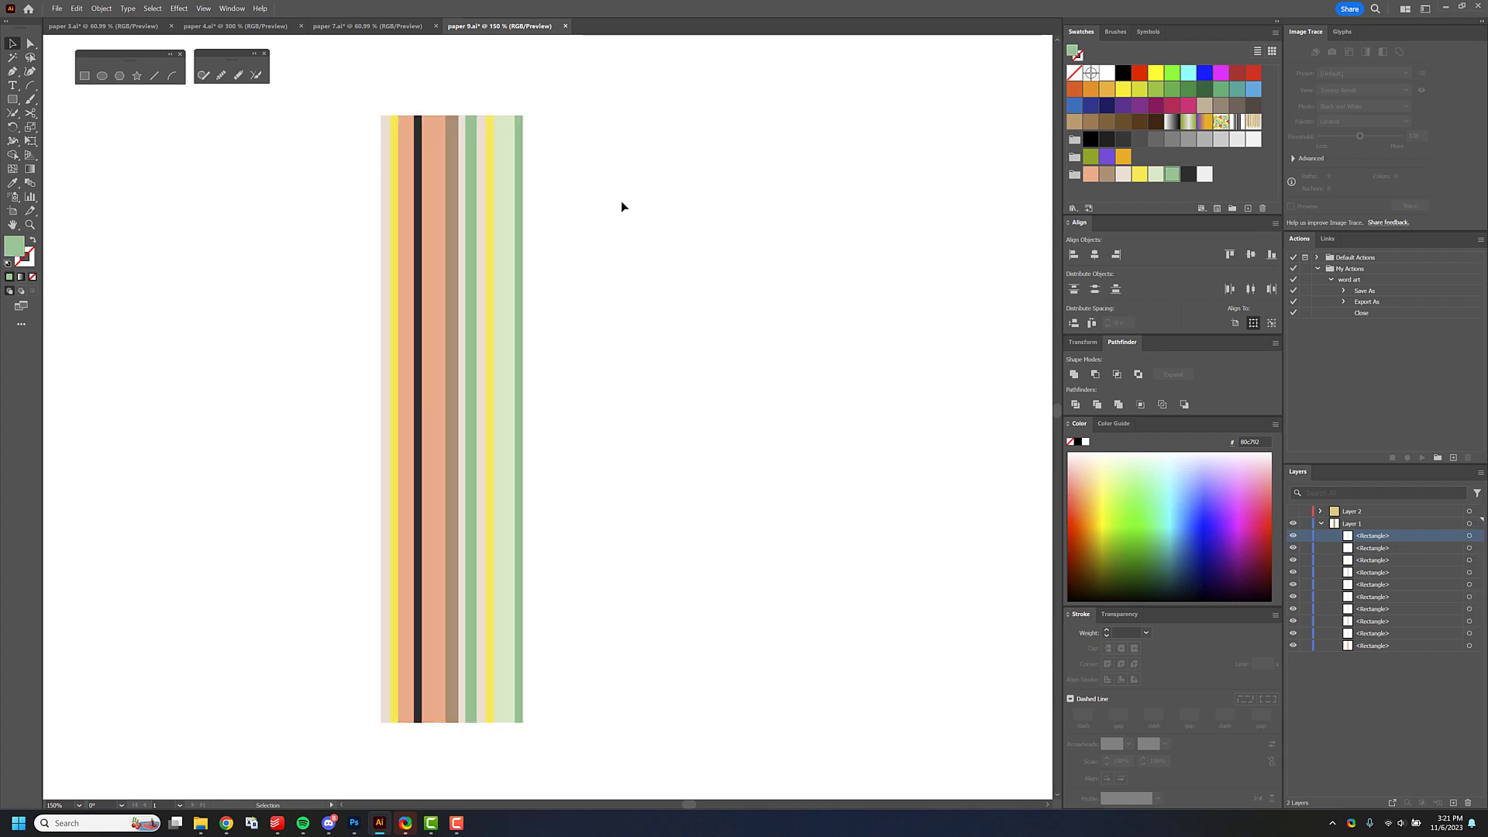
Move the charcoal stripe onto the light green stripe and add a thin off-white stripe over the peach one.
drag(419, 333, 512, 341)
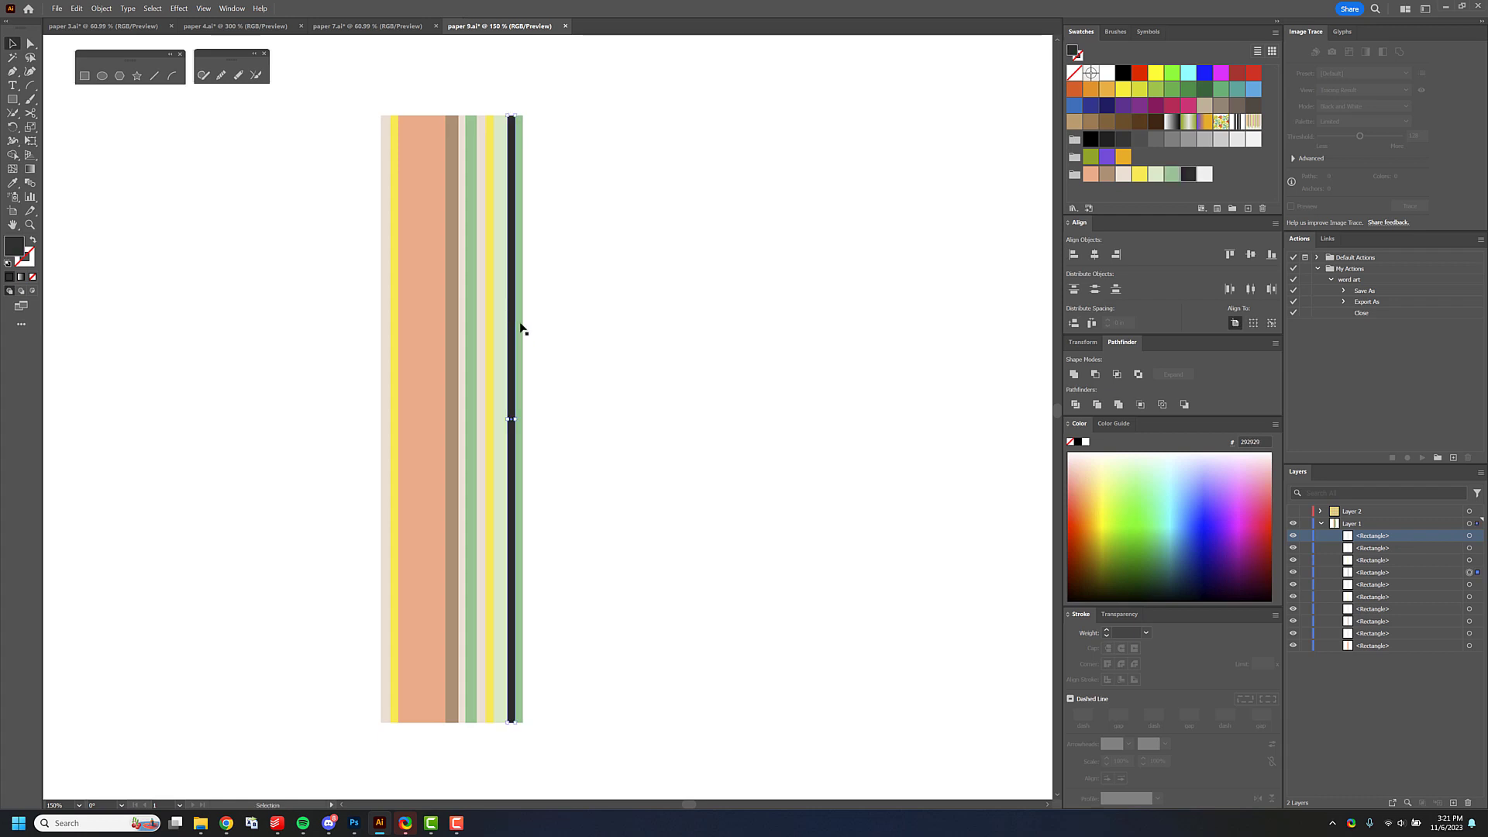
key(ctrl+v)
click(1204, 174)
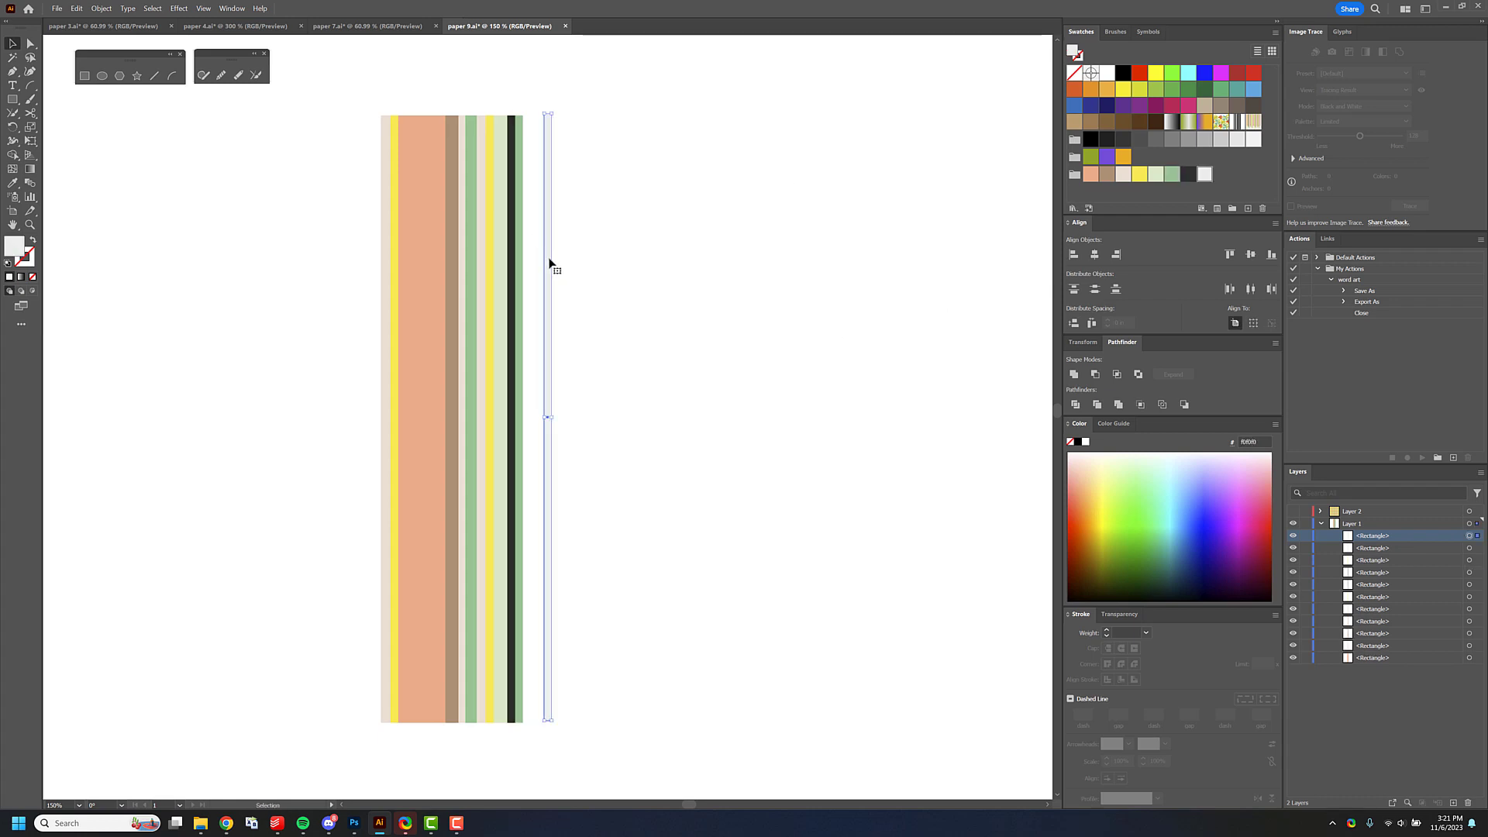
drag(550, 264, 413, 264)
Align all the stripes by their vertical centers and make a new pattern from them.
drag(380, 85, 1136, 215)
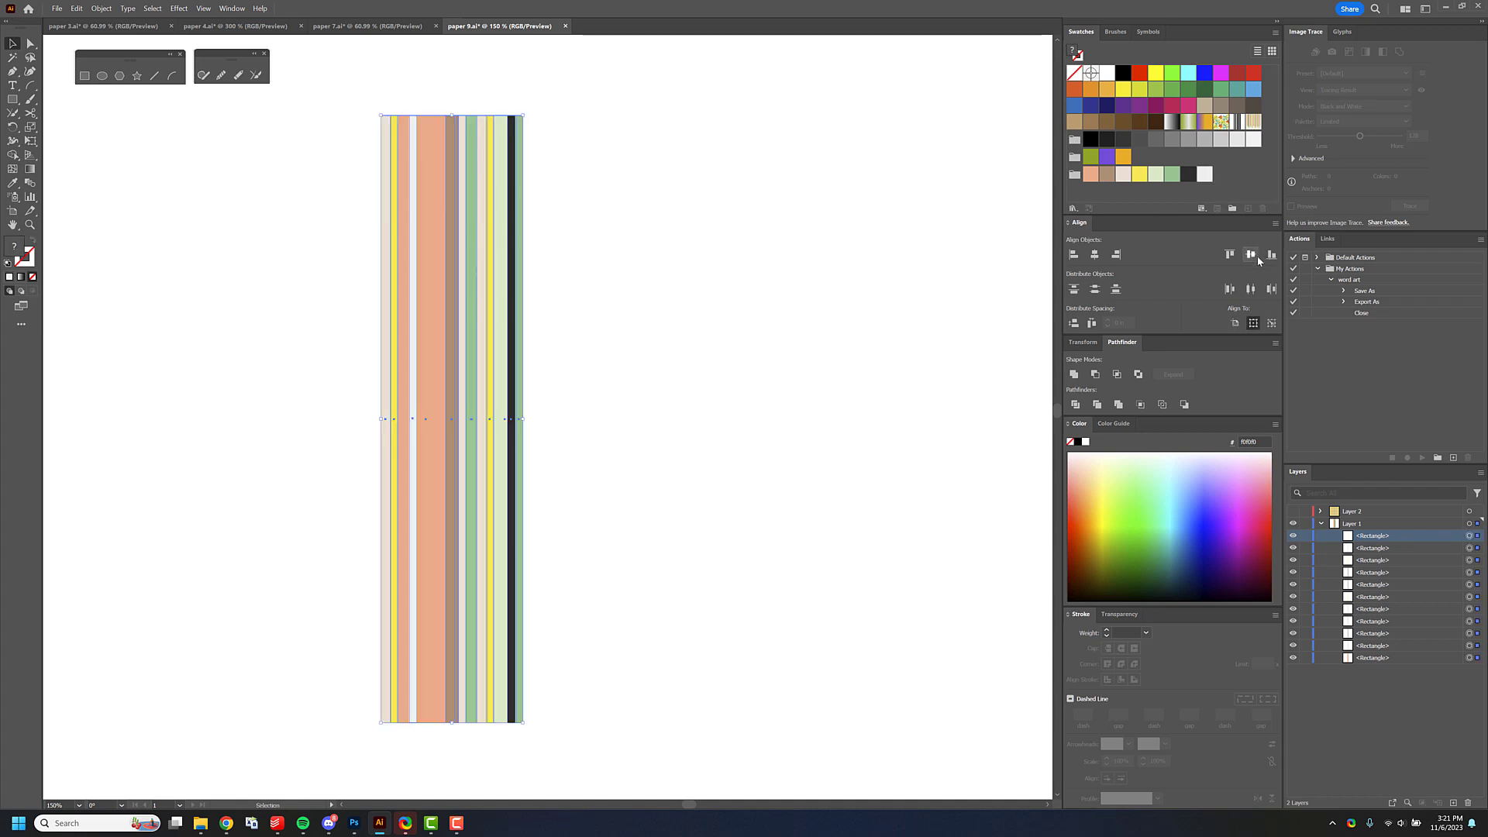
click(101, 8)
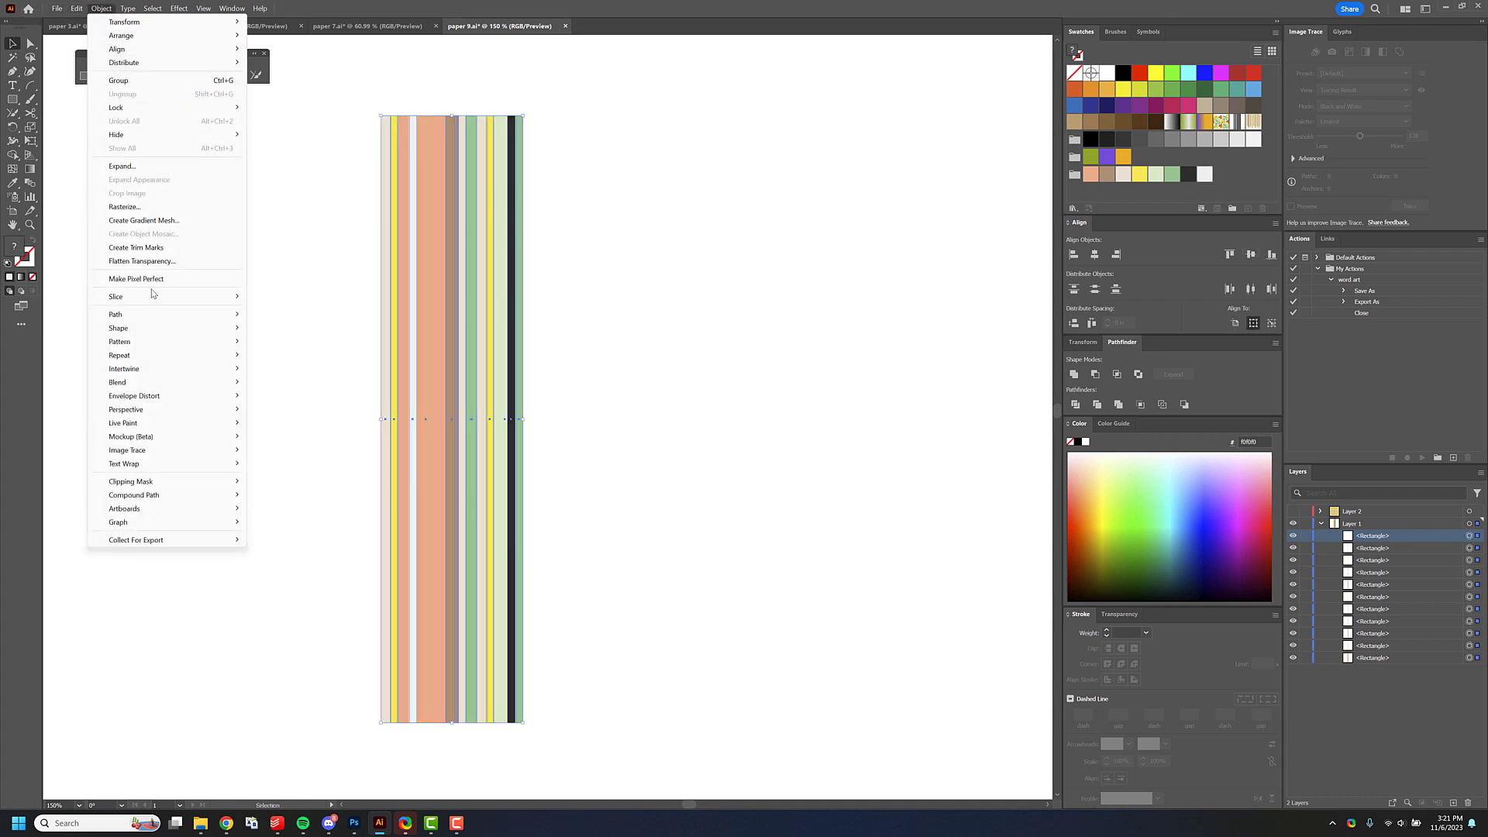
mouse_move(160, 346)
click(273, 344)
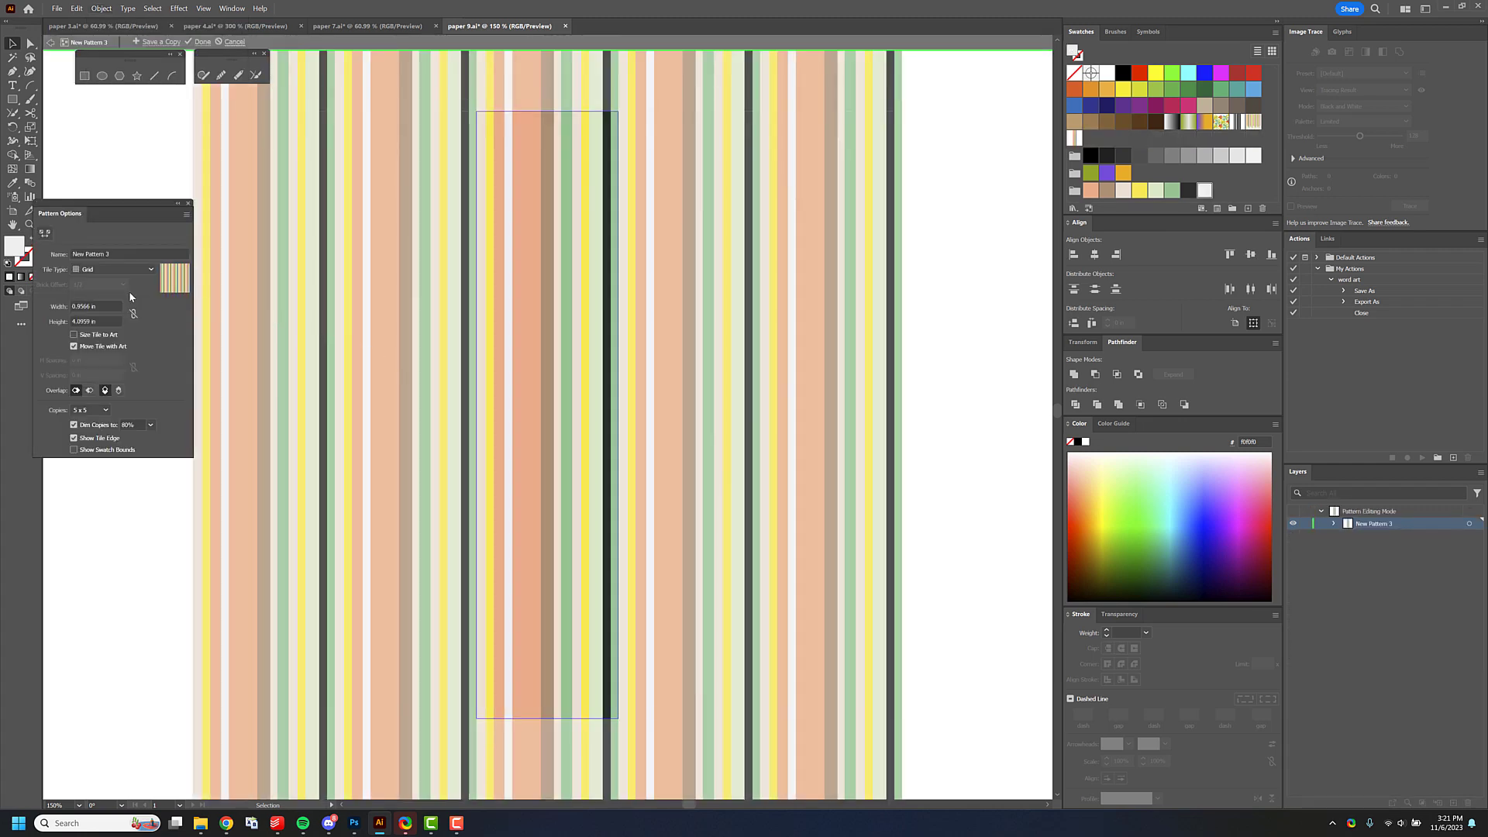
Set the pattern tile height to 4 in and finish editing the stripe pattern.
click(74, 307)
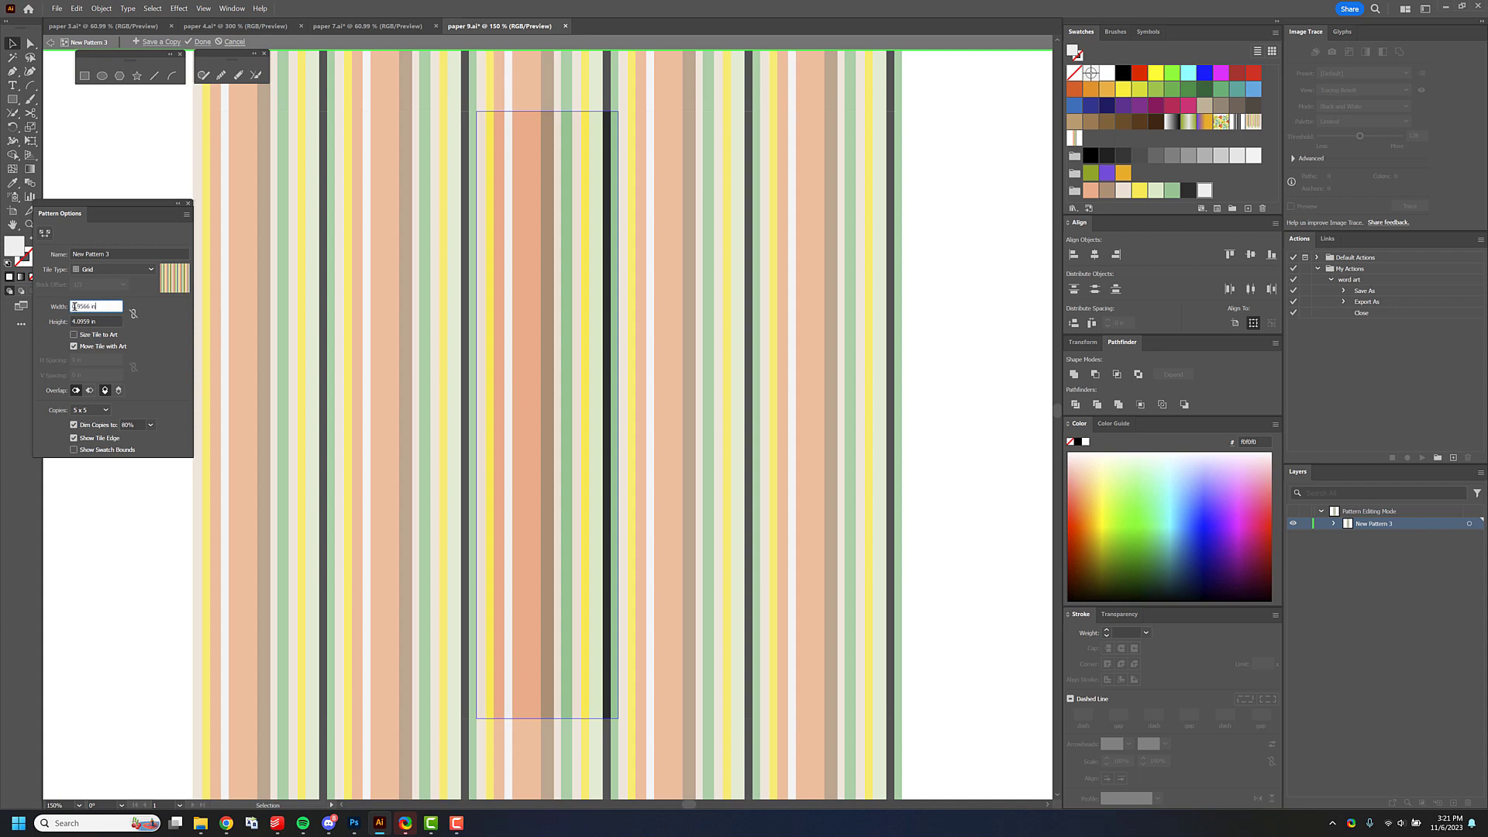
click(102, 322)
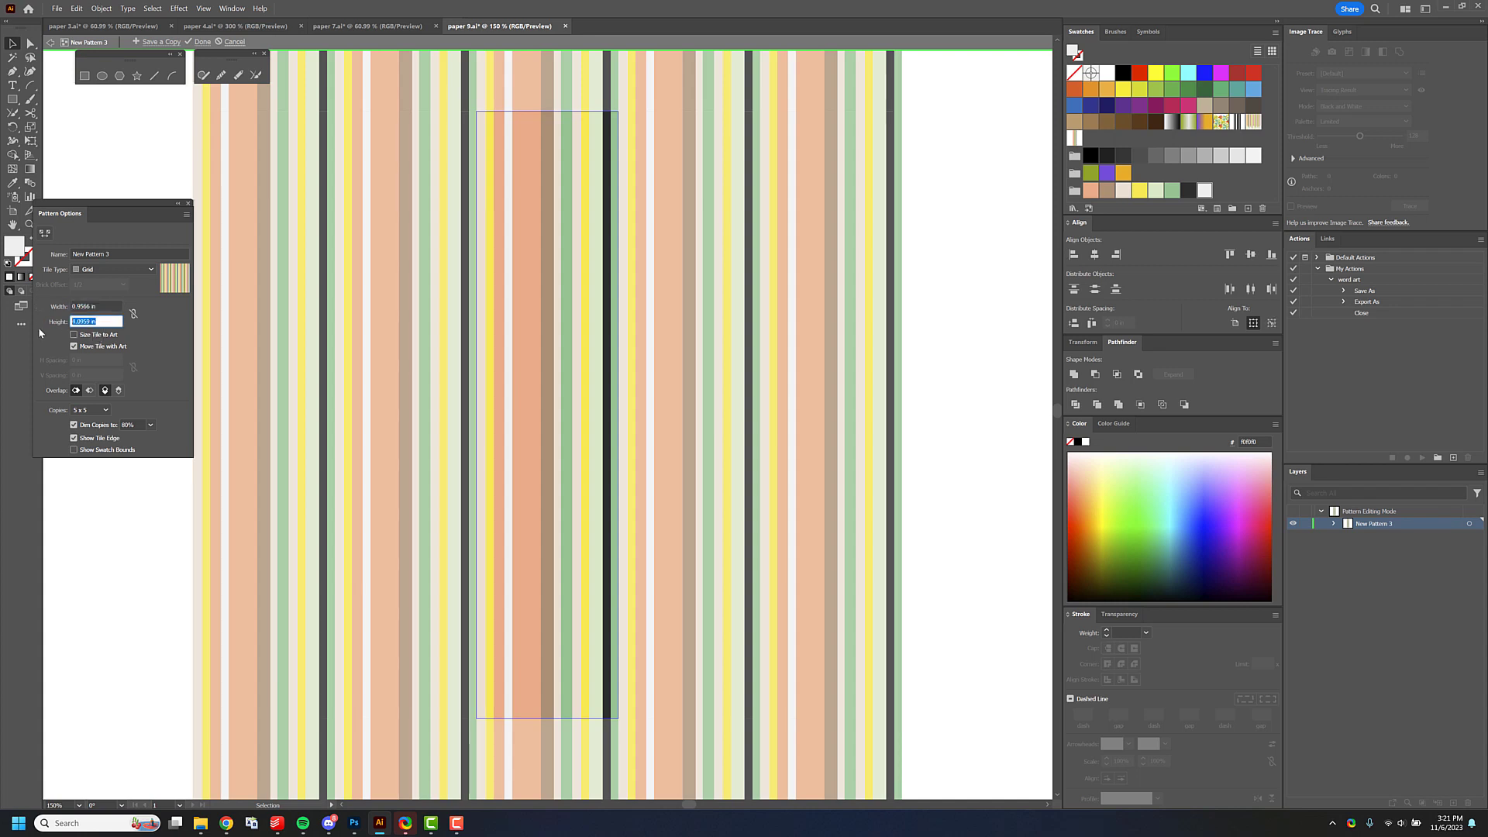
text(4)
key(Return)
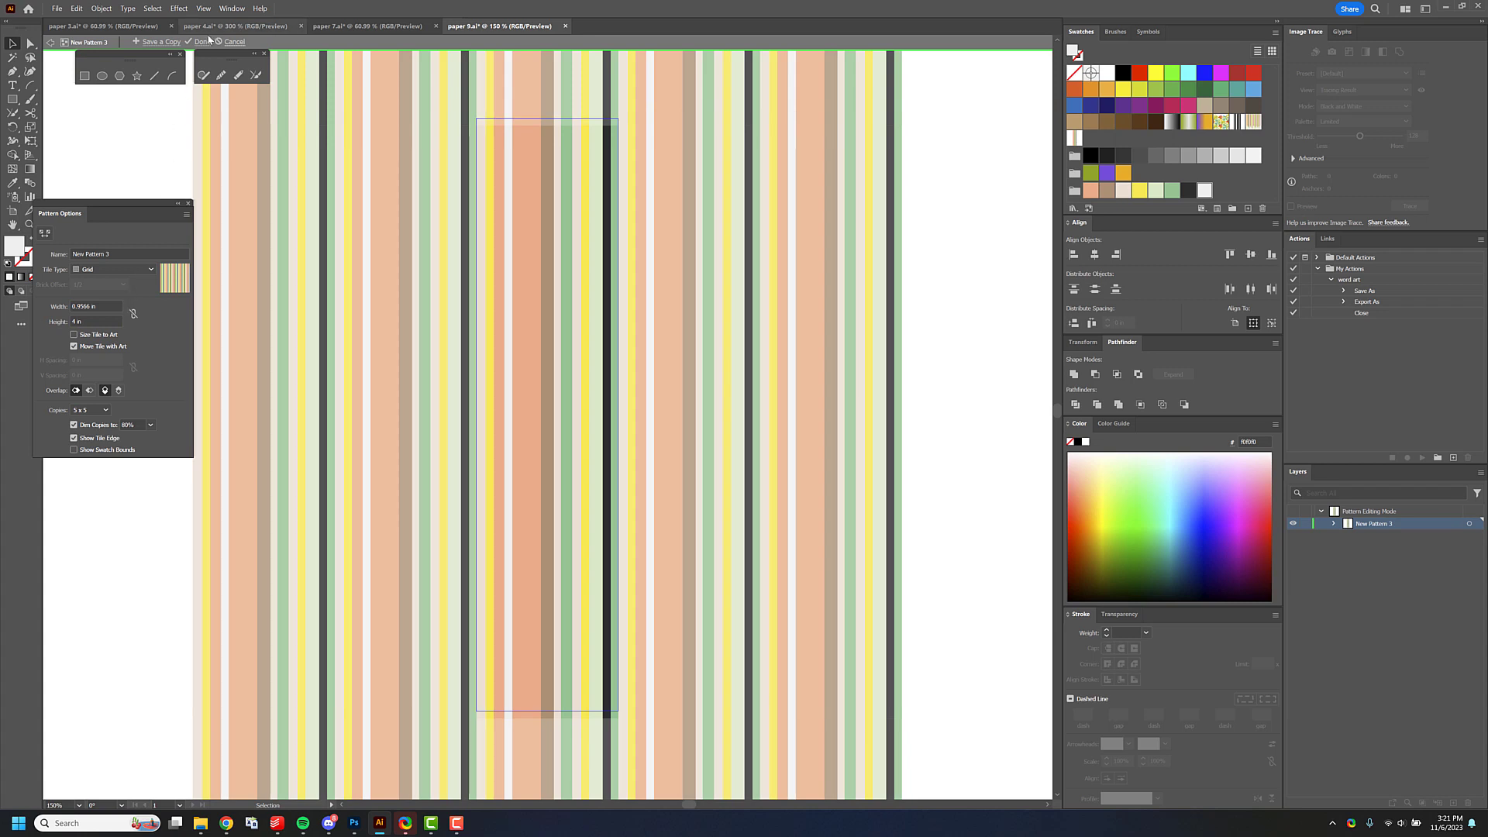
click(198, 42)
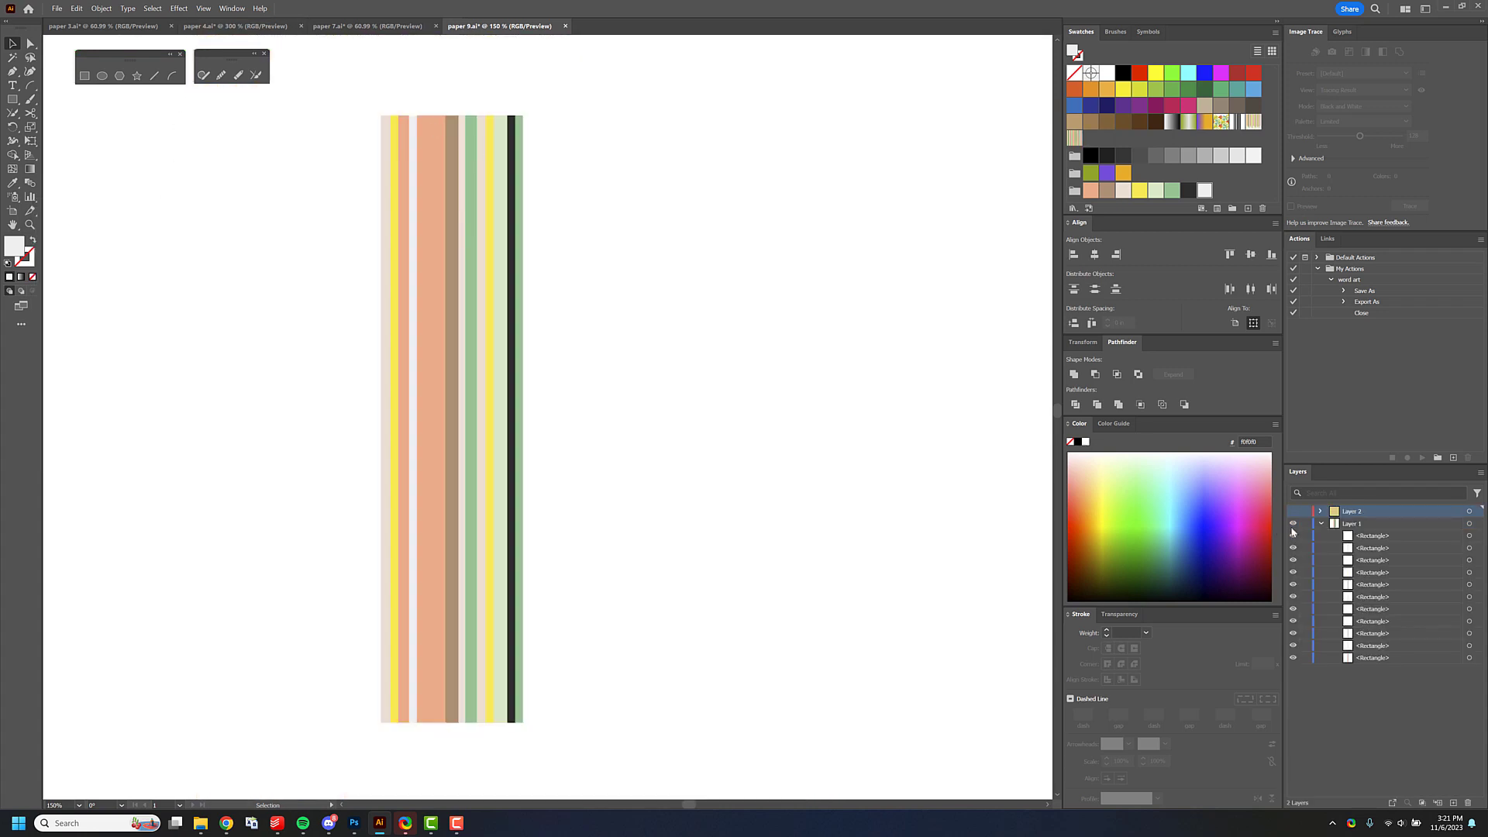
Hide the stripe layer and draw a rectangle covering the whole artboard on a new layer, filled with the new stripe pattern.
click(1292, 524)
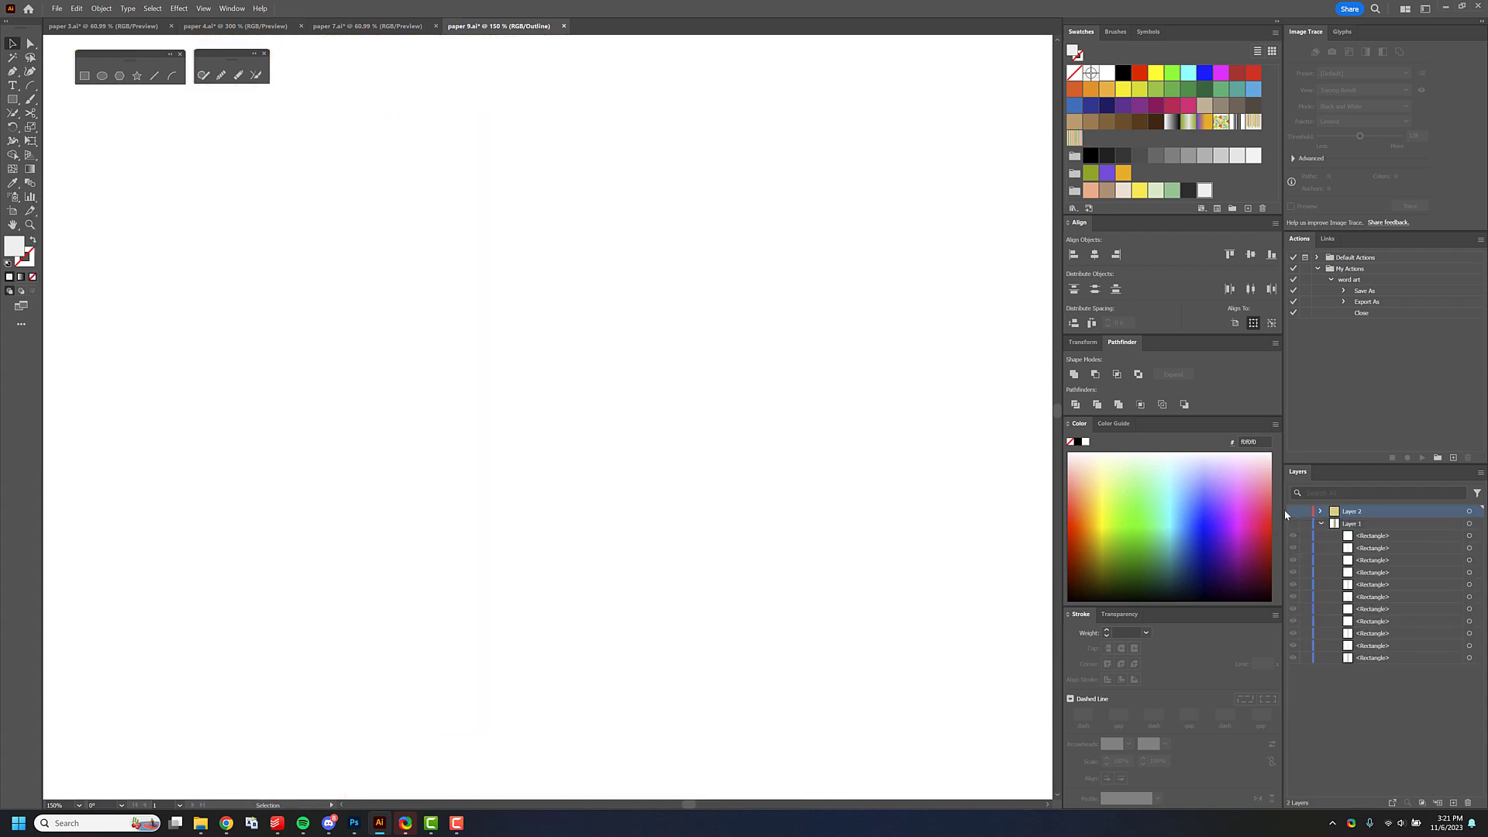
click(1453, 802)
key(ctrl+0)
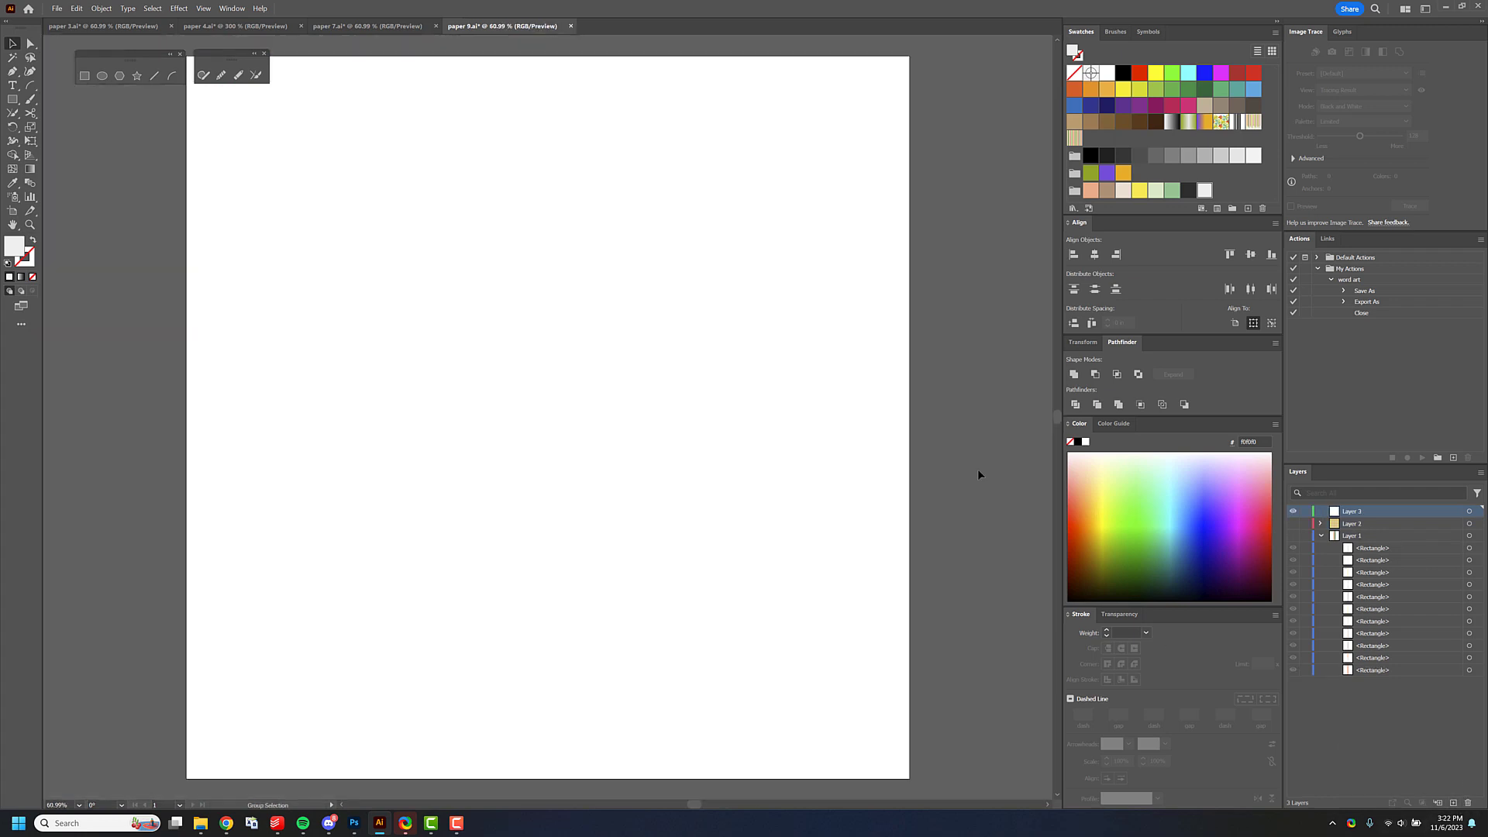
click(12, 99)
drag(916, 54, 179, 786)
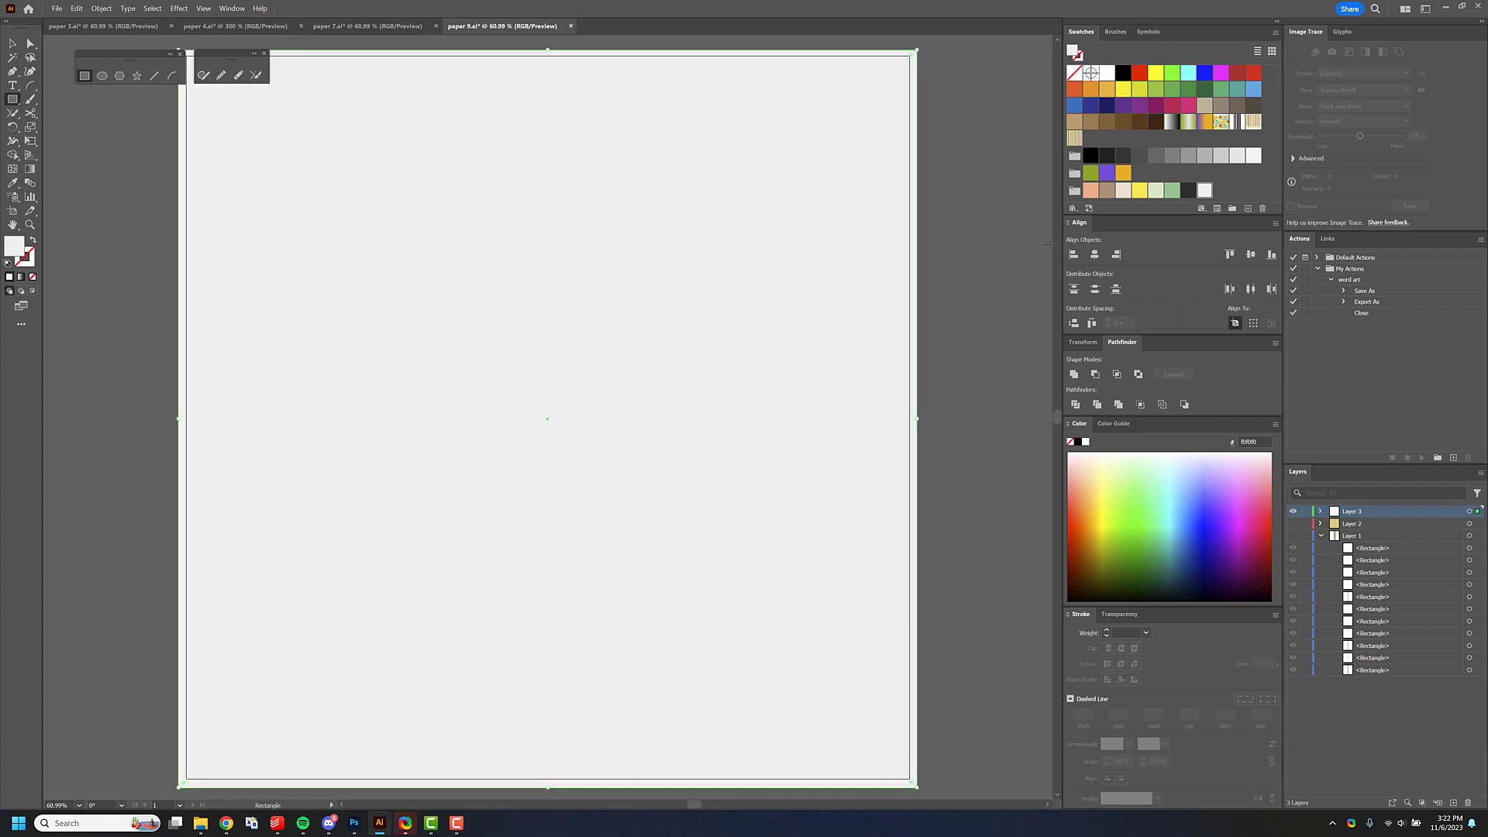
click(1074, 138)
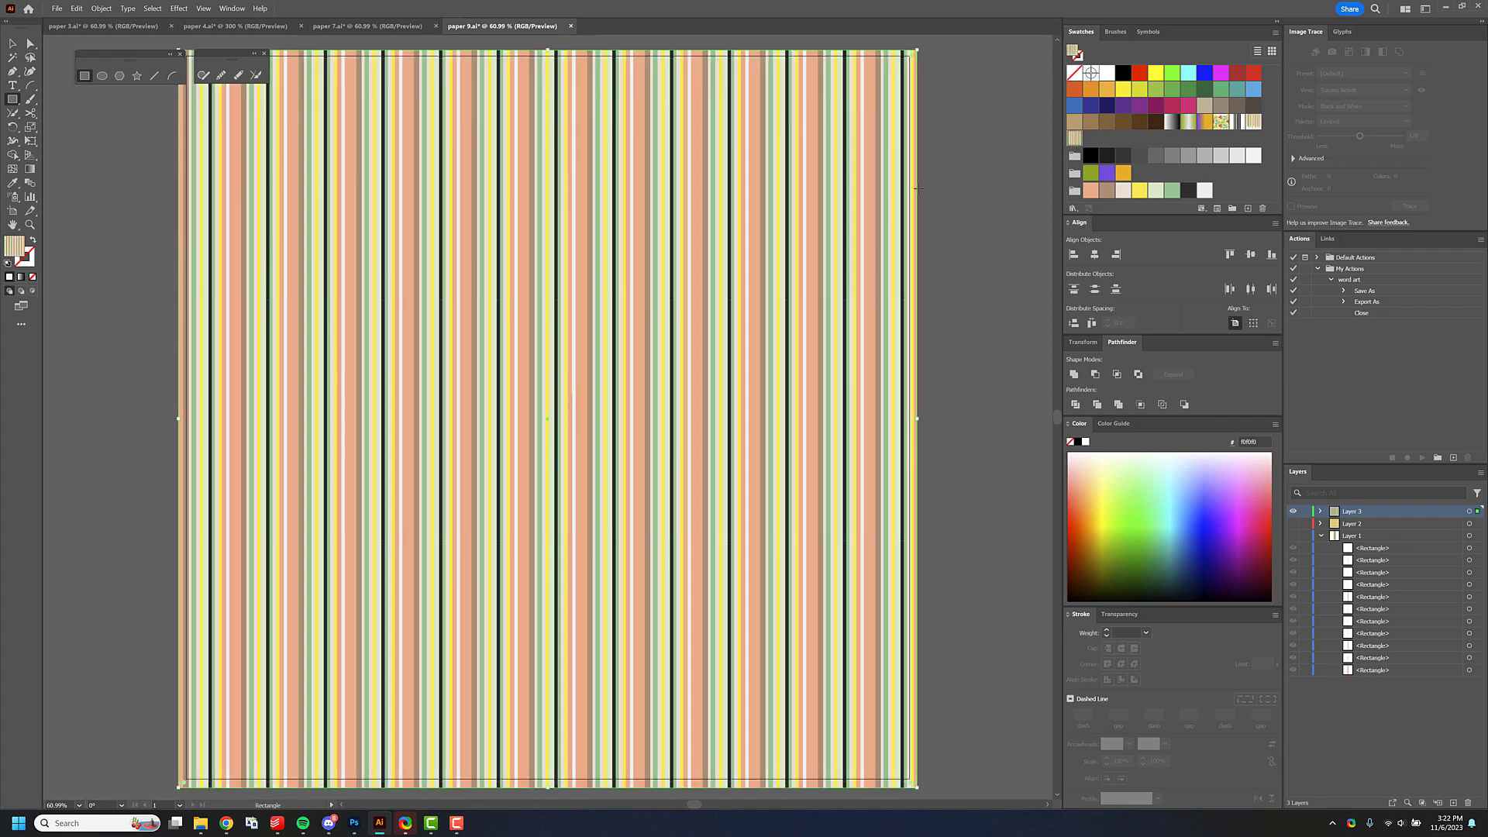
Export the striped artboard for web as a PNG-24 named paper-9.png at 3600 px wide.
click(57, 9)
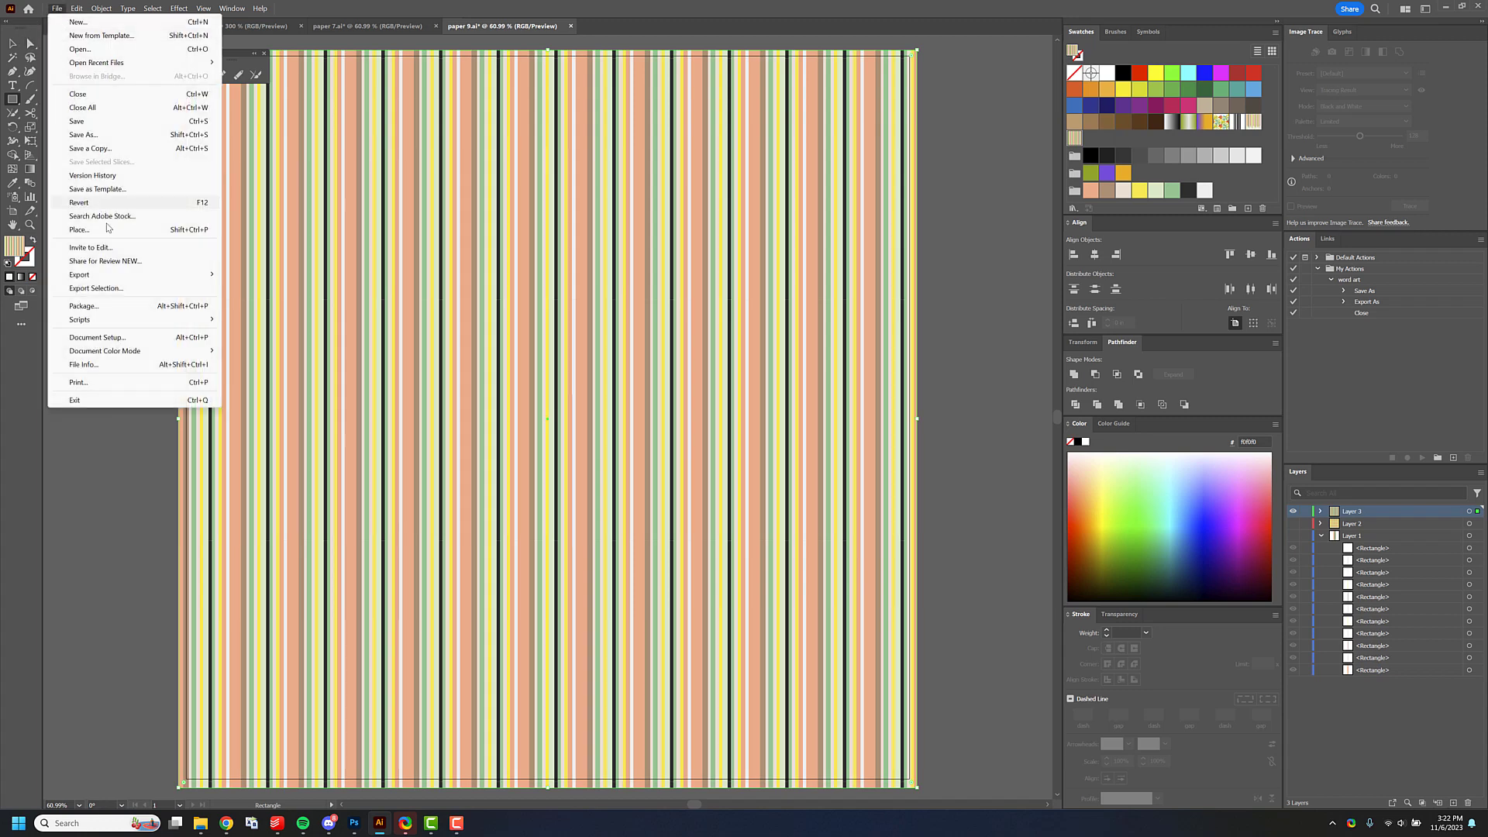
mouse_move(130, 276)
click(258, 303)
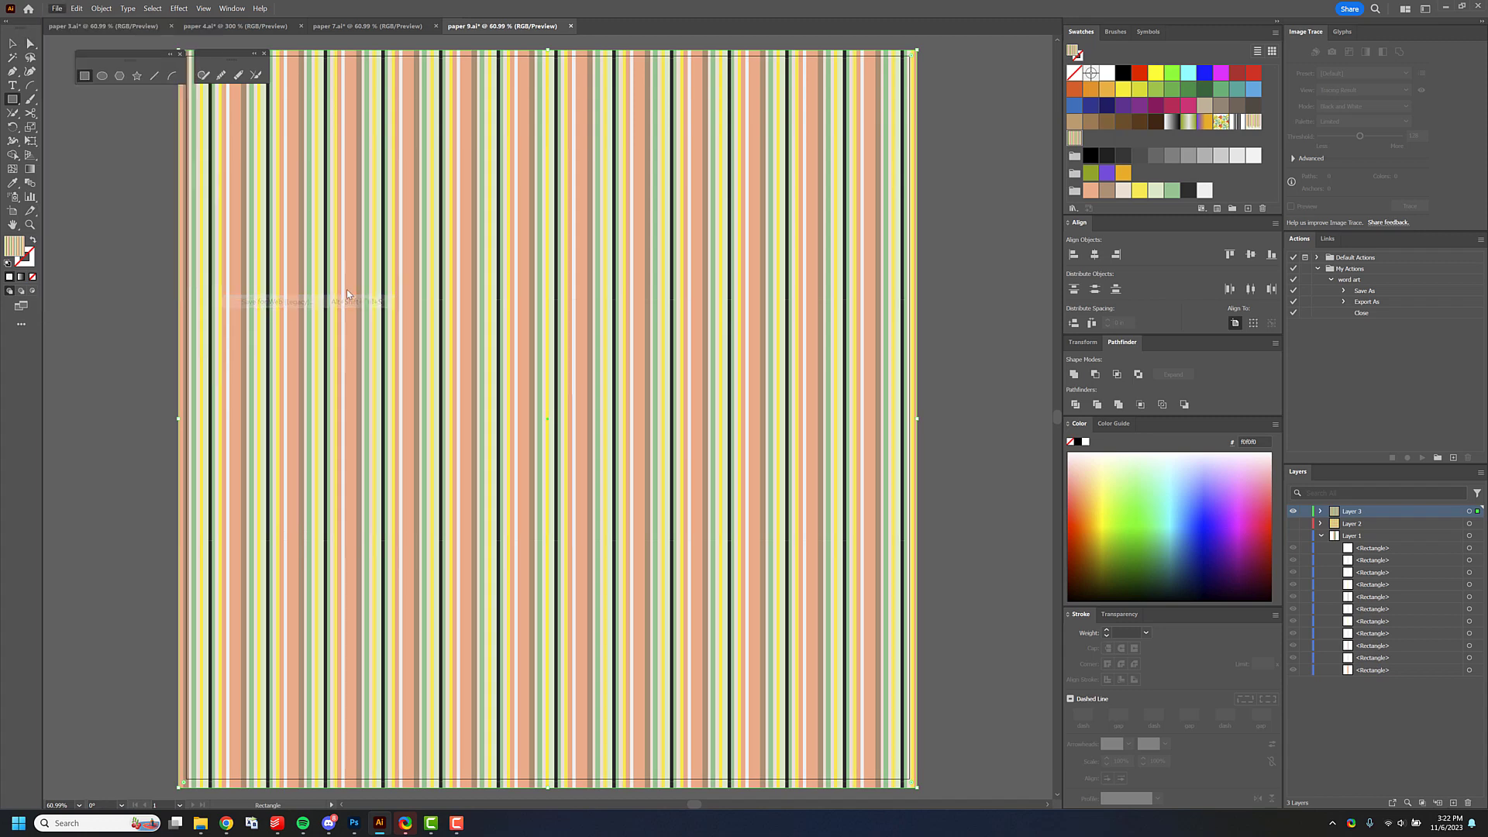
click(1344, 182)
double_click(1345, 181)
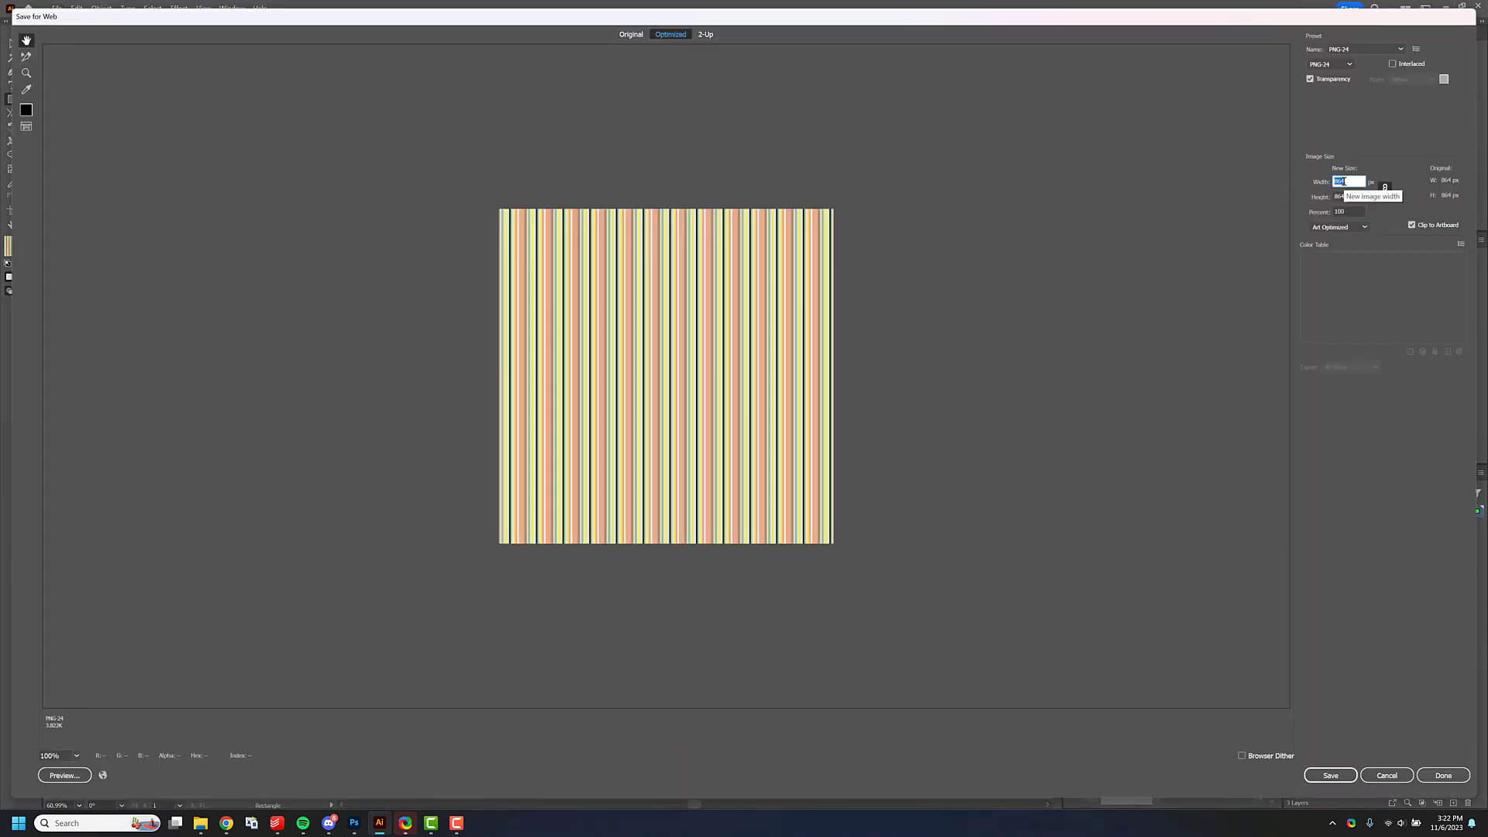
text(3600)
key(Return)
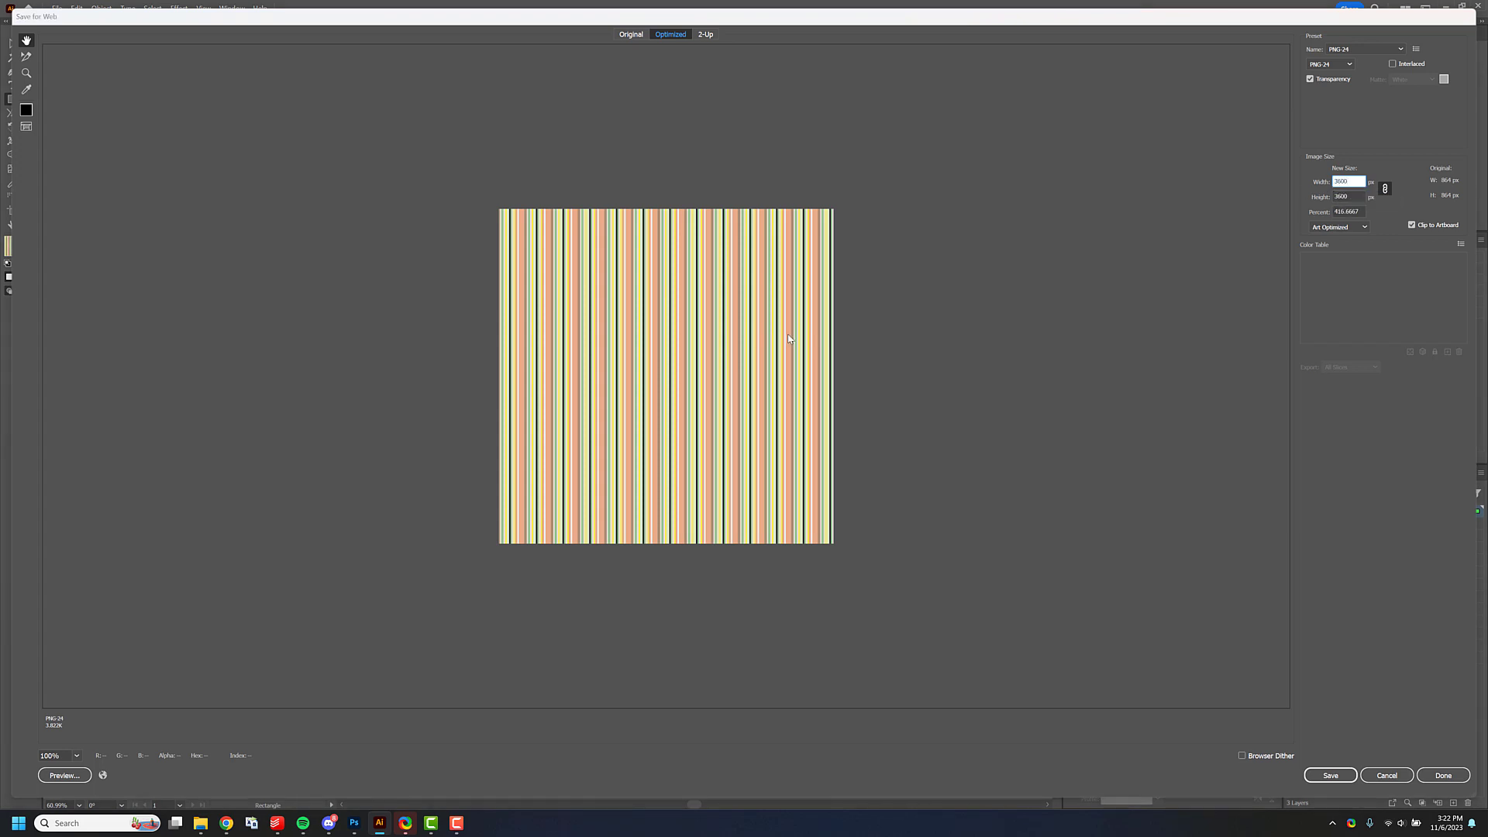
click(611, 509)
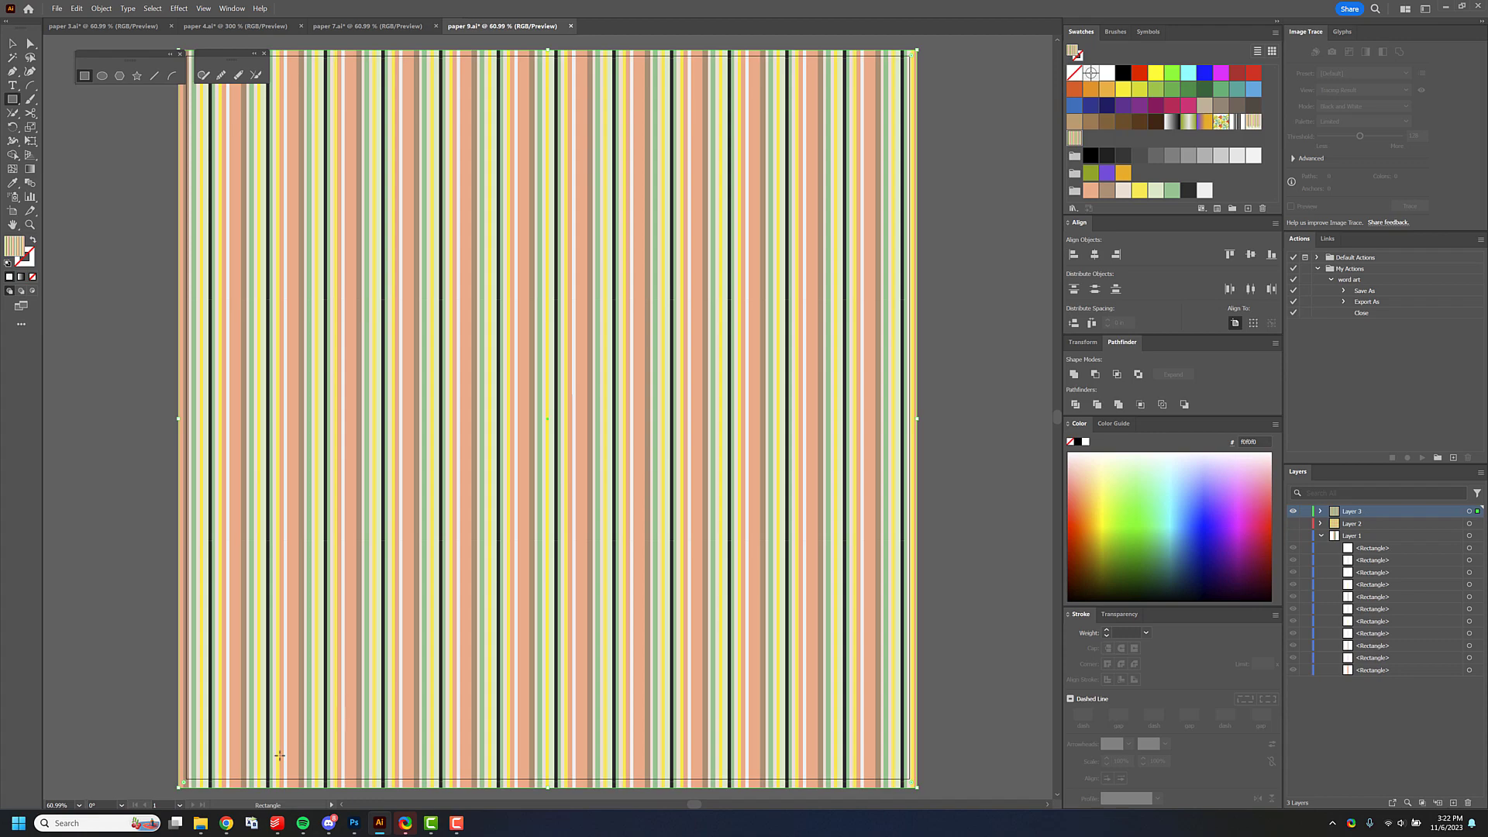
Switch to Photoshop and create a new 3600 x 3600 px document at 300 ppi.
click(361, 821)
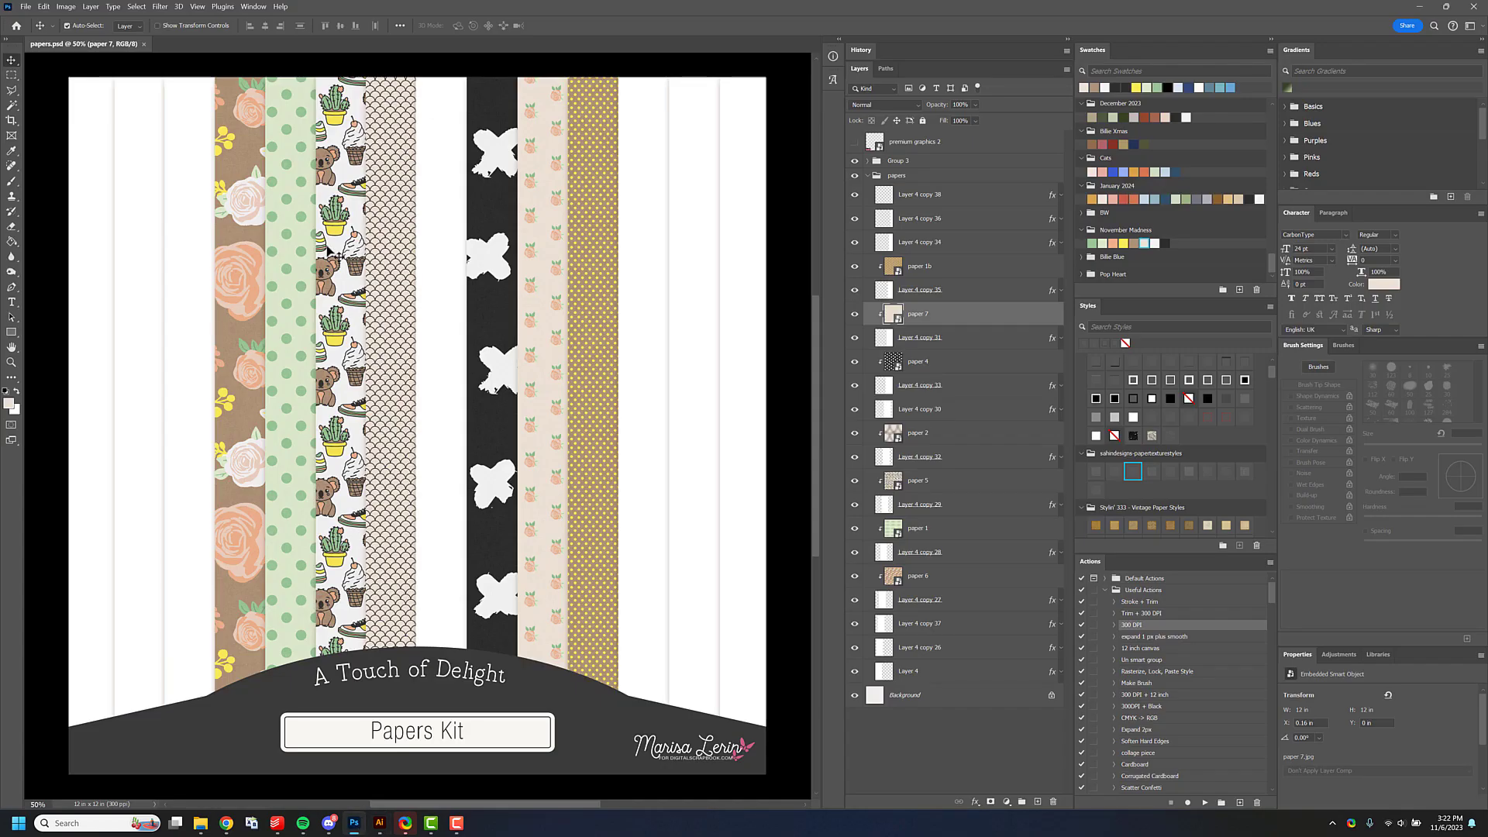
key(ctrl+n)
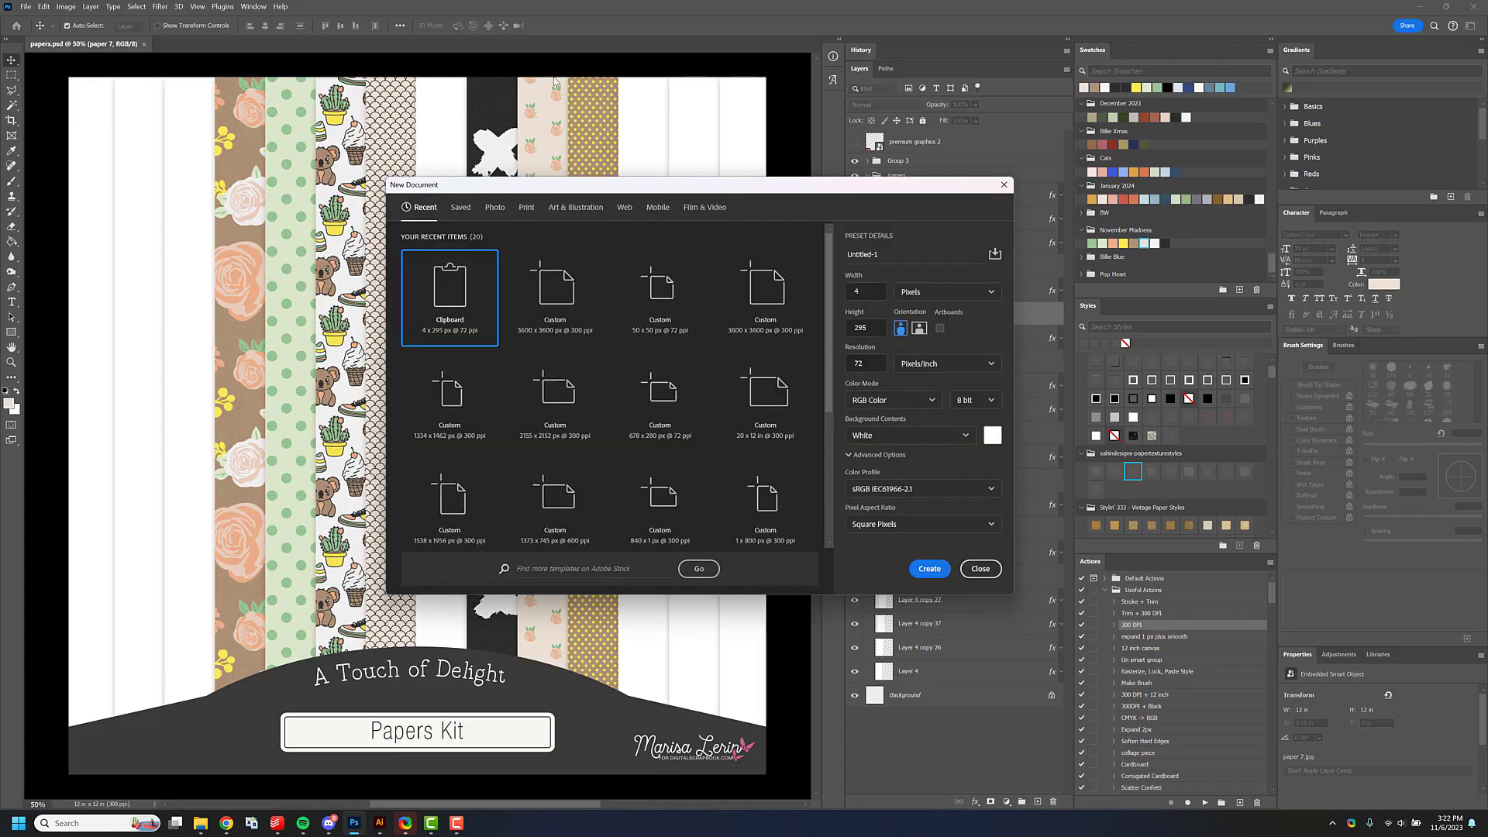
click(556, 294)
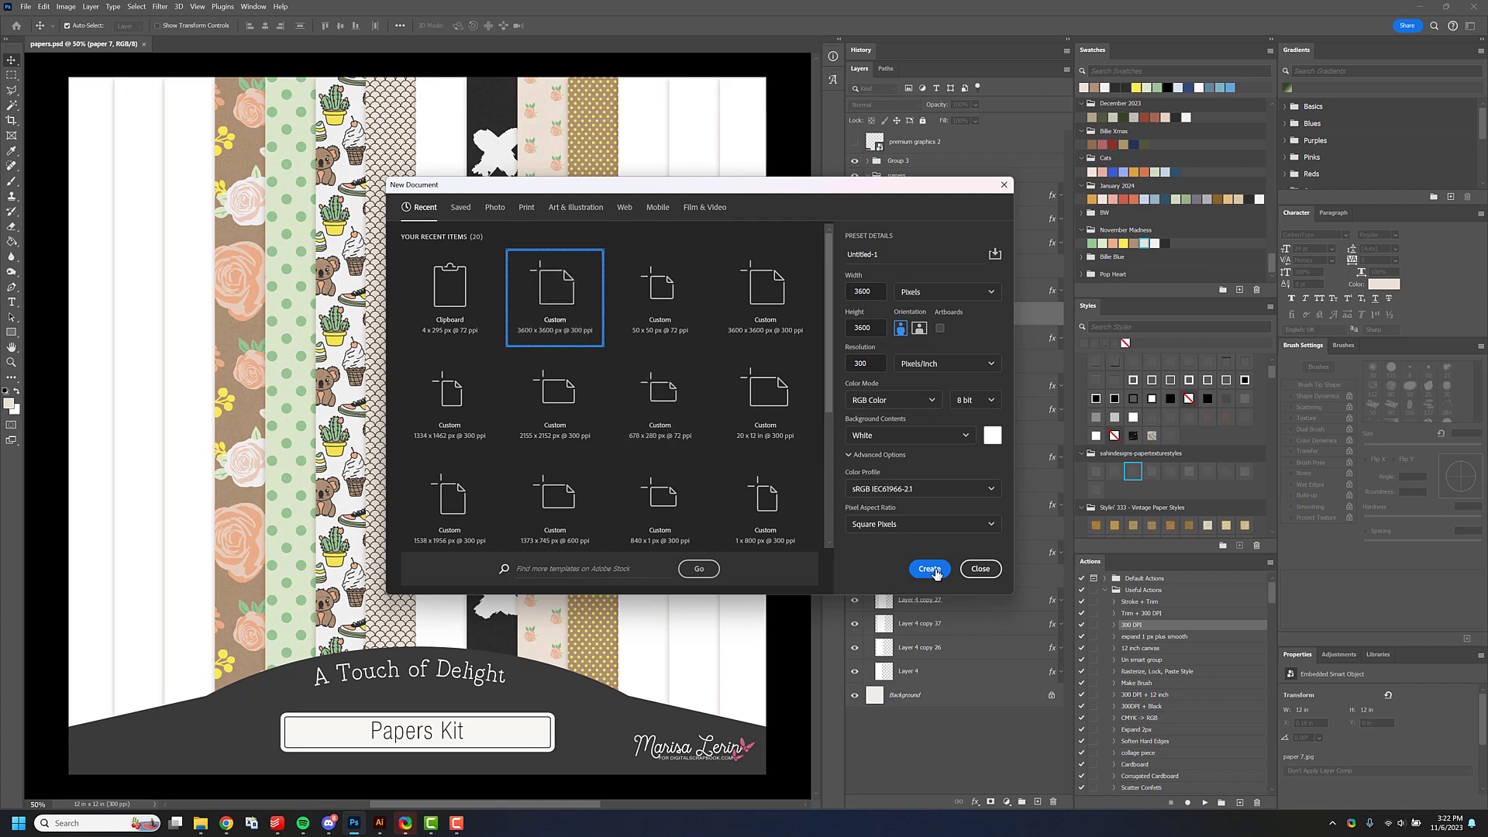
click(929, 568)
Place paper-8.png from the 2023-11, DM papers folder into the new document.
mouse_move(205, 831)
click(247, 767)
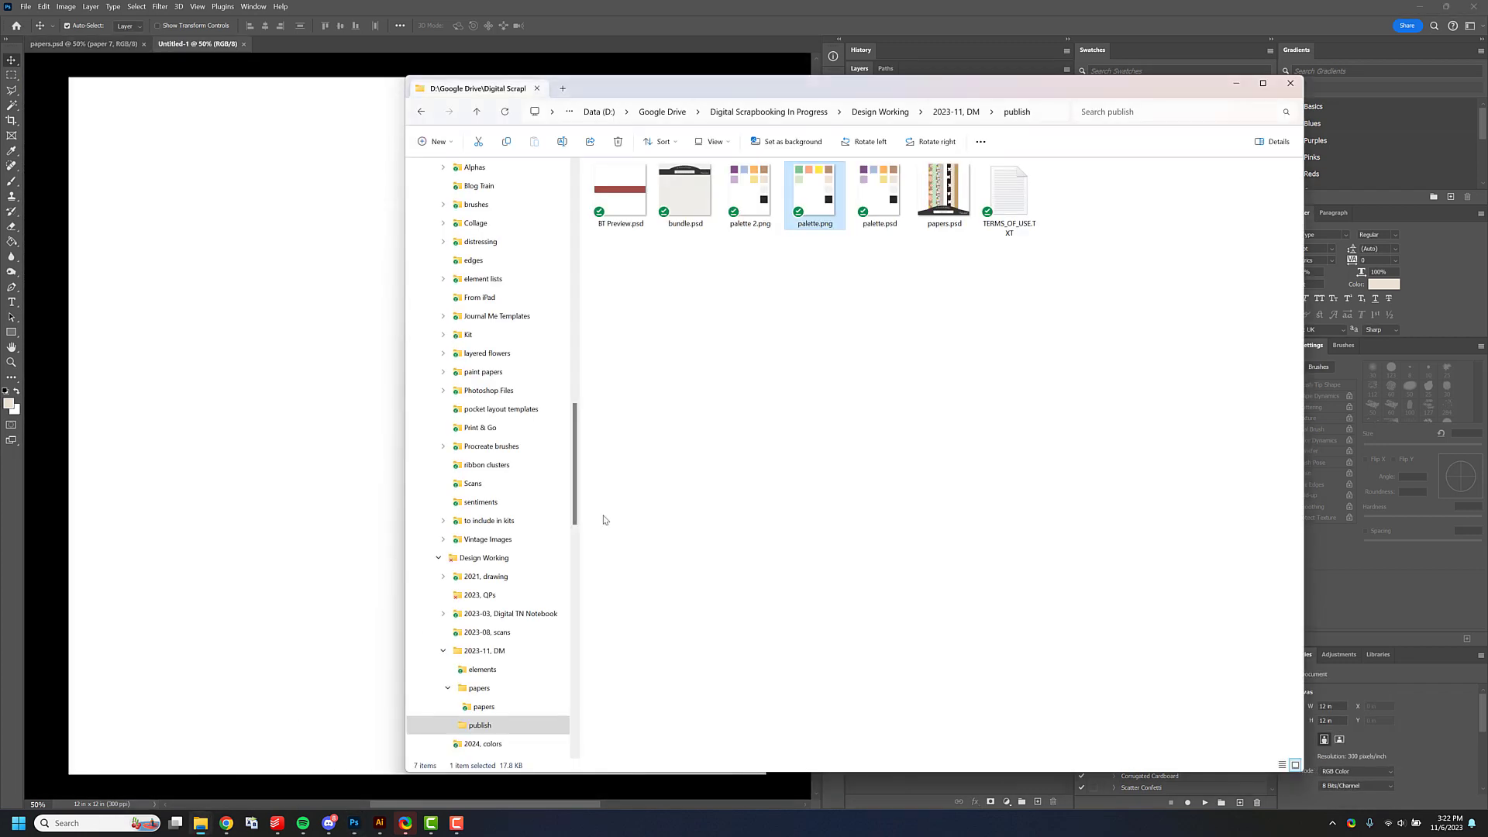
click(956, 111)
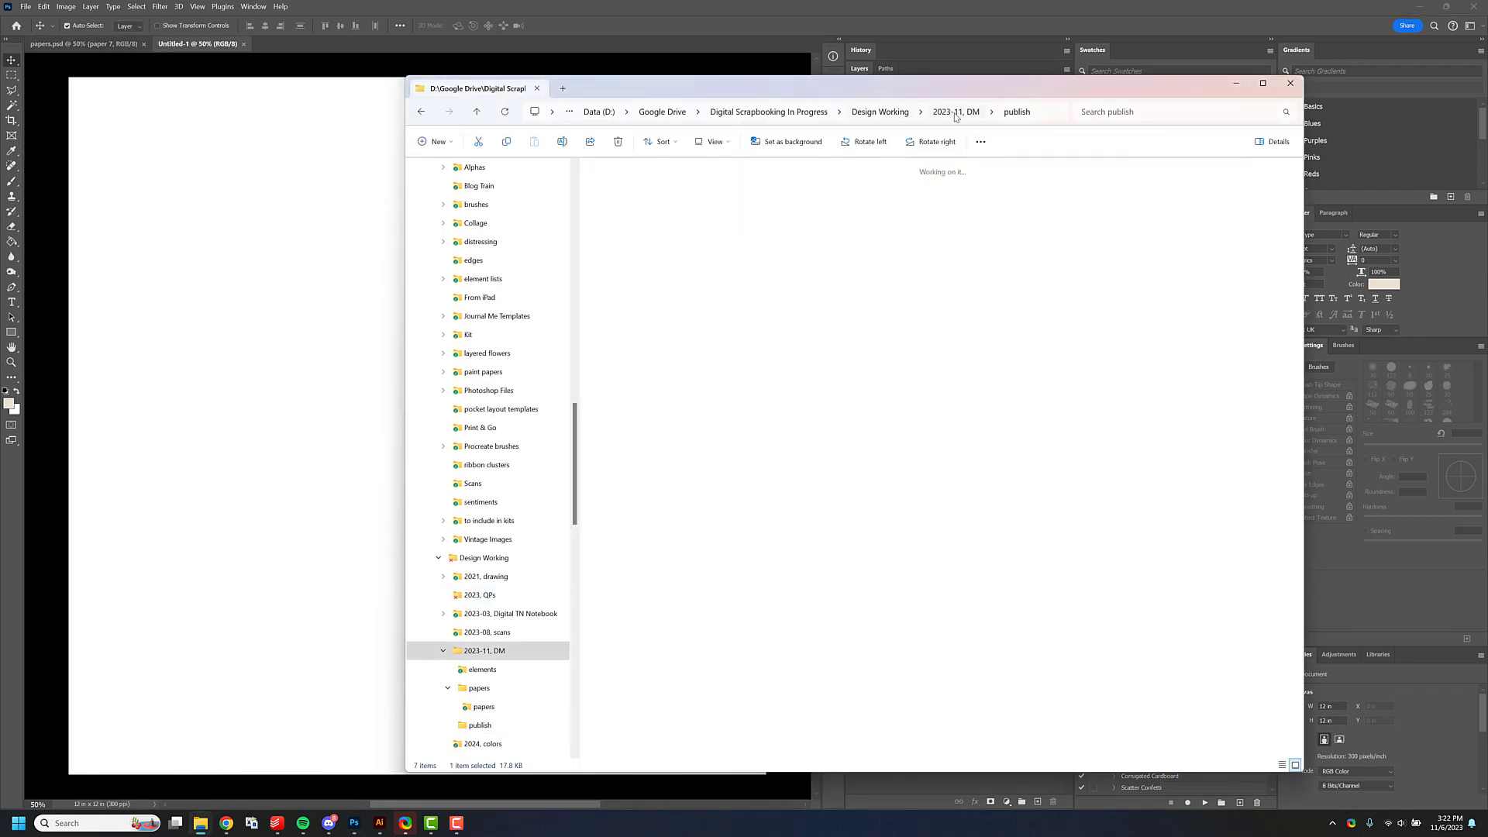
double_click(686, 193)
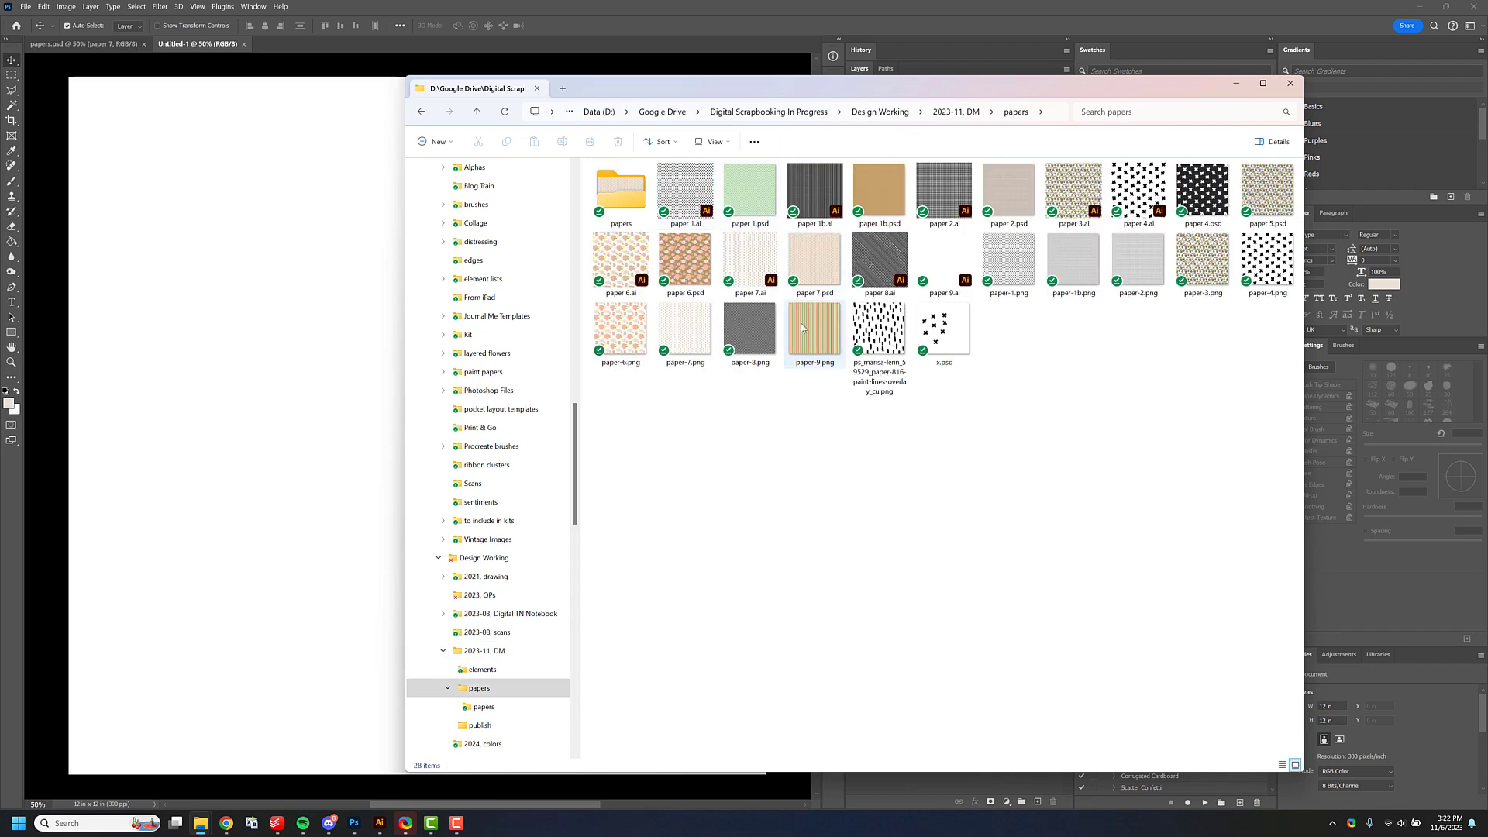
drag(745, 333, 118, 326)
key(Return)
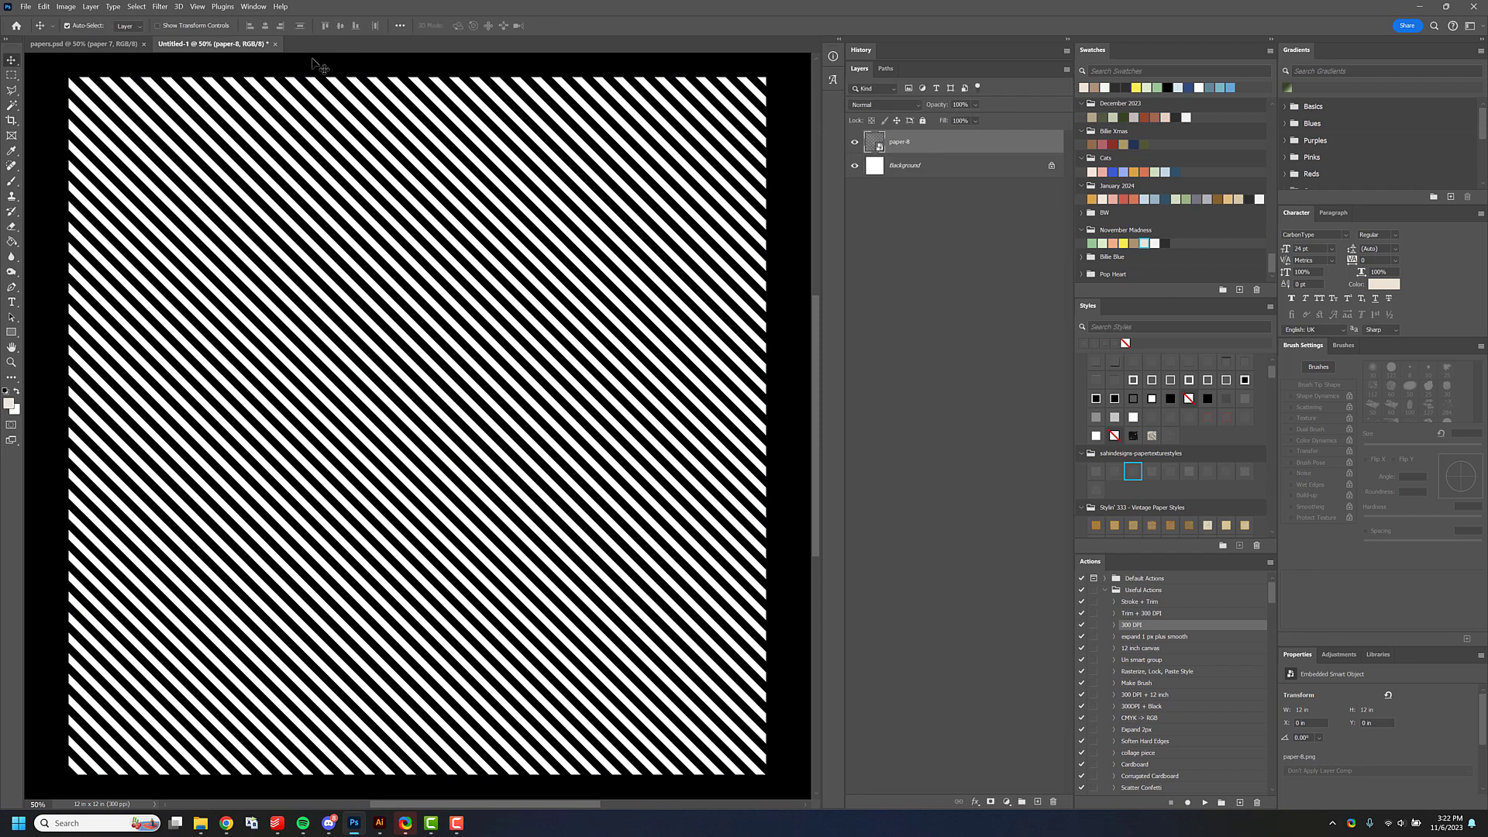
Rasterize the paper-8 layer and recolor its diagonal stripes with the peach November Madness swatch.
click(116, 44)
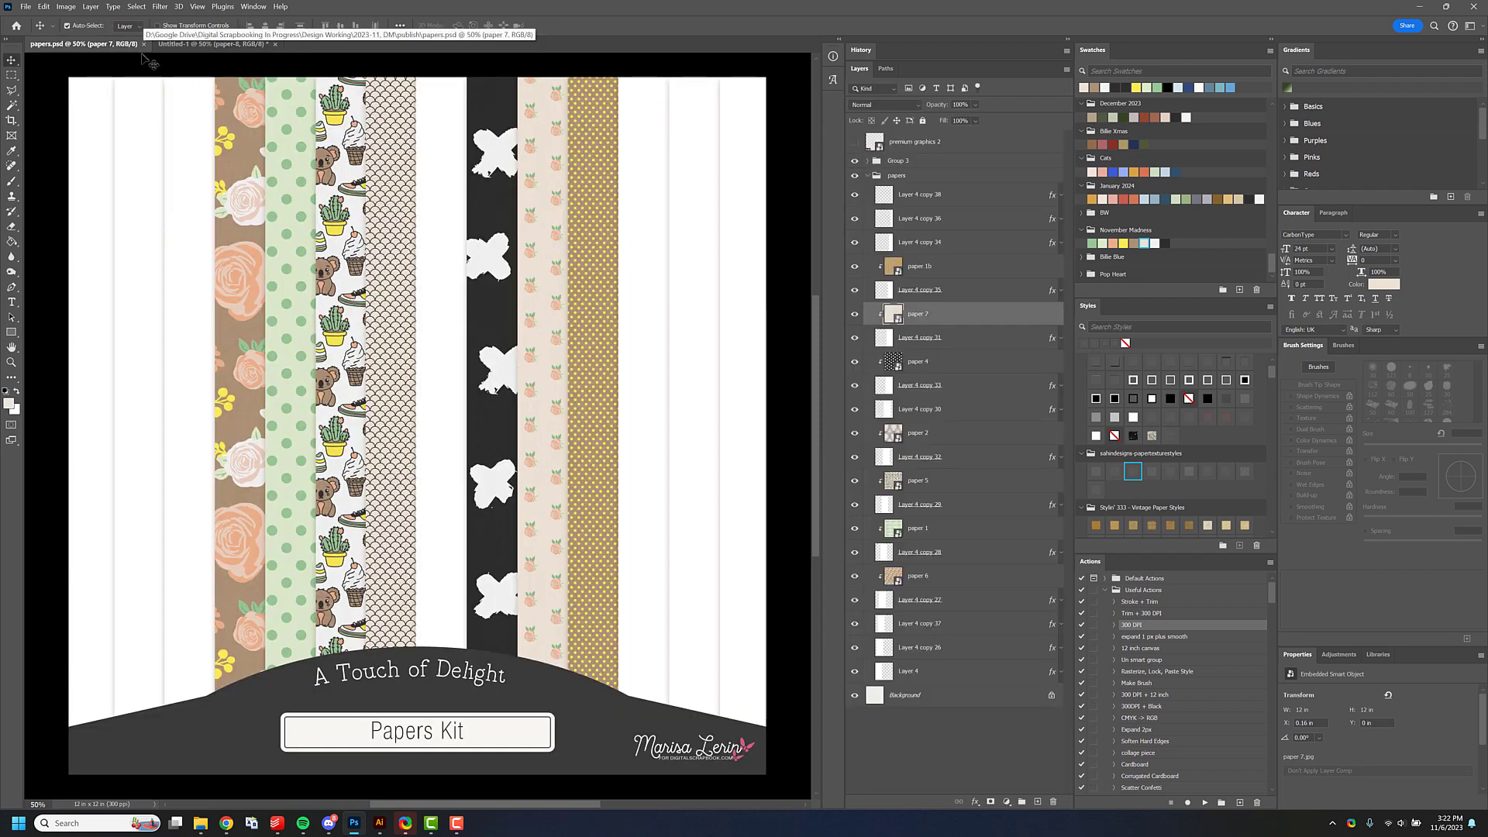
click(242, 45)
right_click(943, 142)
click(981, 374)
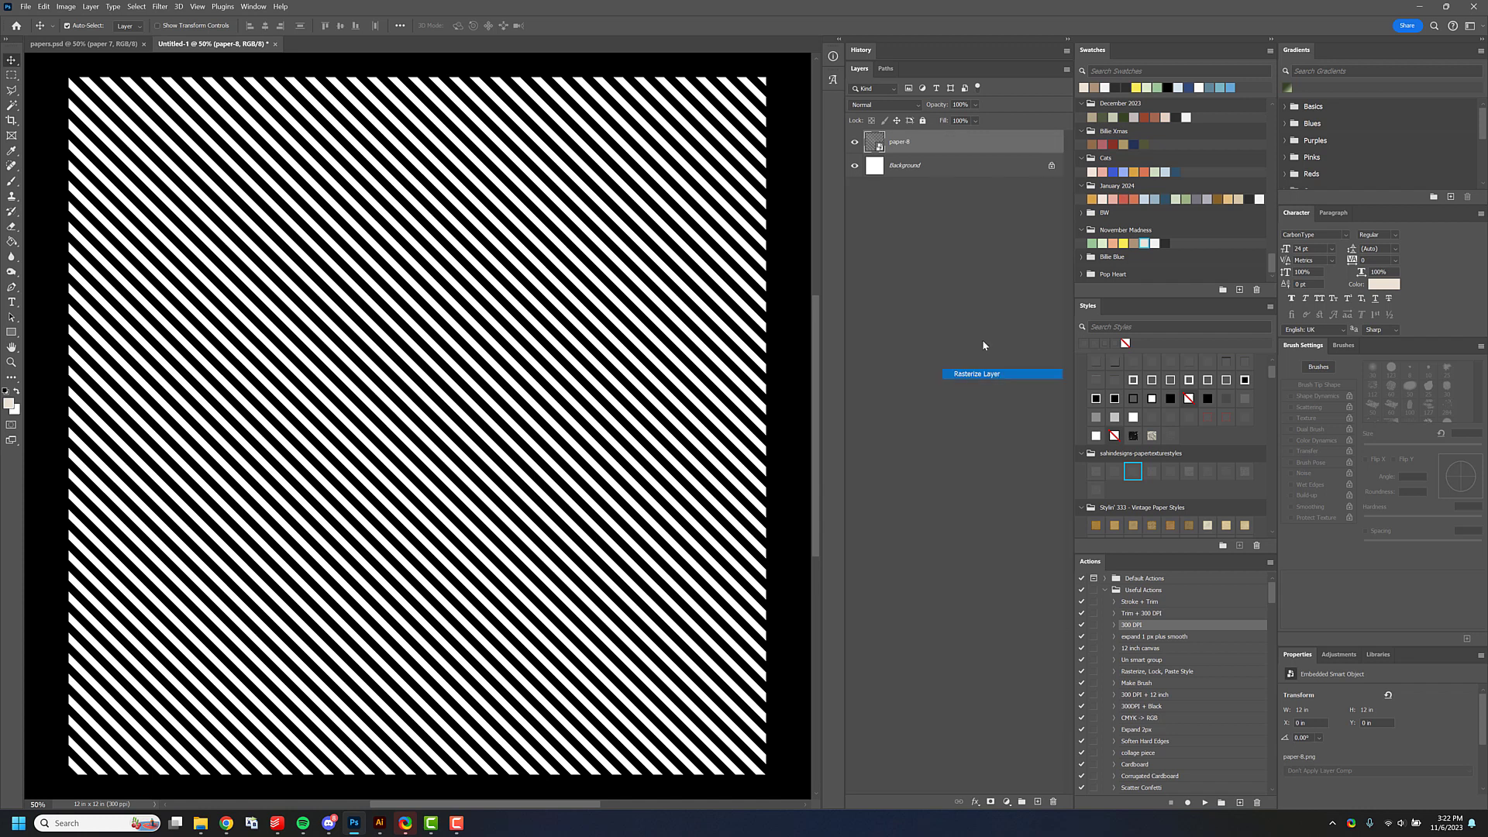
click(1113, 243)
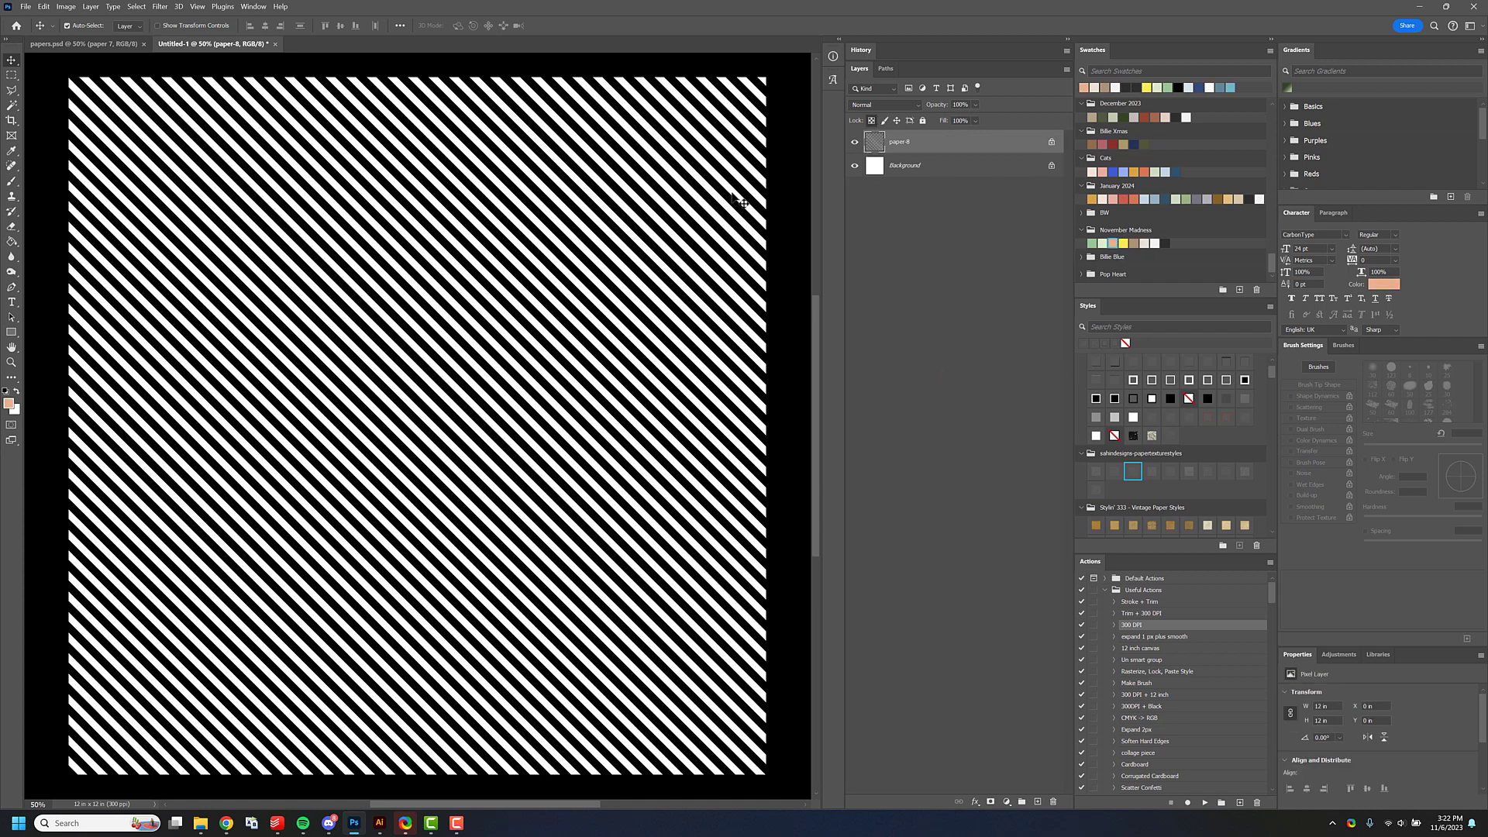
key(g)
Add a new layer beneath the stripes and fill it with a lighter tint of the peach.
click(915, 166)
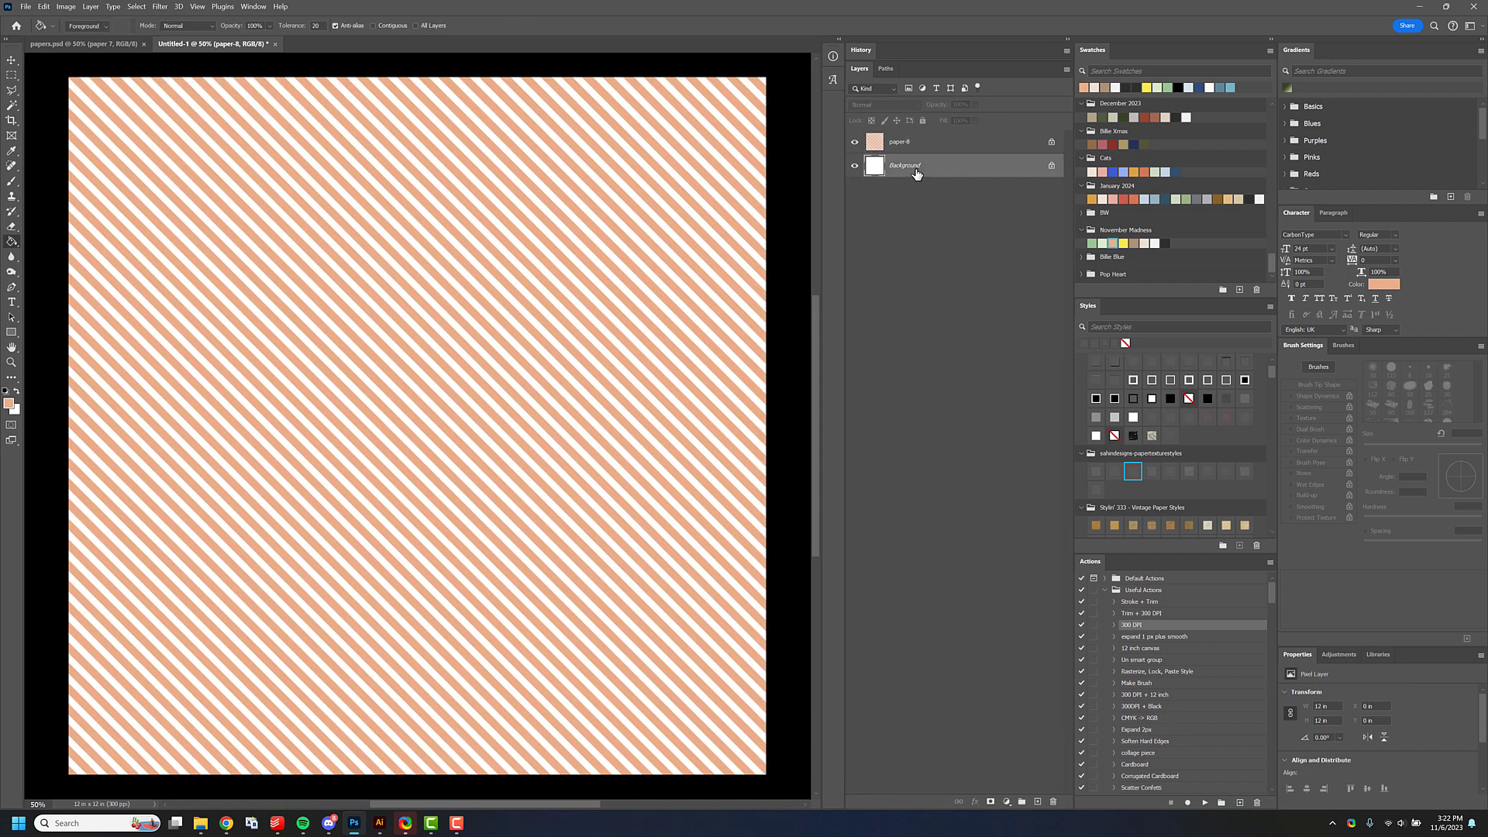
key(ctrl+shift+alt+n)
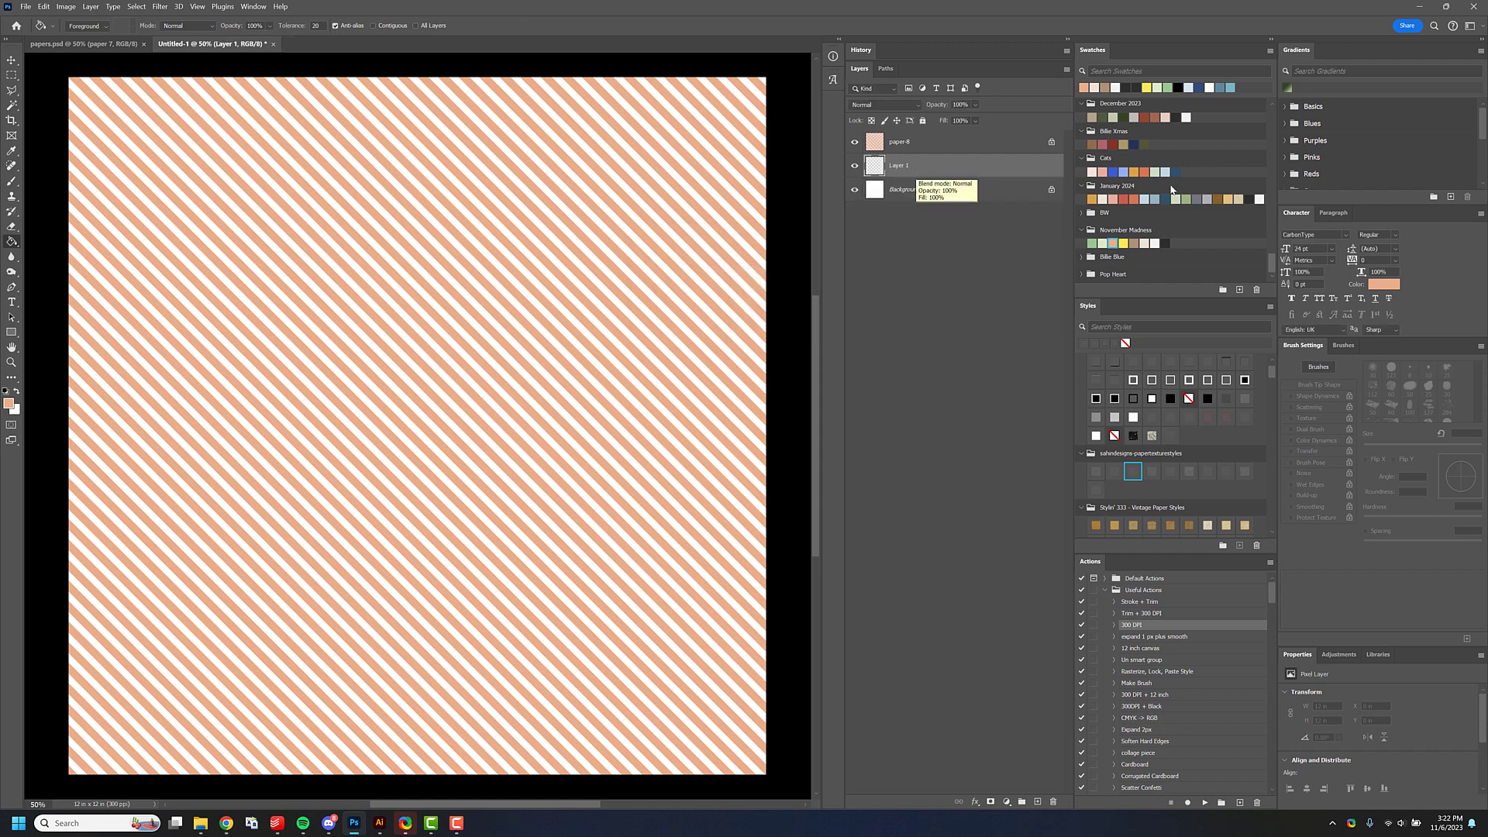
click(10, 402)
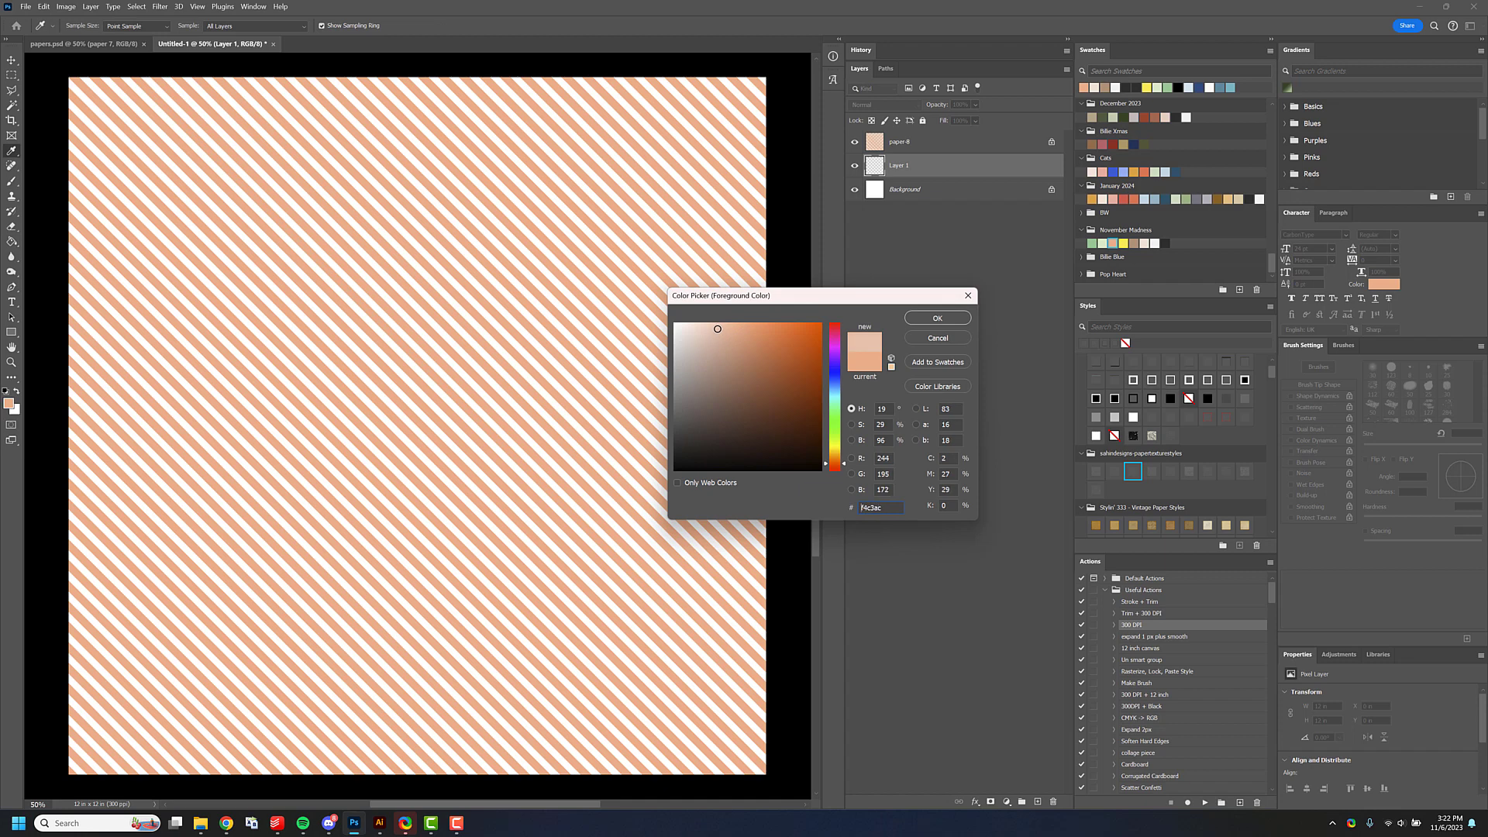
key(Return)
key(g)
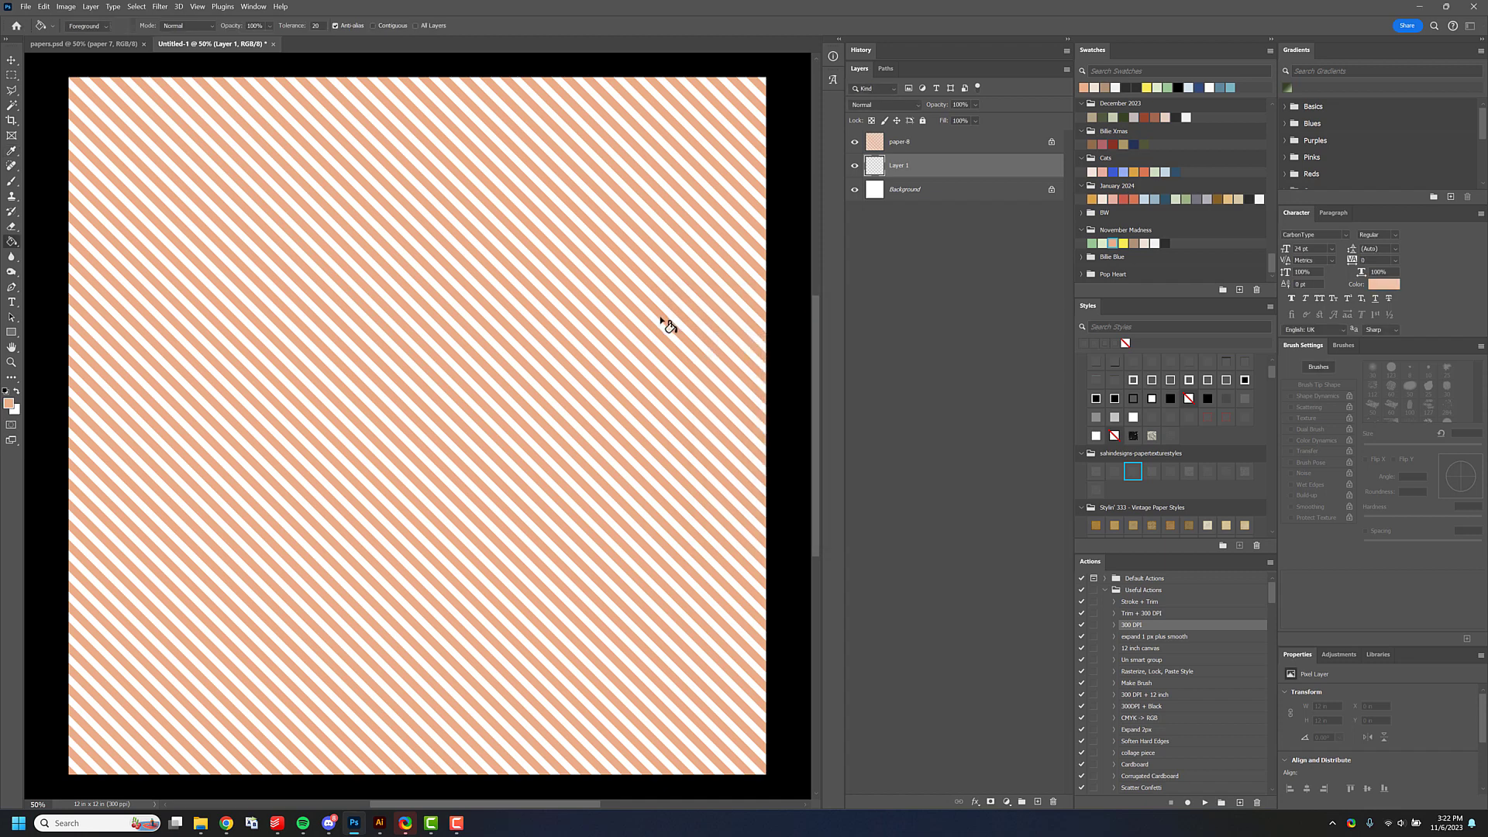
click(664, 322)
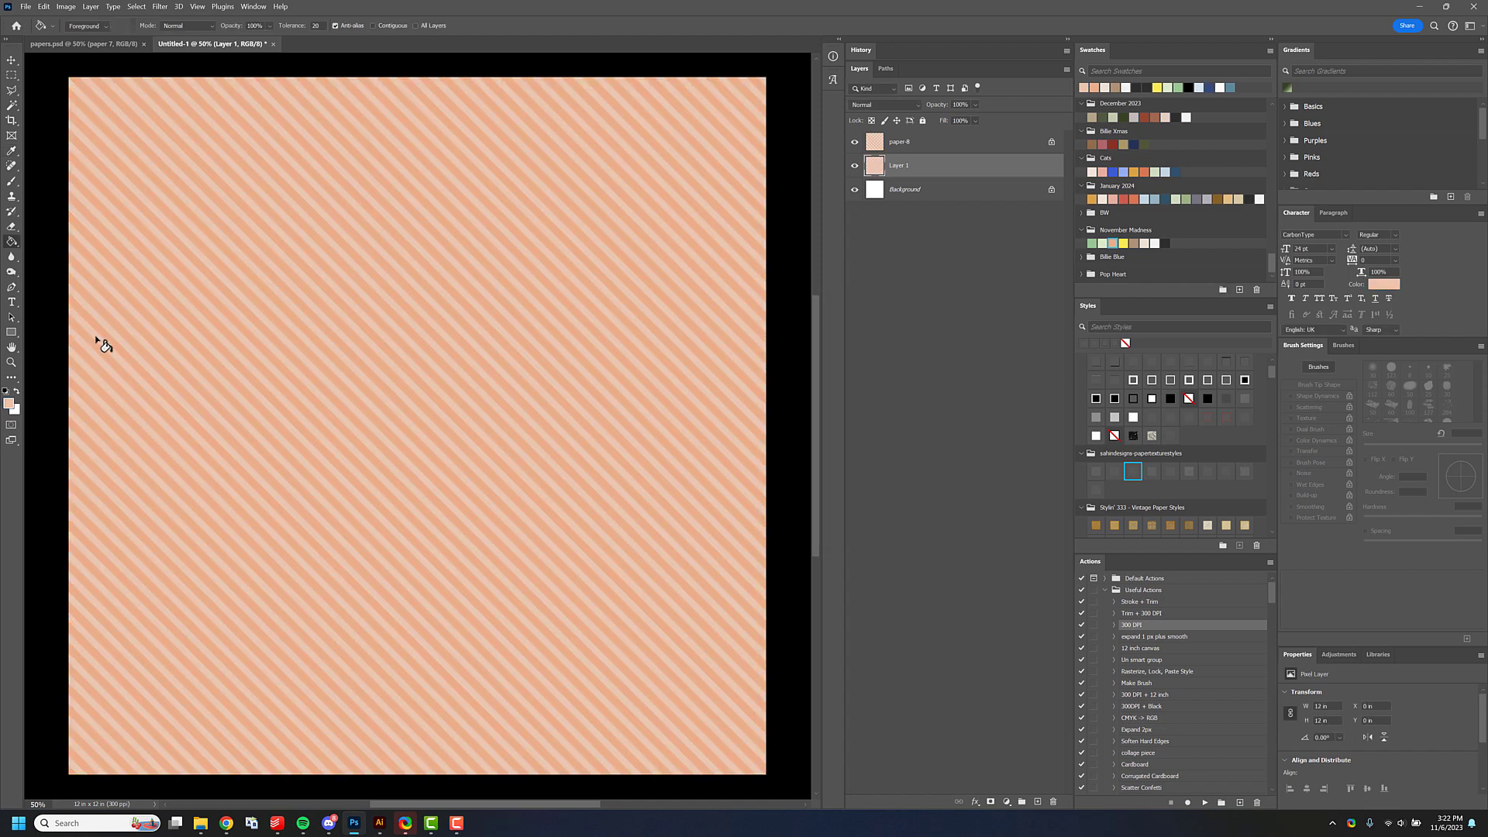
Refill the layer beneath the stripes with an even paler peach and save that color as a new swatch.
click(9, 402)
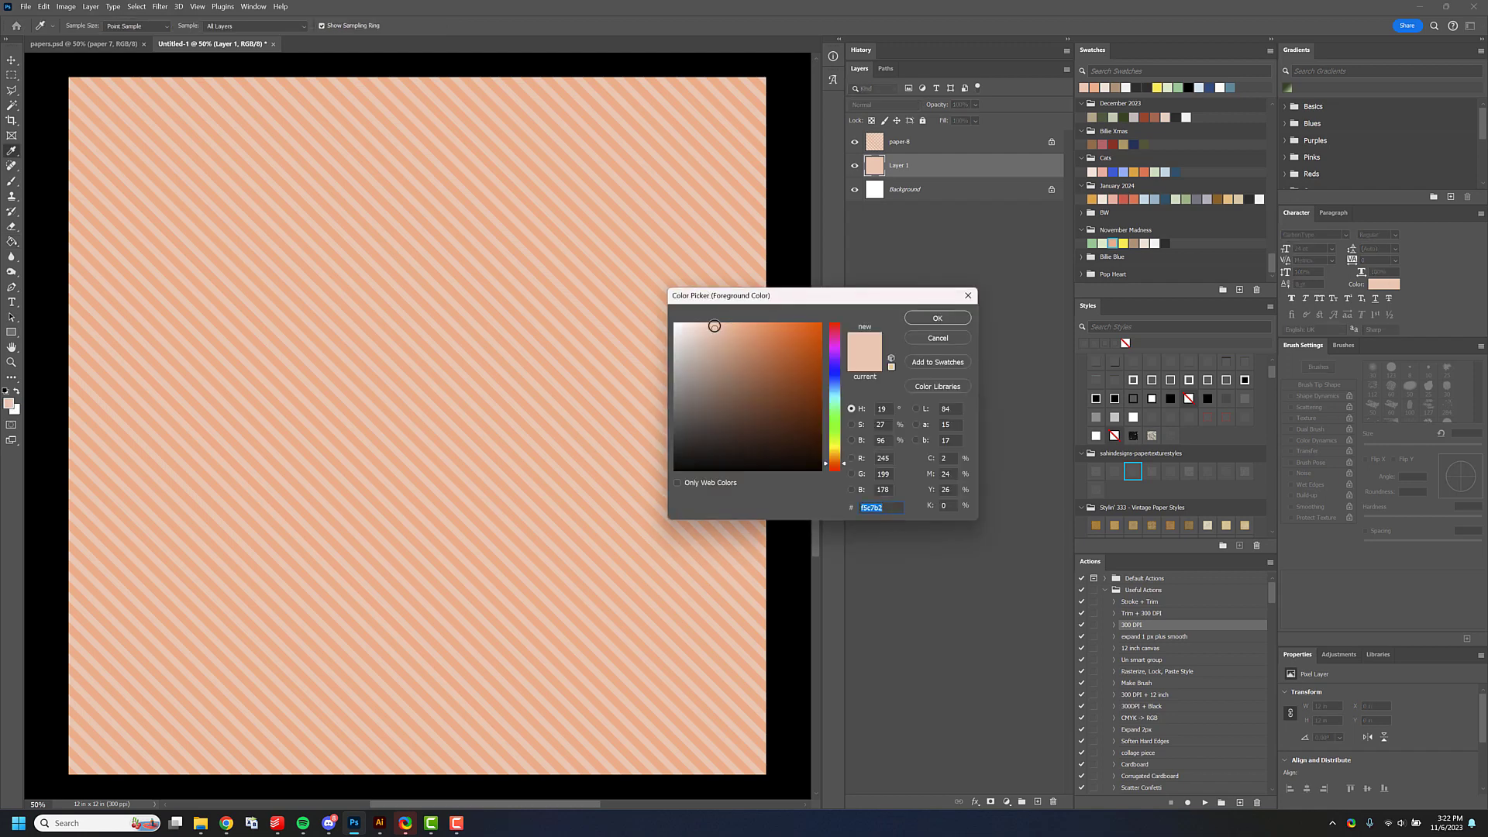
drag(715, 326, 707, 321)
key(Return)
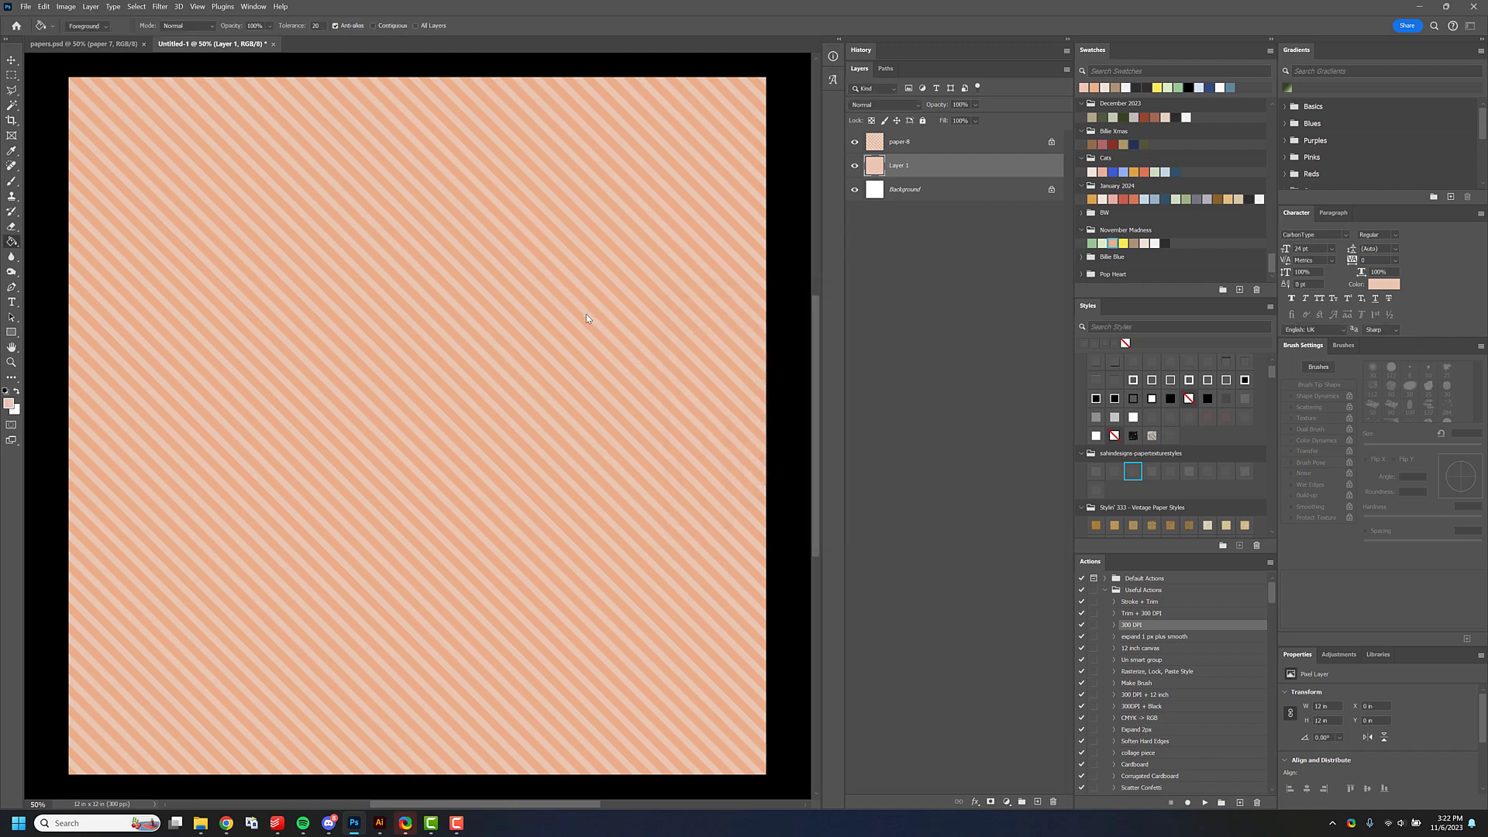
click(586, 314)
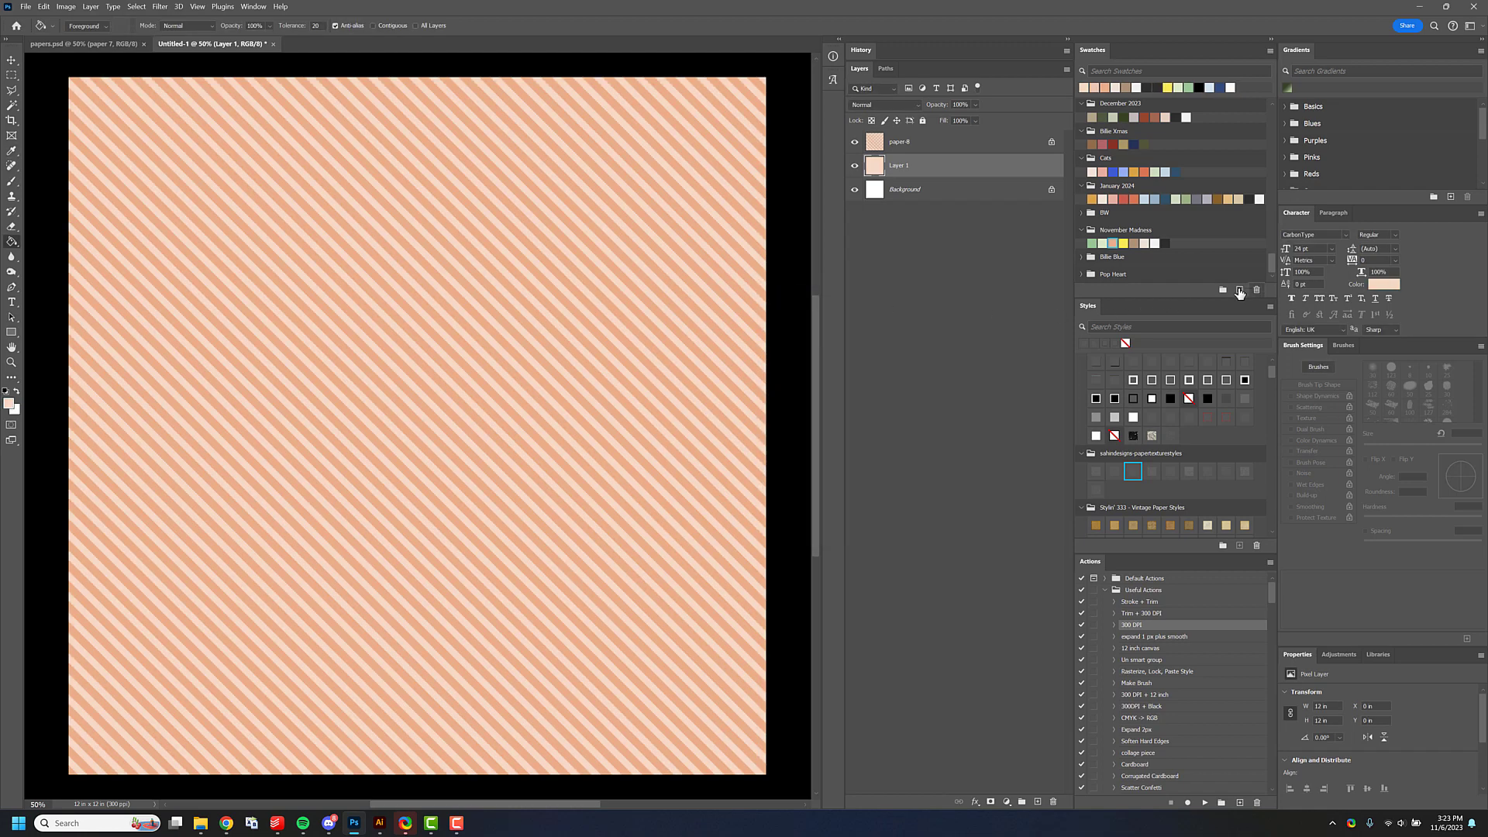
click(1239, 290)
key(Return)
Apply a paper texture style from the sahindesigns-papertexturestyles set to both the paper-8 stripe layer and Layer 1.
shift+click(942, 147)
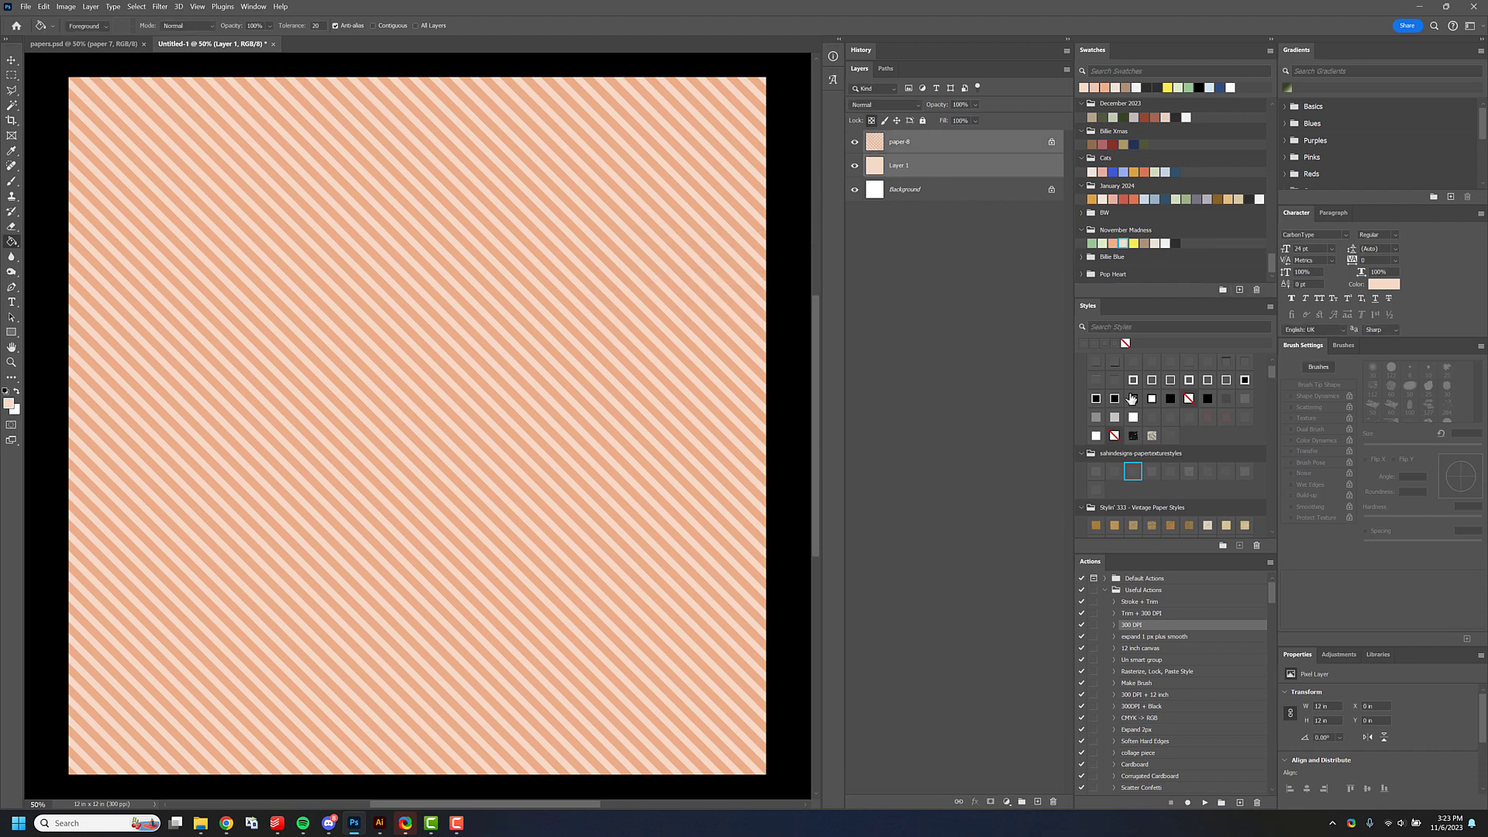
drag(614, 349, 598, 345)
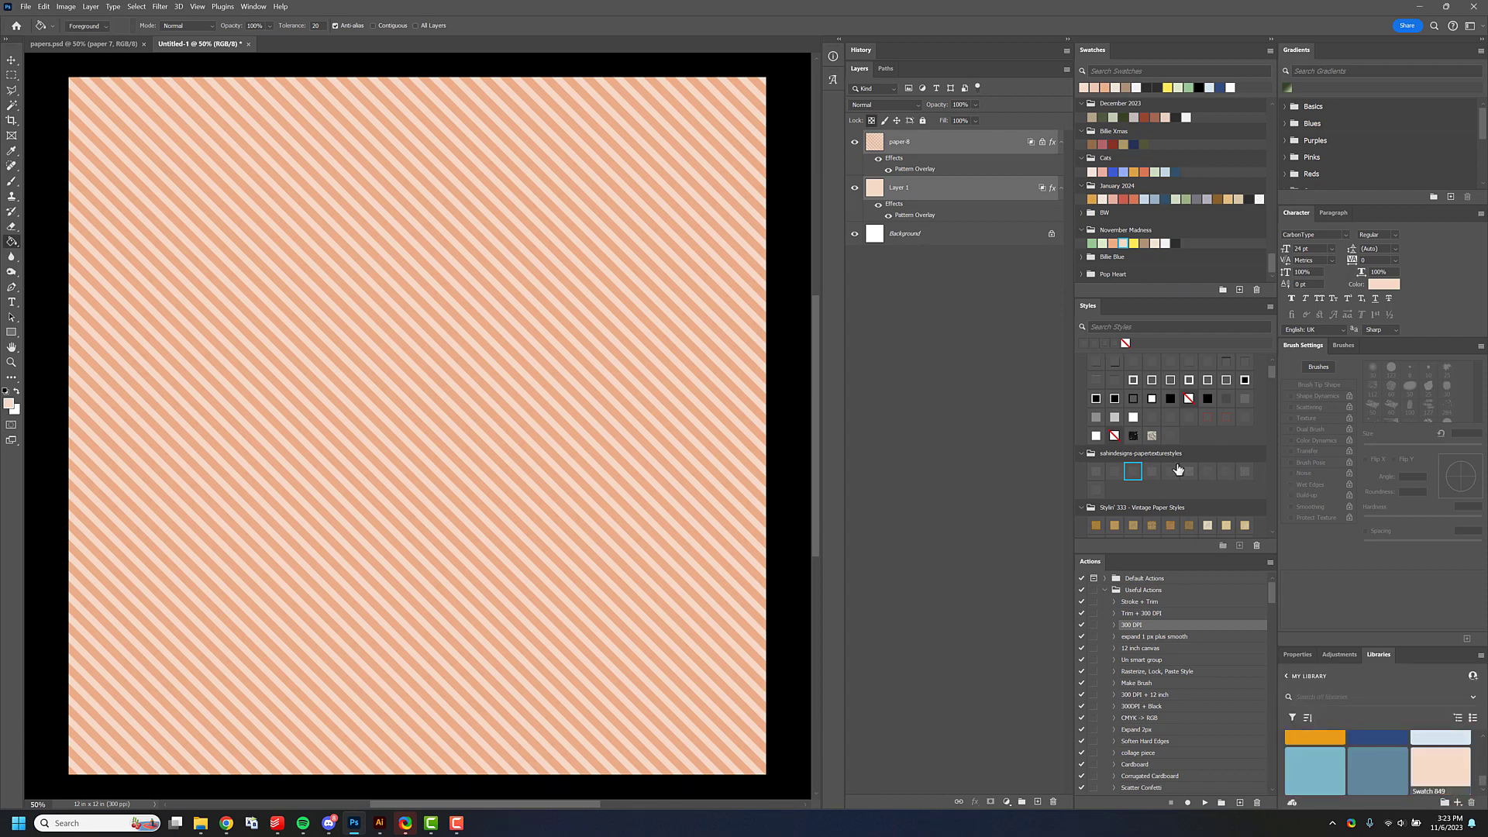
drag(1225, 471, 634, 366)
Save the peach striped document as "paper 8" in Photoshop format in the 2023-11, DM papers folder.
key(ctrl+s)
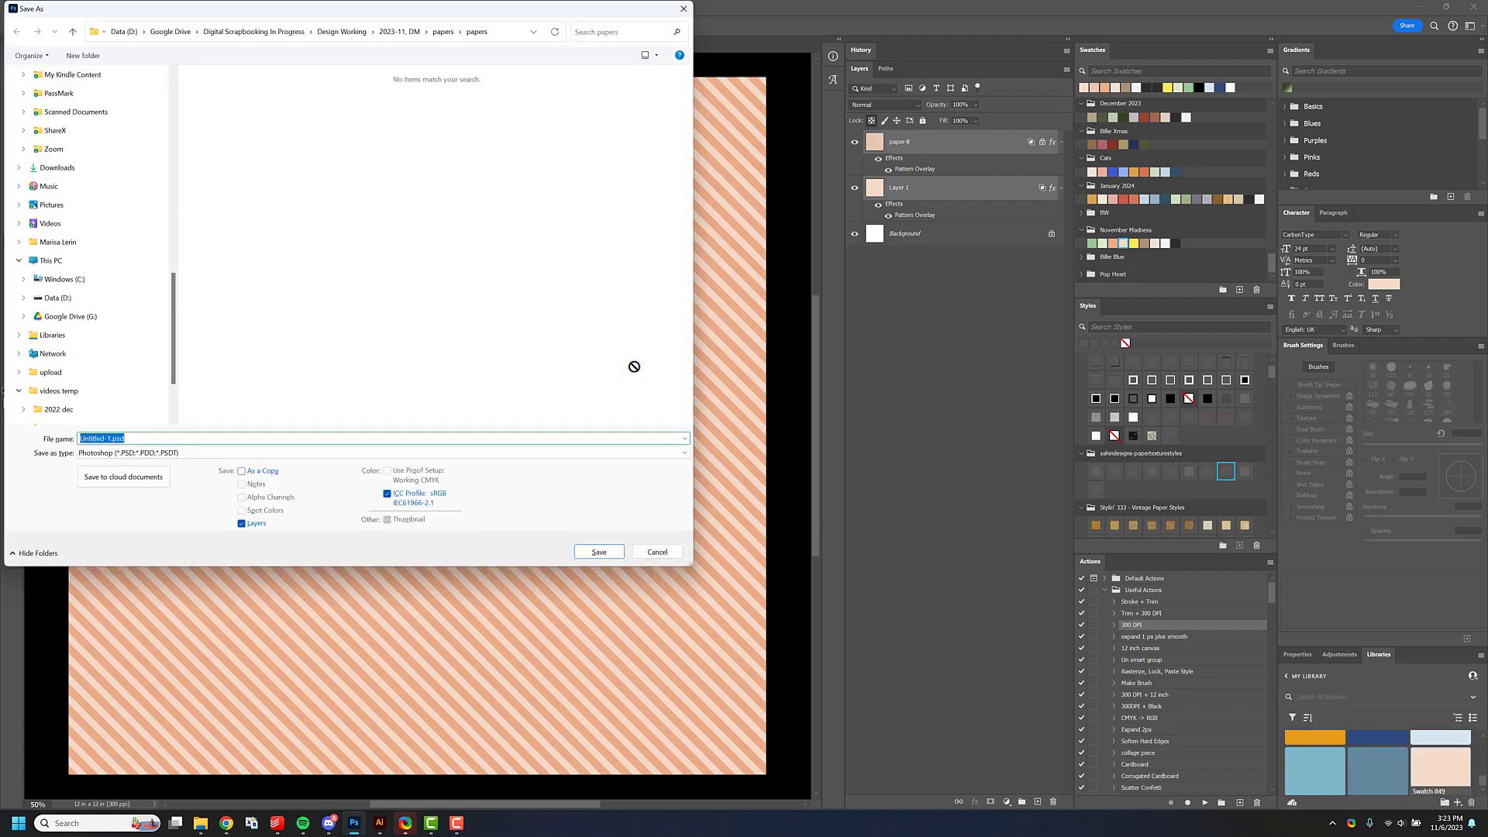
click(442, 32)
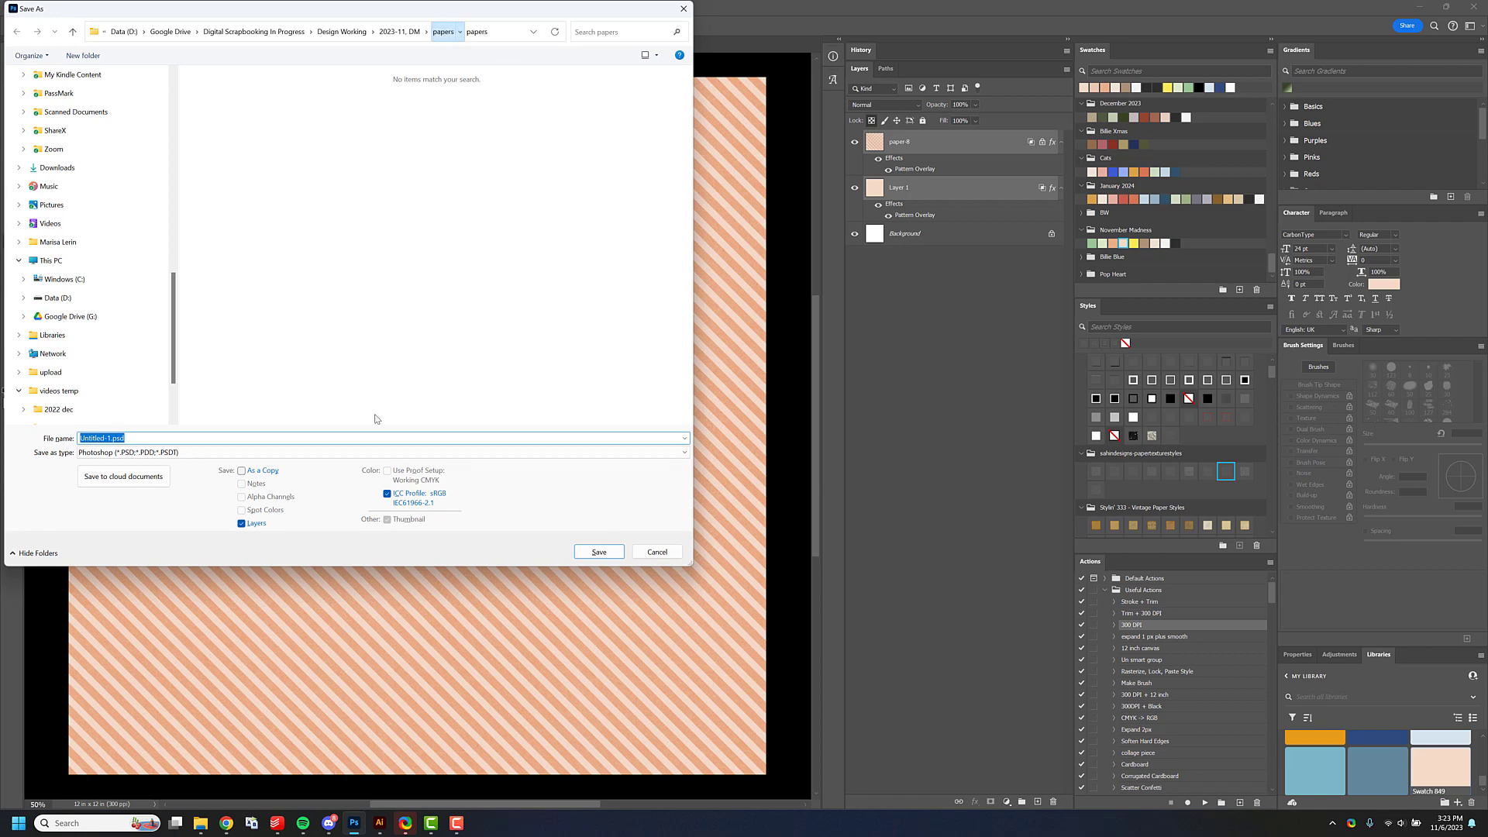
click(381, 439)
key(ctrl+a)
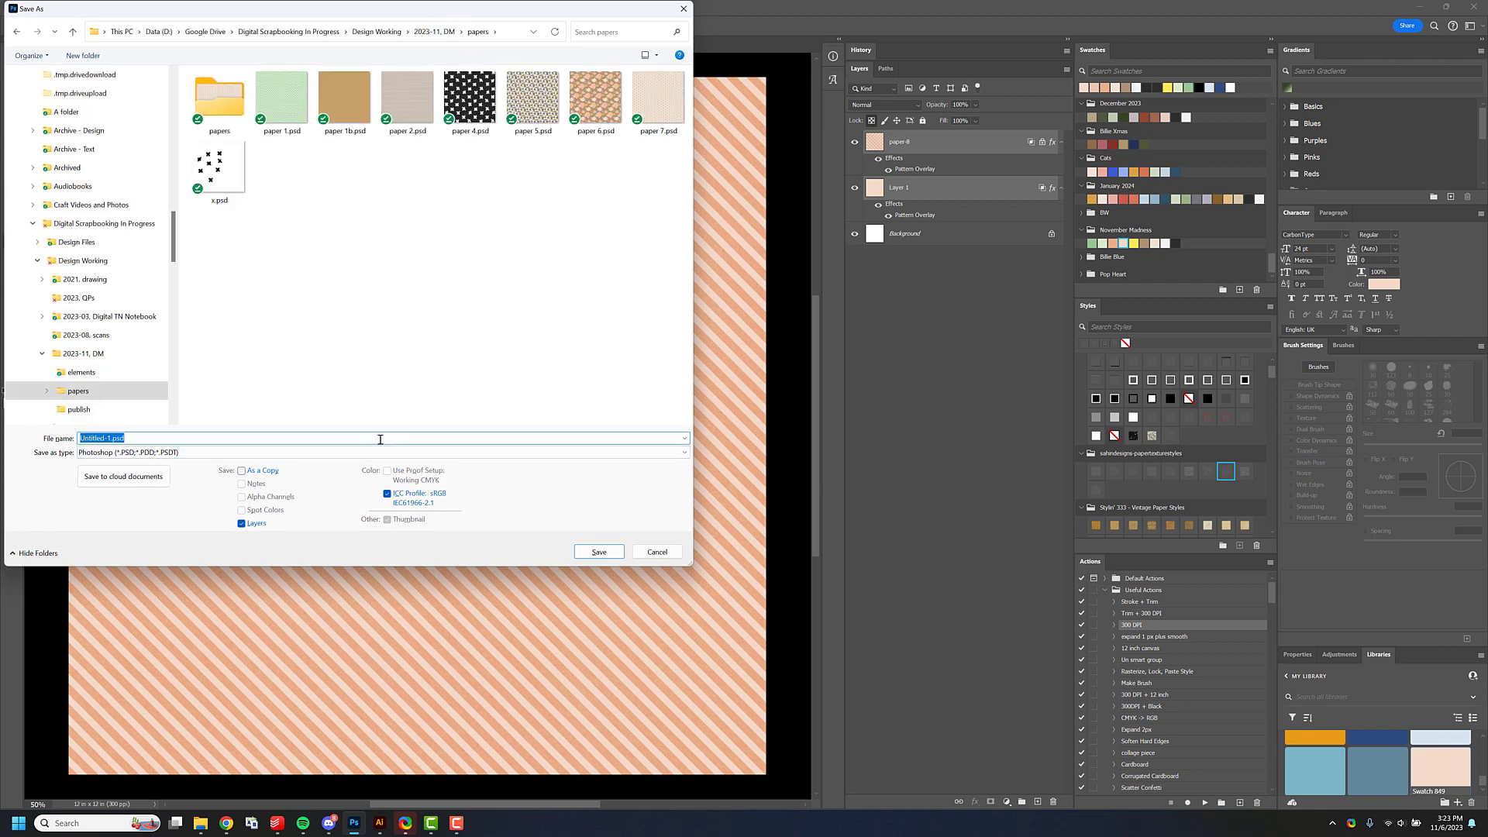
text(ppeer 8)
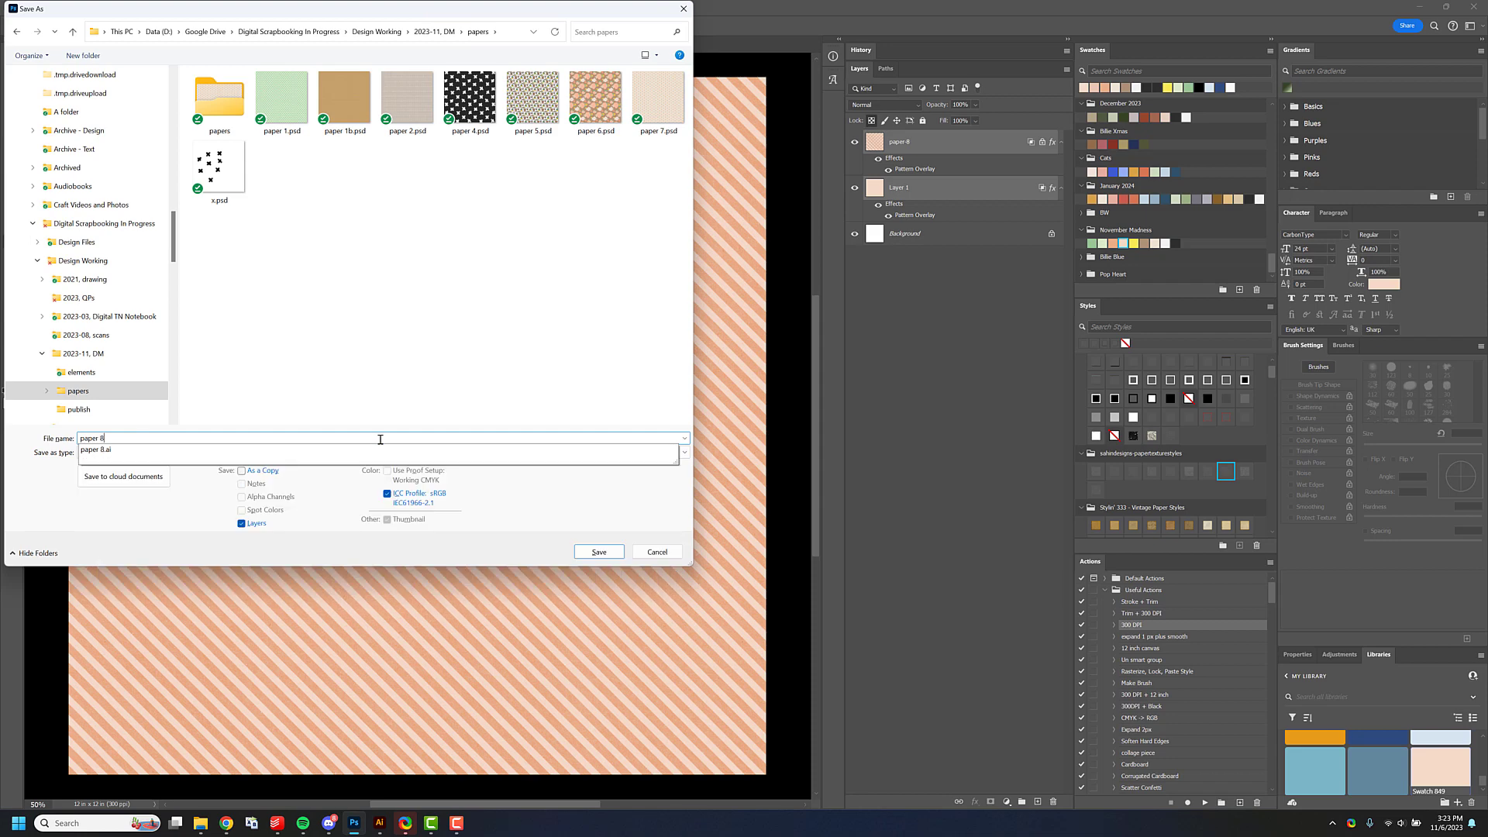
key(Return)
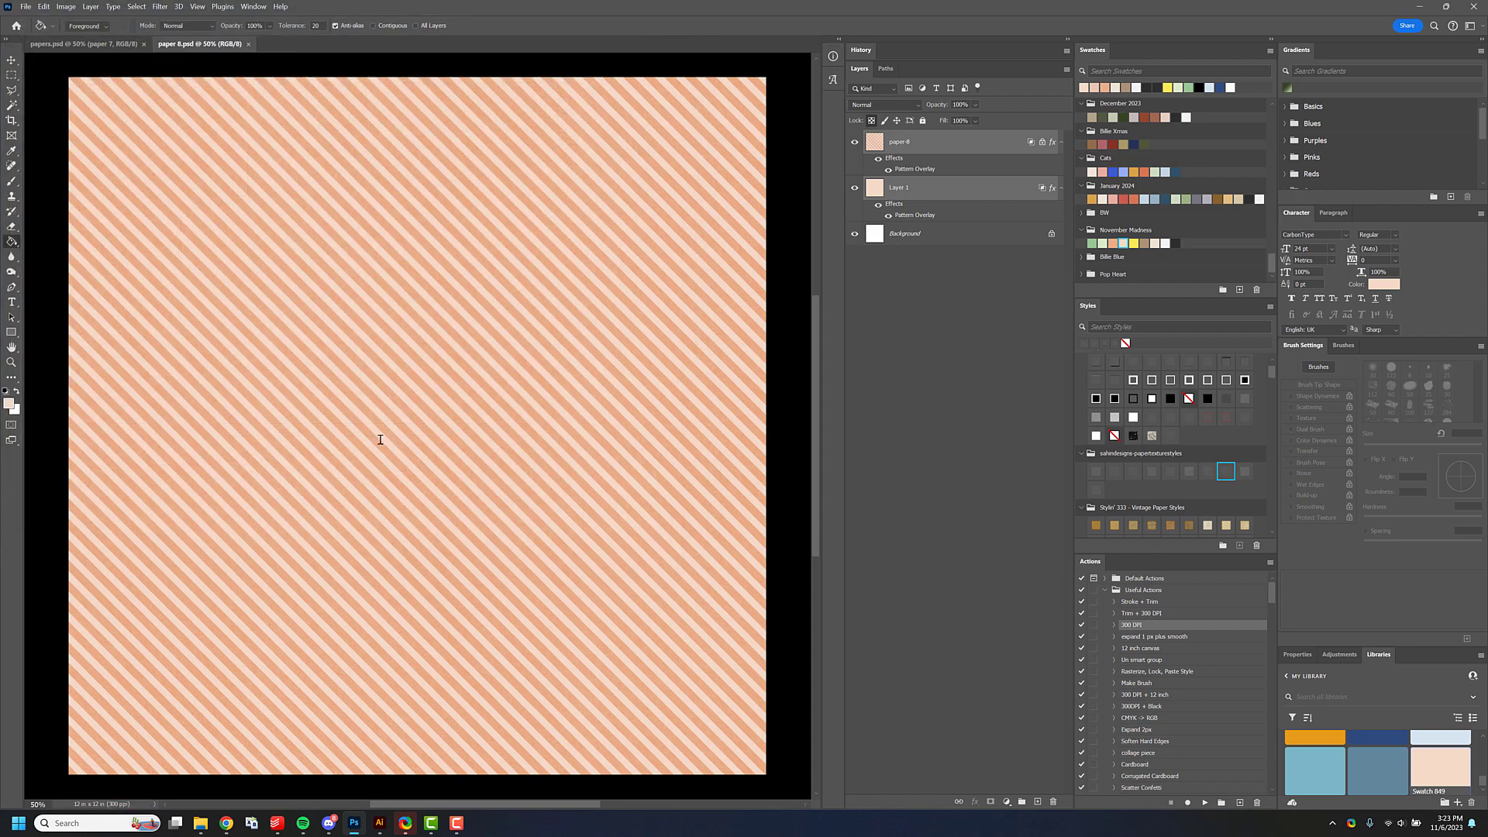
Save a JPEG copy of paper 8 in the nested papers subfolder.
key(ctrl+shift+s)
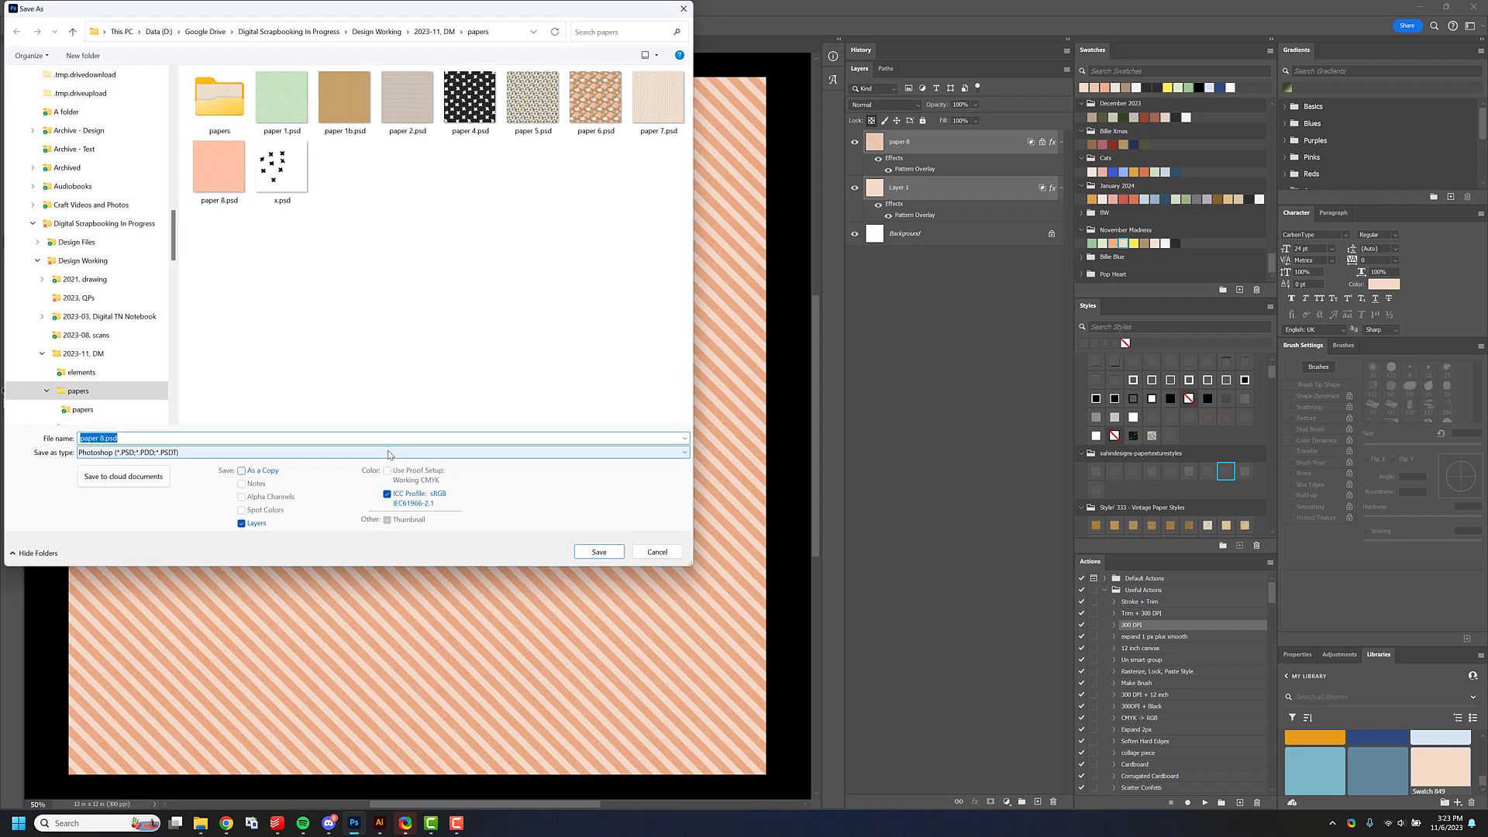
click(372, 452)
click(341, 542)
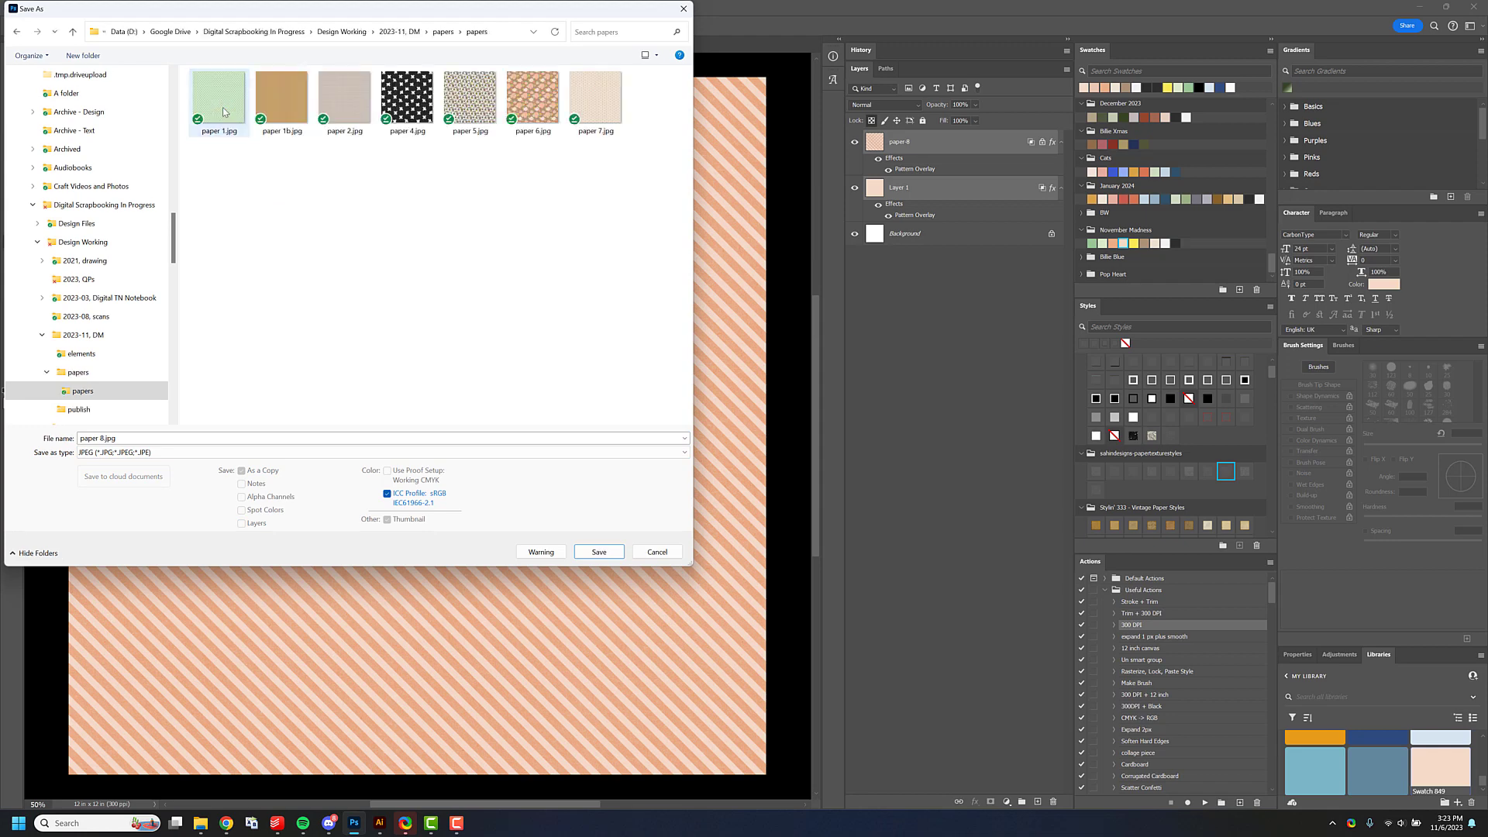
click(599, 552)
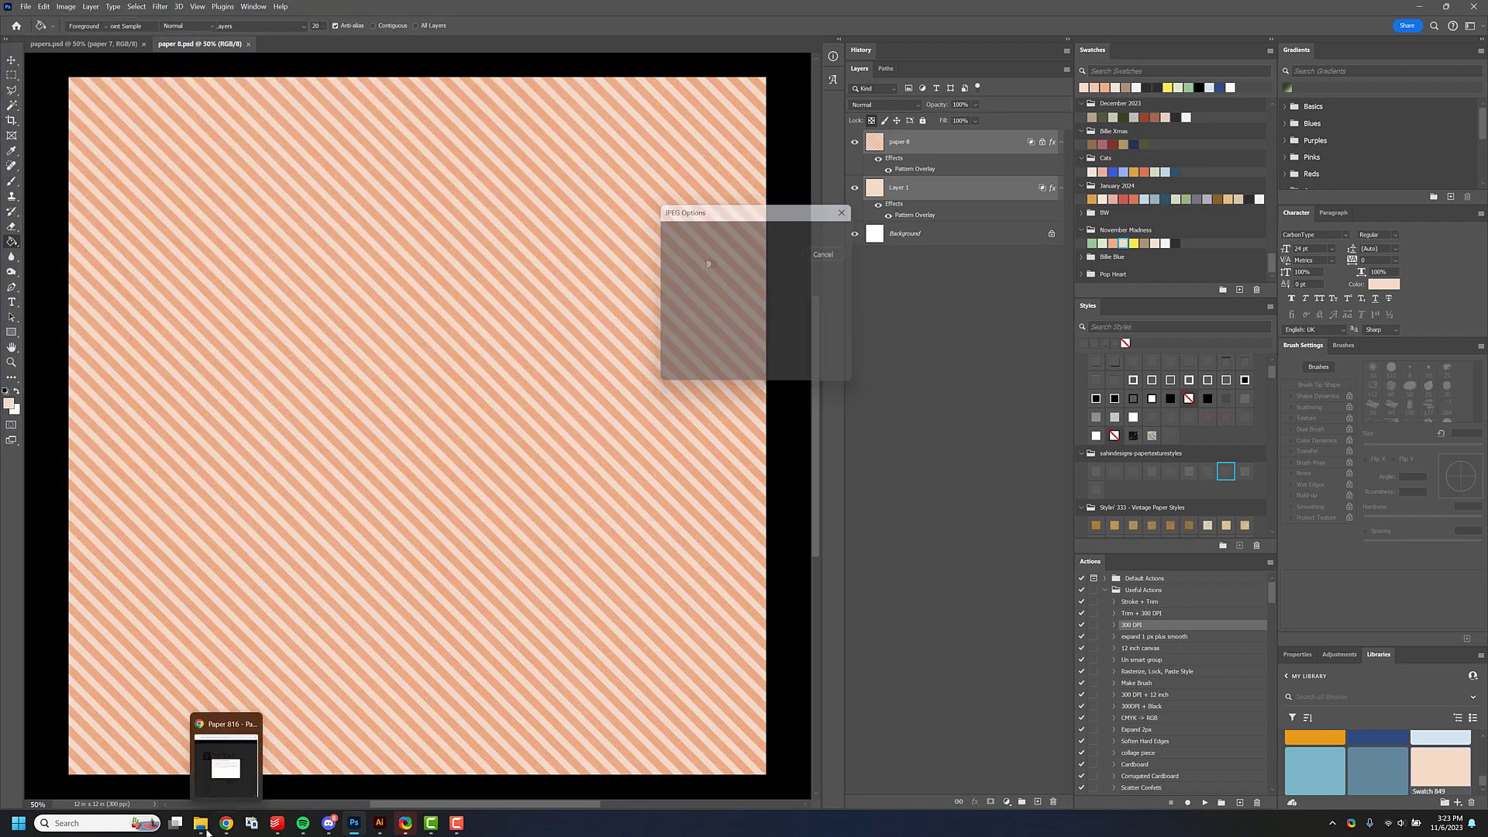
Place paper-9.png into the document and apply a paper texture style to its multicolored stripes.
click(195, 779)
drag(814, 334, 298, 446)
key(Return)
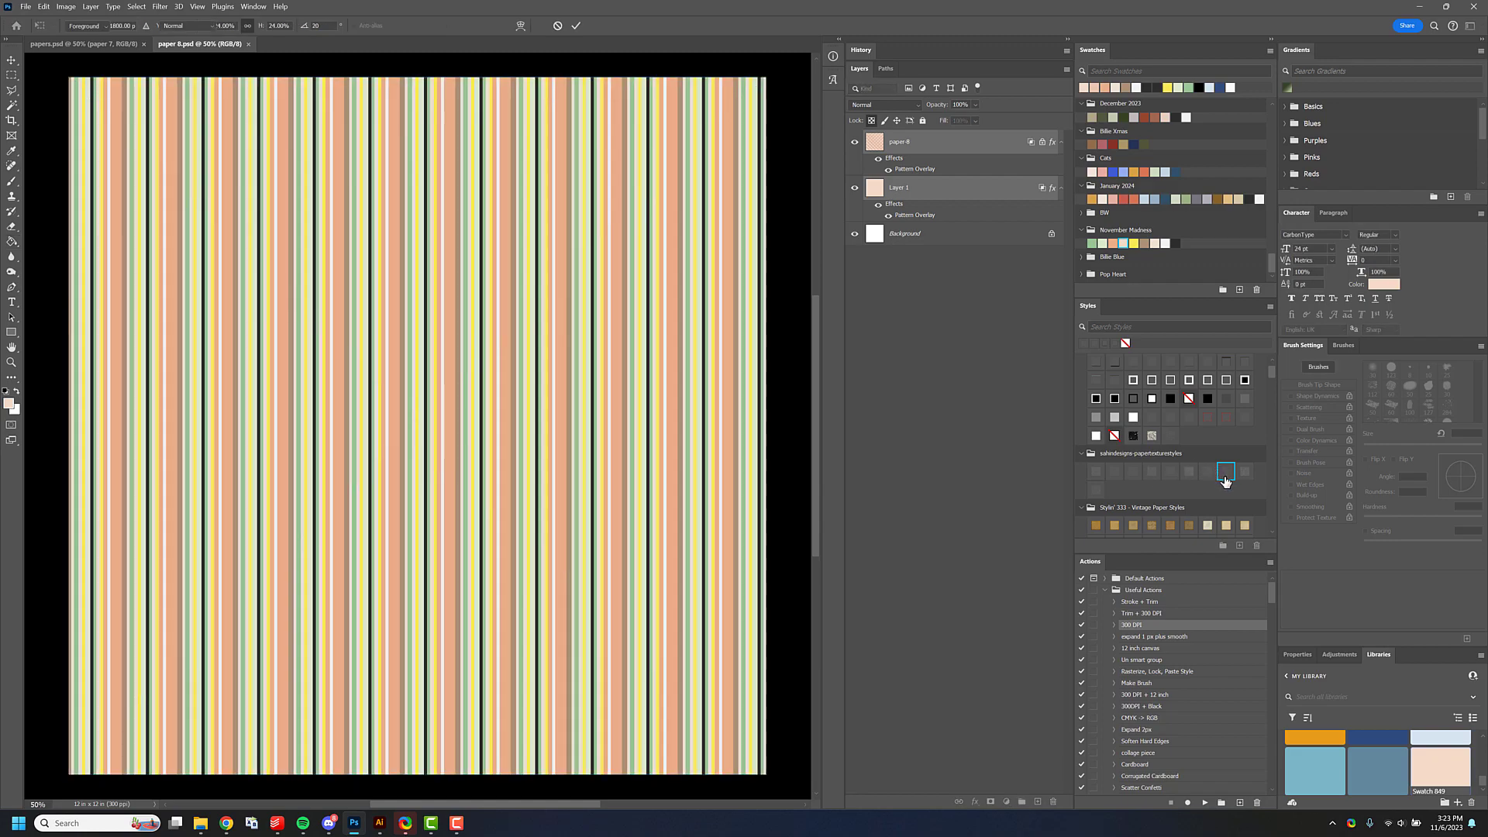
click(1151, 435)
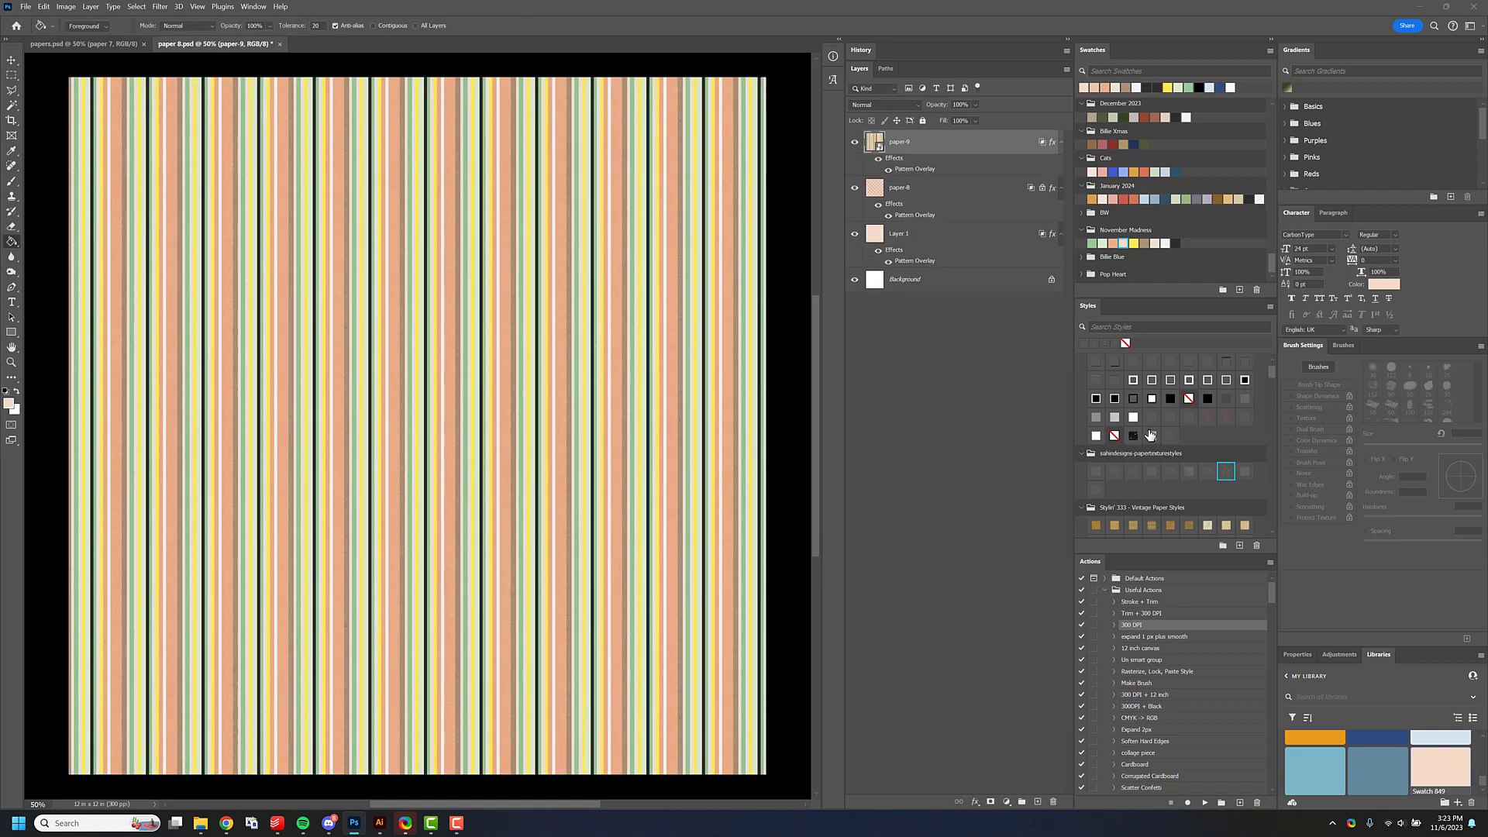
Save the multicolored striped document under the new name "paper 9" in the papers folder.
key(ctrl+shift+s)
text(paper )
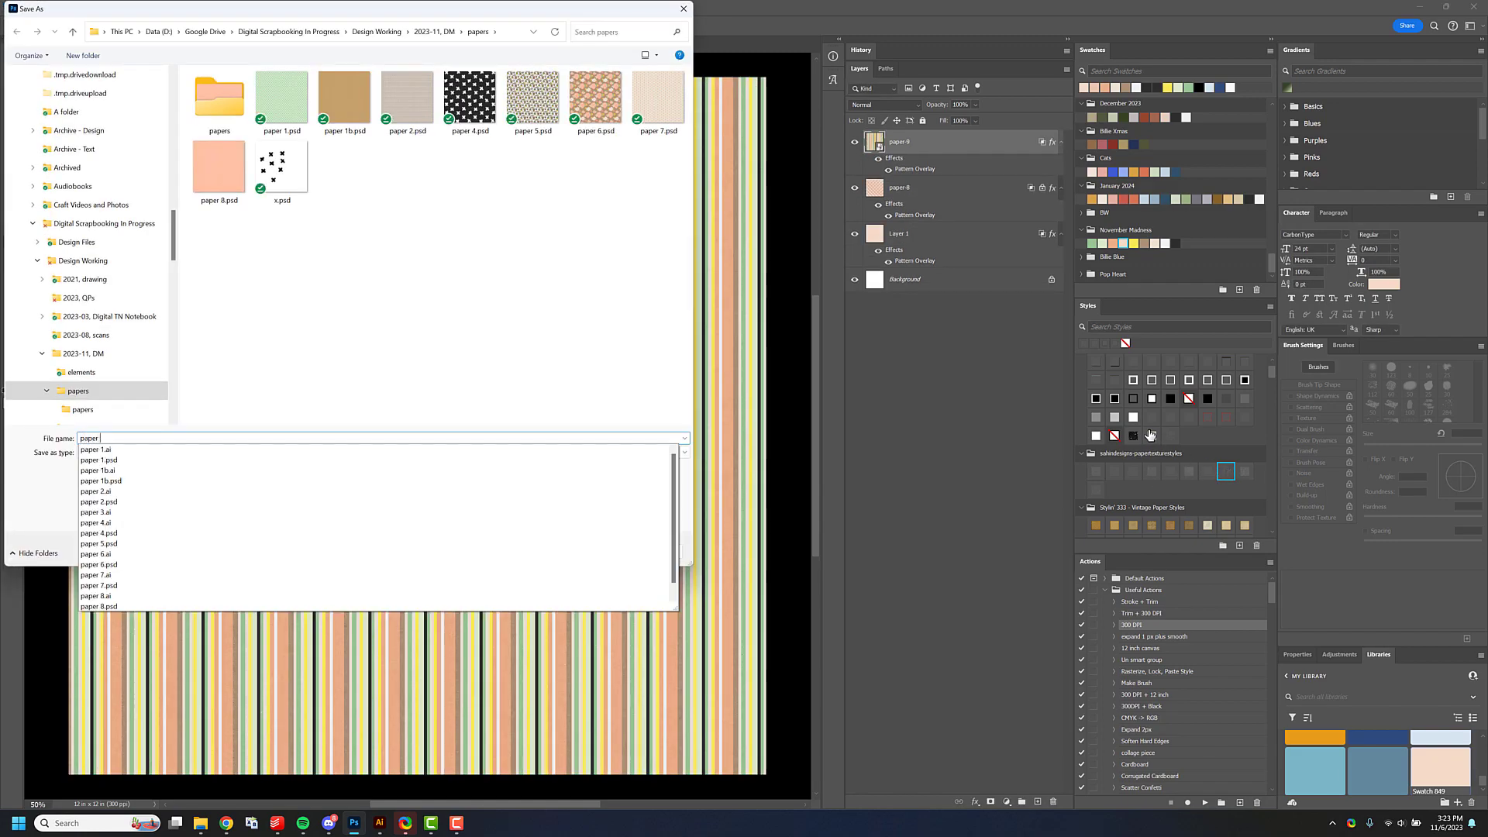
text(9)
key(Return)
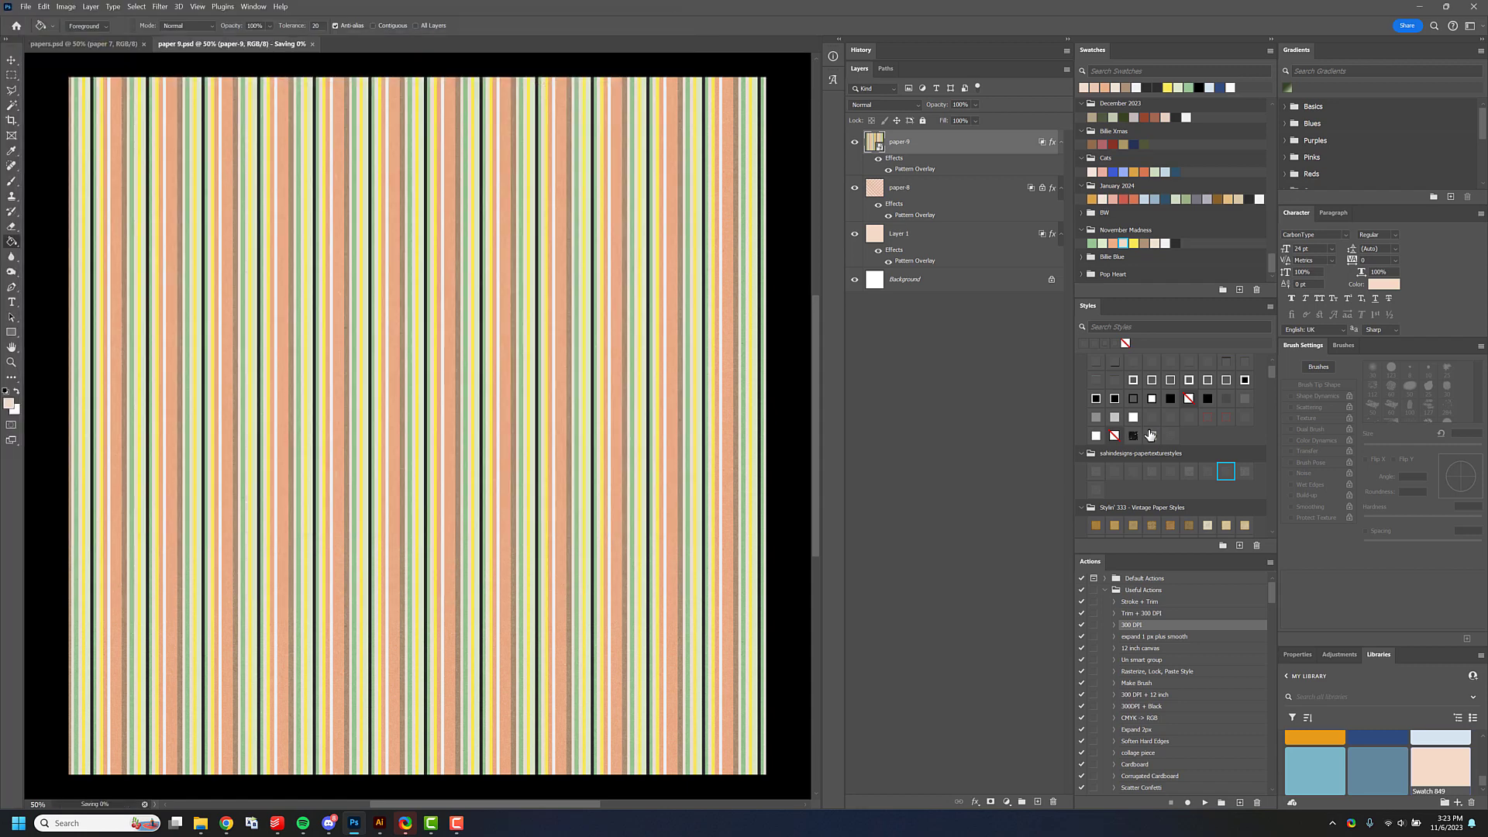
Save a JPEG copy of paper 9 in the nested papers subfolder with the default JPEG options.
key(ctrl+shift+s)
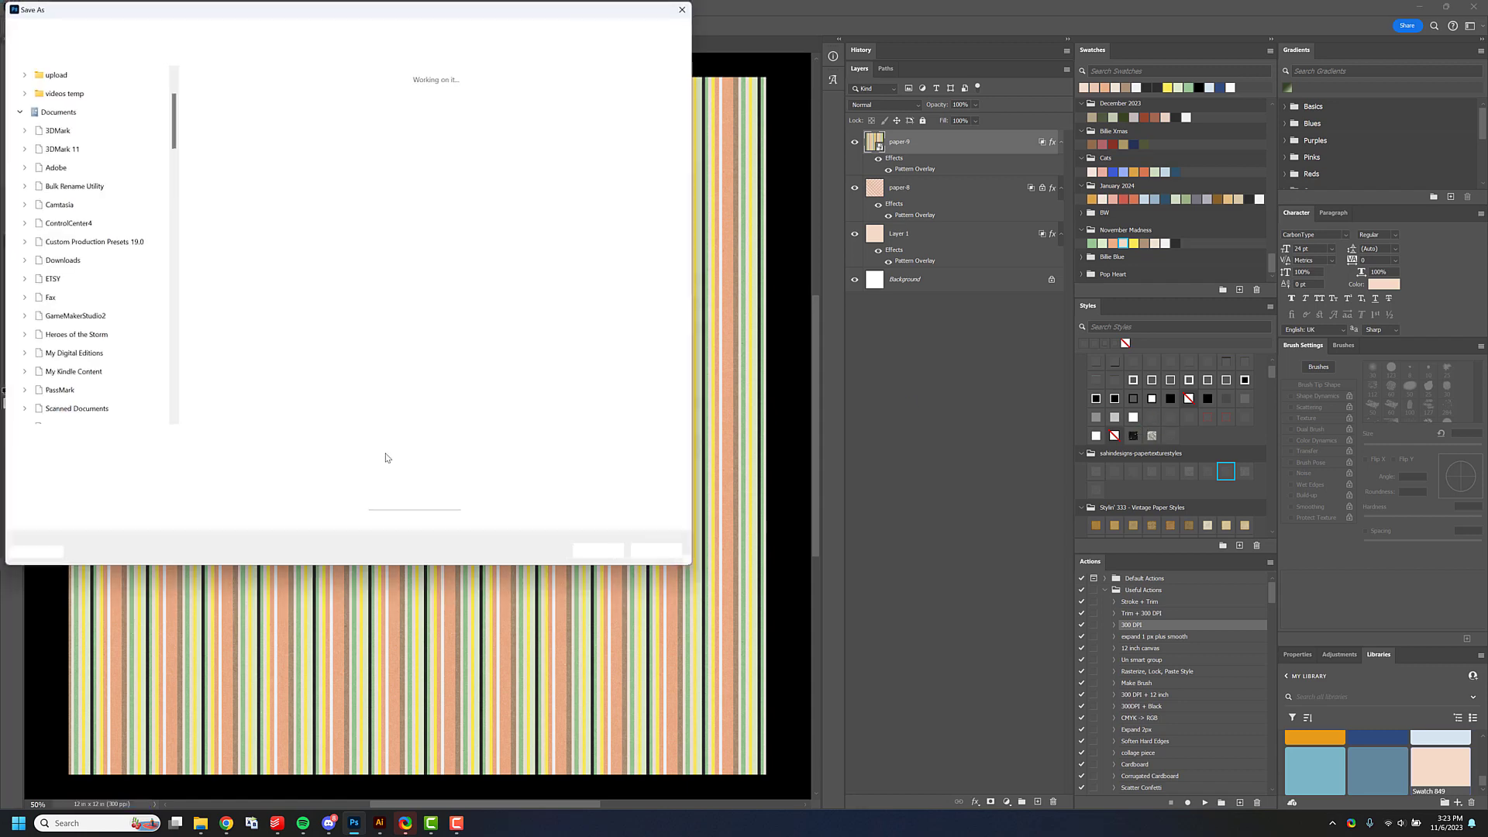
click(380, 452)
click(359, 551)
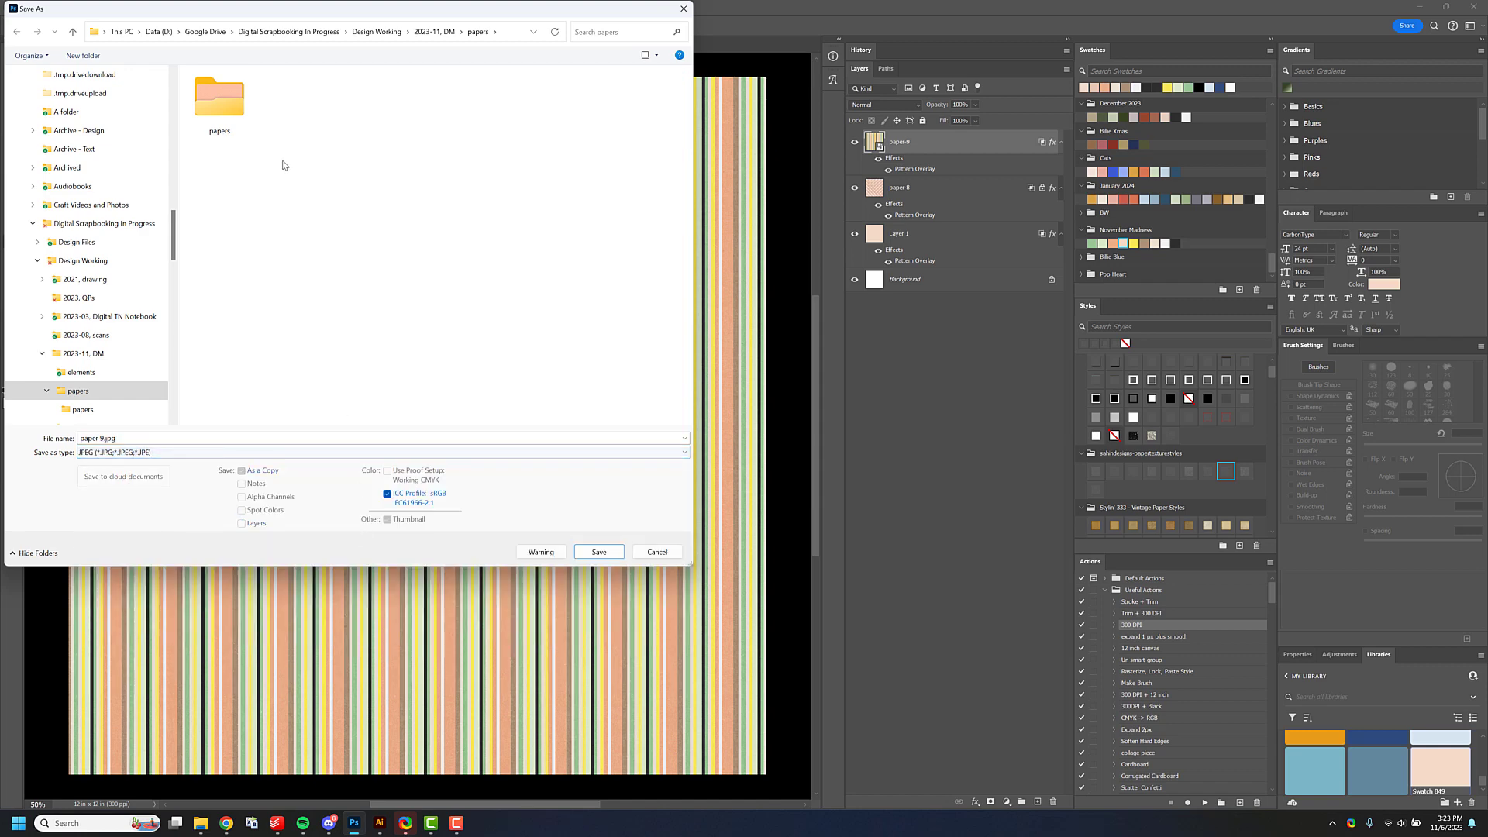
click(228, 118)
double_click(235, 110)
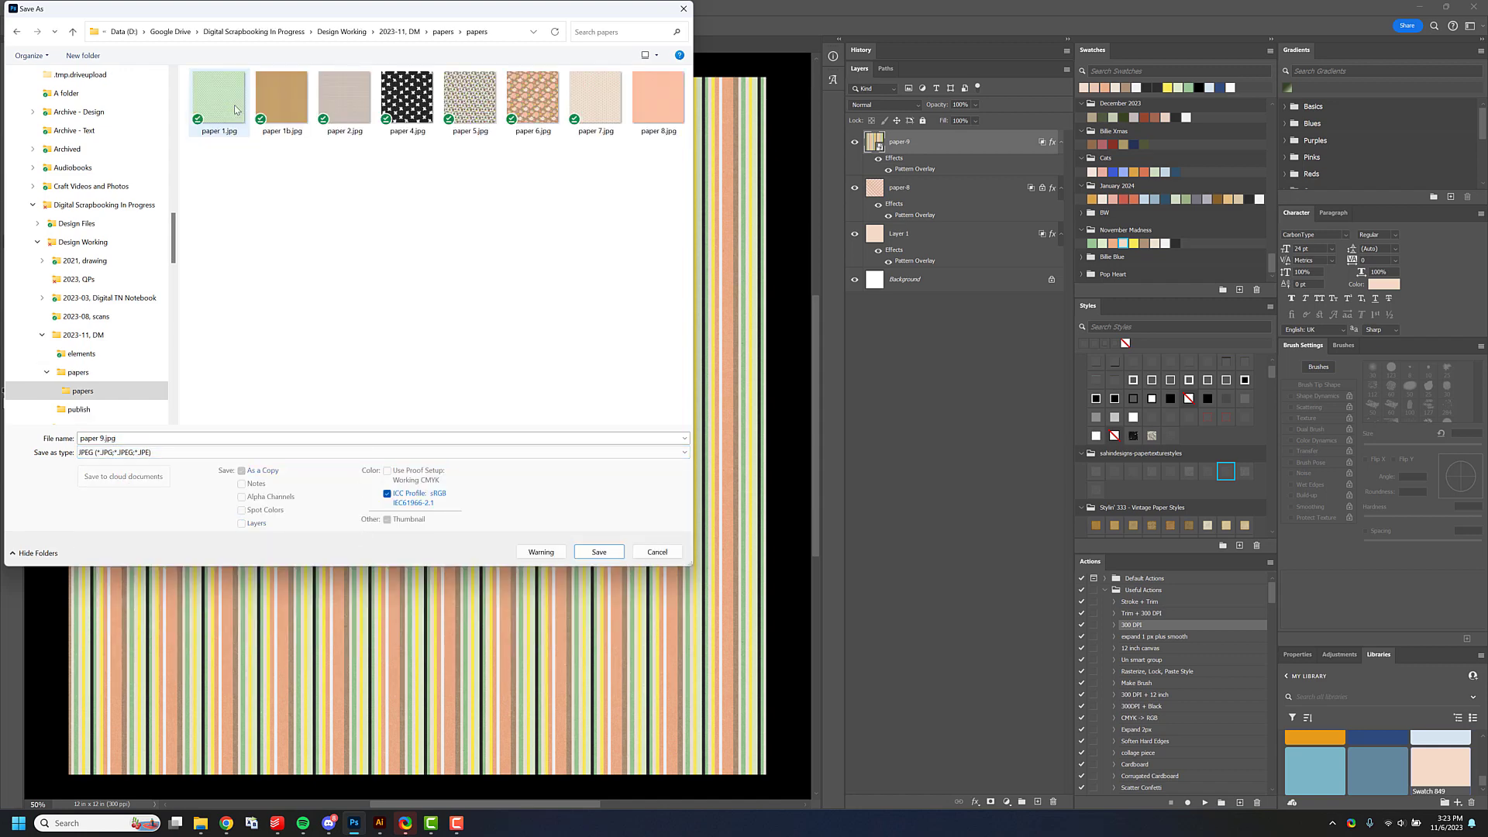
key(Return)
key(Return)
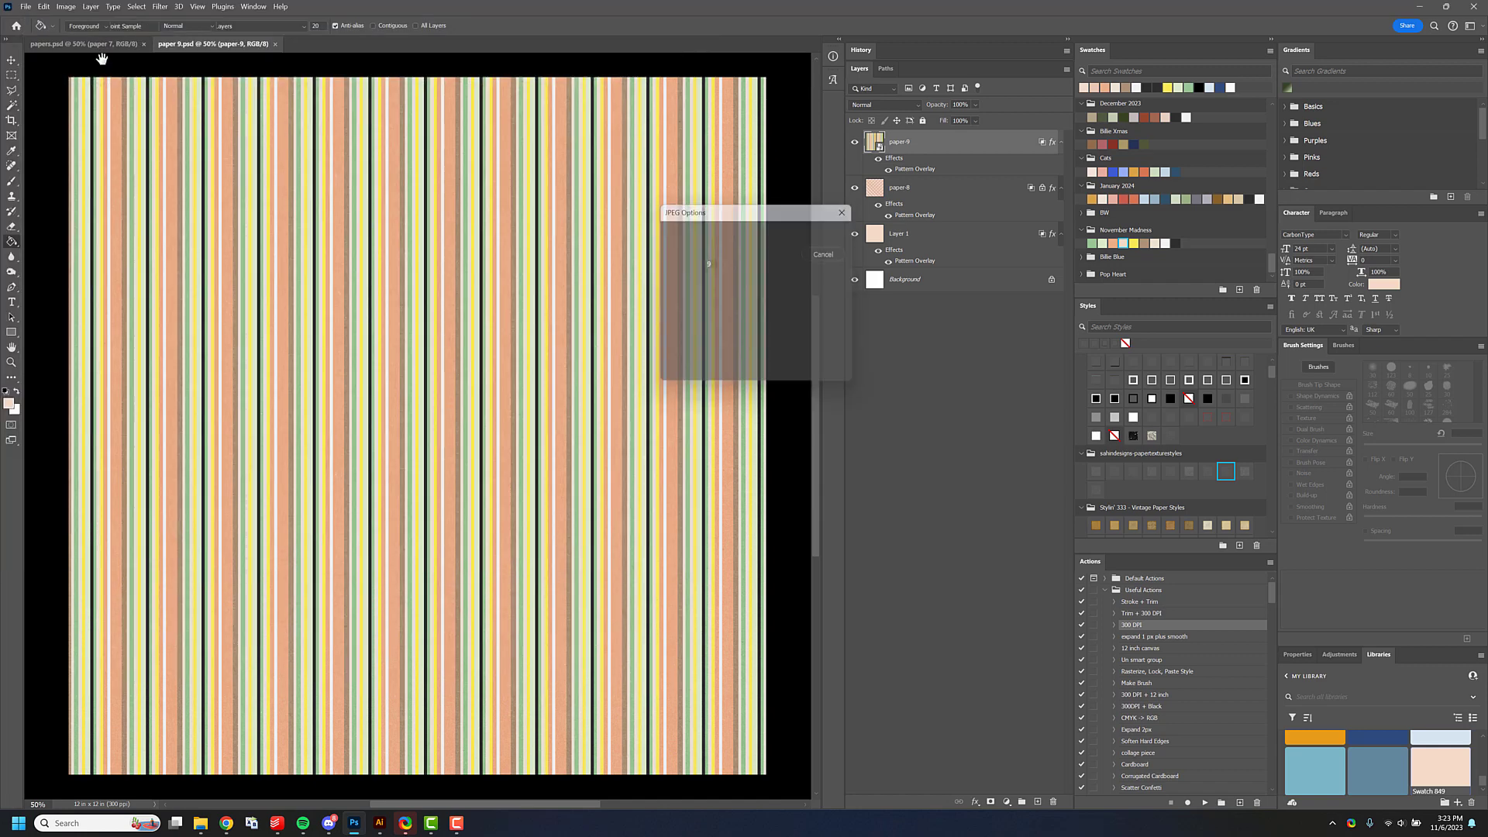
Place paper 8.jpg and paper 9.jpg from the nested papers subfolder into the papers.psd kit preview.
click(99, 45)
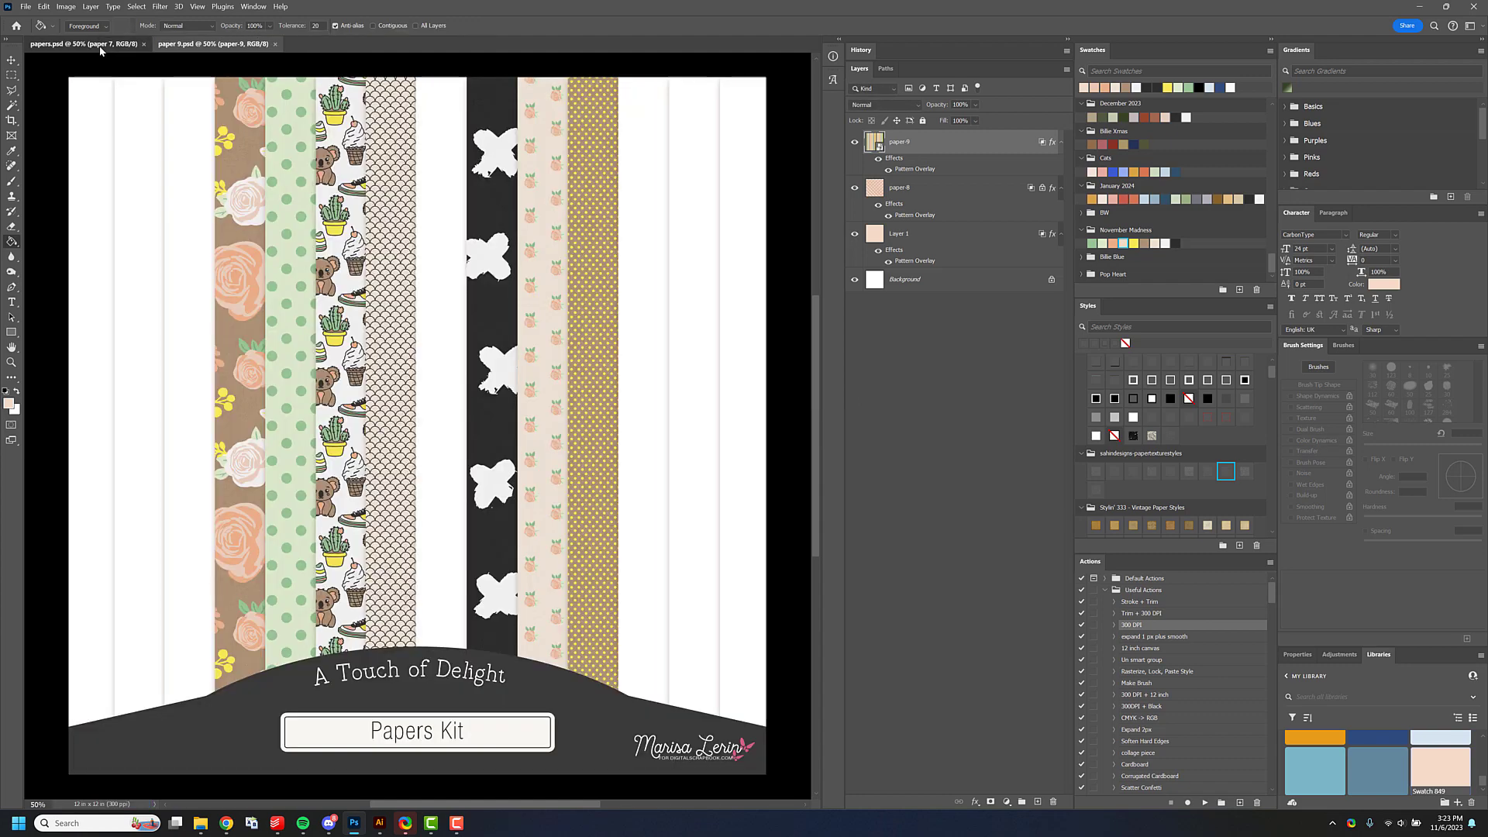
click(182, 740)
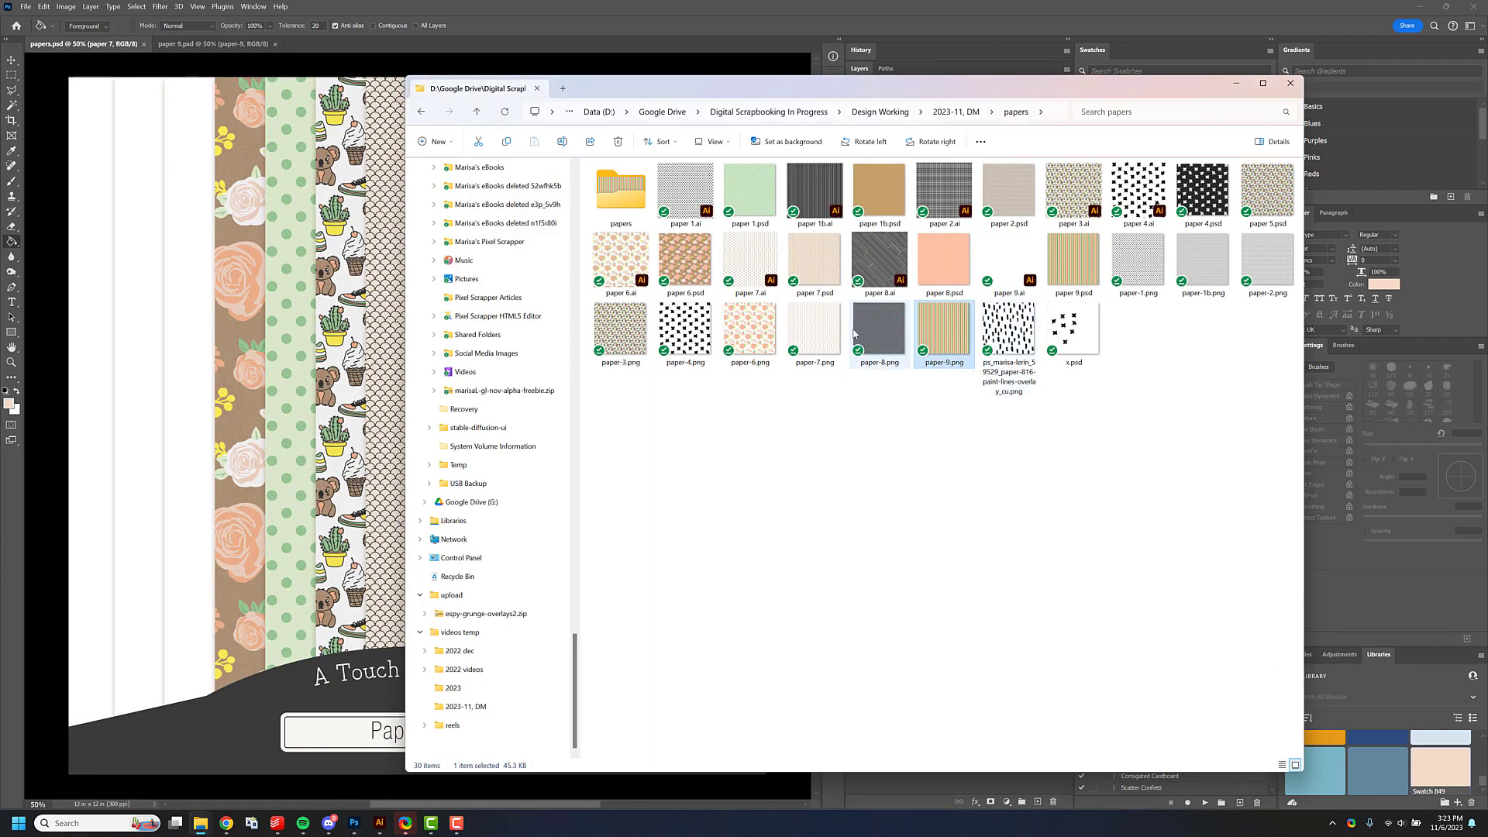
double_click(621, 190)
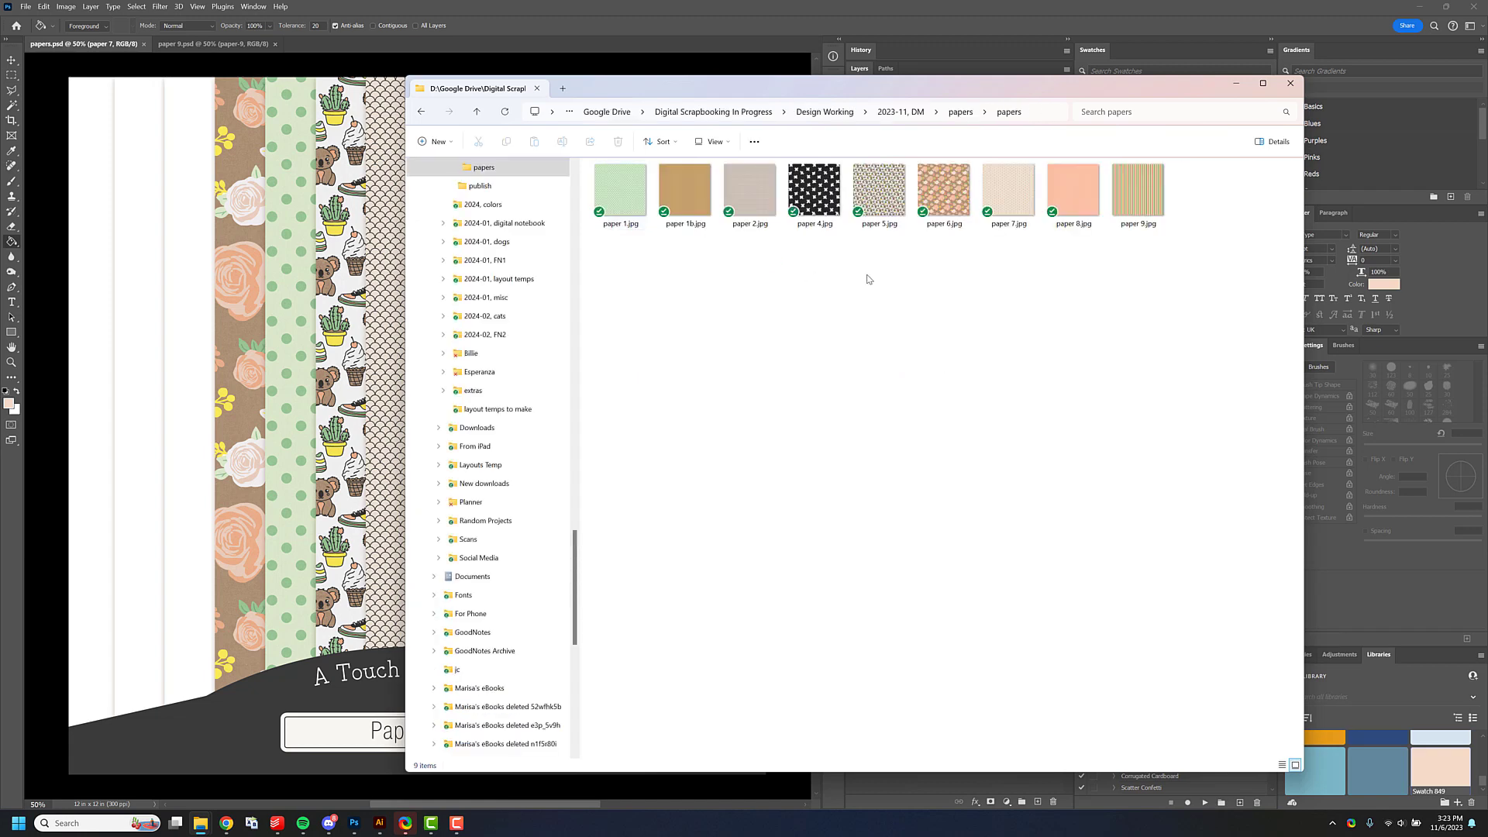
click(1074, 194)
ctrl+click(1137, 194)
drag(1060, 201, 271, 309)
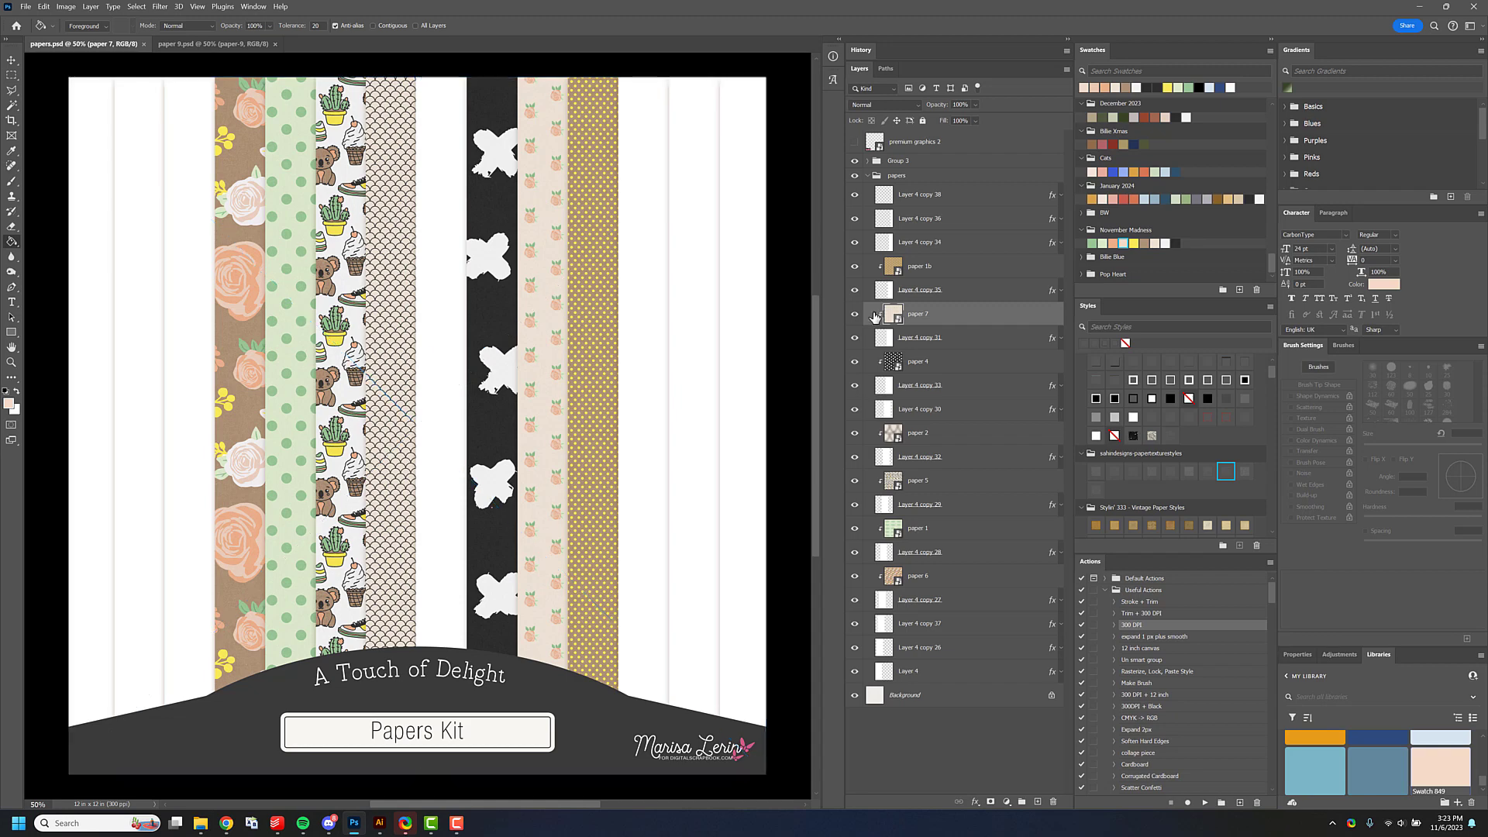
Move the paper 9 layer above the blank strip beside the gold polka-dot paper and clip it to that strip.
drag(922, 315, 939, 239)
right_click(939, 239)
click(1010, 524)
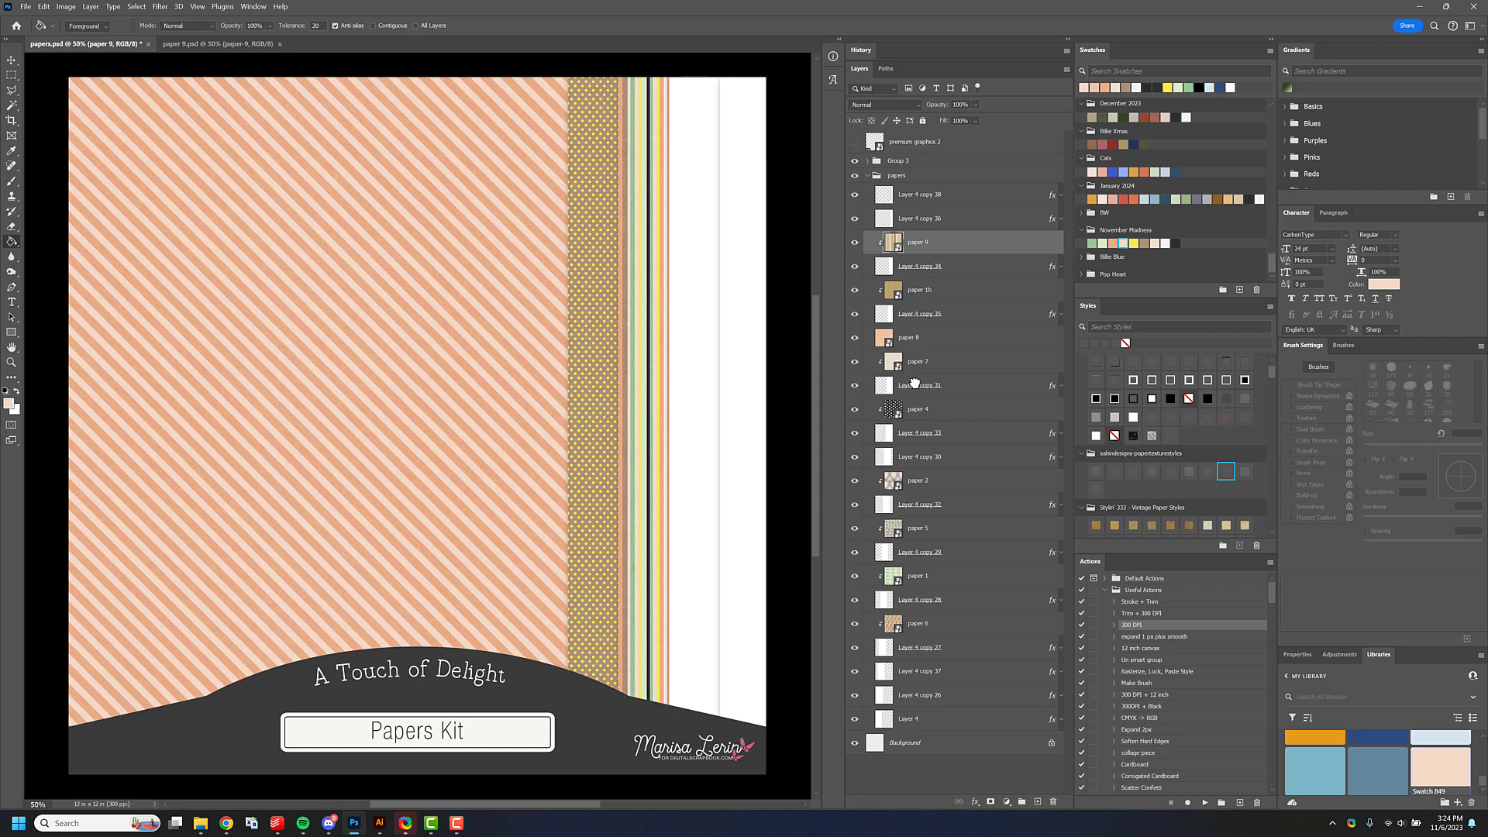
Clip the paper 8 layer to the blank strip between the scallop and black butterfly papers, and save the preview.
drag(914, 383, 907, 458)
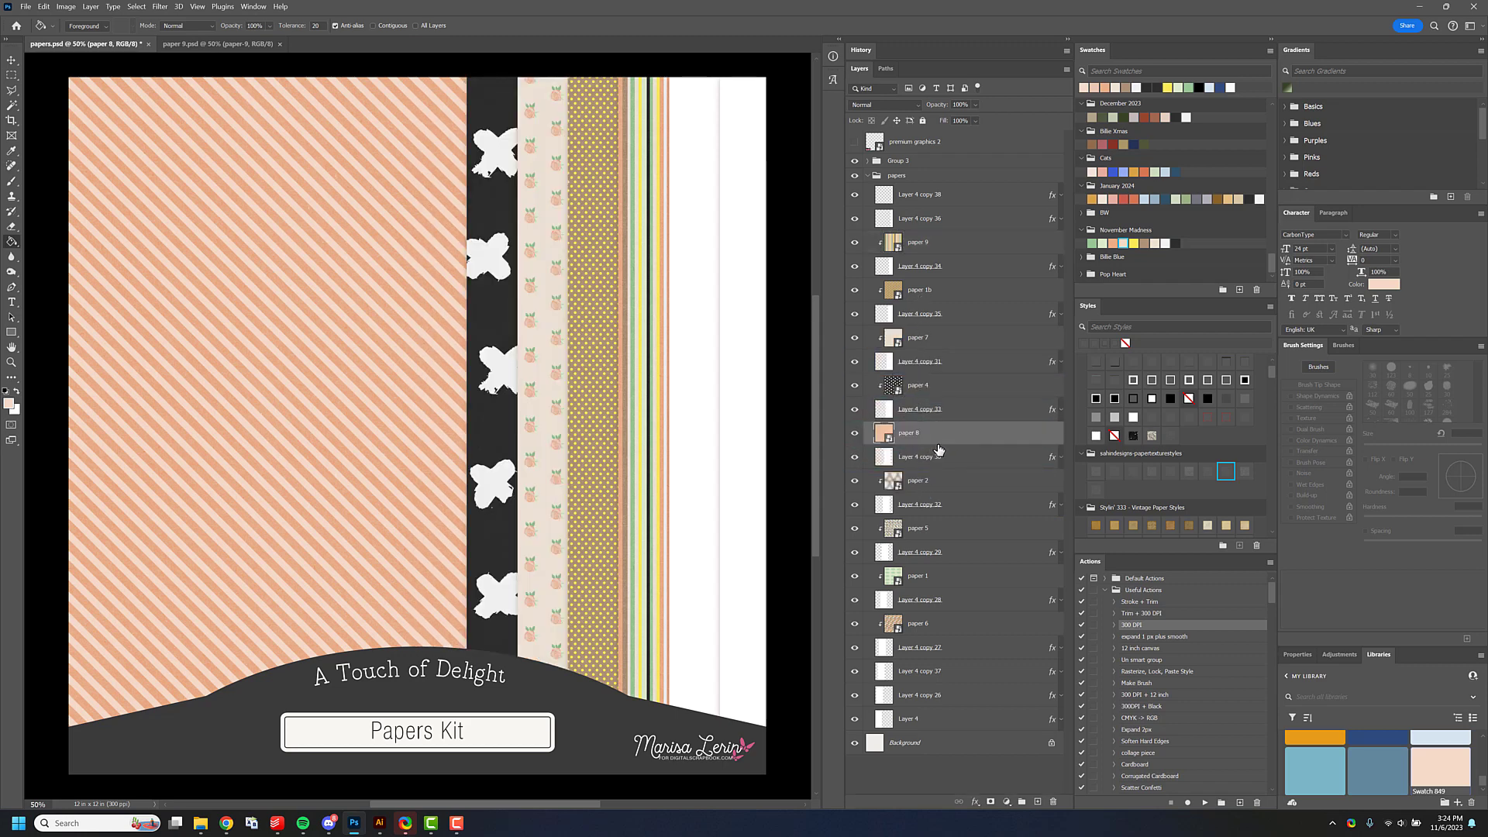
right_click(938, 449)
click(980, 600)
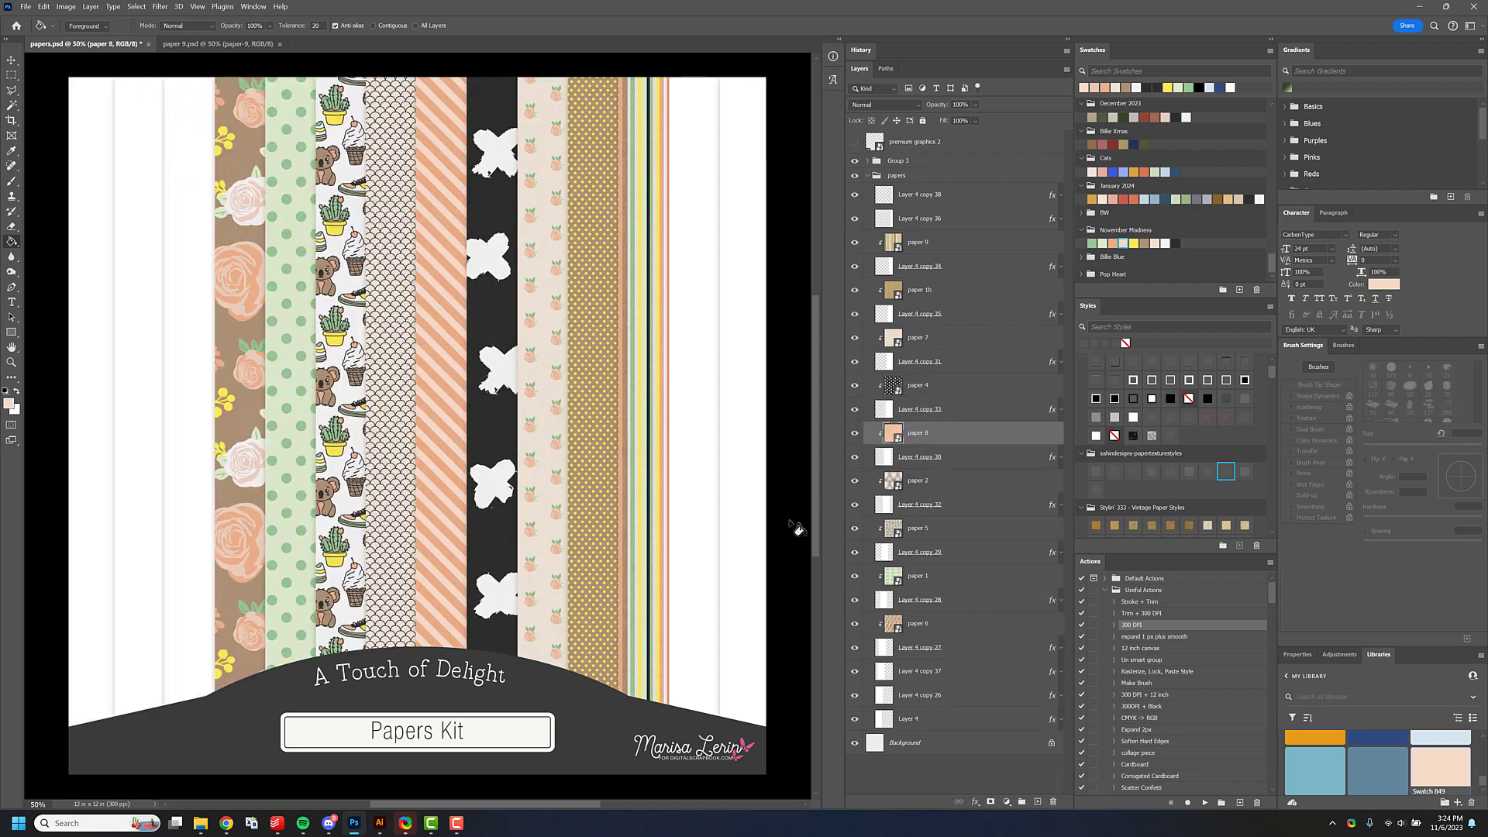
key(ctrl+s)
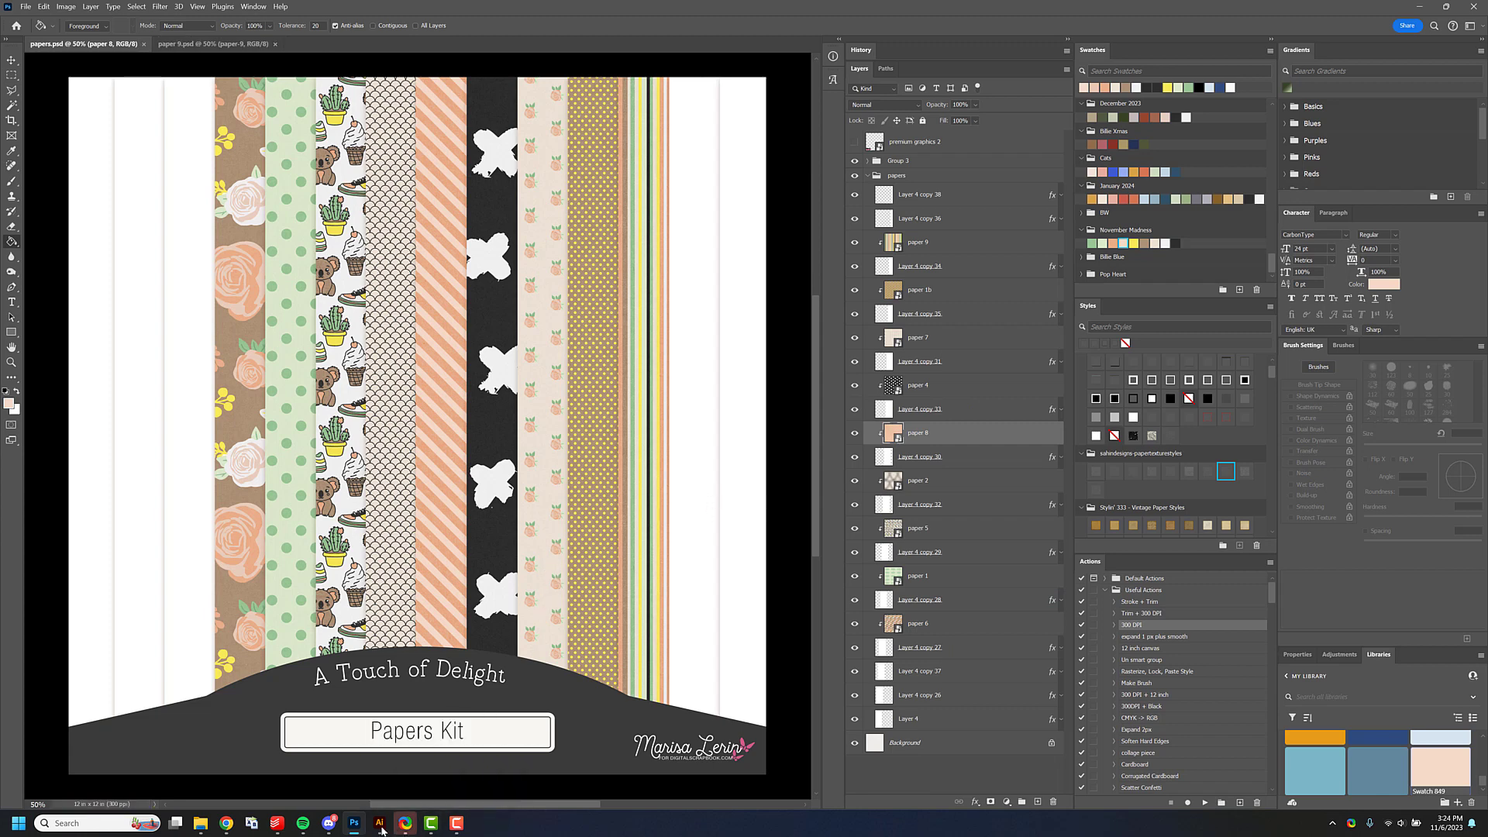
Switch to Illustrator, hide Layer 3 of paper 9.ai, show Layer 1, and select and copy all its stripe rectangles.
mouse_move(384, 831)
click(379, 824)
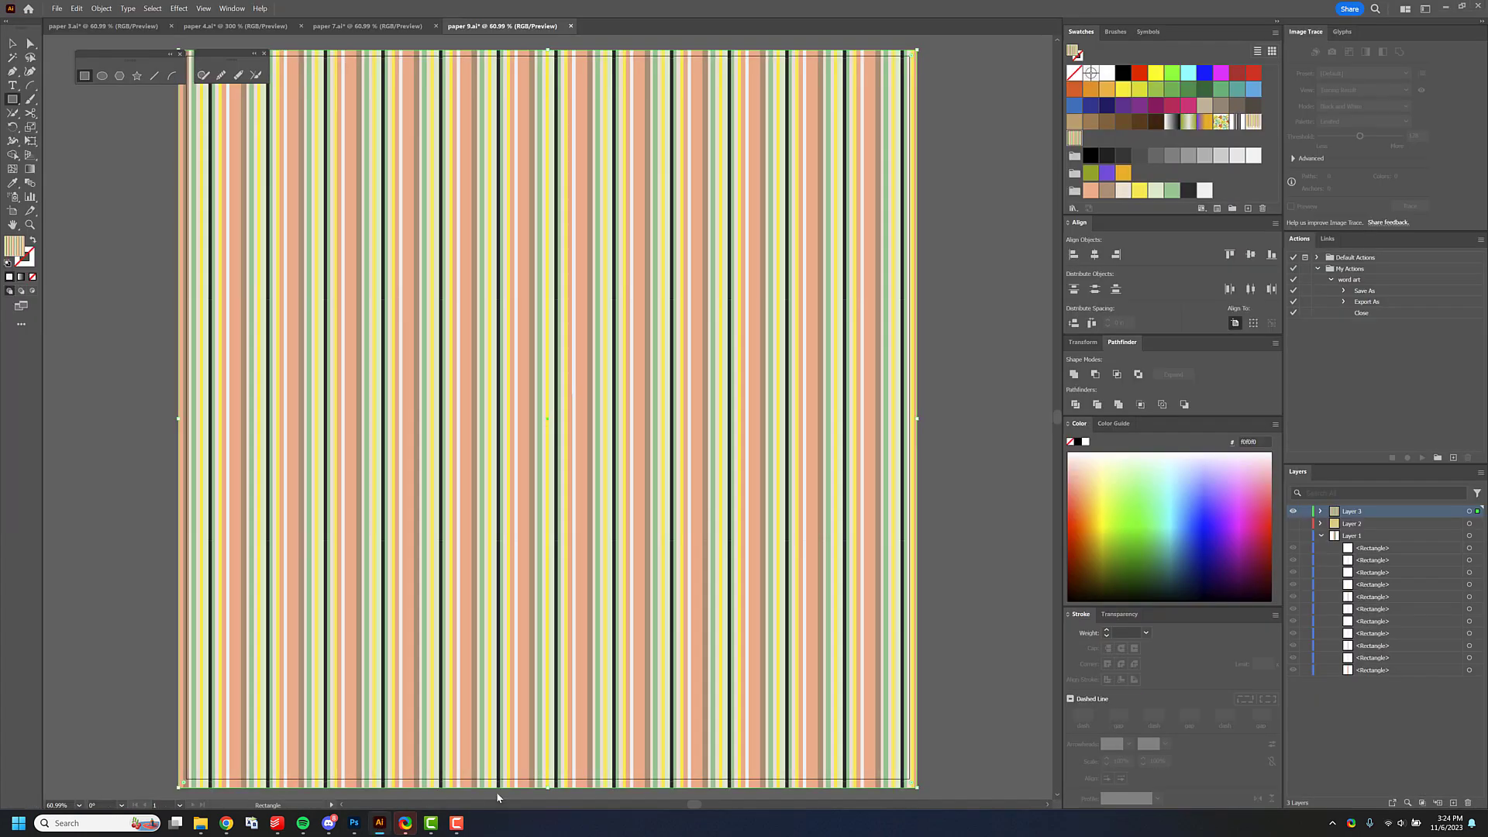
click(1291, 513)
click(1293, 537)
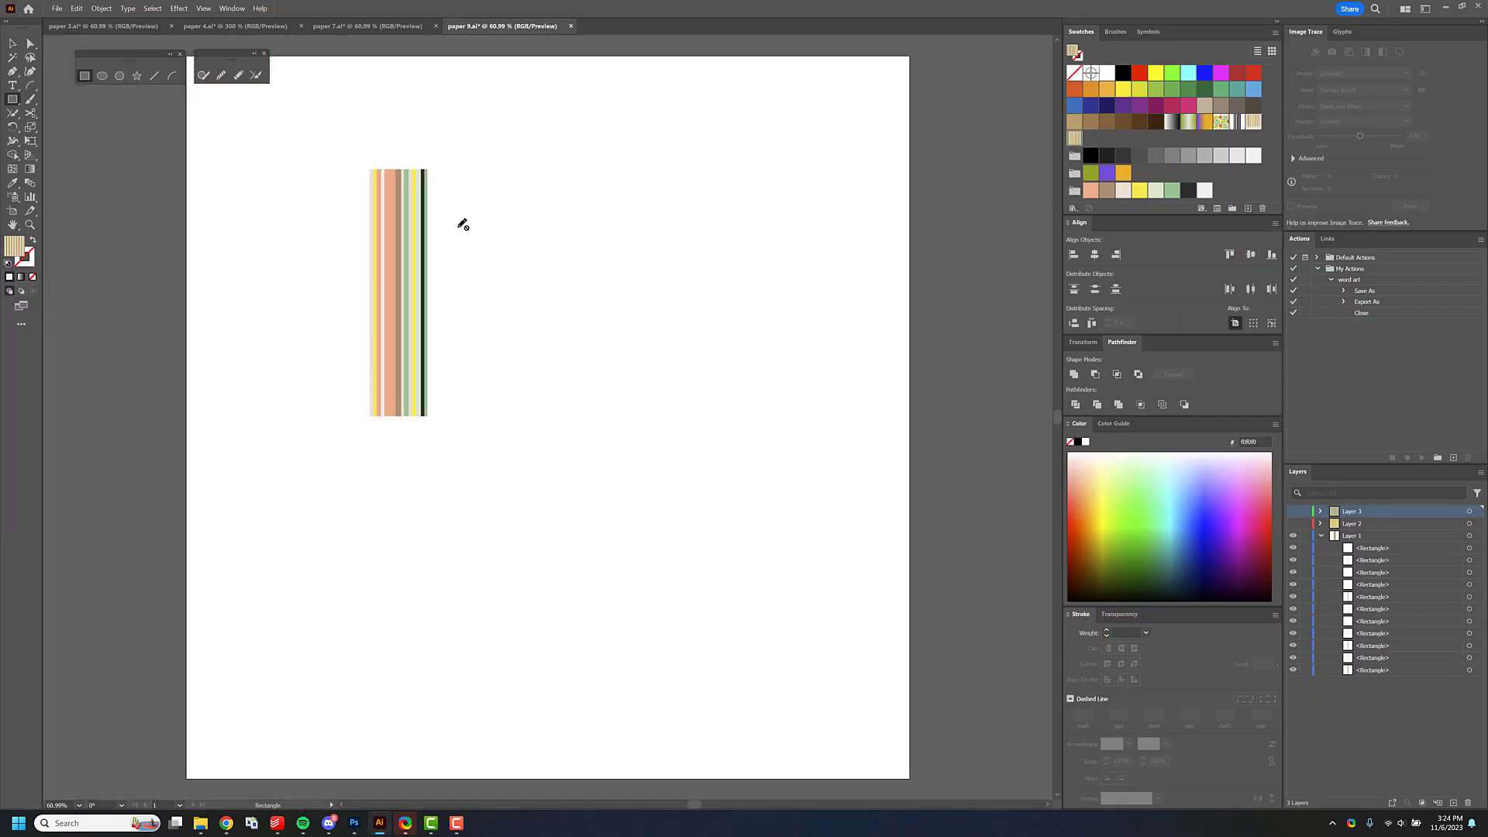
key(v)
drag(312, 293, 310, 295)
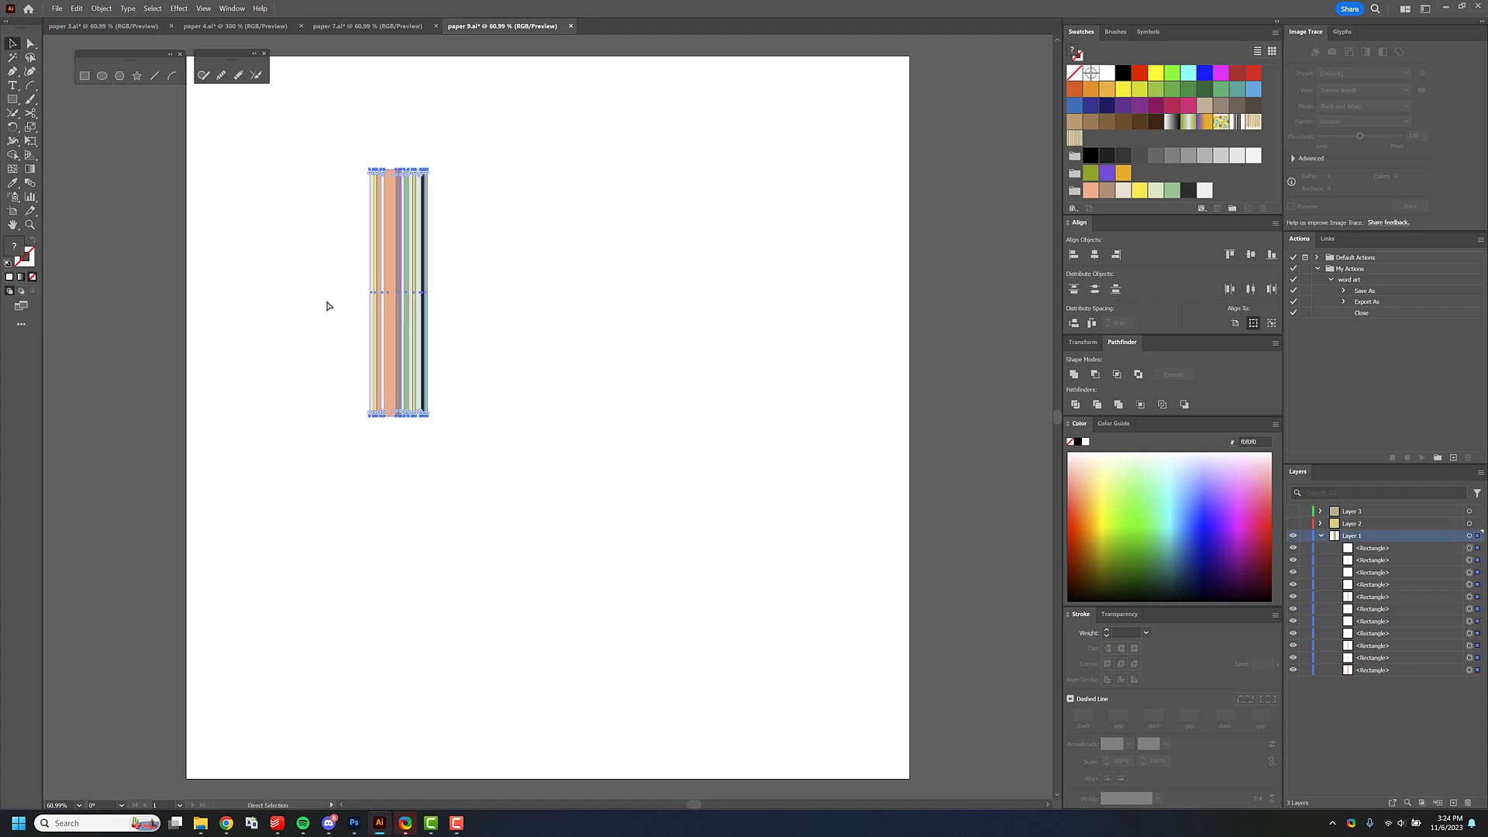
Return to Photoshop, create a 69 x 295 px document from the Clipboard preset, and paste the copied stripes into it.
click(355, 825)
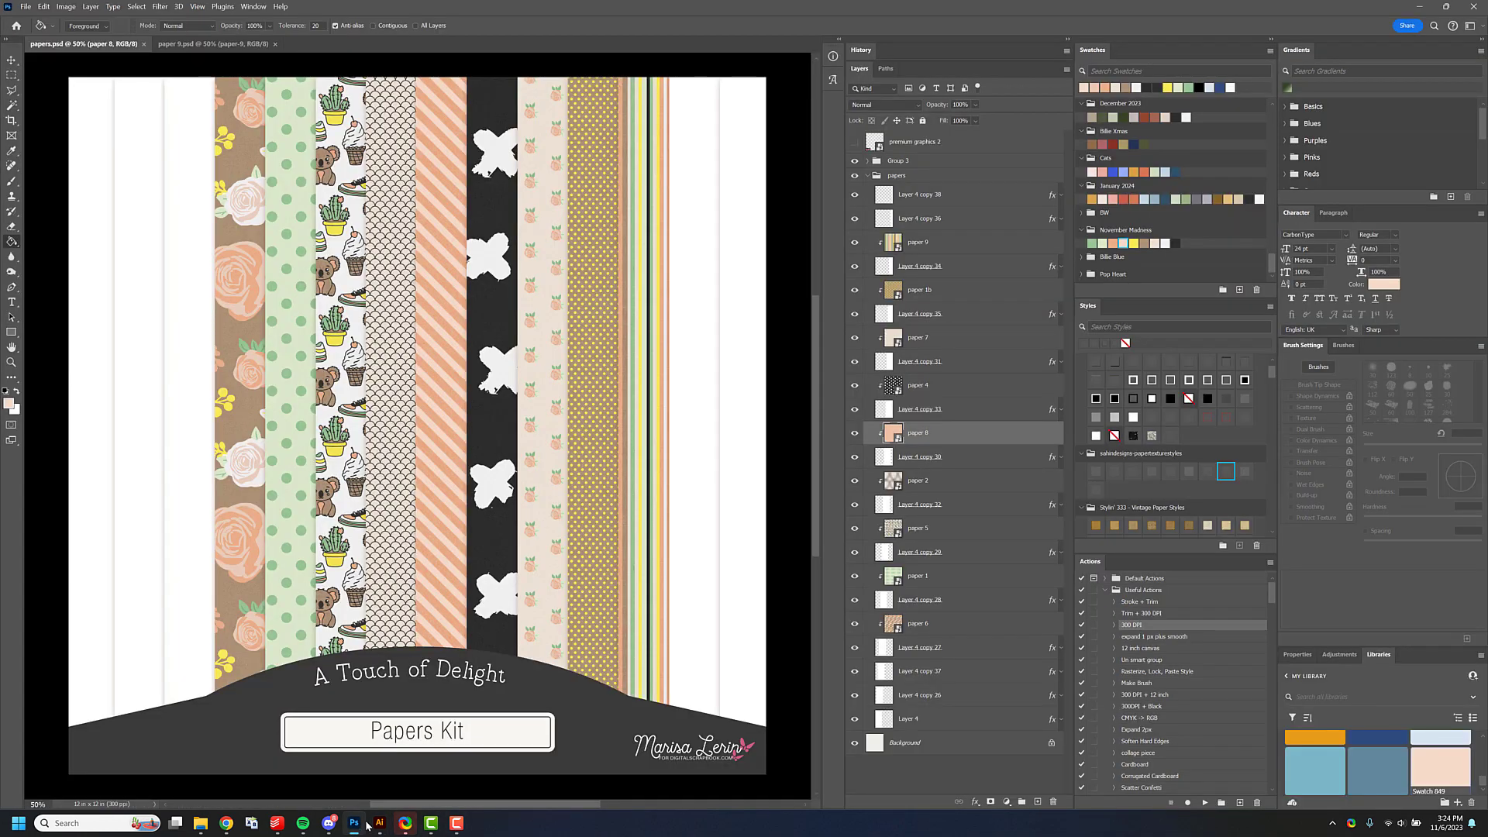
key(ctrl+n)
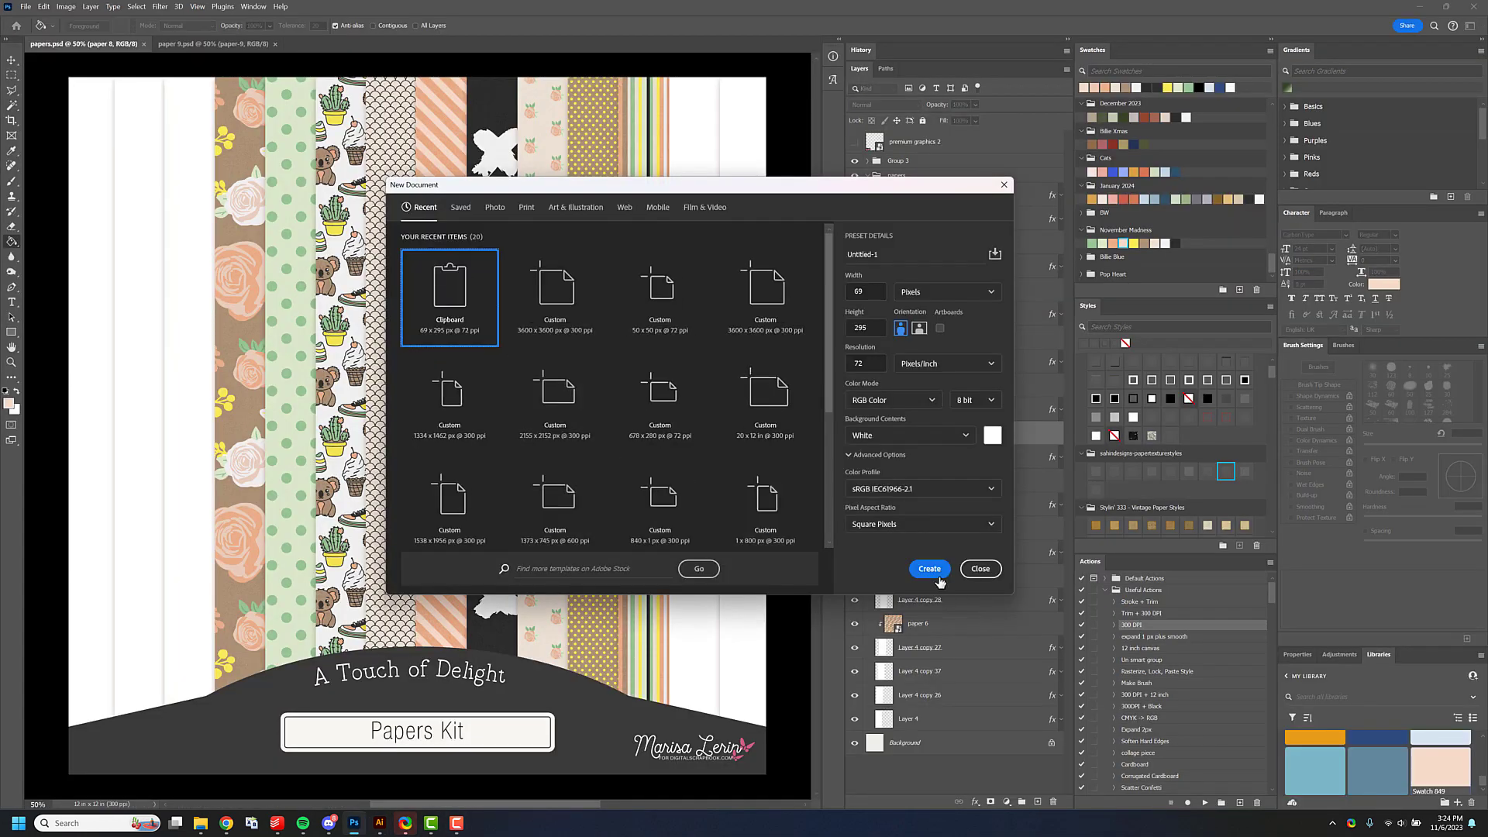
click(930, 569)
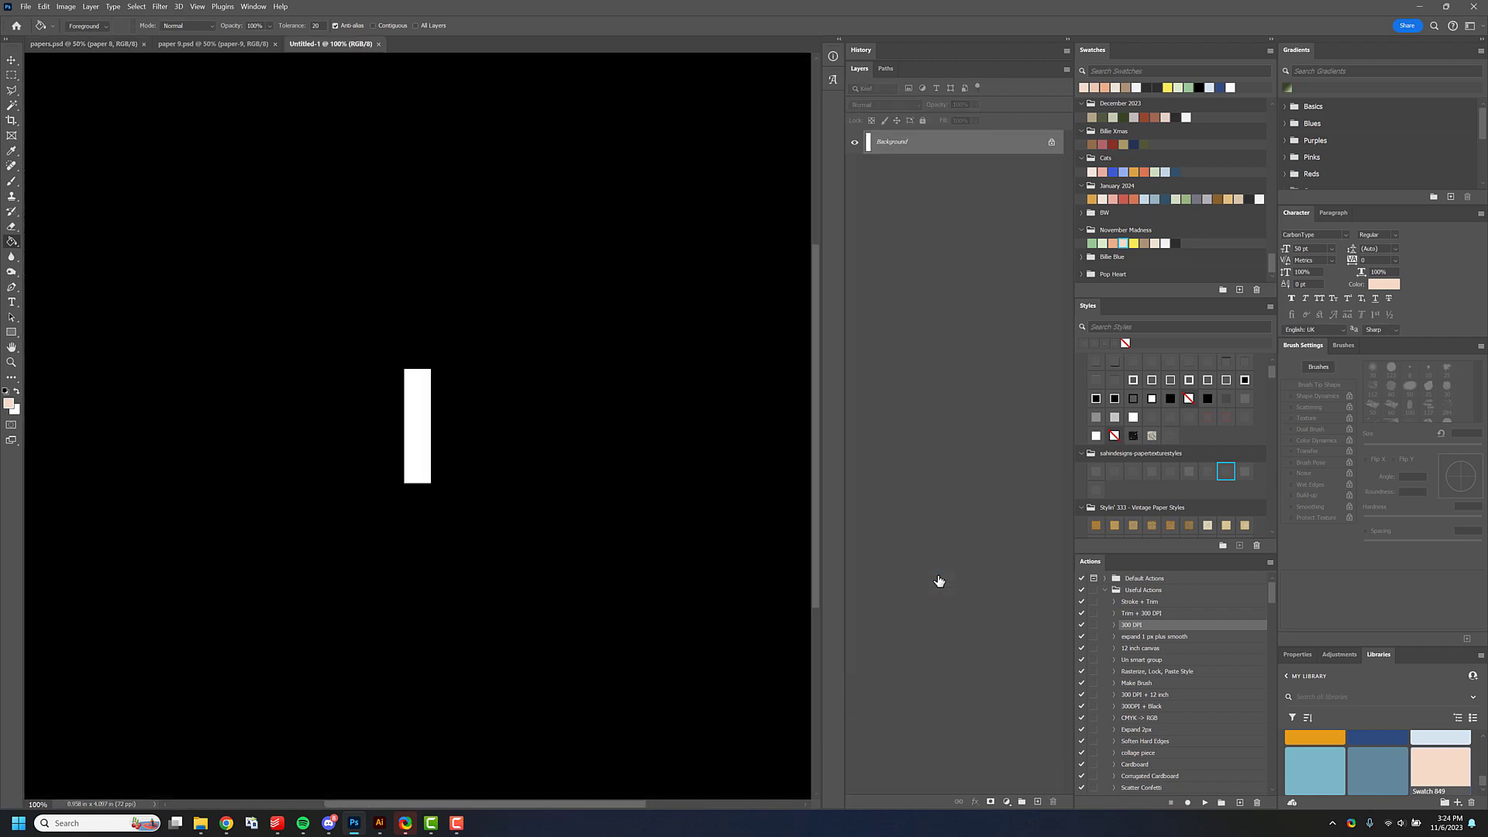
key(ctrl+v)
click(804, 244)
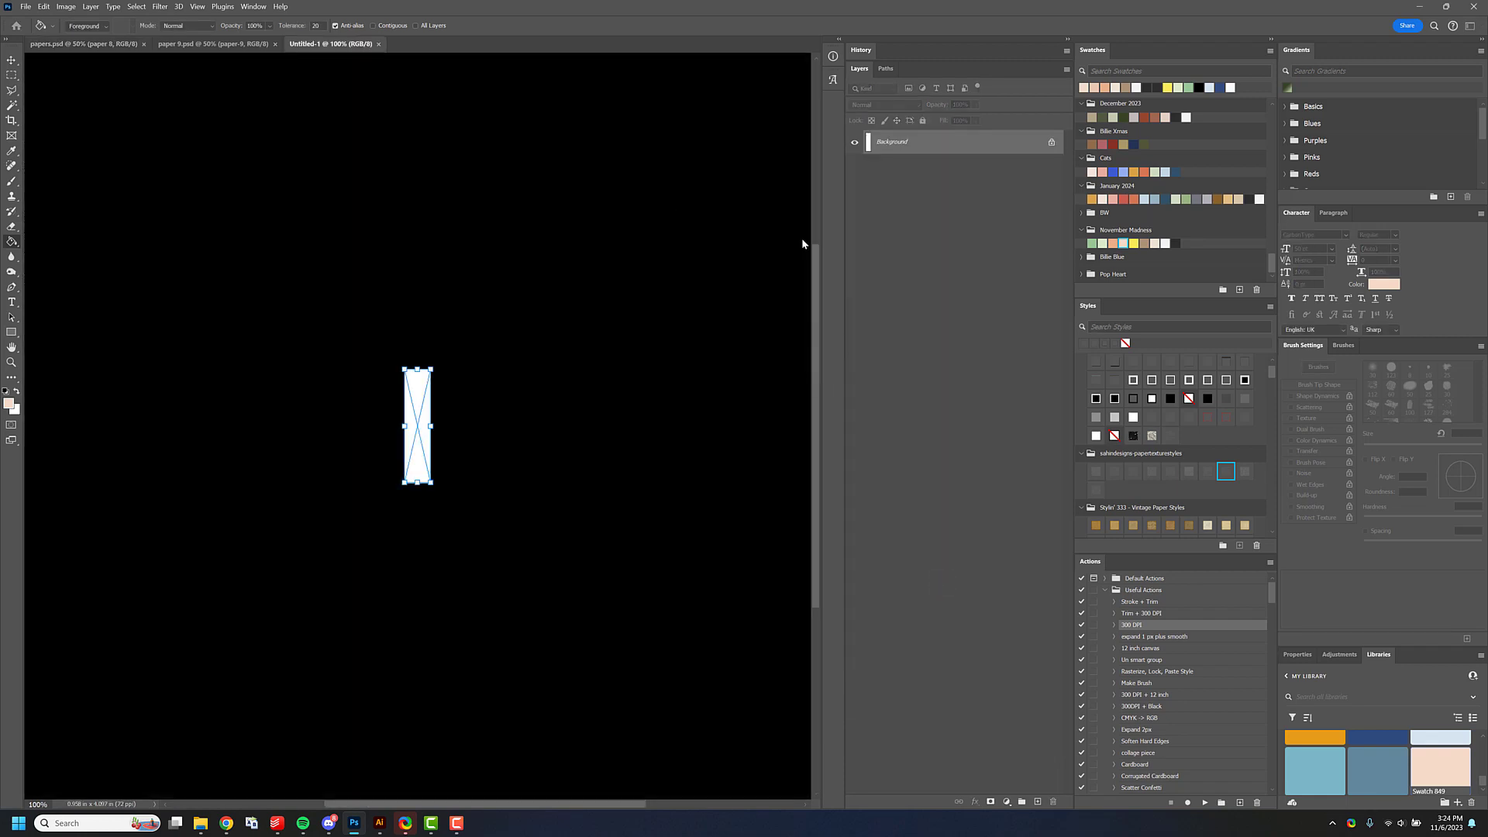
key(Return)
Set the new document's resolution to 300 pixels/inch with resampling on.
key(ctrl+alt+i)
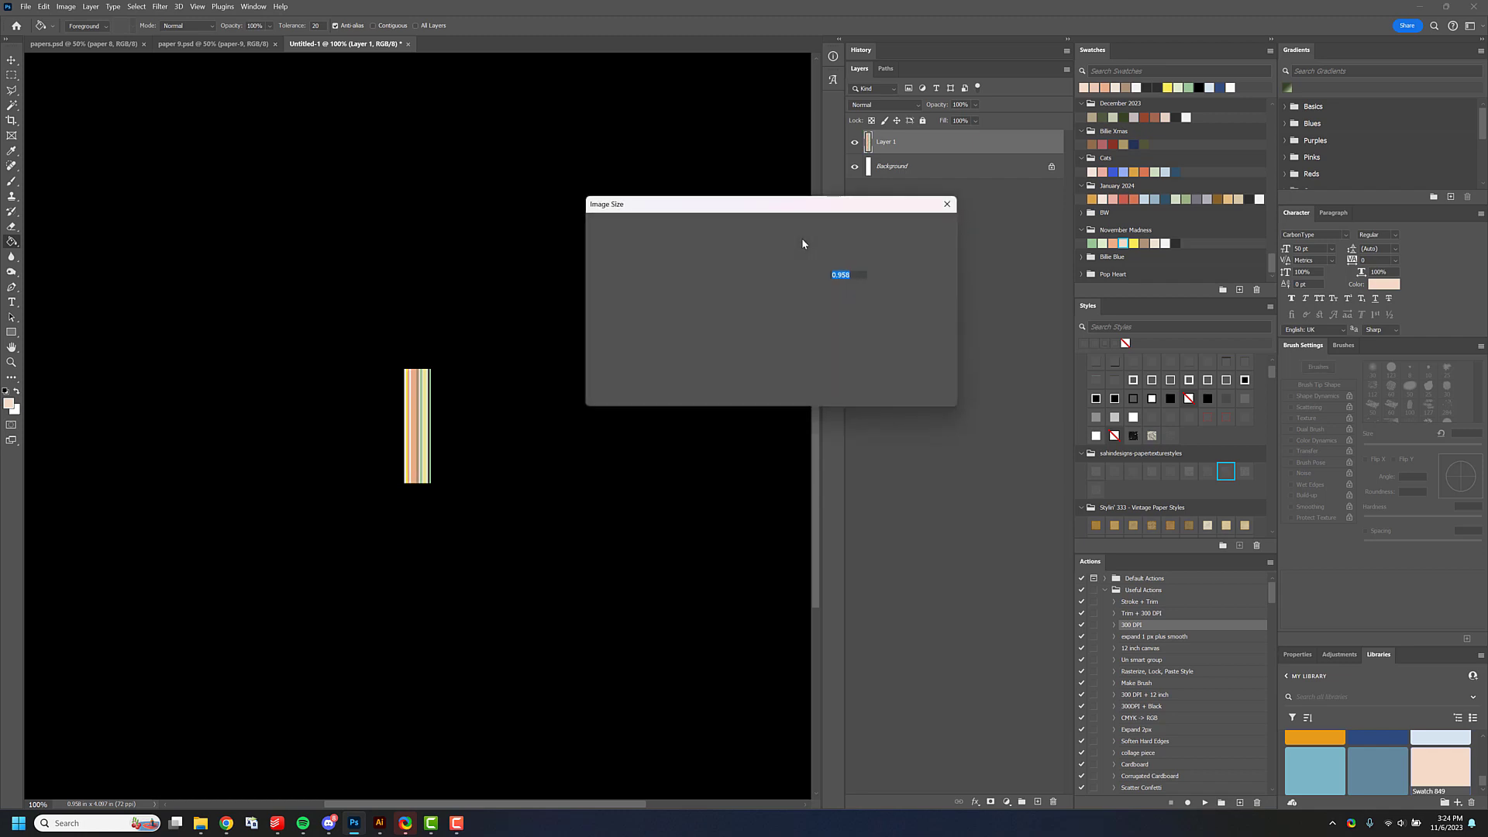
key(Tab)
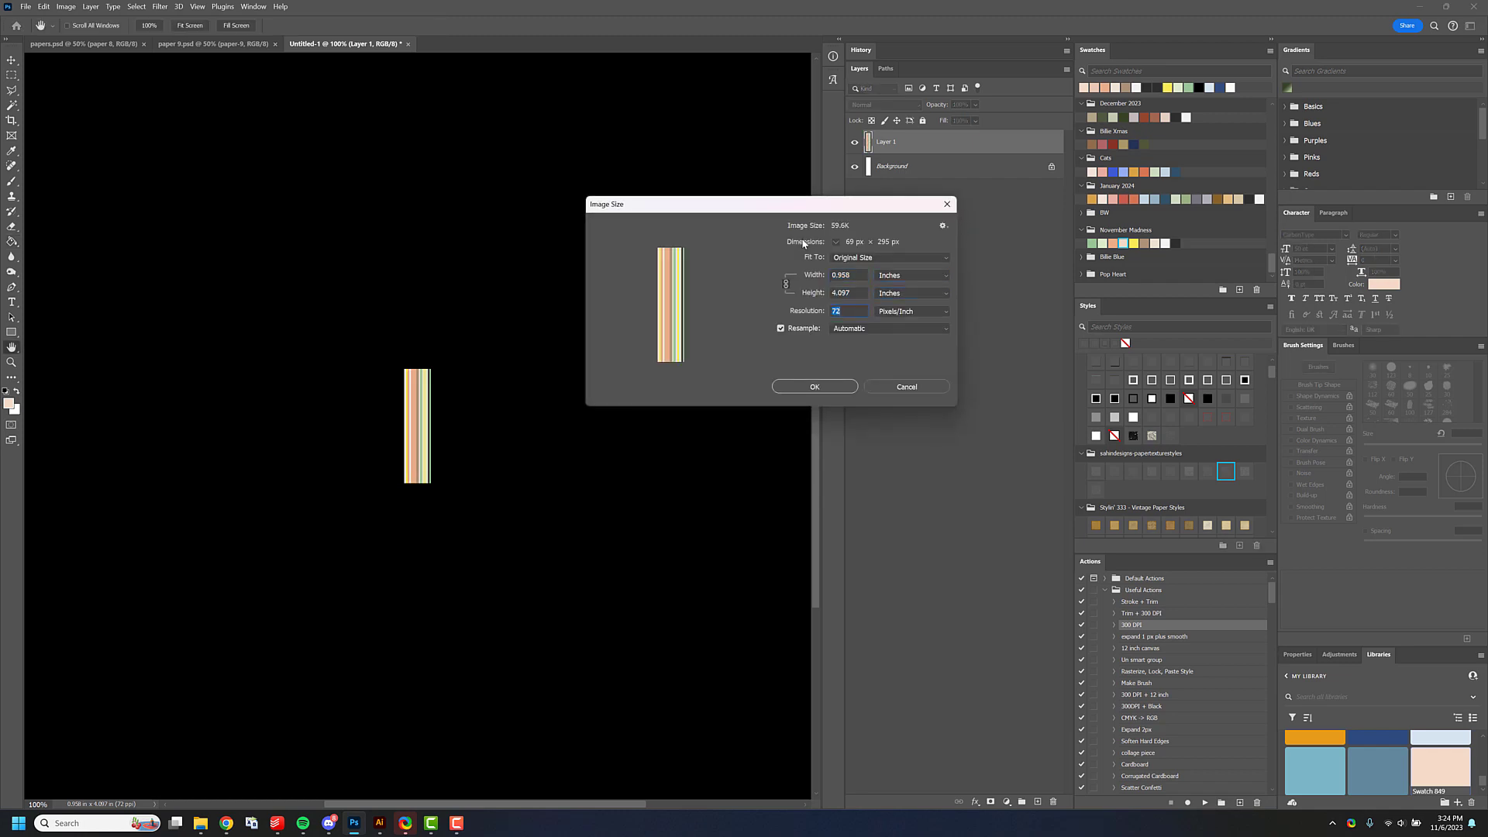
text(300)
key(Return)
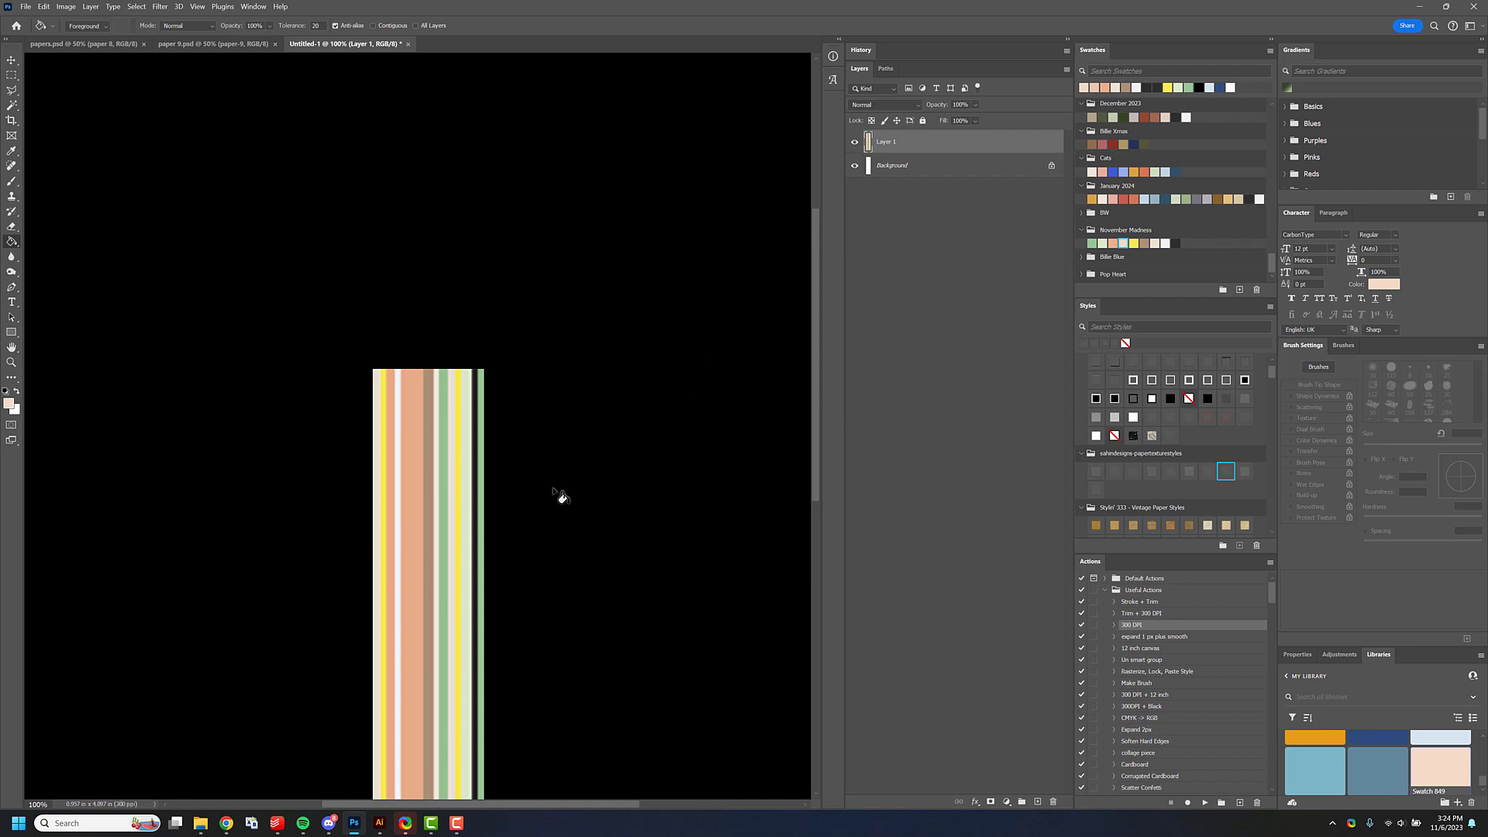
Delete the stripe layer and paste the copied stripes again as pixels at the document's new resolution.
key(Delete)
key(ctrl+v)
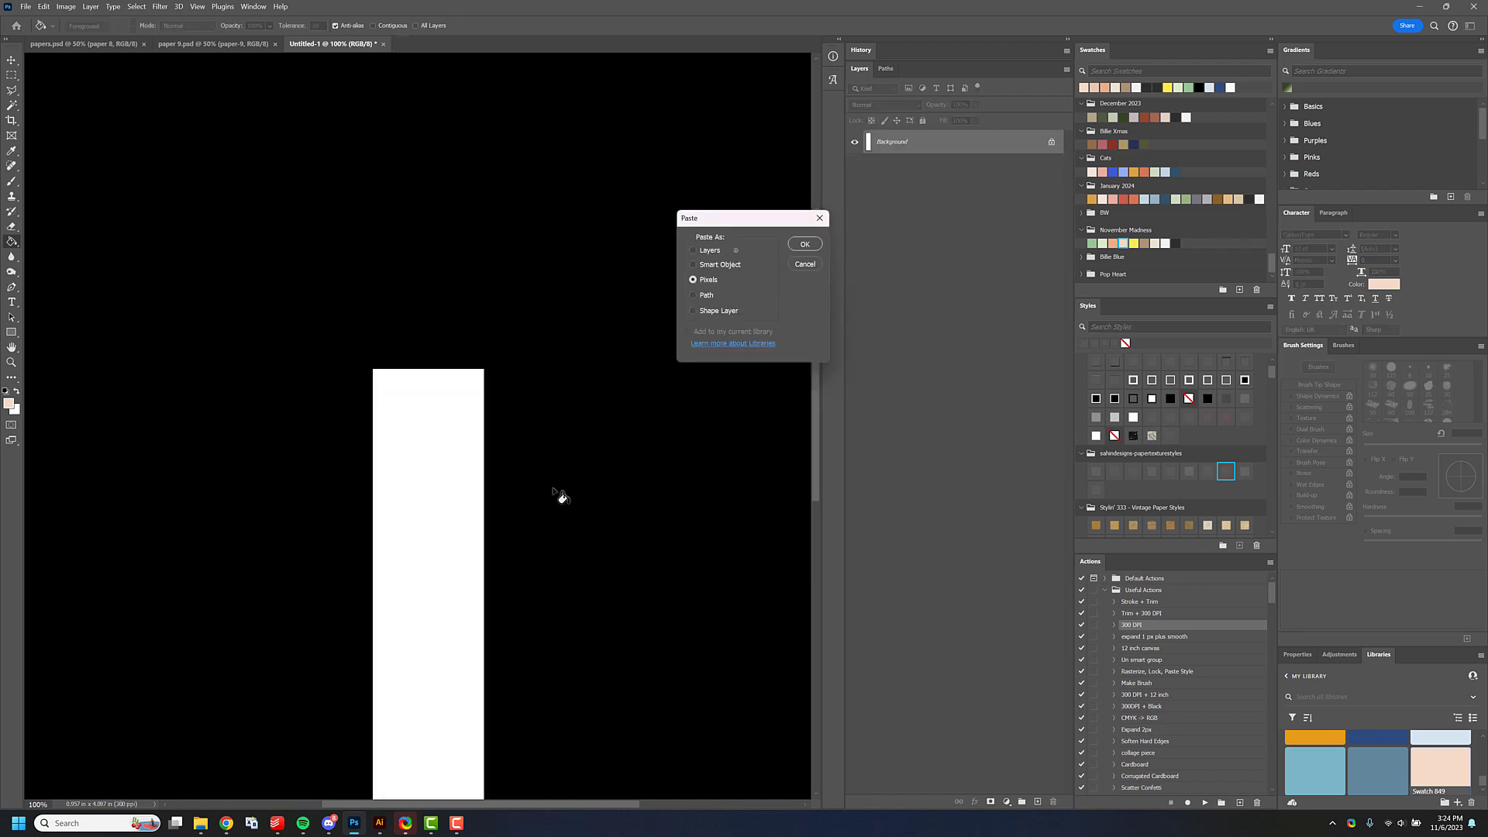
key(Return)
key(Return)
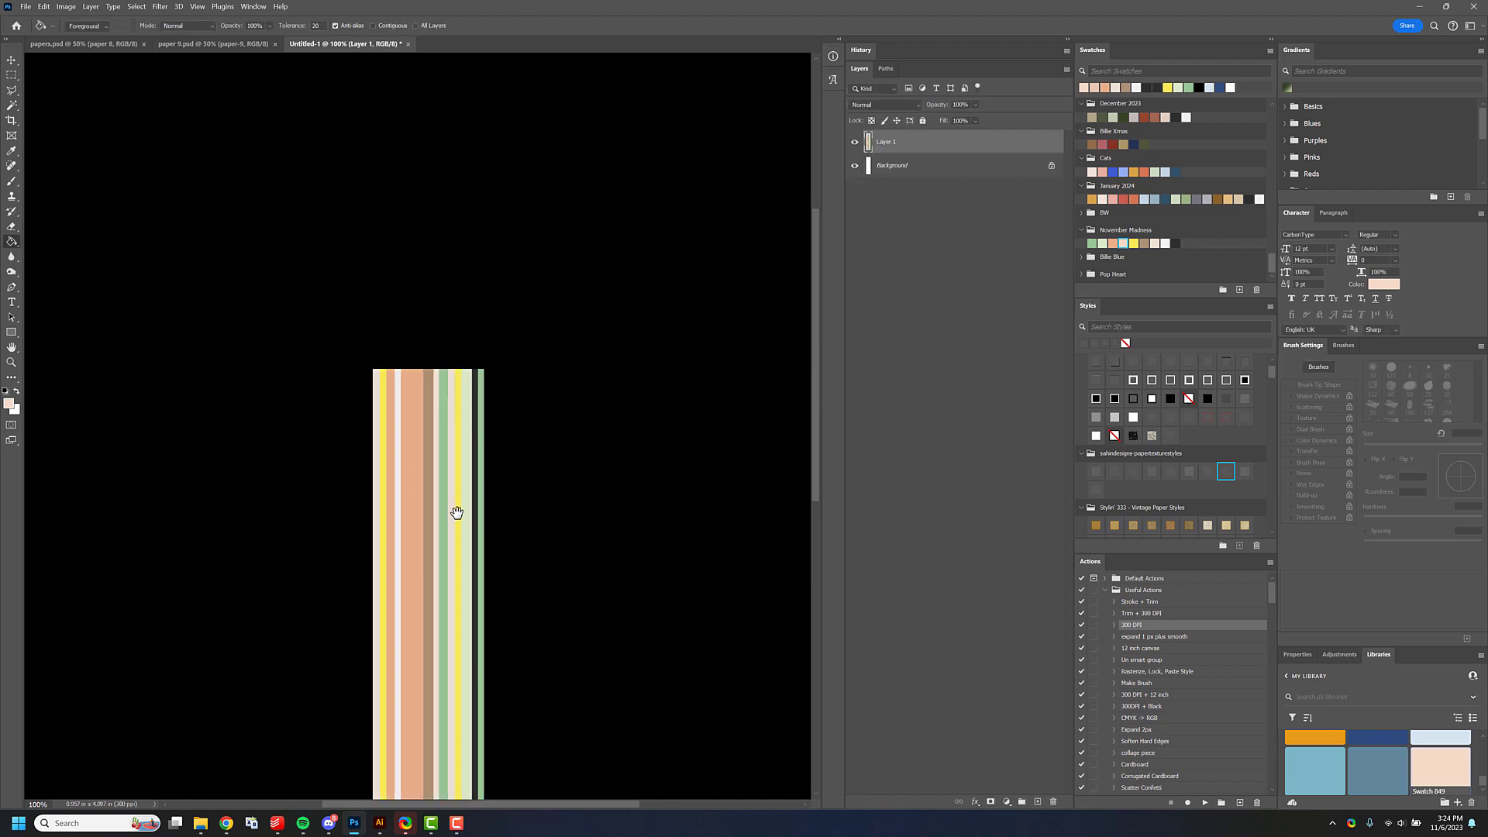
drag(455, 514, 470, 291)
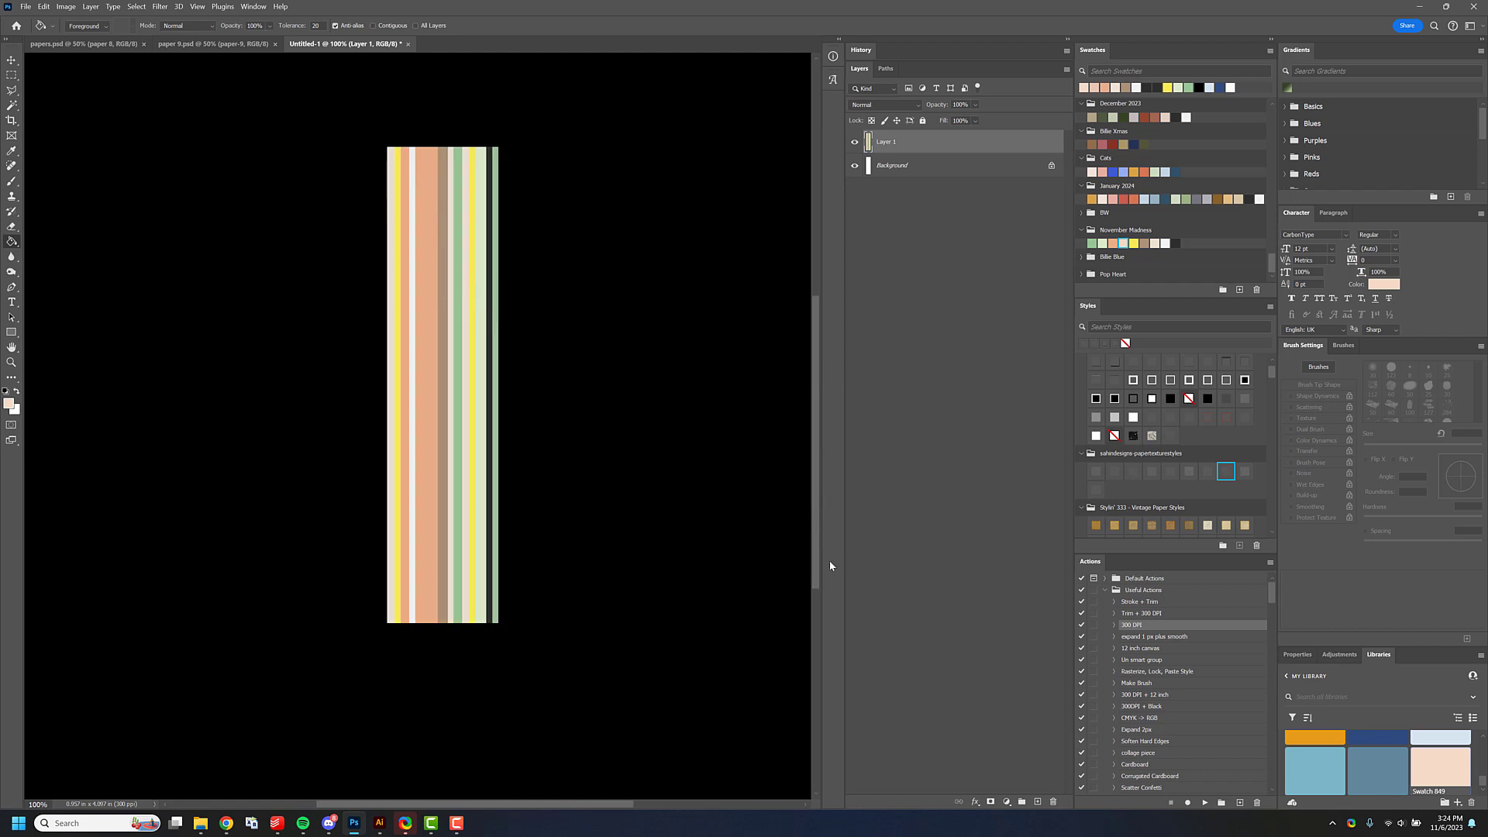
Switch to the browser, dismiss the Commercial Use license notice, and search DigitalScrapbook.com for plaid maker.
click(227, 823)
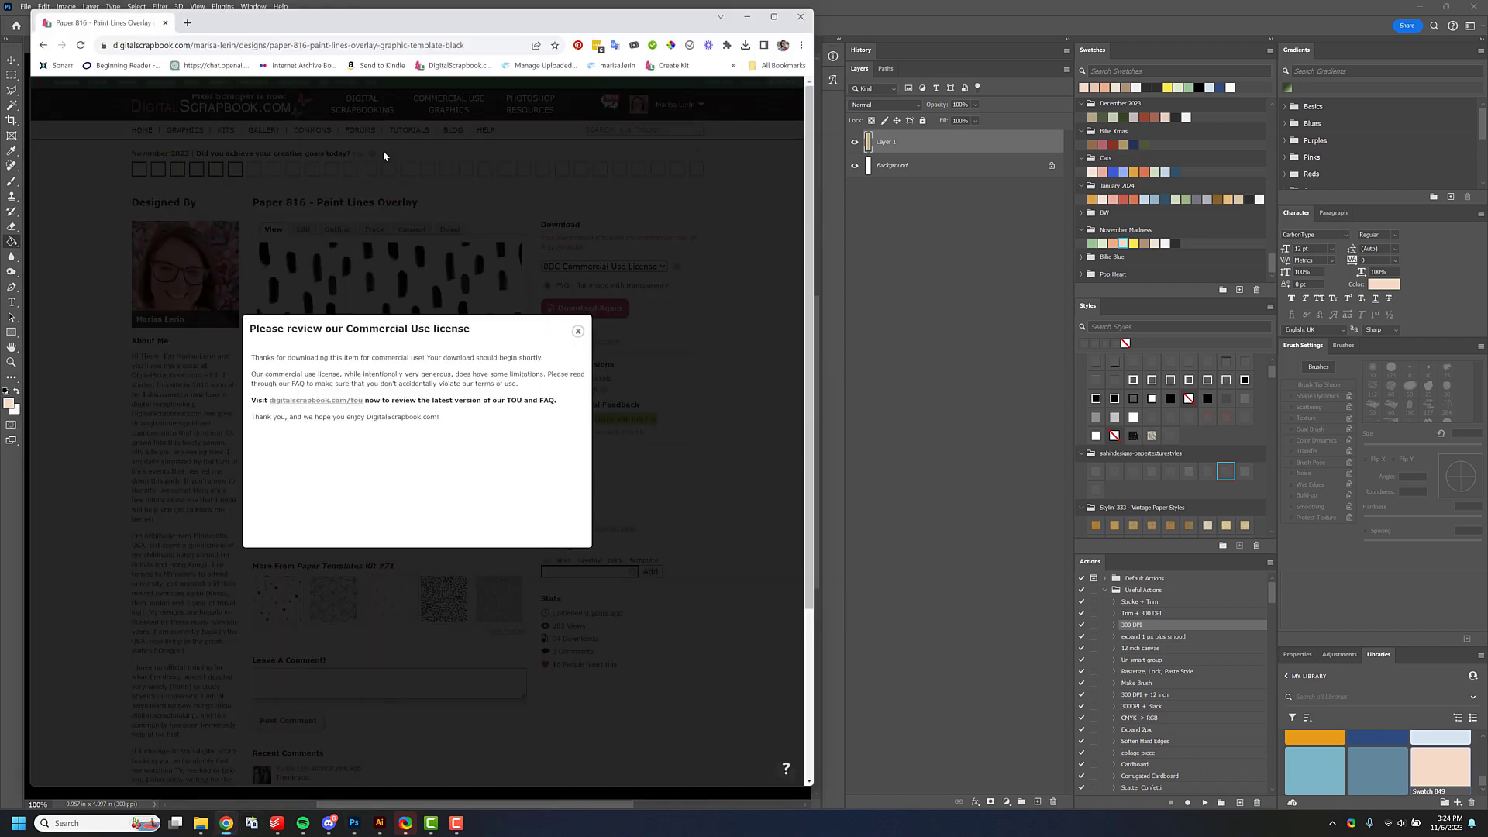
click(577, 331)
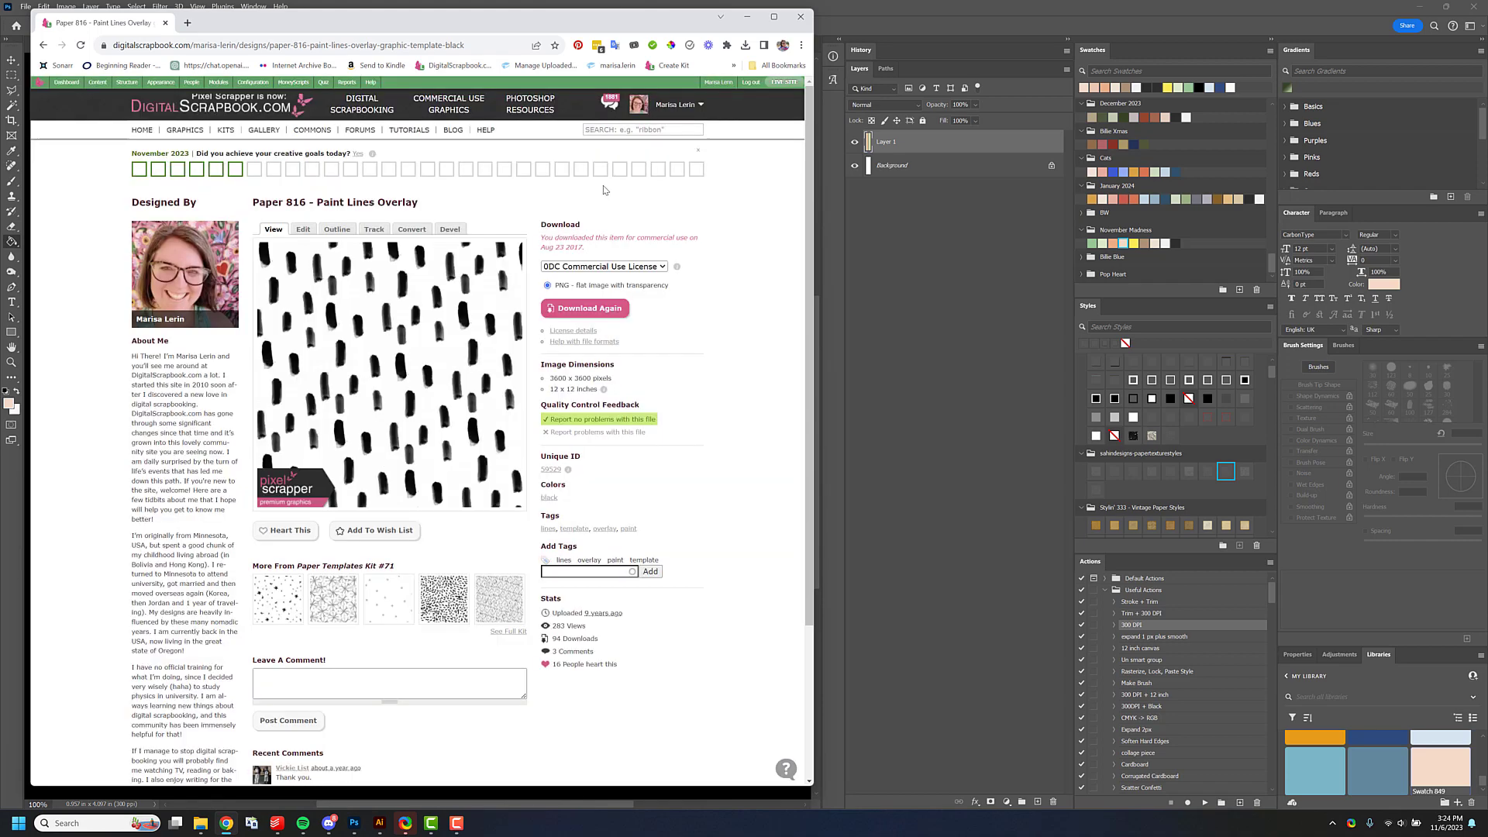
click(625, 131)
text(plaid ak)
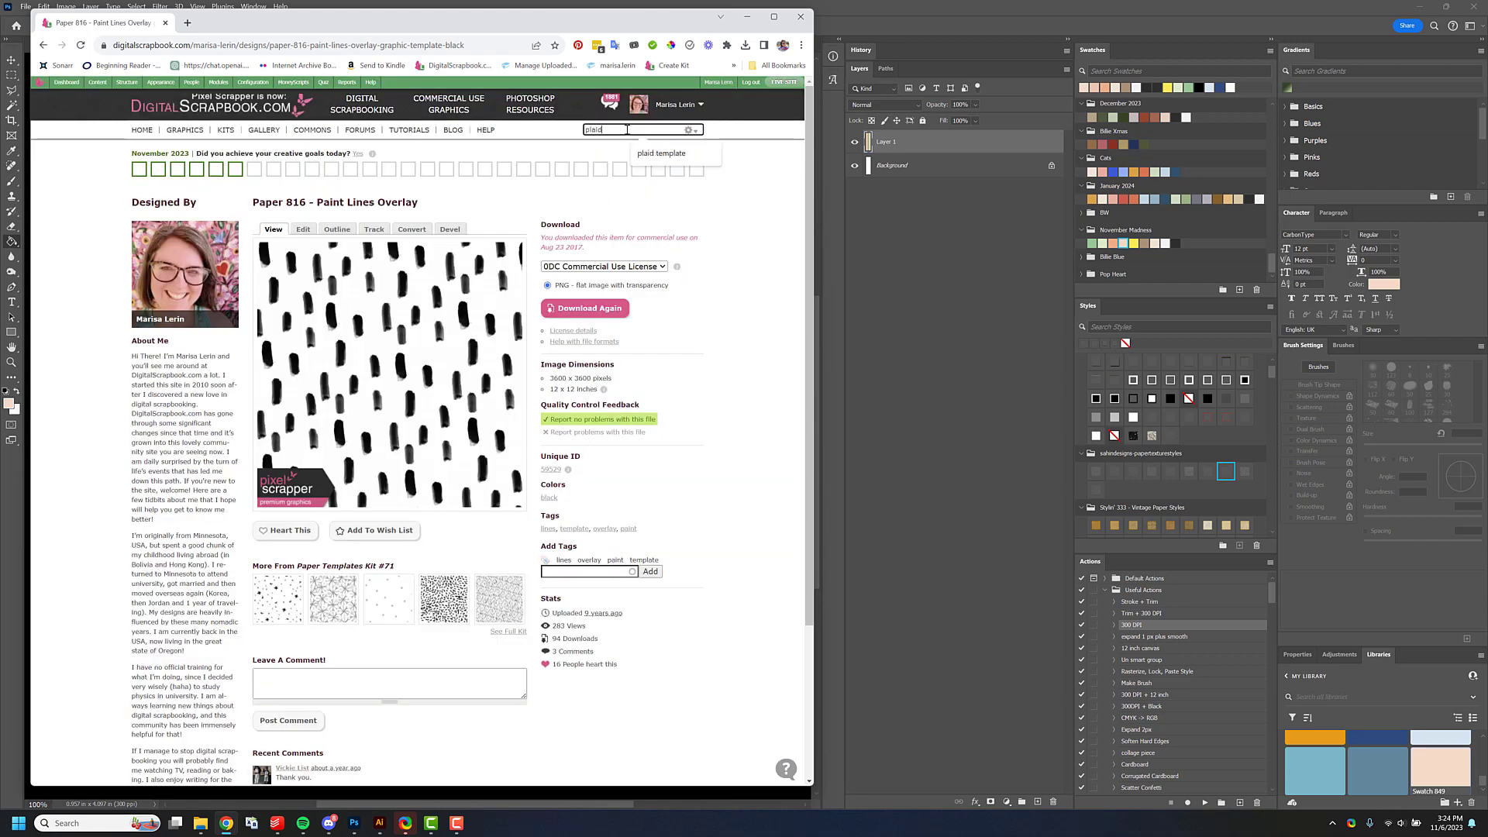
key(BackSpace)
key(BackSpace)
text(maker)
key(Return)
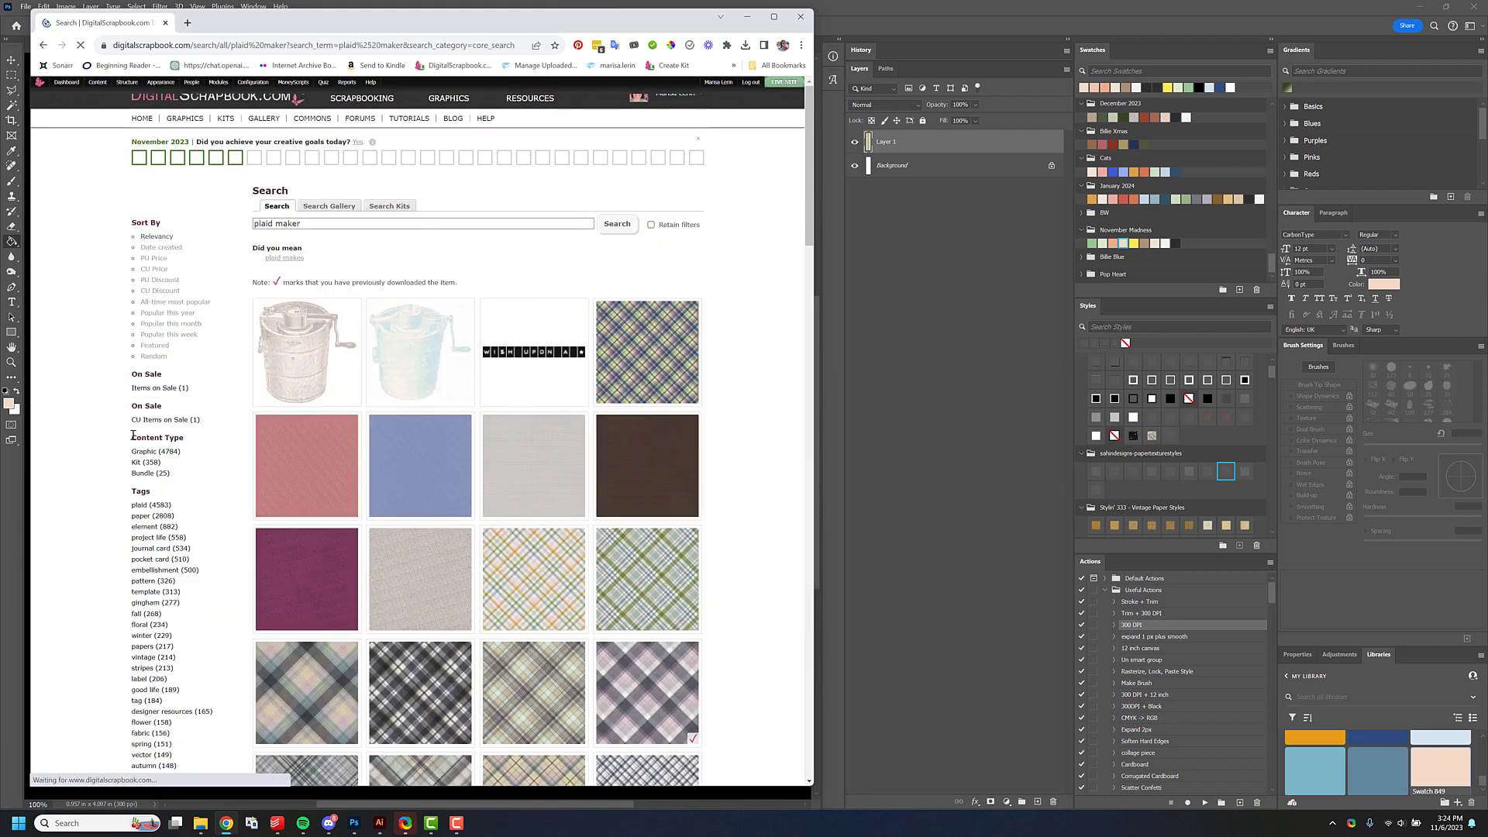
Filter the search results to kits by the Sahin Designs creator, view the Plaid Maker Kit page, and return to Photoshop.
click(138, 478)
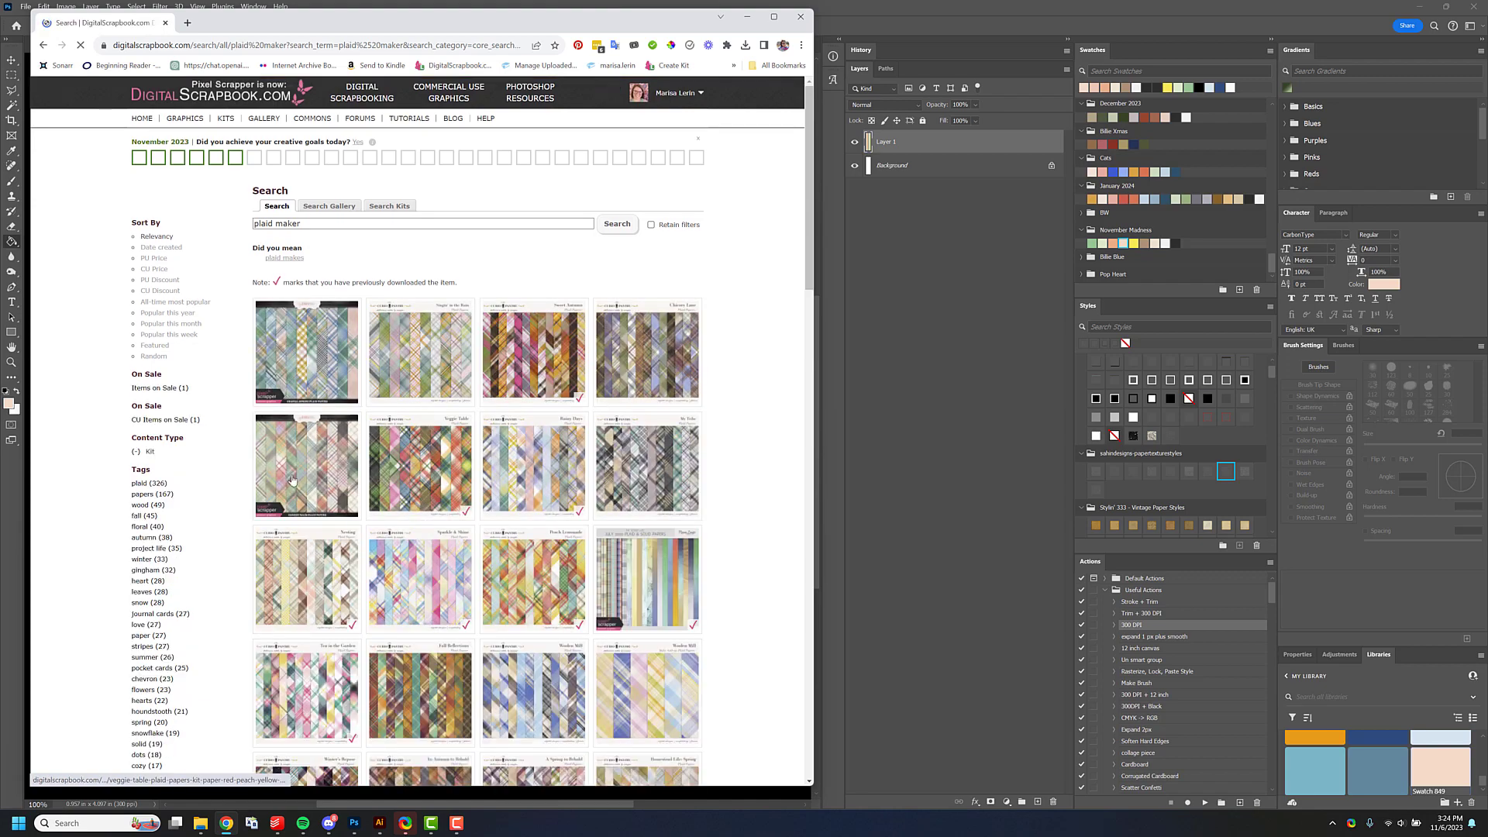
scroll(194, 477, down, 3)
scroll(194, 476, down, 8)
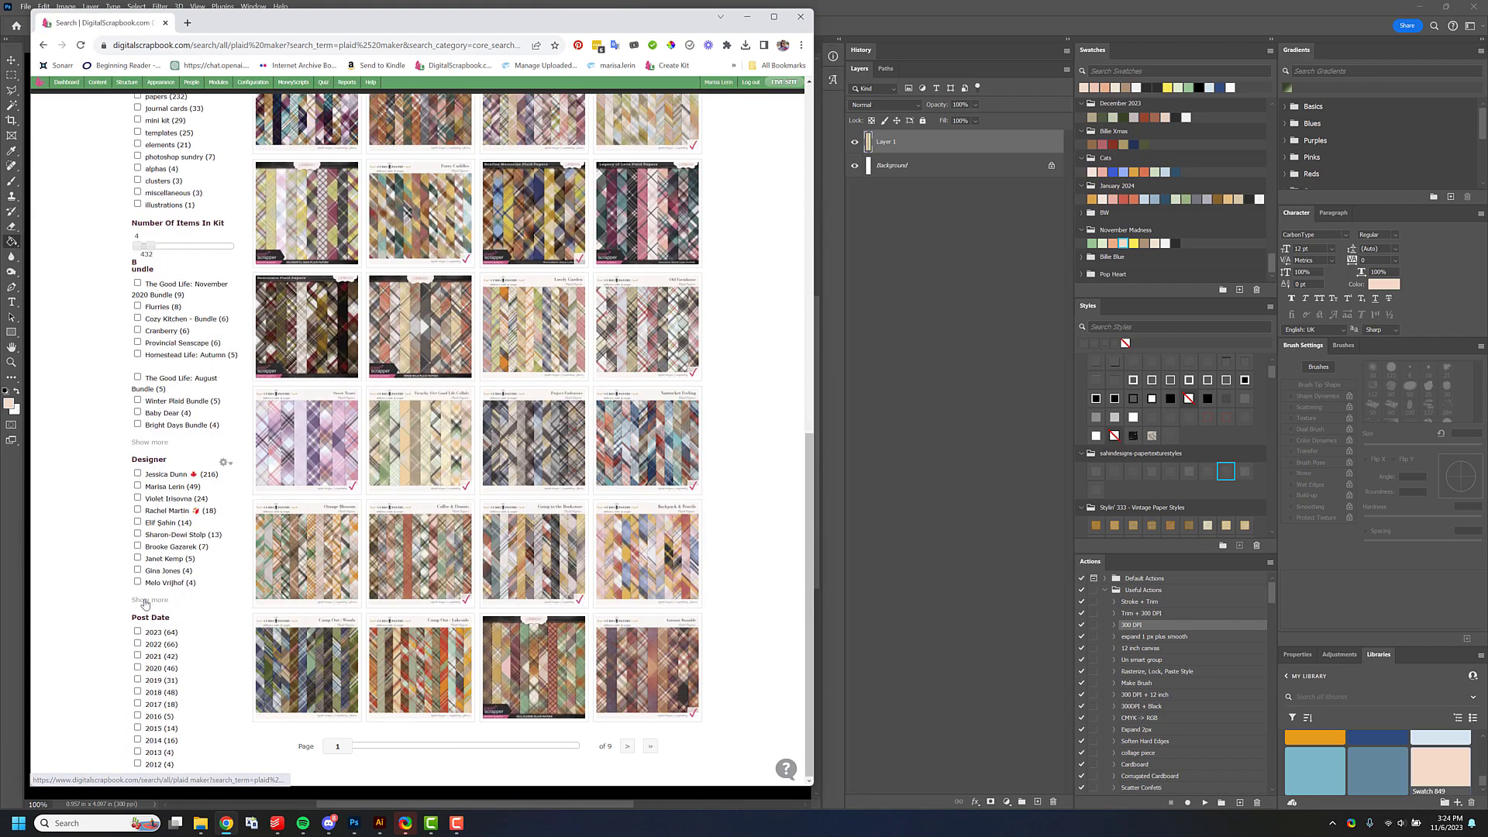
click(138, 522)
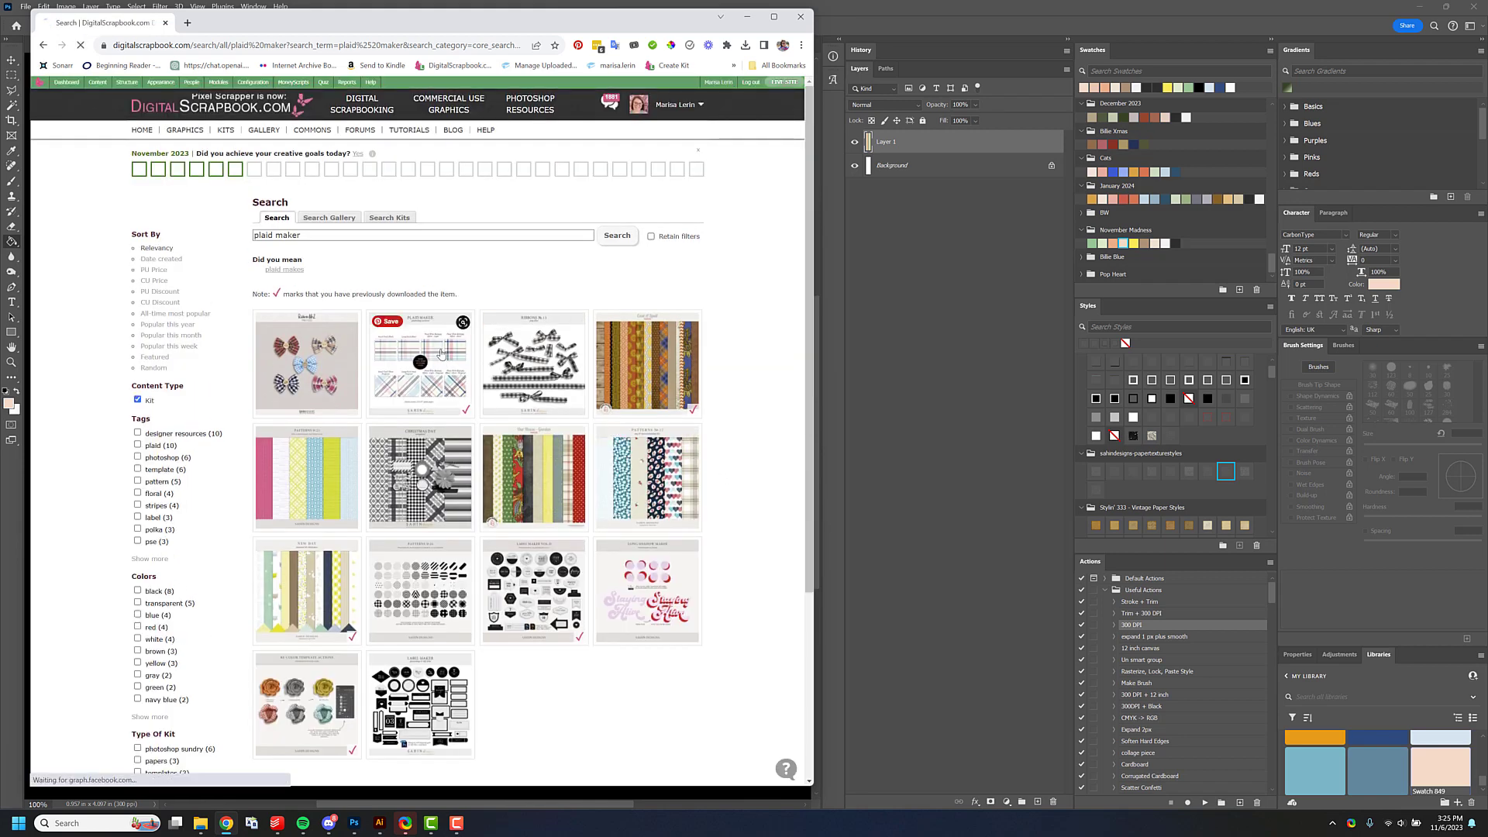
click(445, 356)
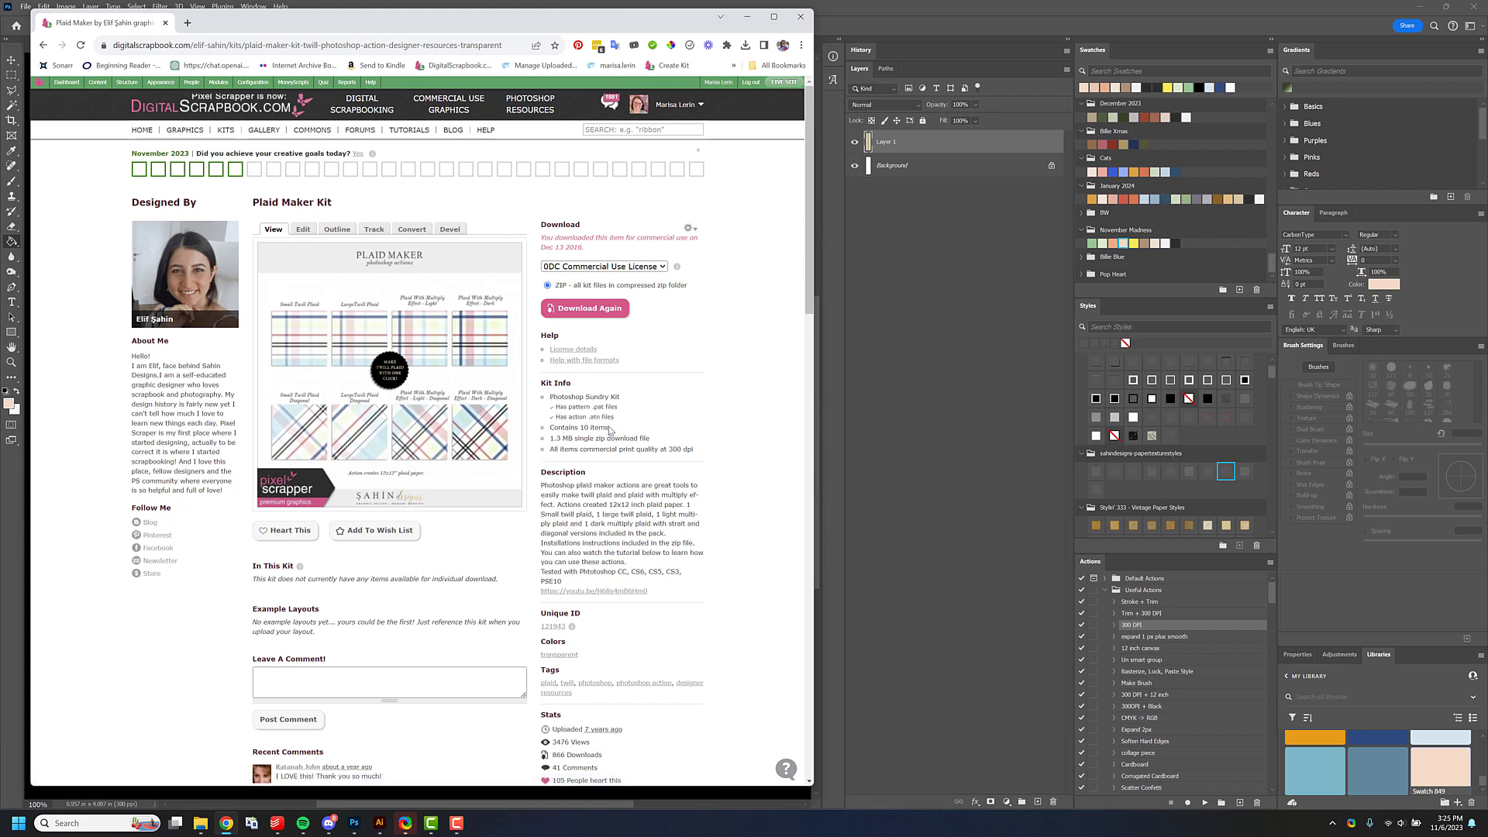
click(747, 16)
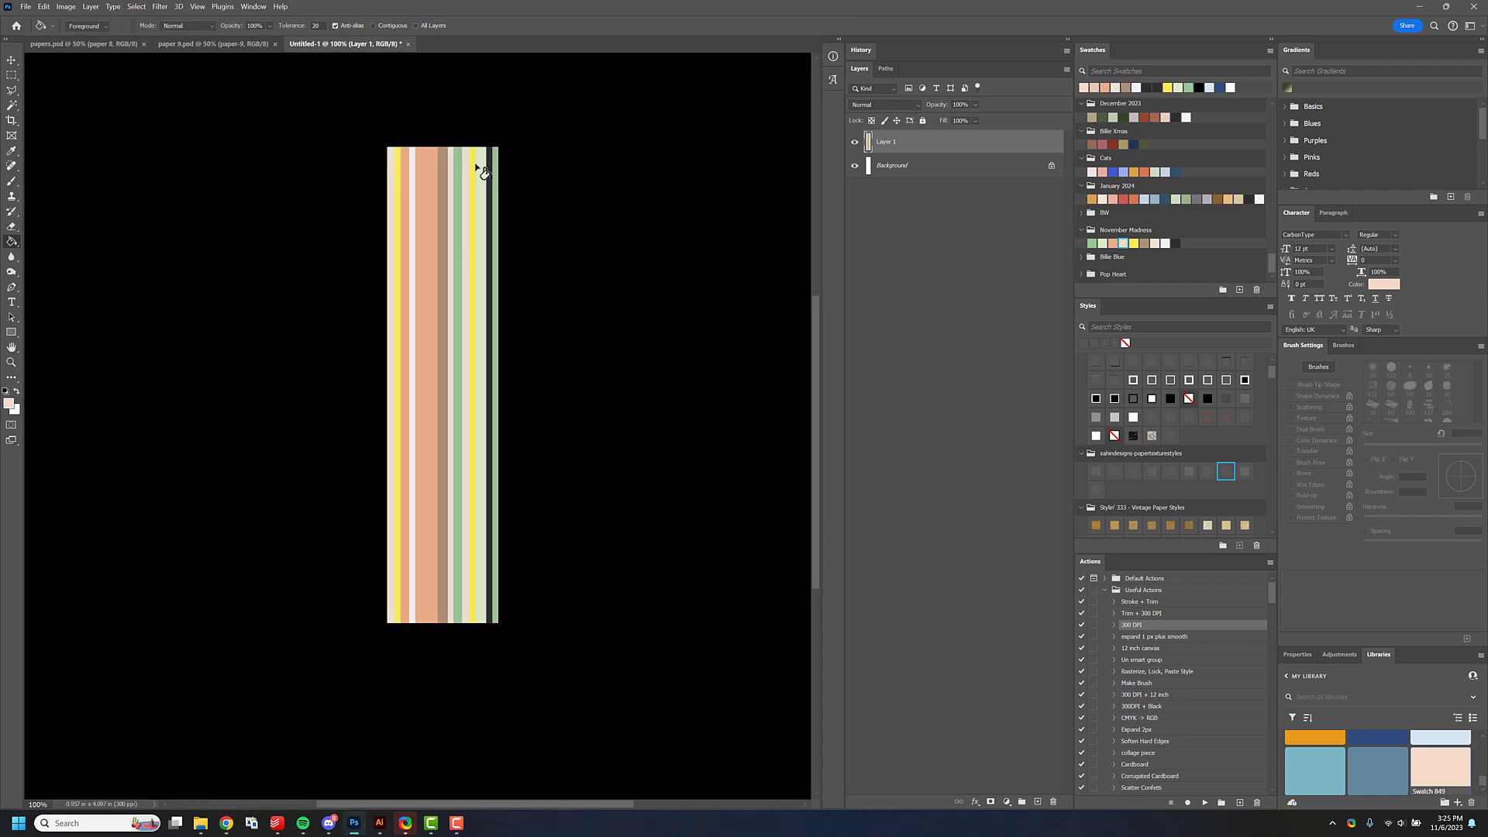
Run the Multiply Plaid Light Diagonal action from the Sahin Designs - Plaid Maker set on the stripes, accepting the default pattern settings.
click(12, 60)
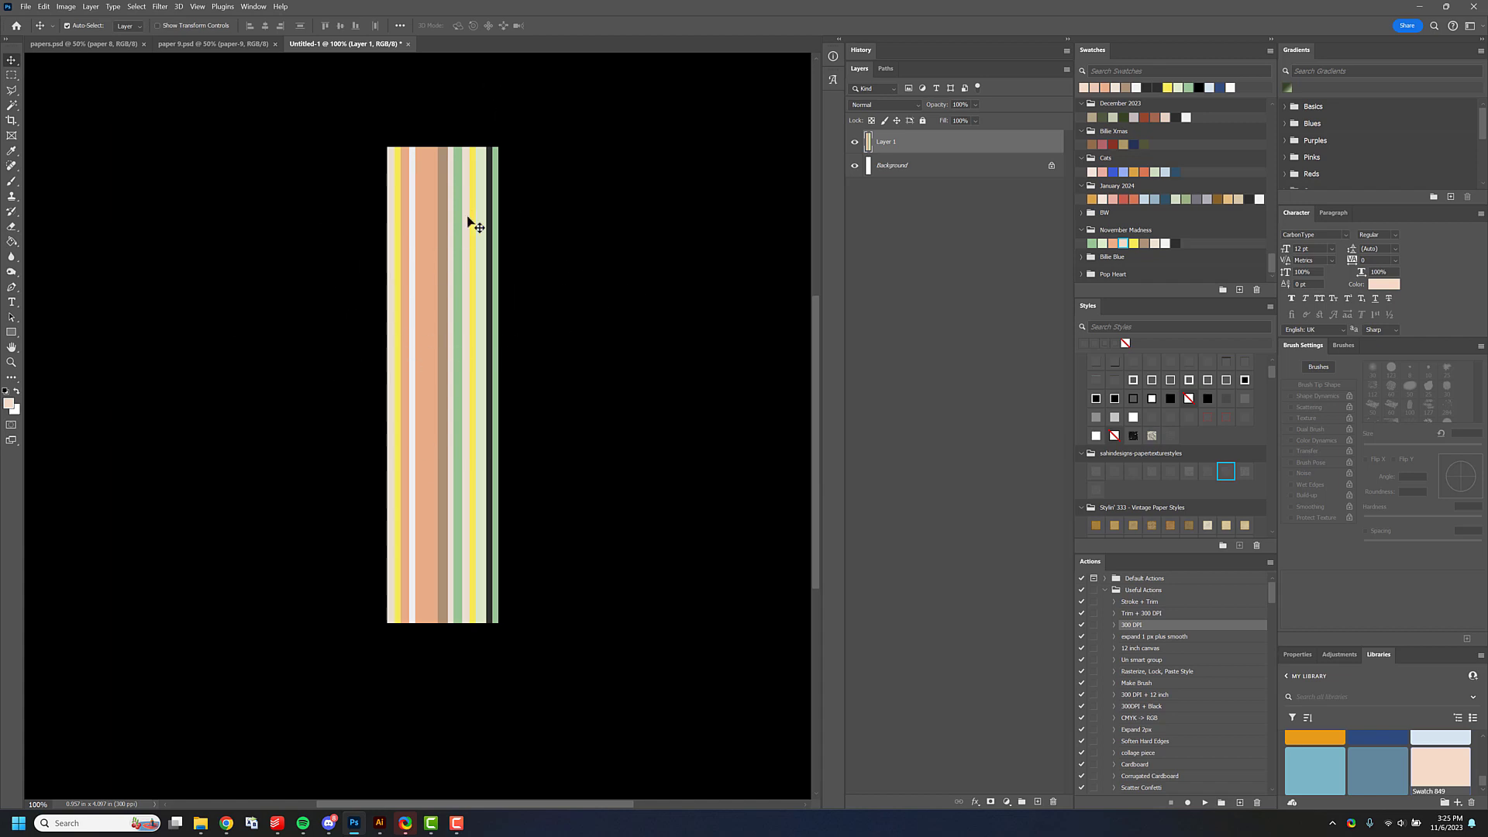
scroll(1182, 673, down, 10)
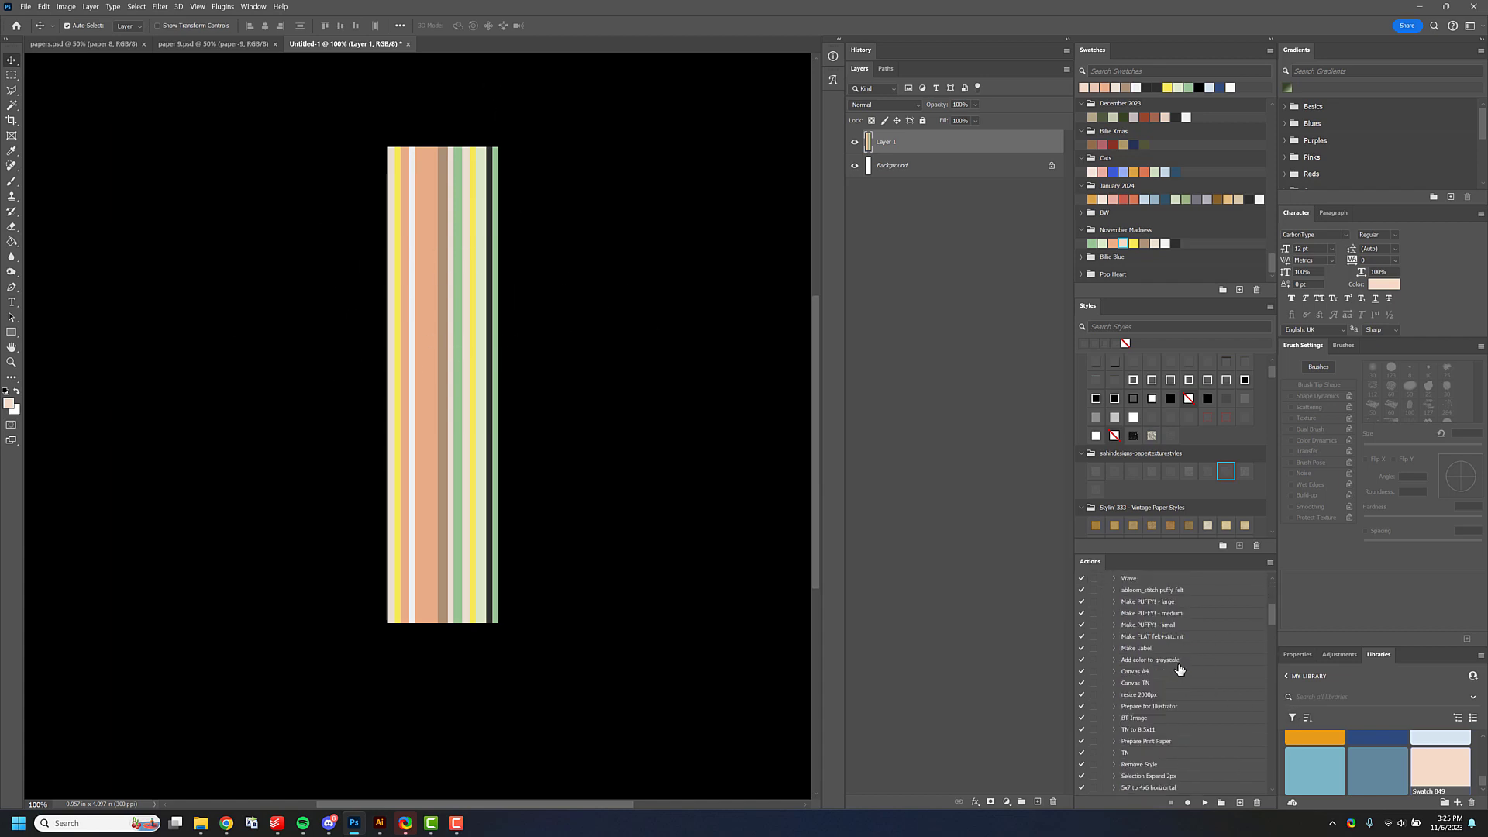
scroll(1178, 668, down, 6)
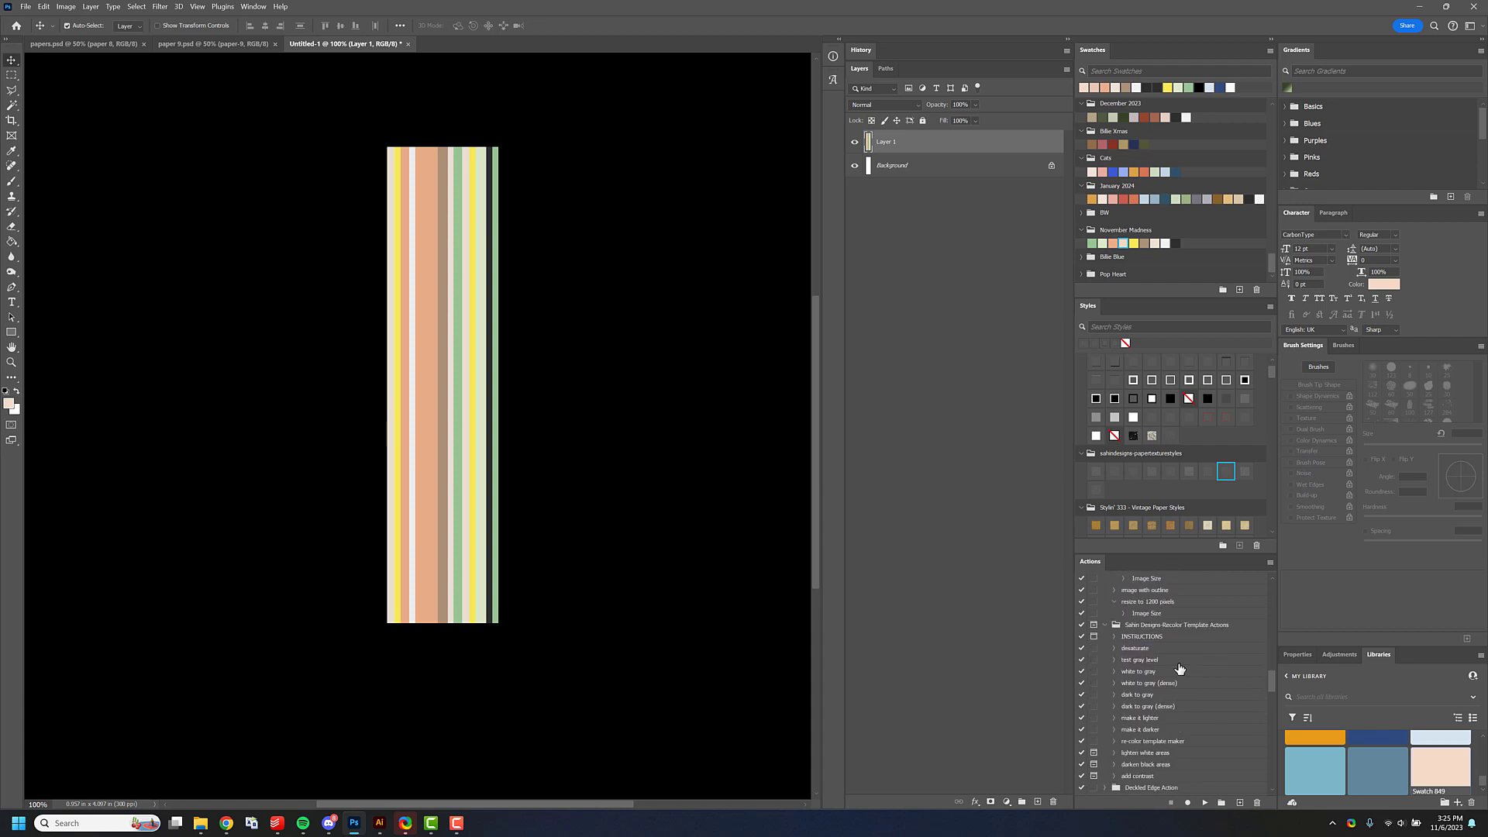
scroll(1177, 668, down, 3)
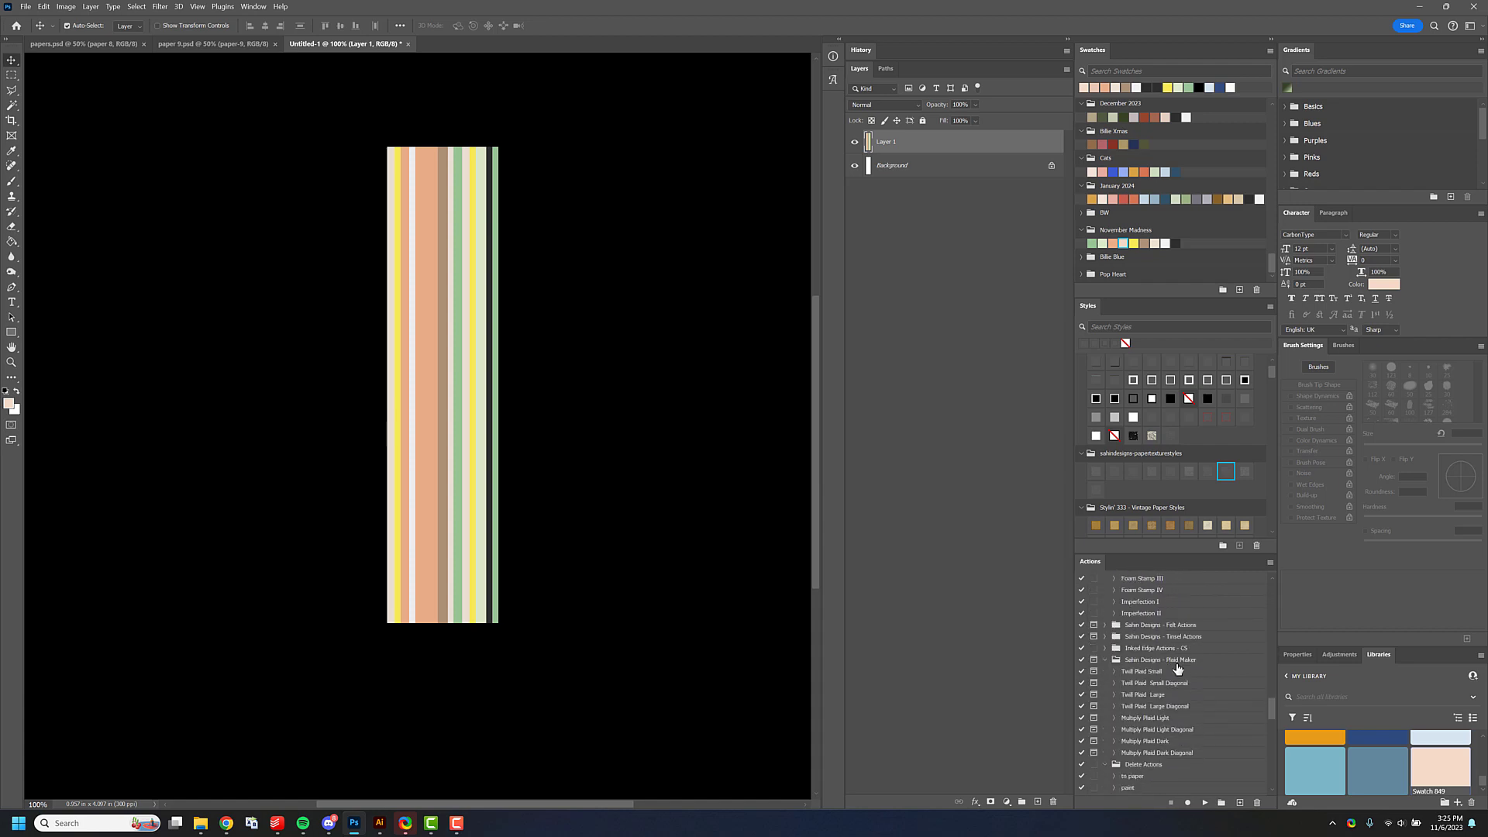
click(1171, 730)
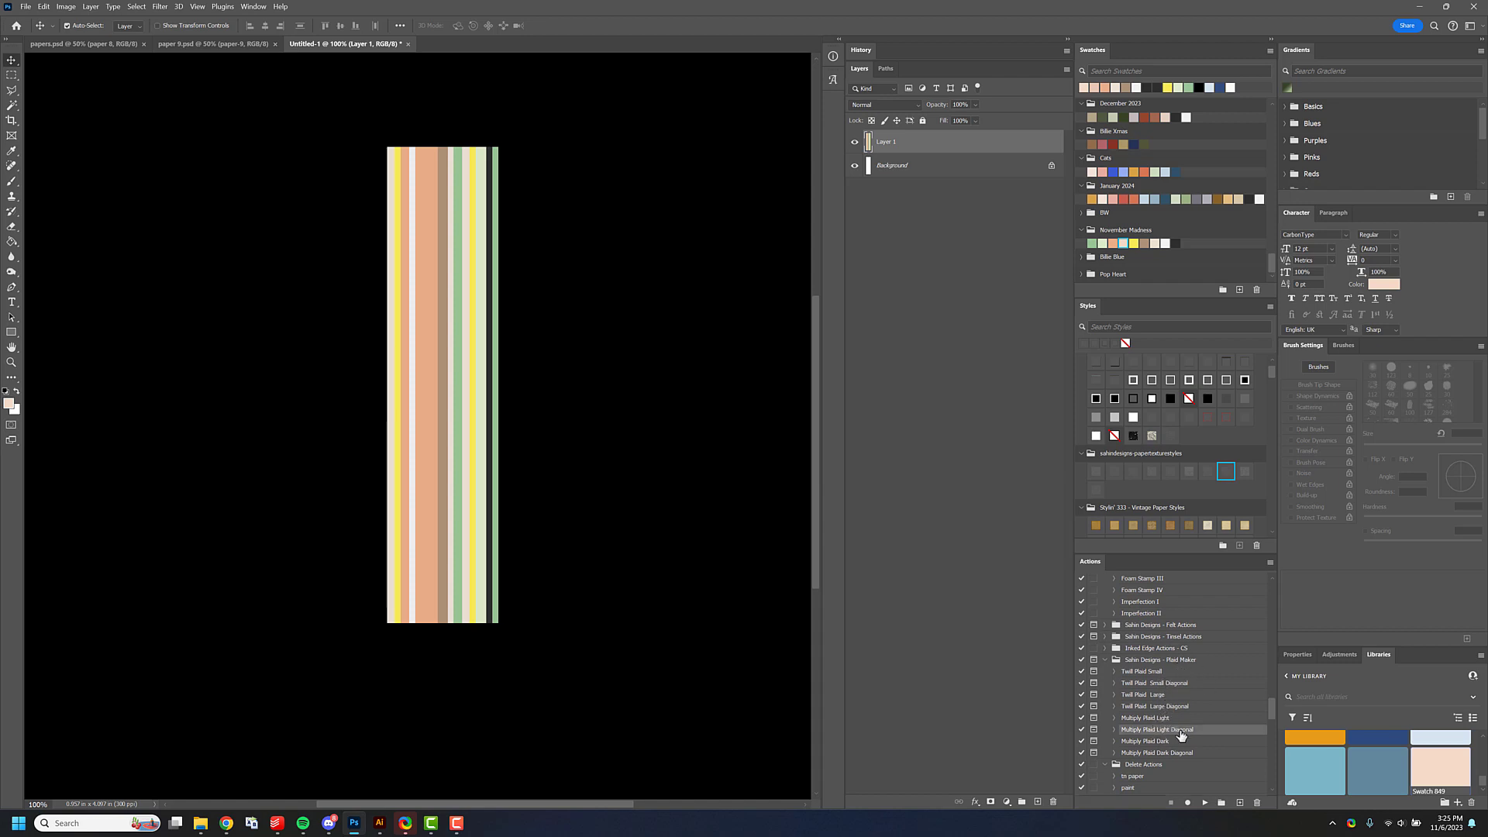
click(1205, 804)
key(Return)
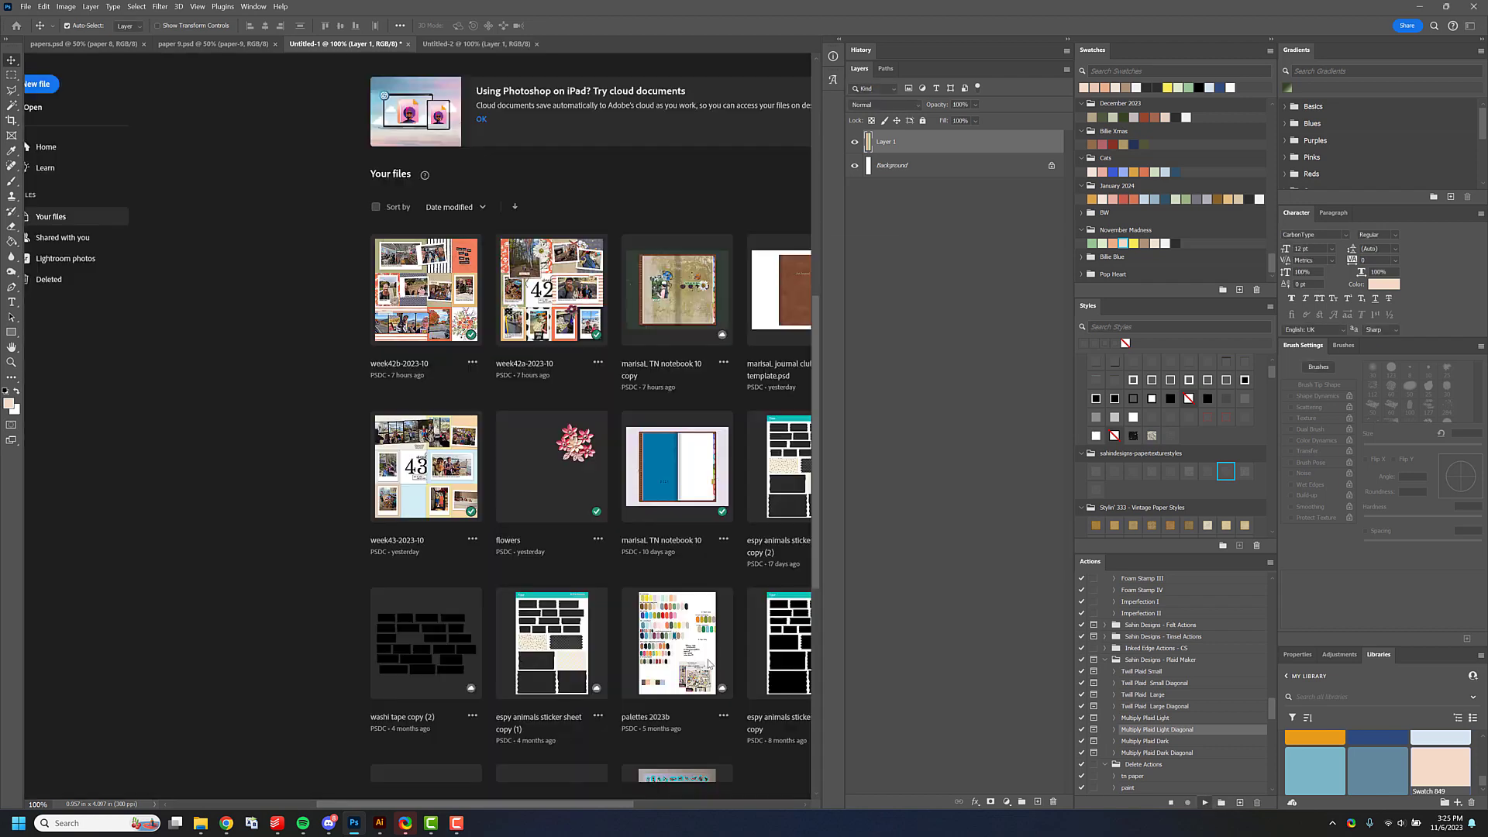
key(Return)
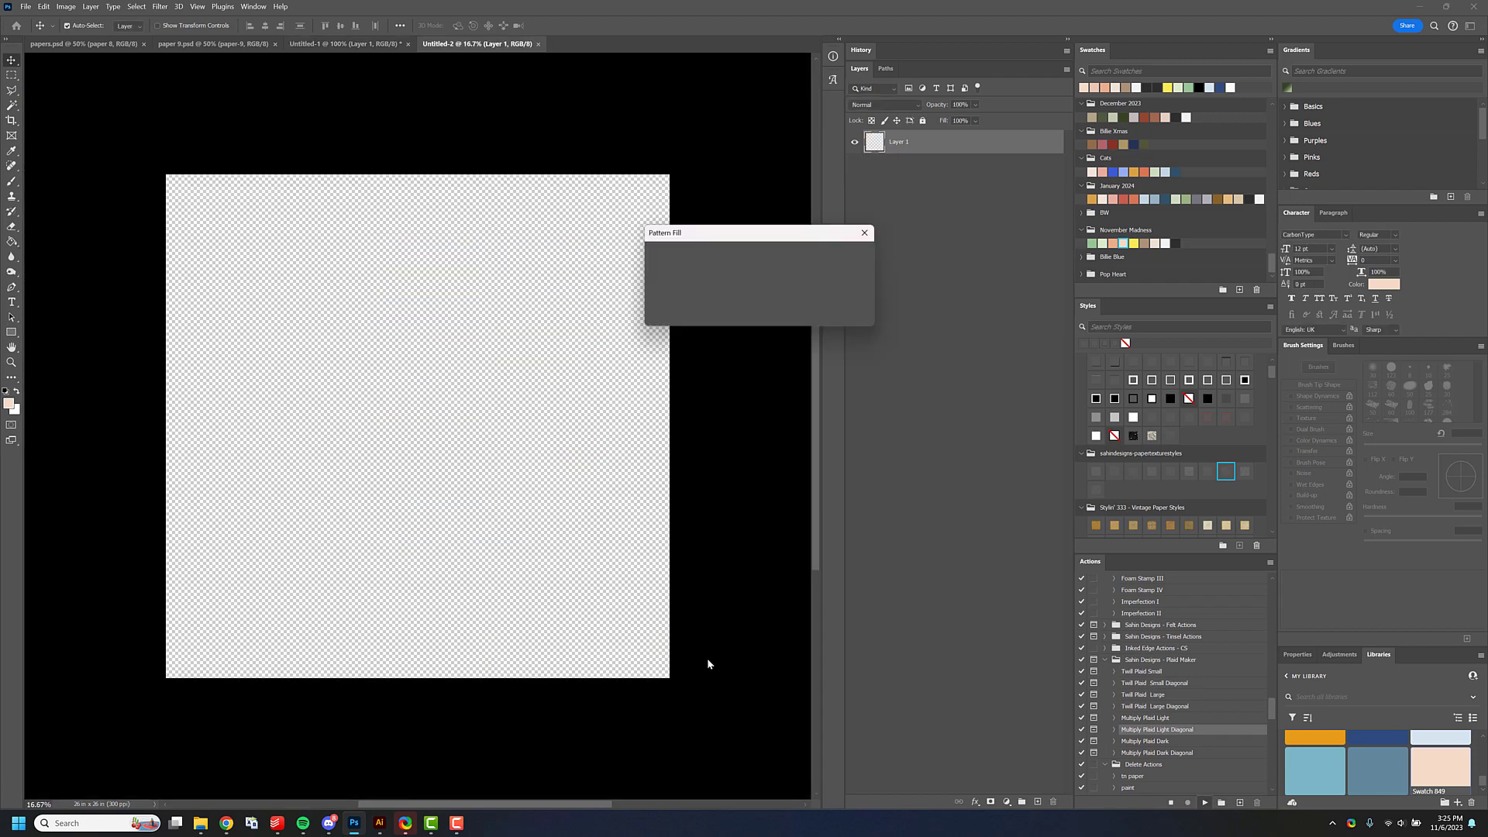
key(Return)
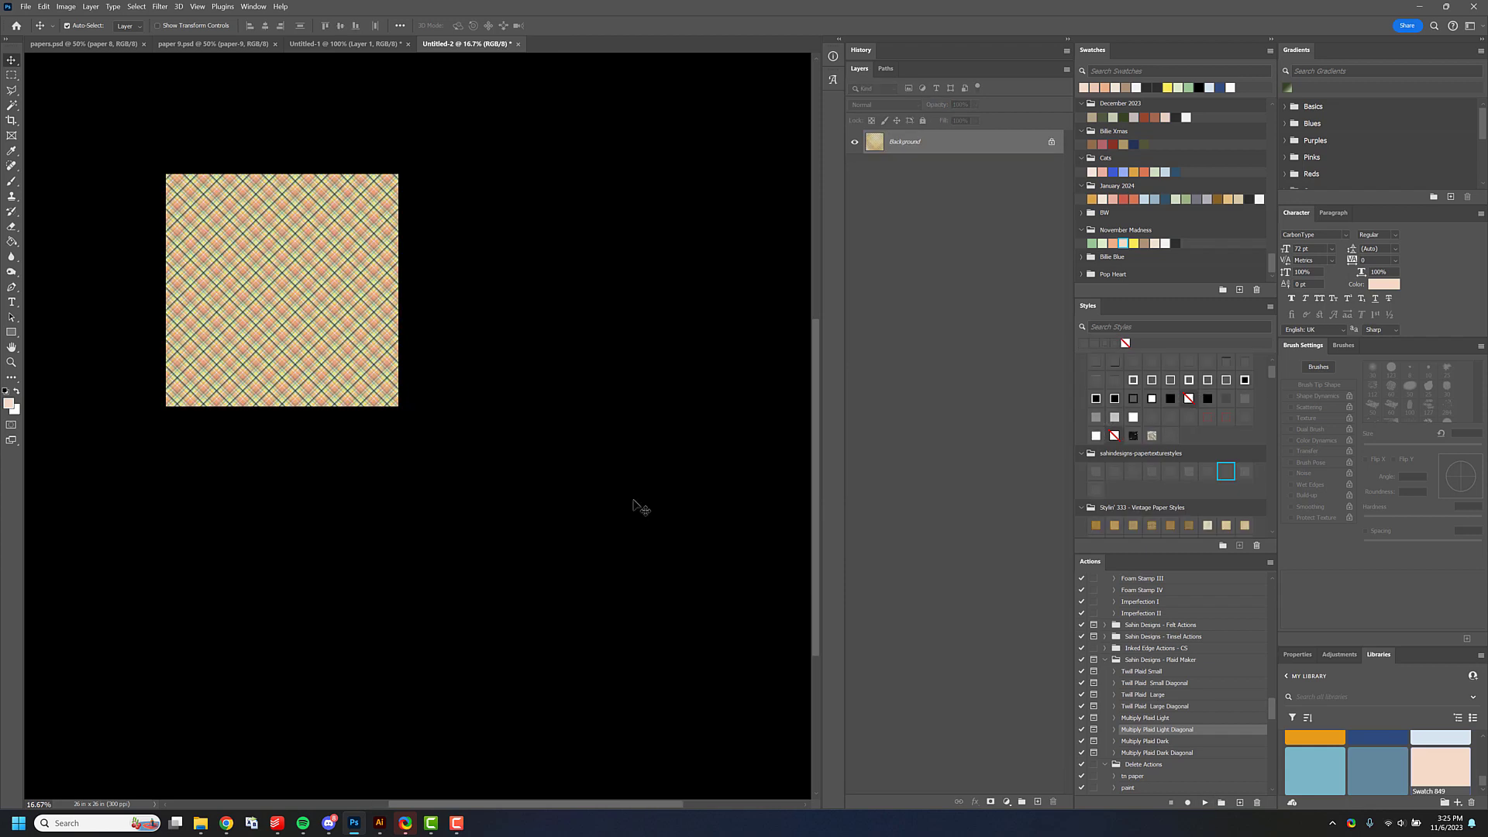
key(z)
click(319, 353)
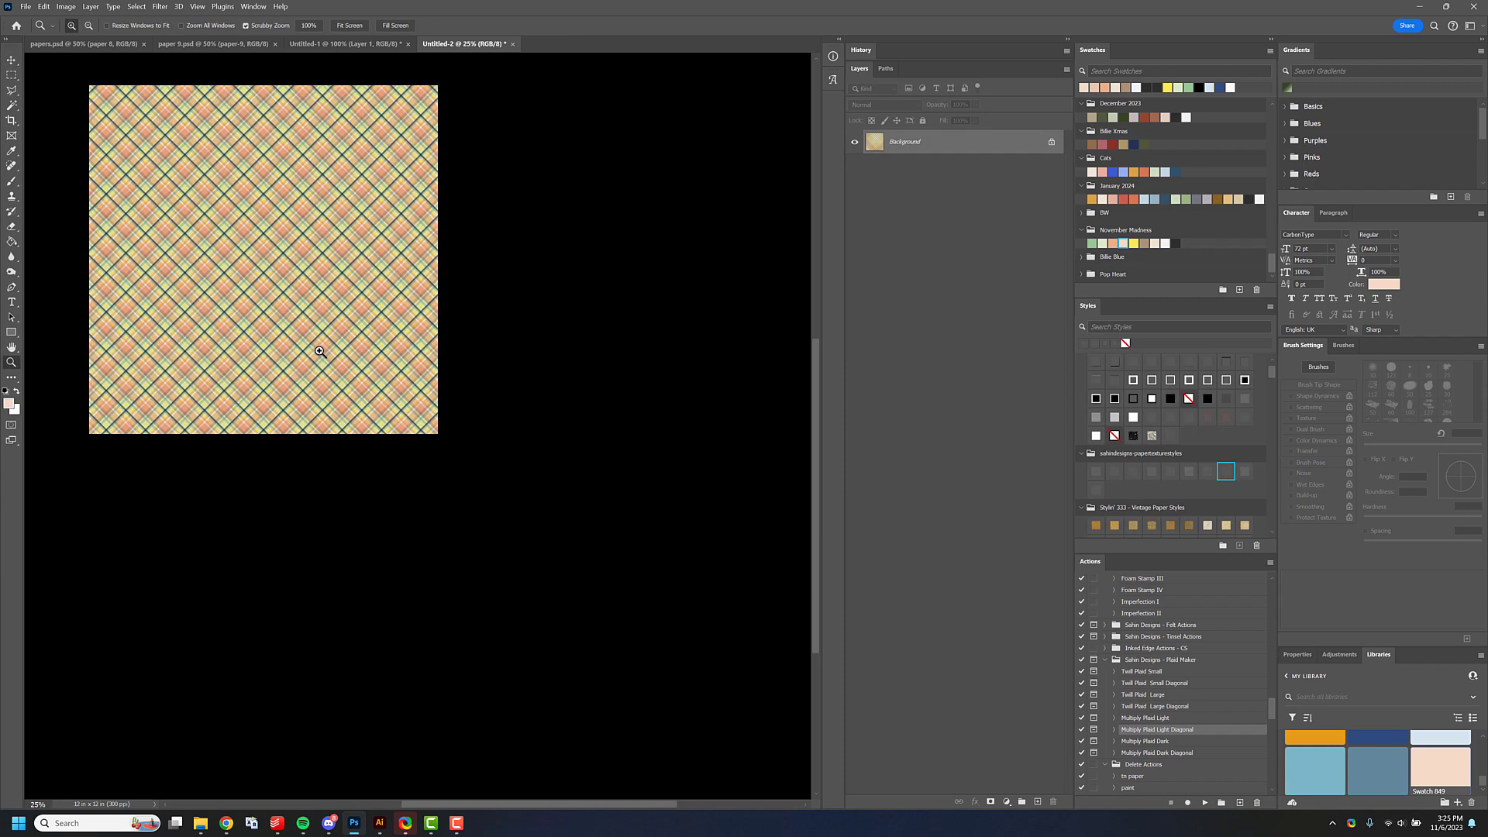
click(504, 470)
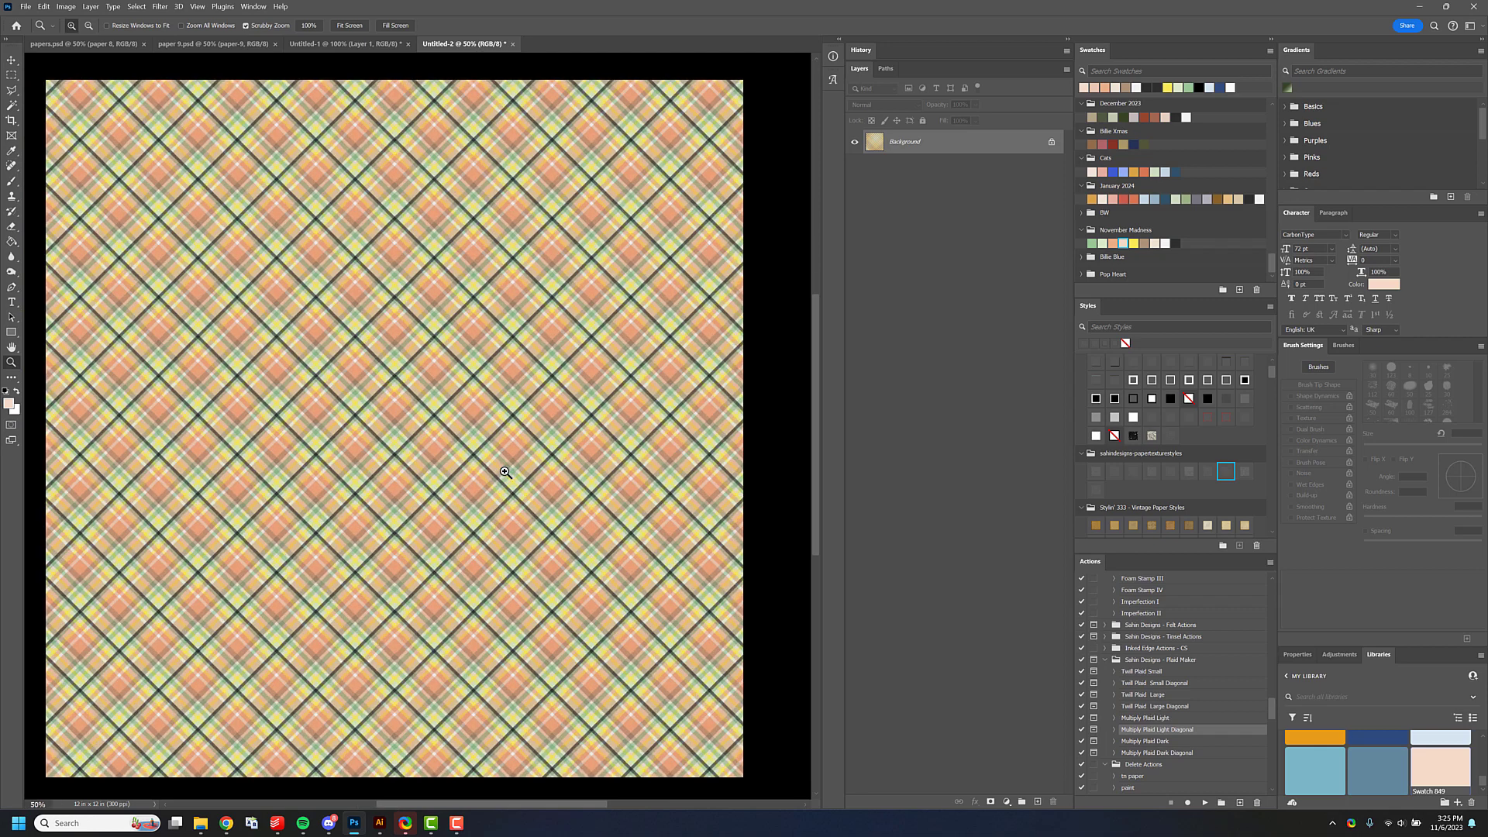
drag(512, 461, 532, 452)
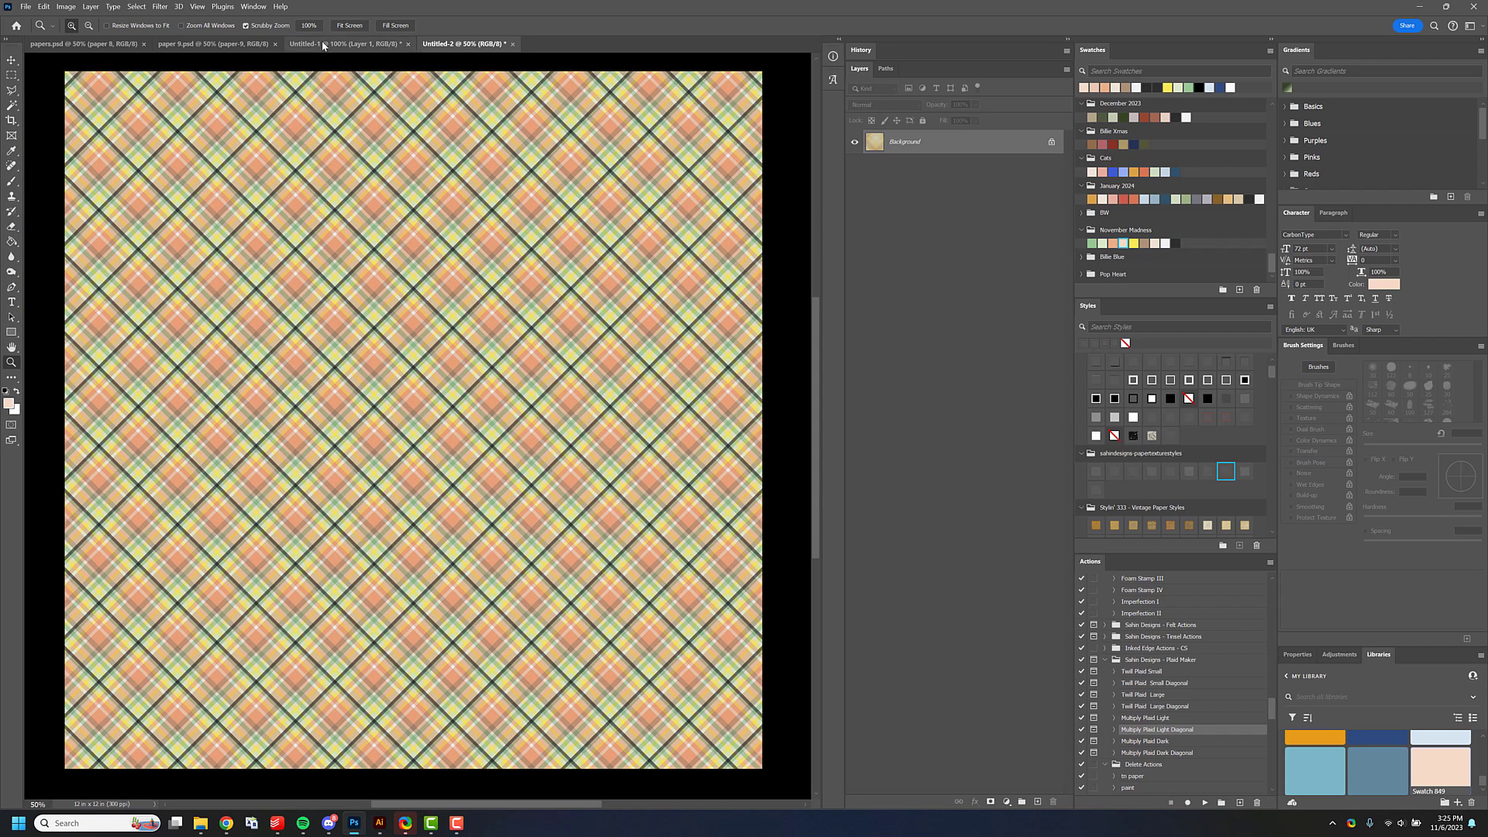
Return to the Untitled-1 stripes and run the Twill Plaid Large action, keeping the pattern fill at 0° and 100% scale.
click(345, 44)
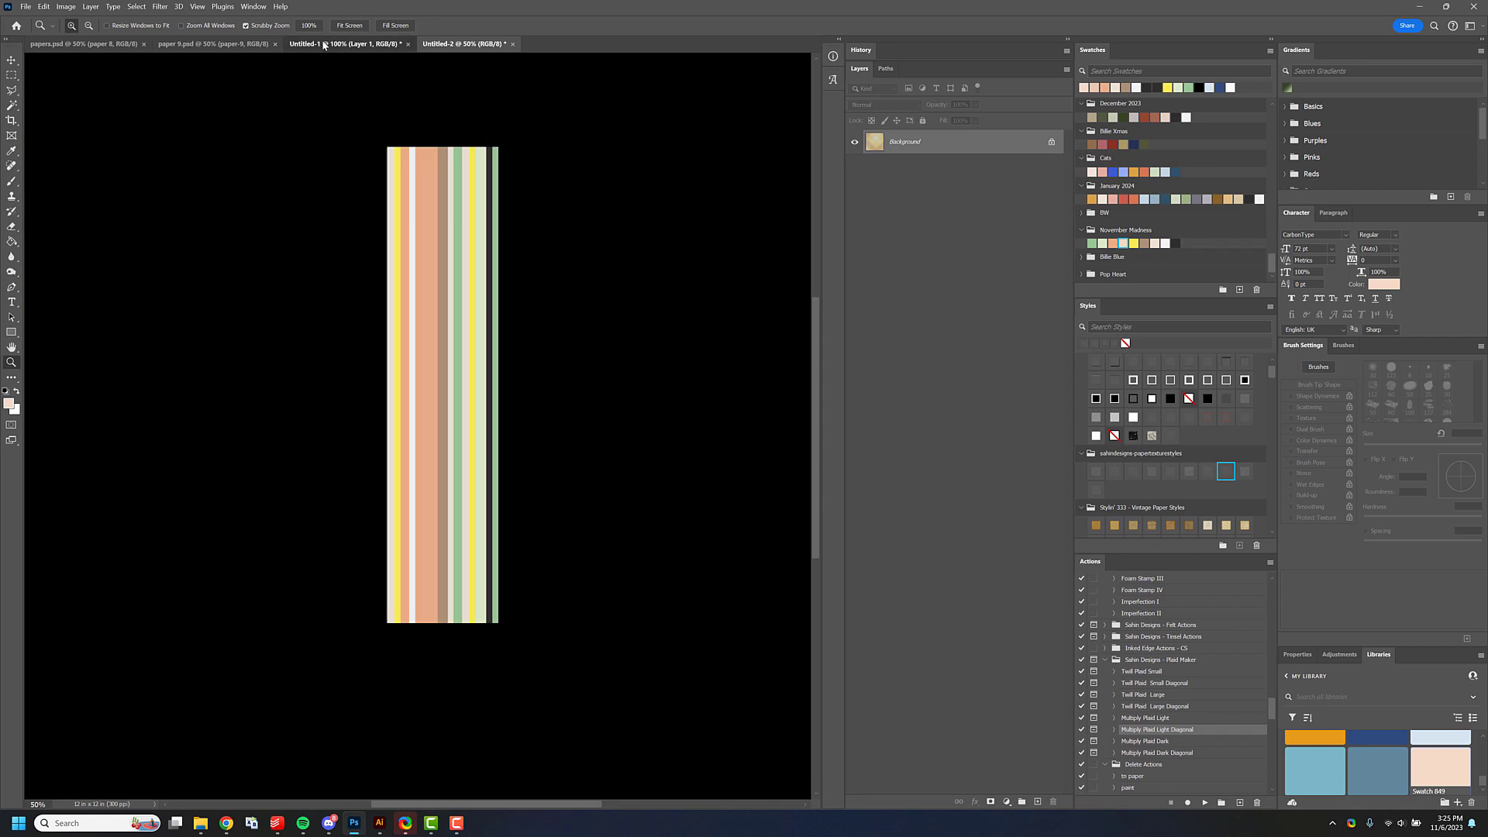
click(1150, 694)
click(1205, 803)
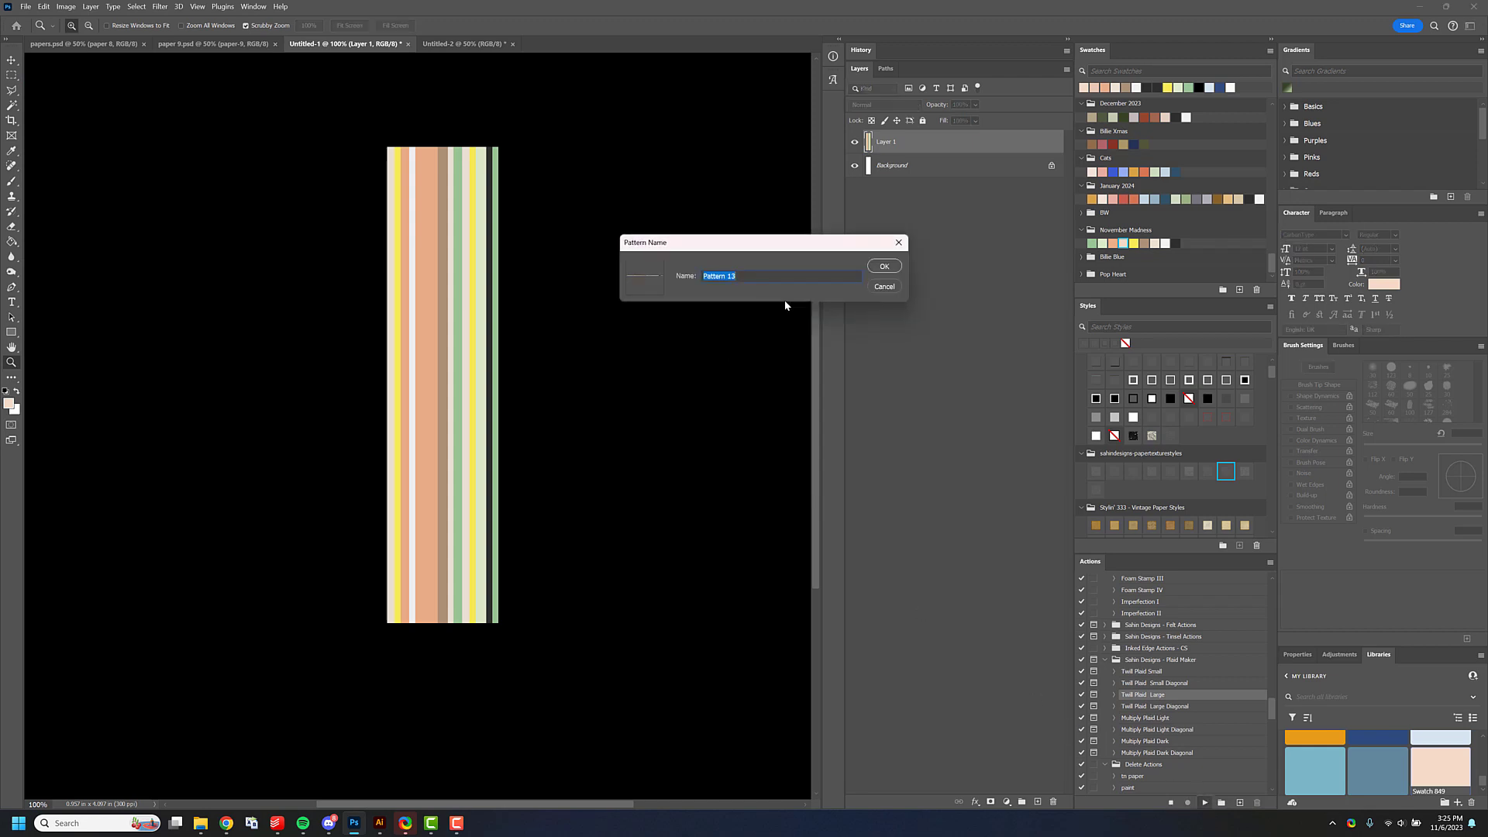
click(884, 266)
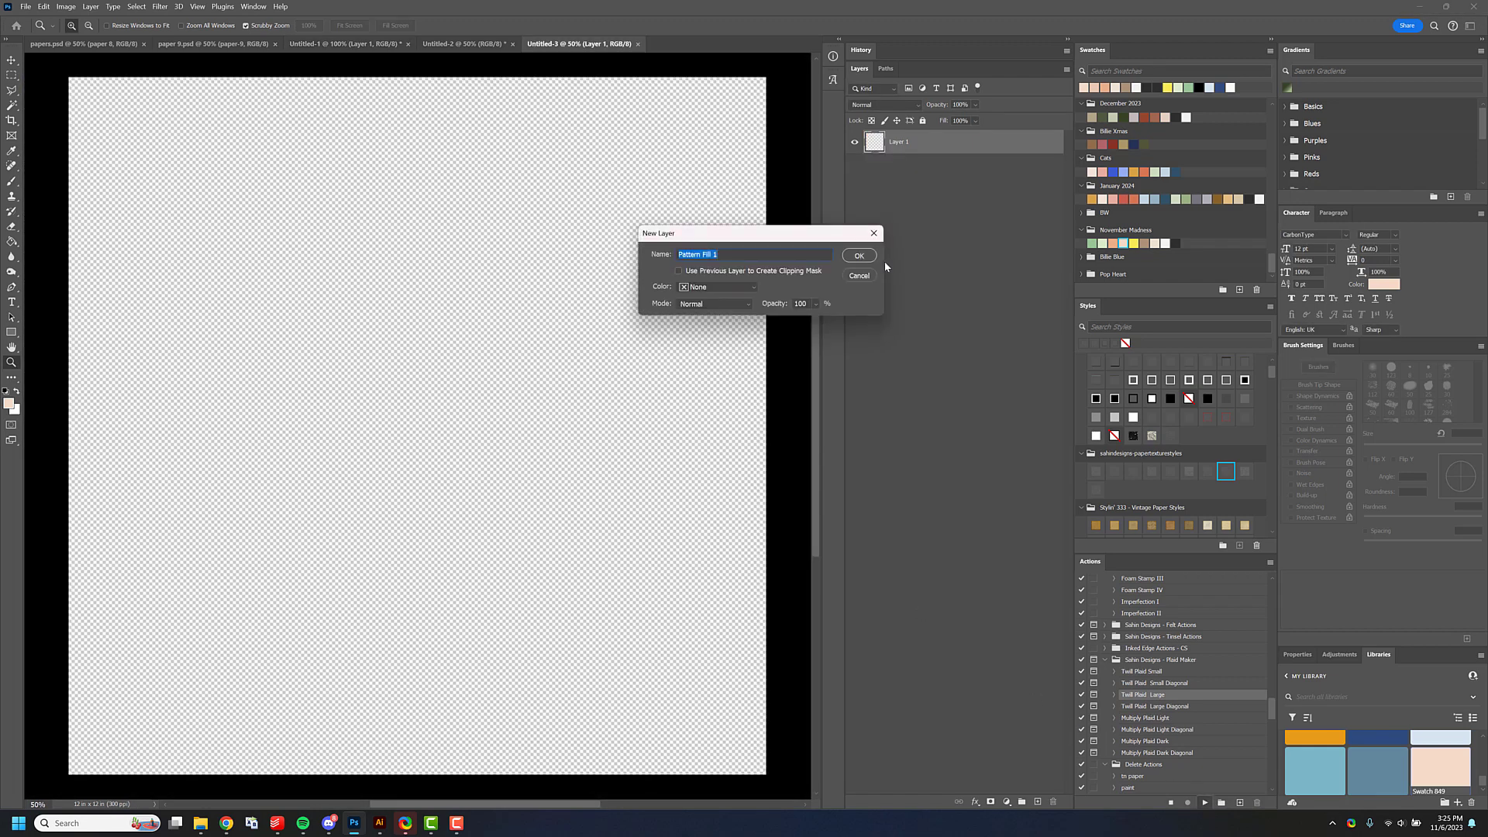
click(858, 258)
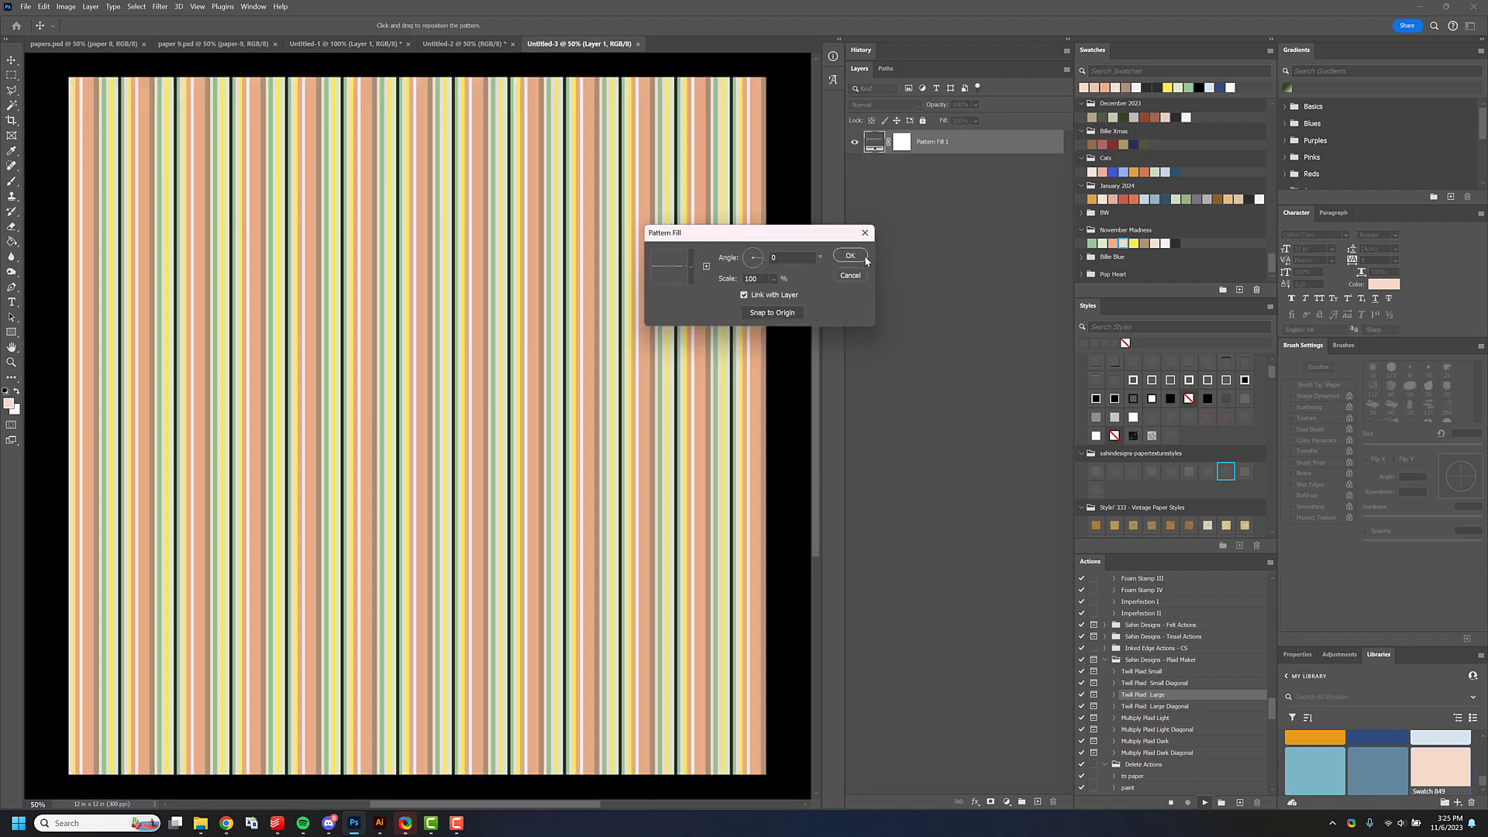
click(863, 255)
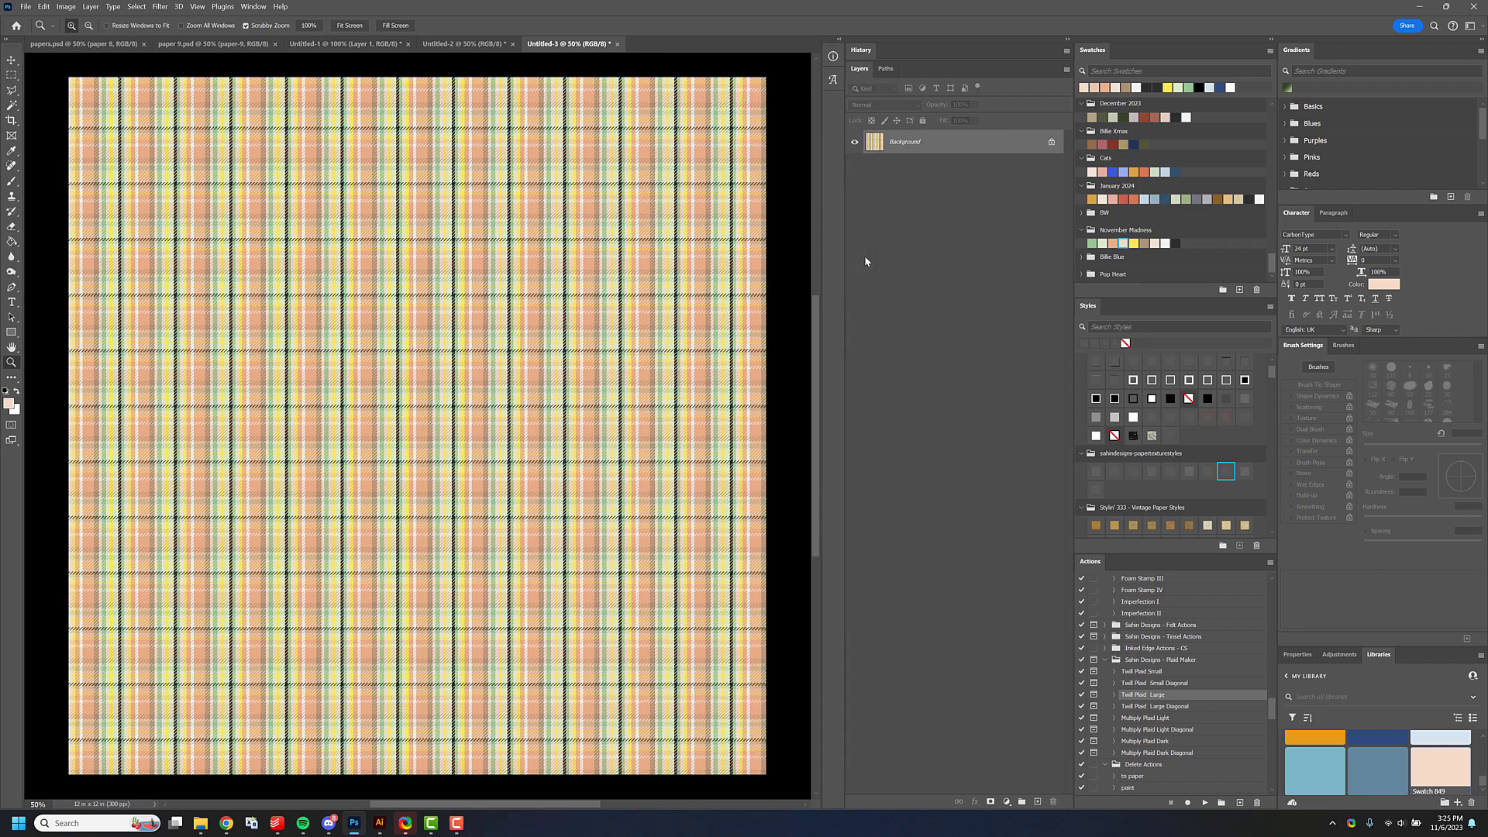
Go back to the Untitled-1 stripes and widen the canvas to 1.3 inches around the centre.
click(339, 44)
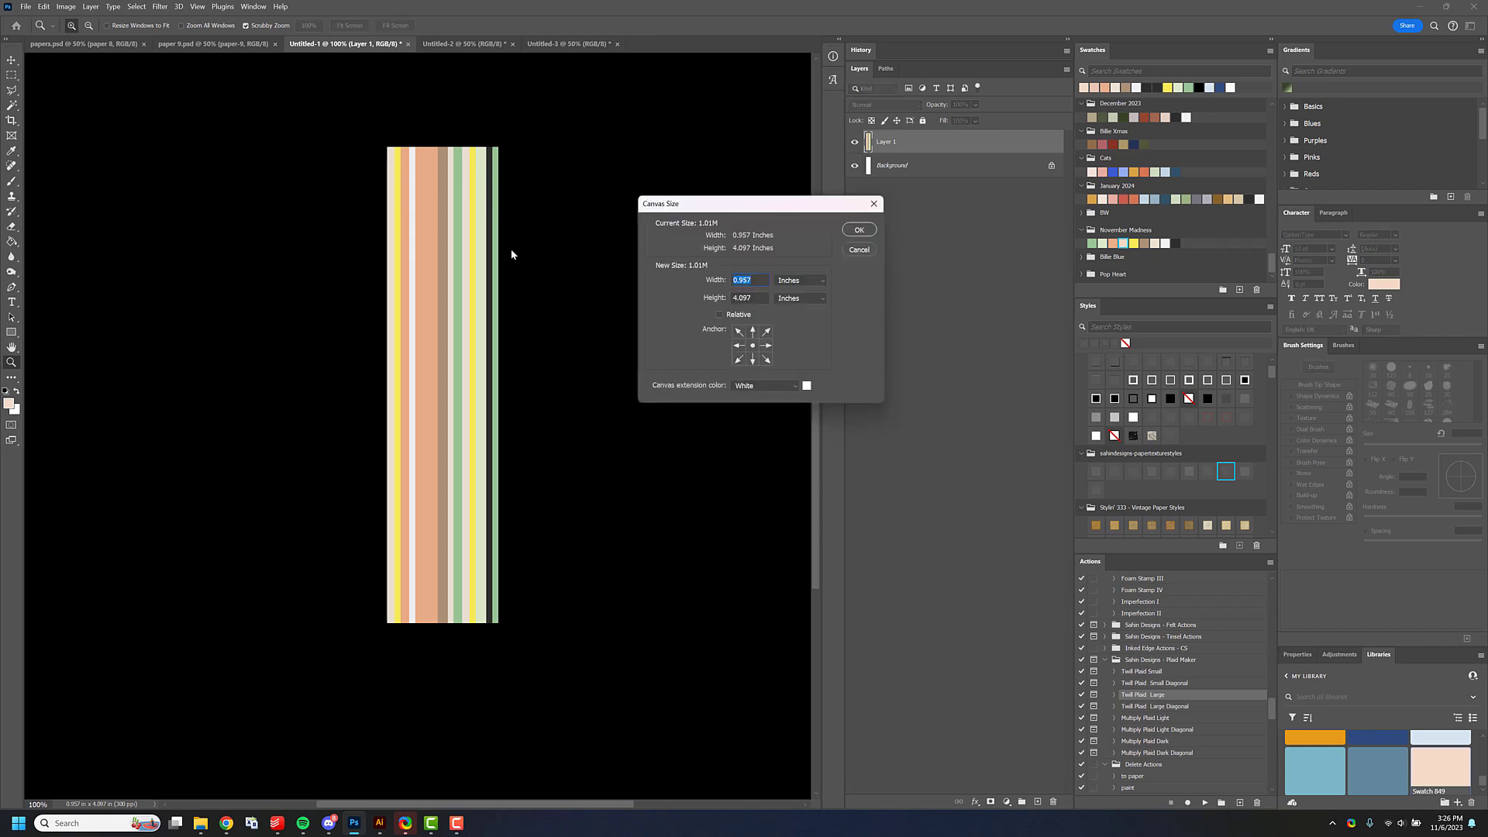
text(1.3)
key(Return)
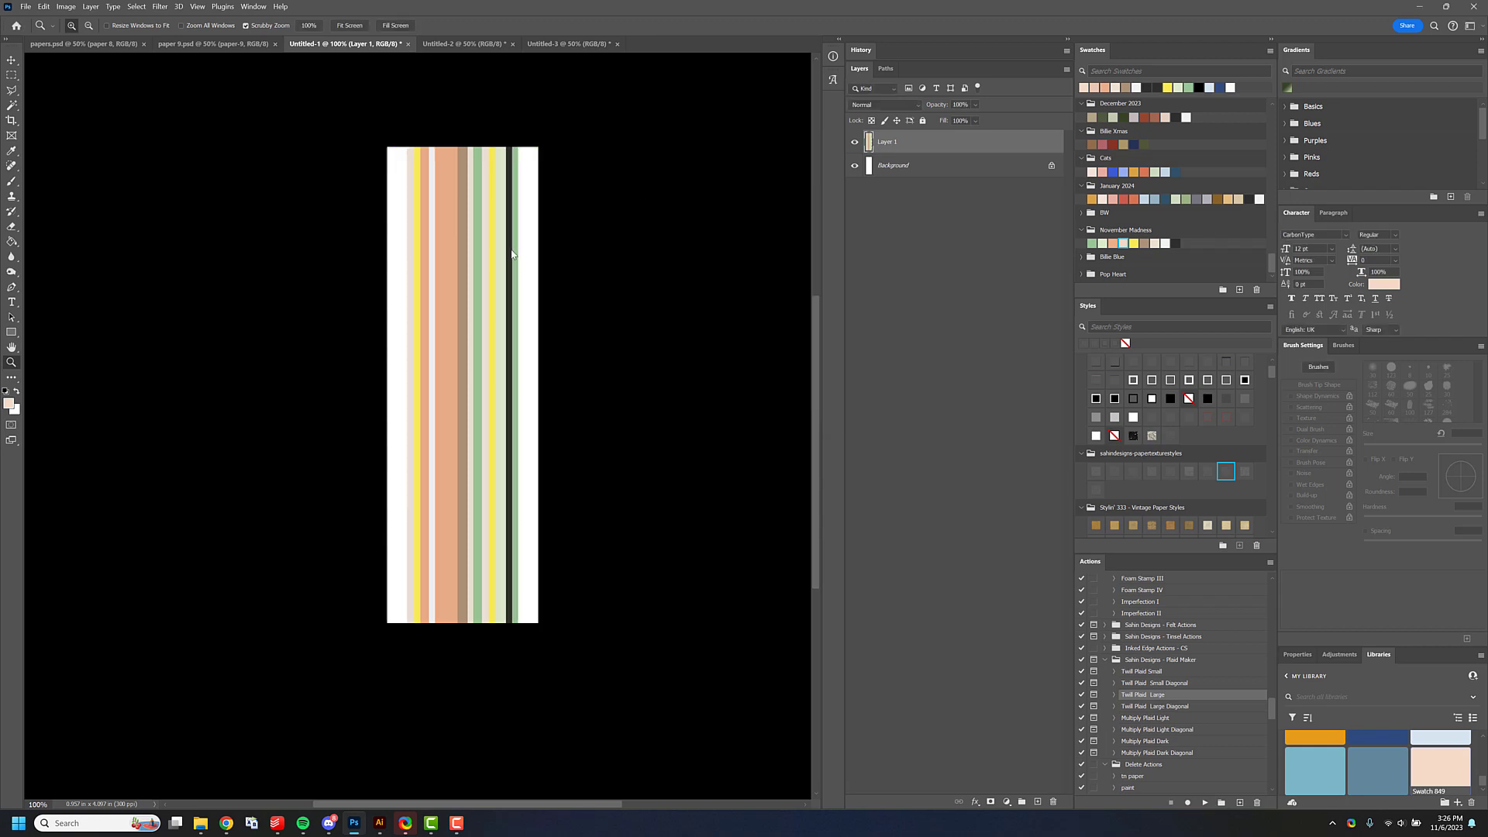
Fill the Background layer with the off-white November Madness swatch and flatten the stripe document.
click(909, 172)
click(1164, 242)
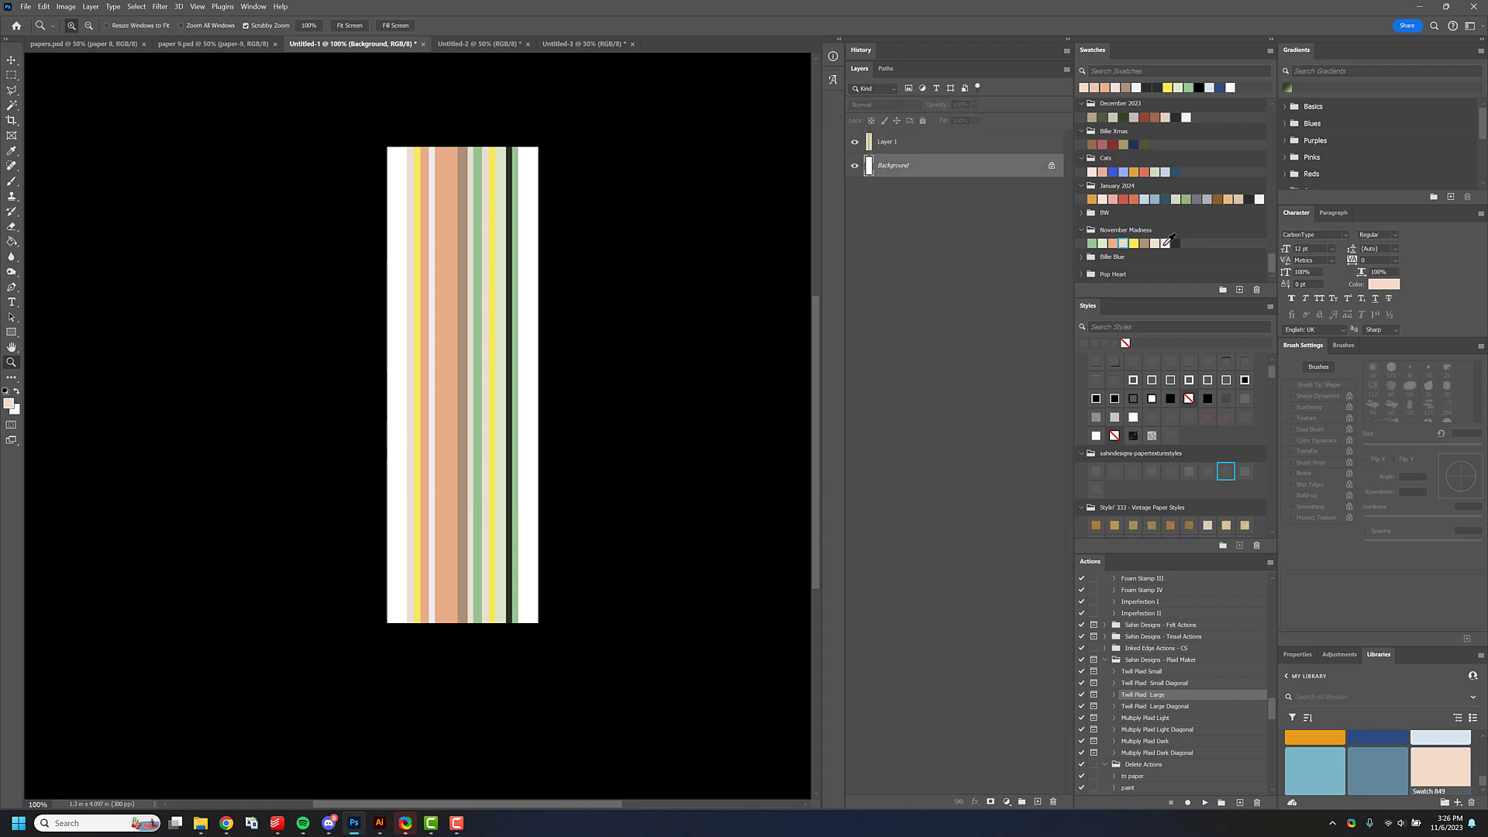
key(g)
click(516, 319)
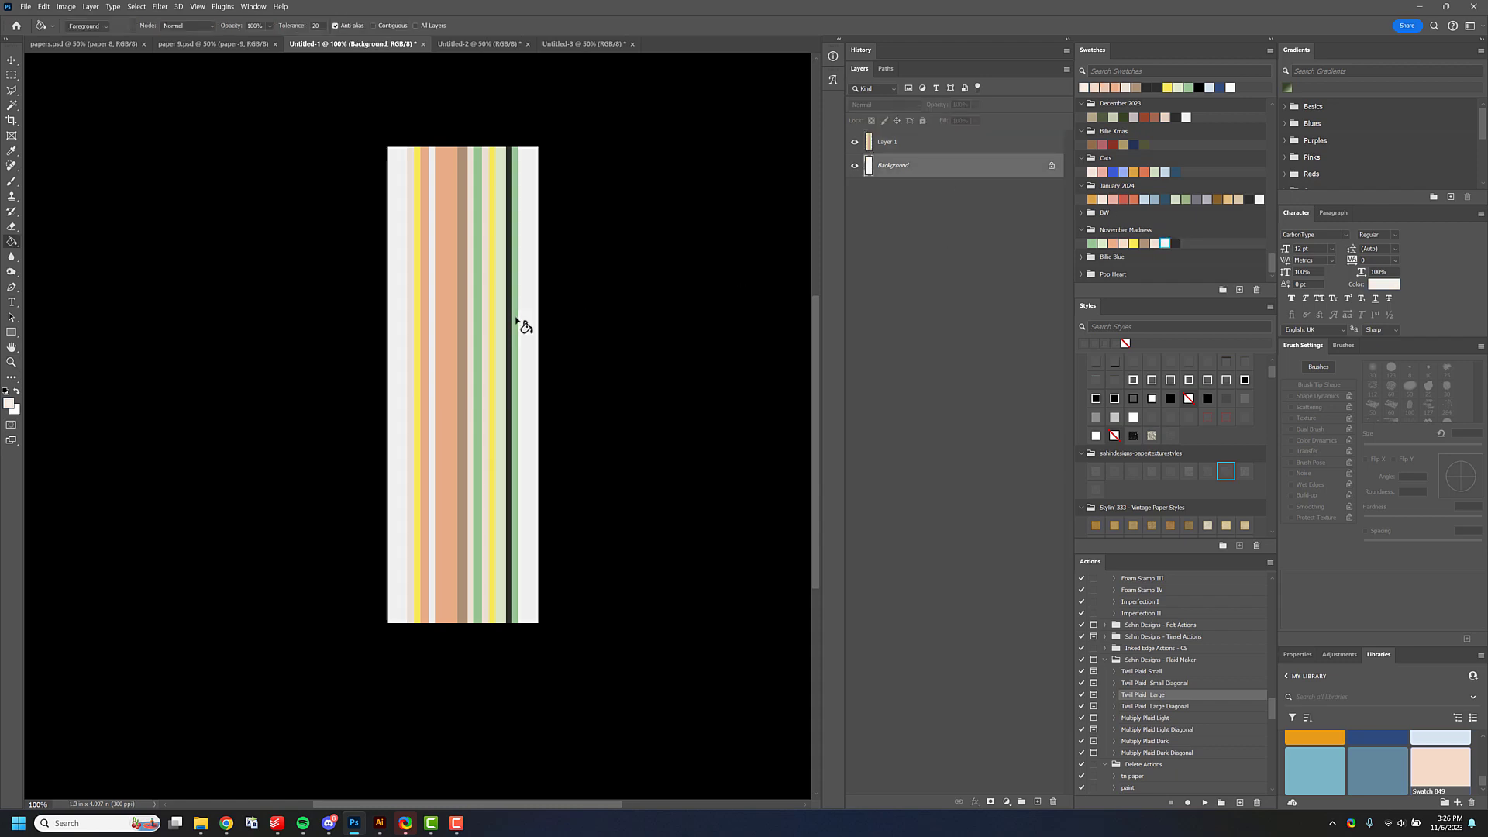
right_click(955, 164)
click(1008, 282)
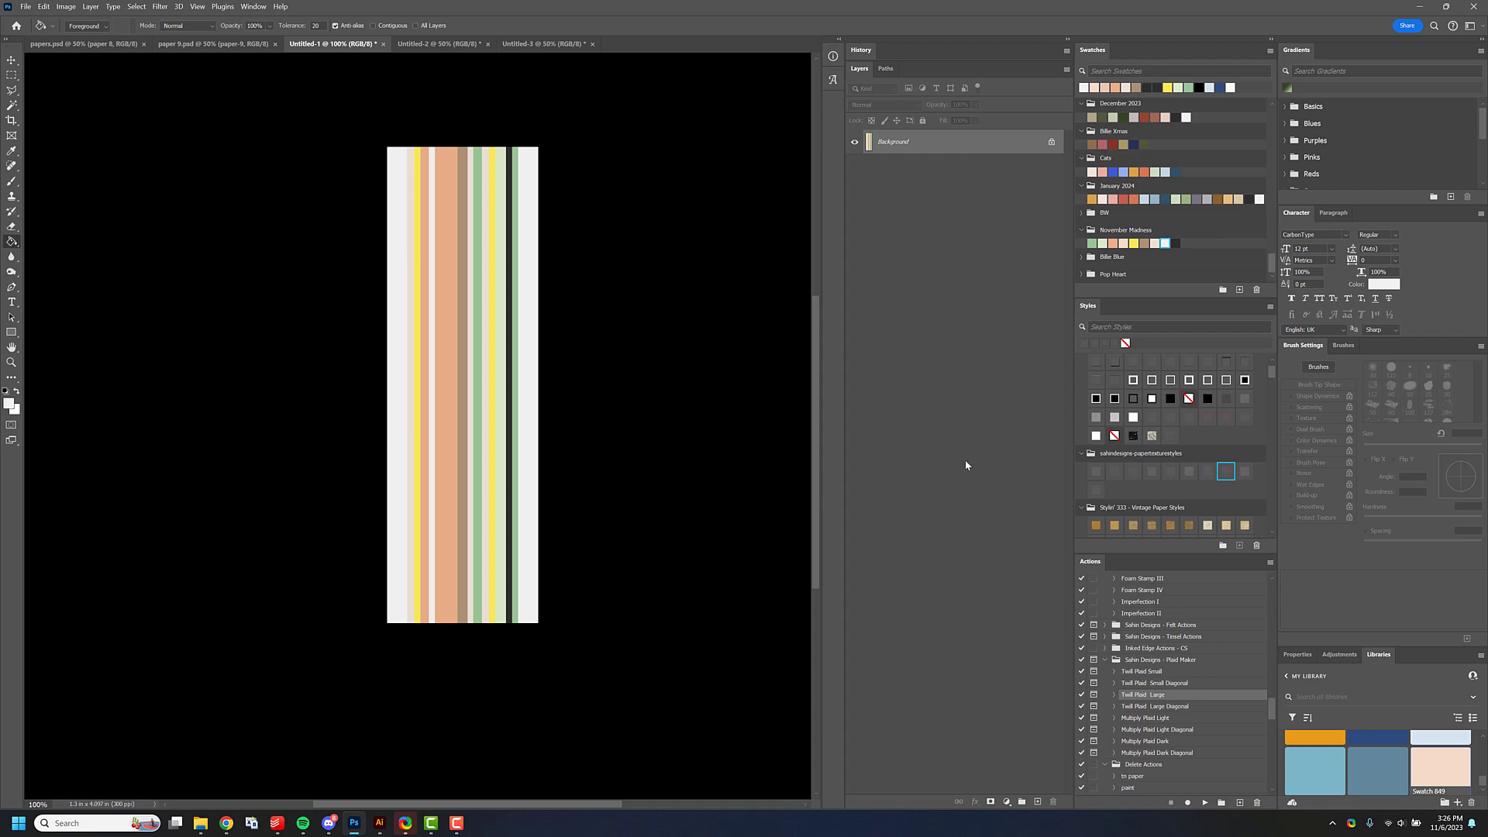
Run the Multiply Plaid Light Diagonal action on the flattened stripes, keeping the pattern fill at 0° and 100% scale, and inspect the plaid at 50% zoom.
click(1173, 730)
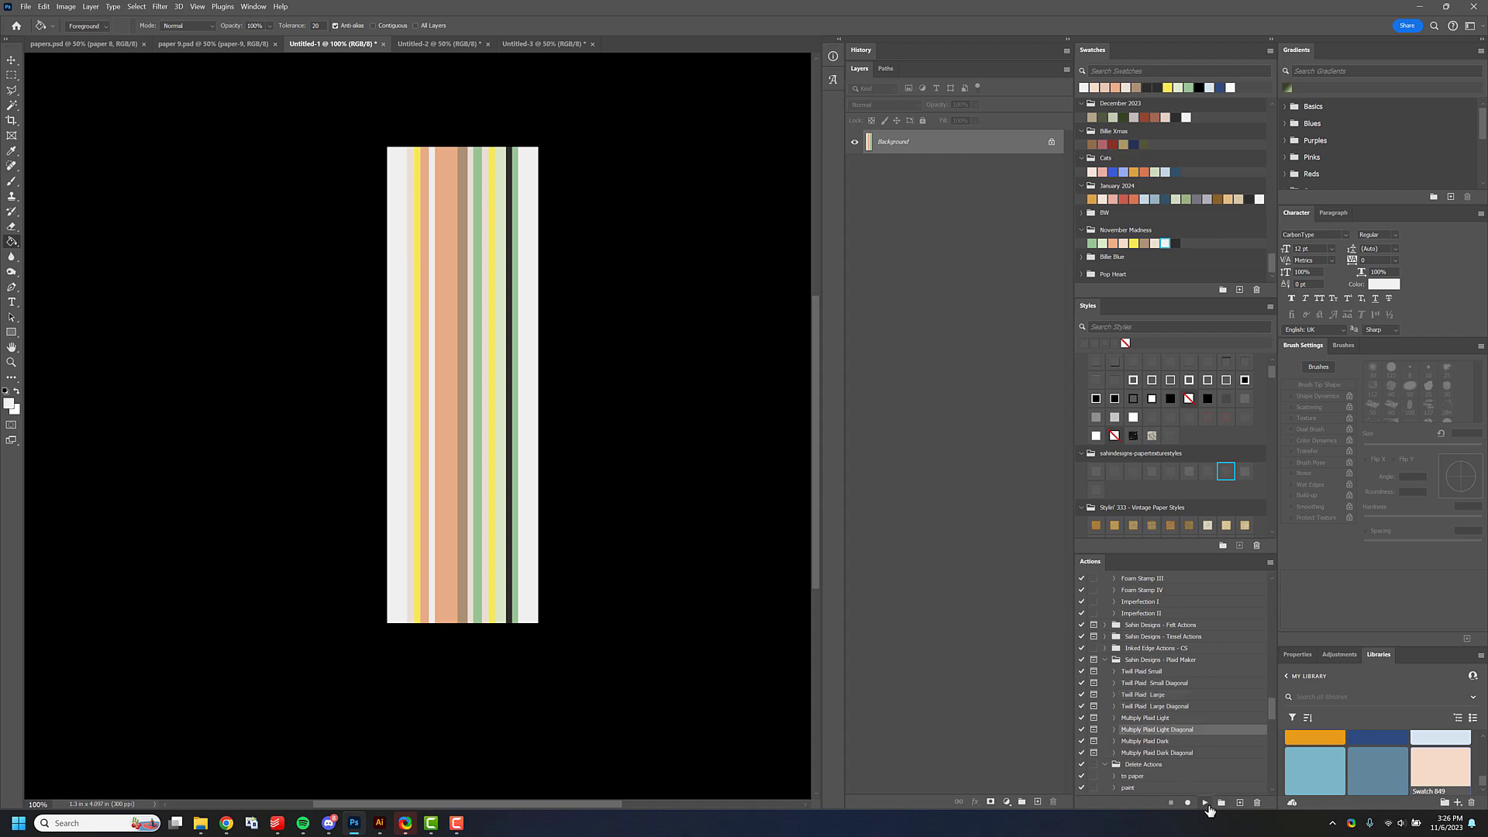
click(1206, 806)
key(Return)
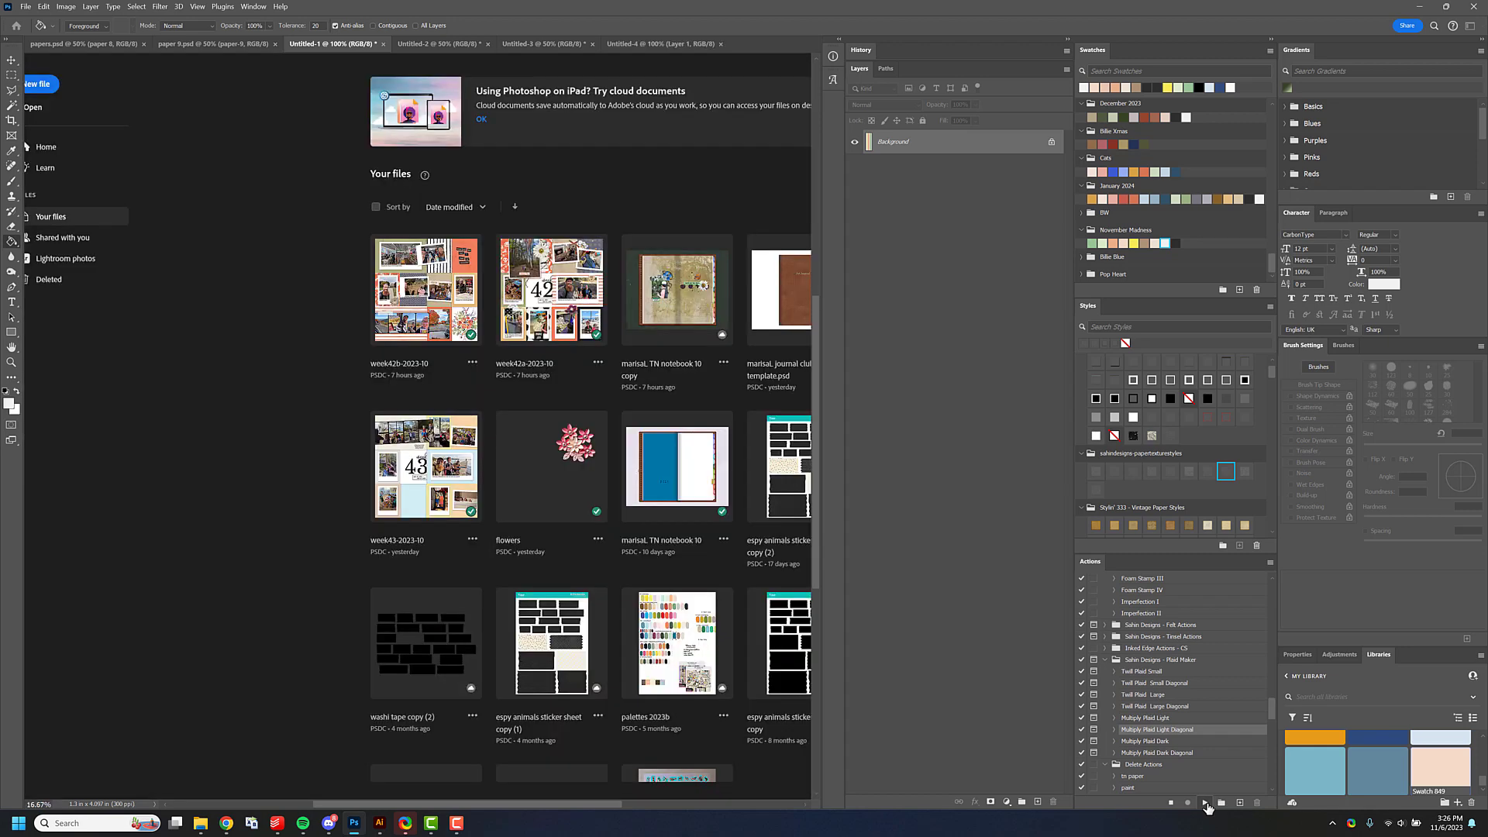
key(Return)
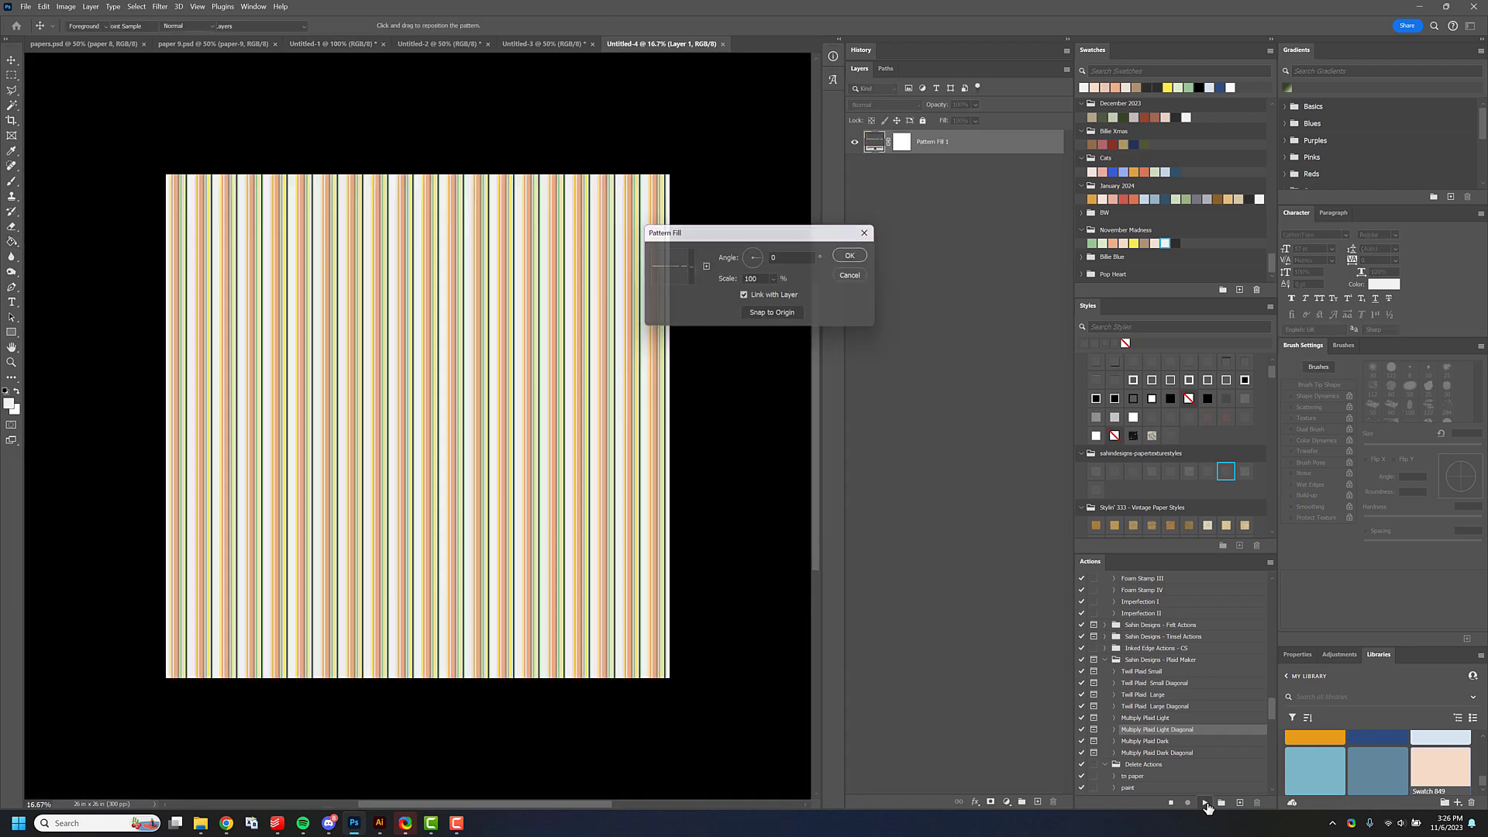
key(Return)
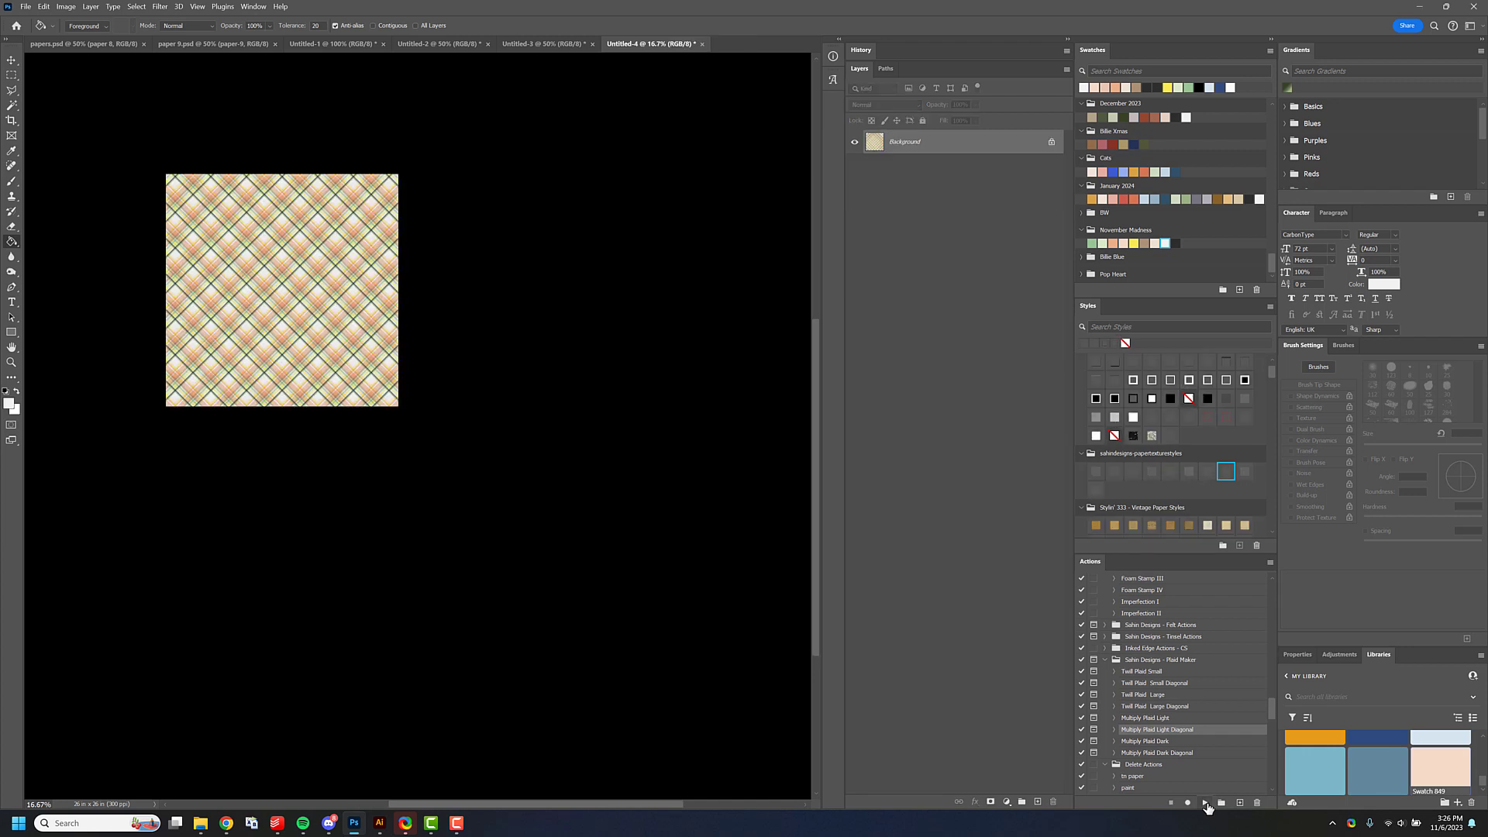
key(z)
click(279, 345)
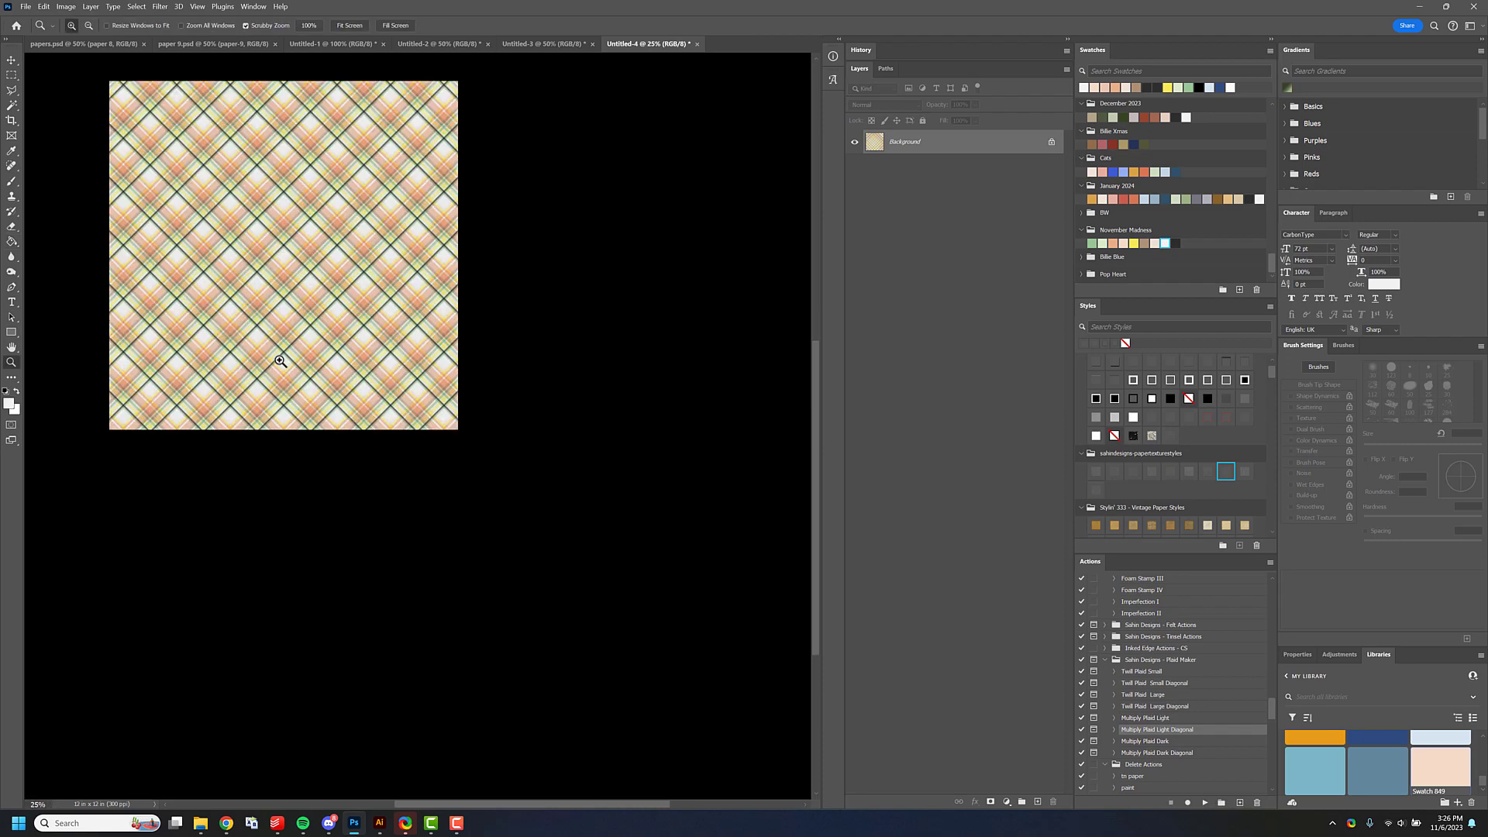
click(281, 355)
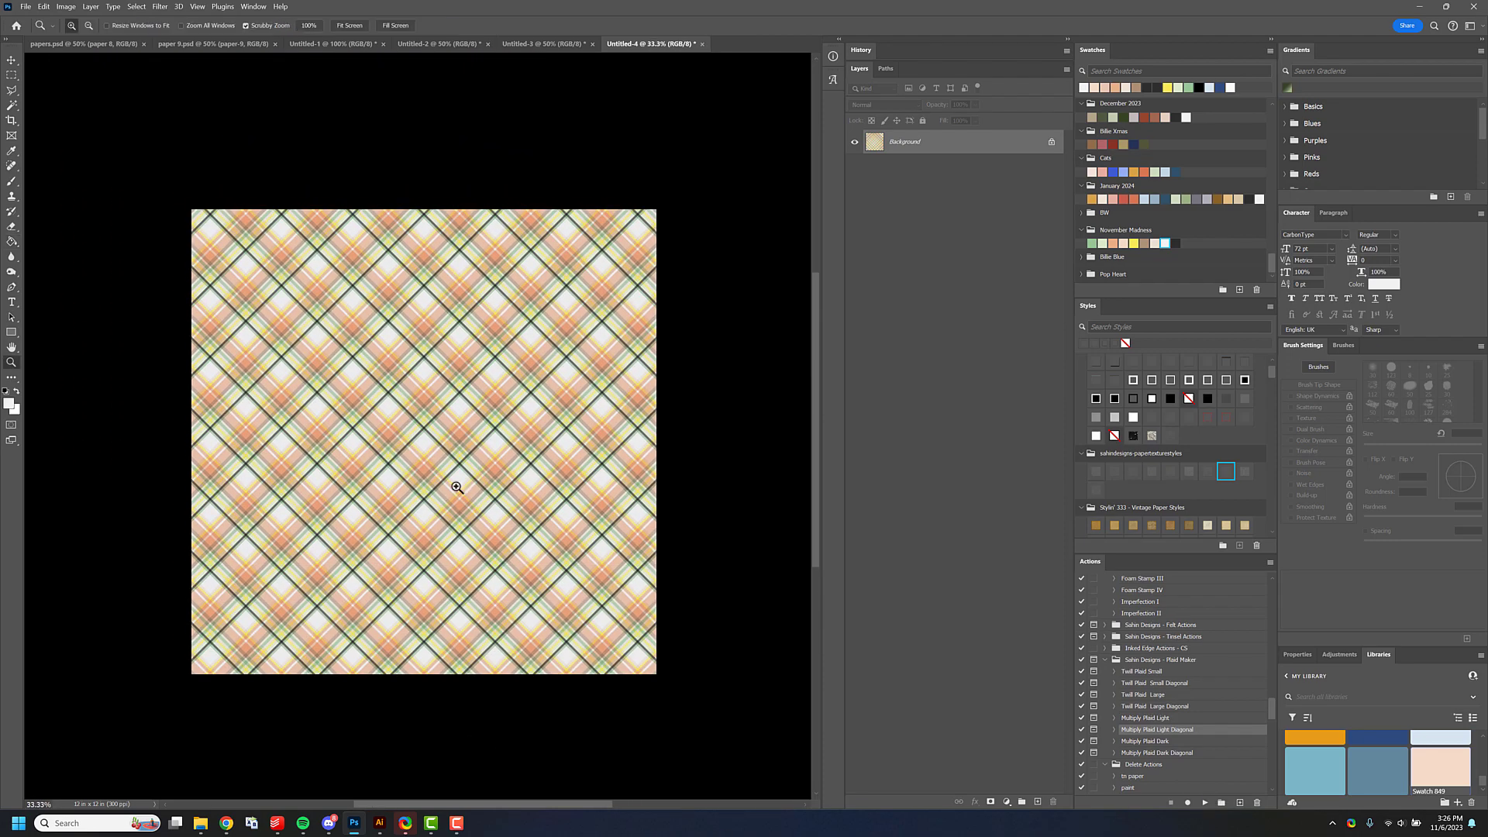
click(455, 488)
Compare the earlier plaids in Untitled-3 and Untitled-2, and close the Untitled-2 diagonal plaid without saving.
click(546, 44)
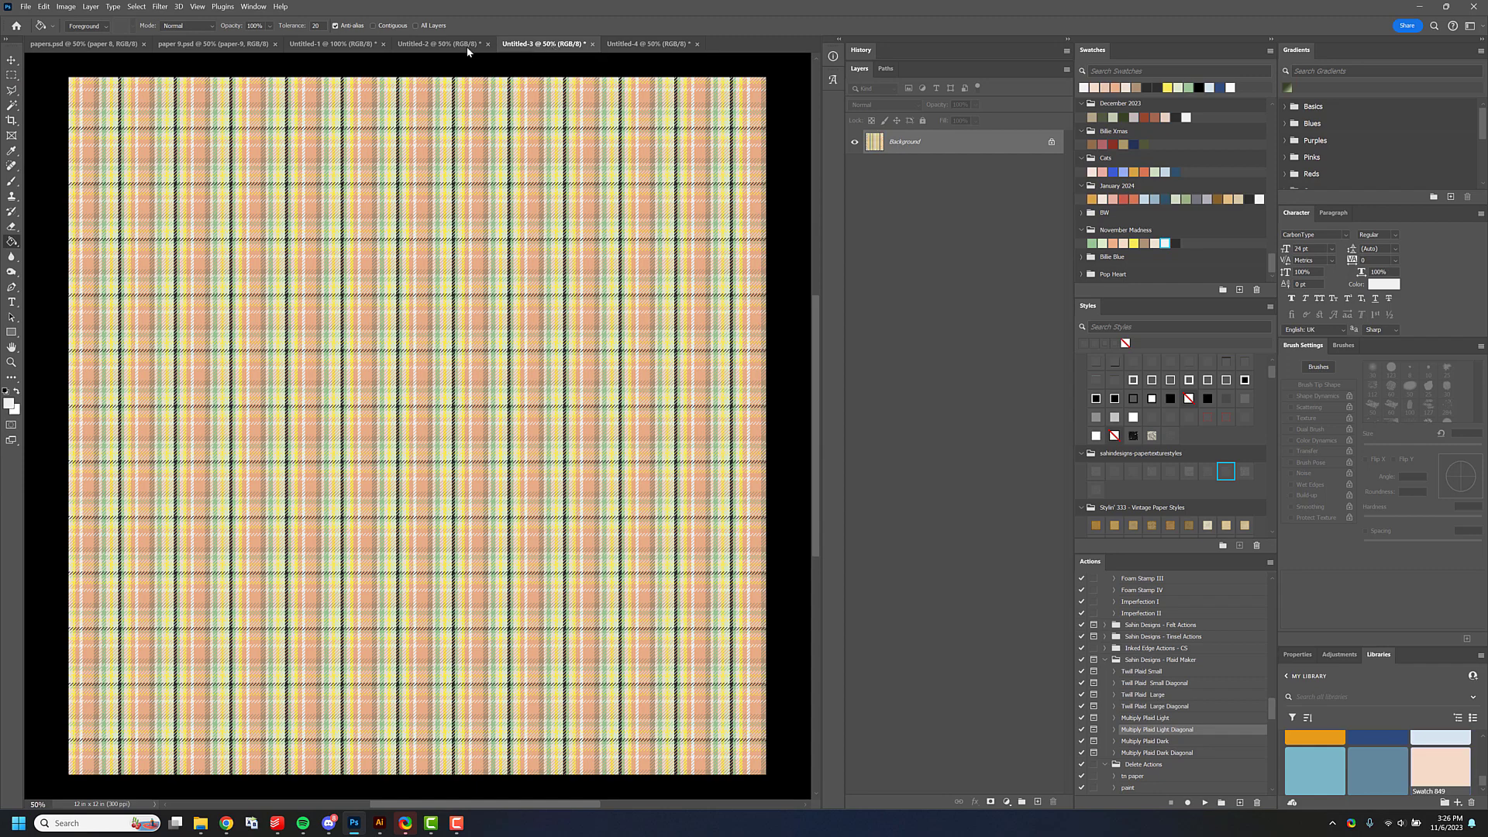
click(446, 45)
click(488, 44)
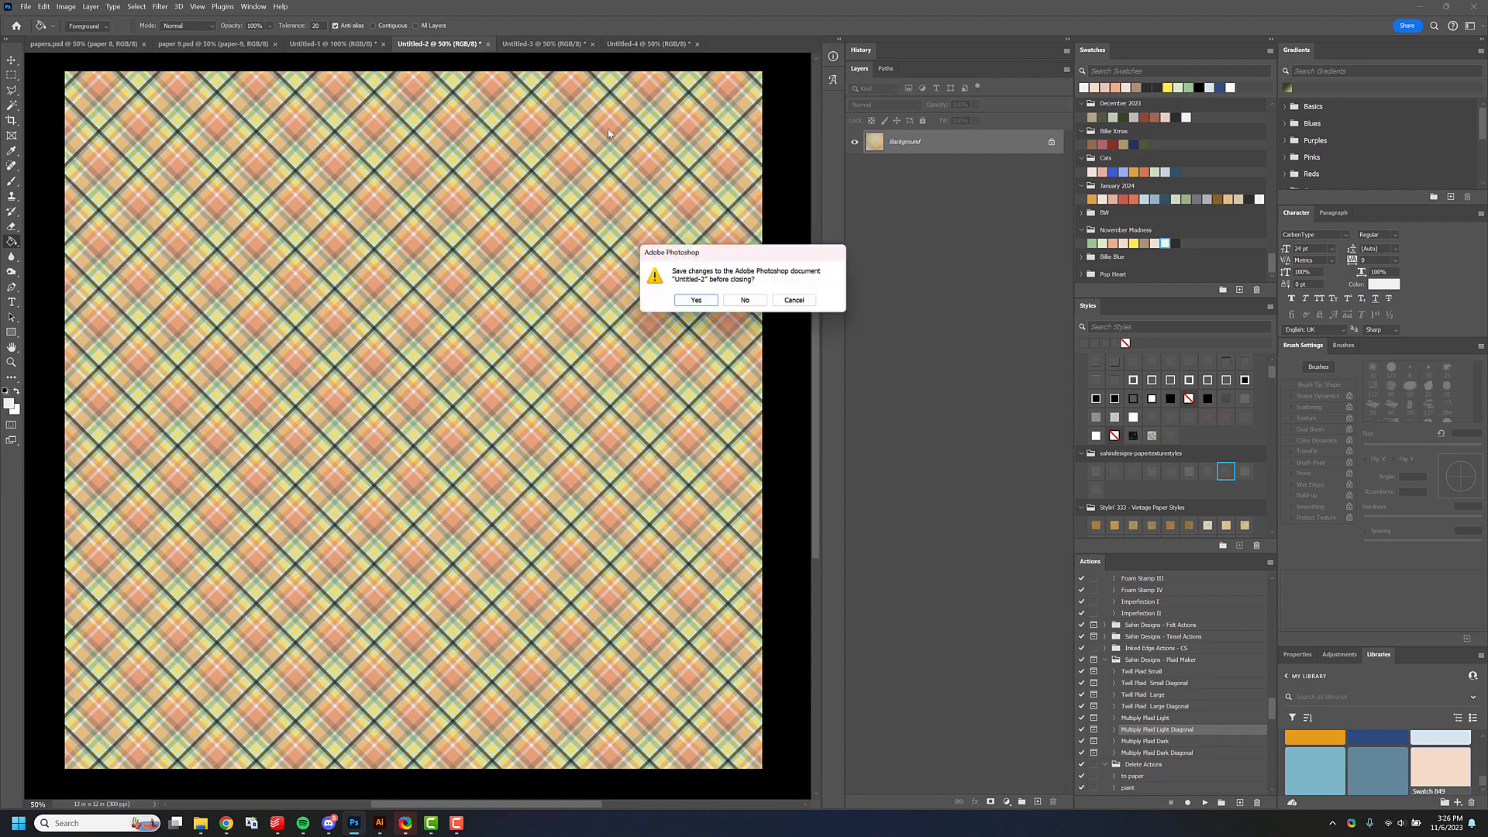
click(744, 301)
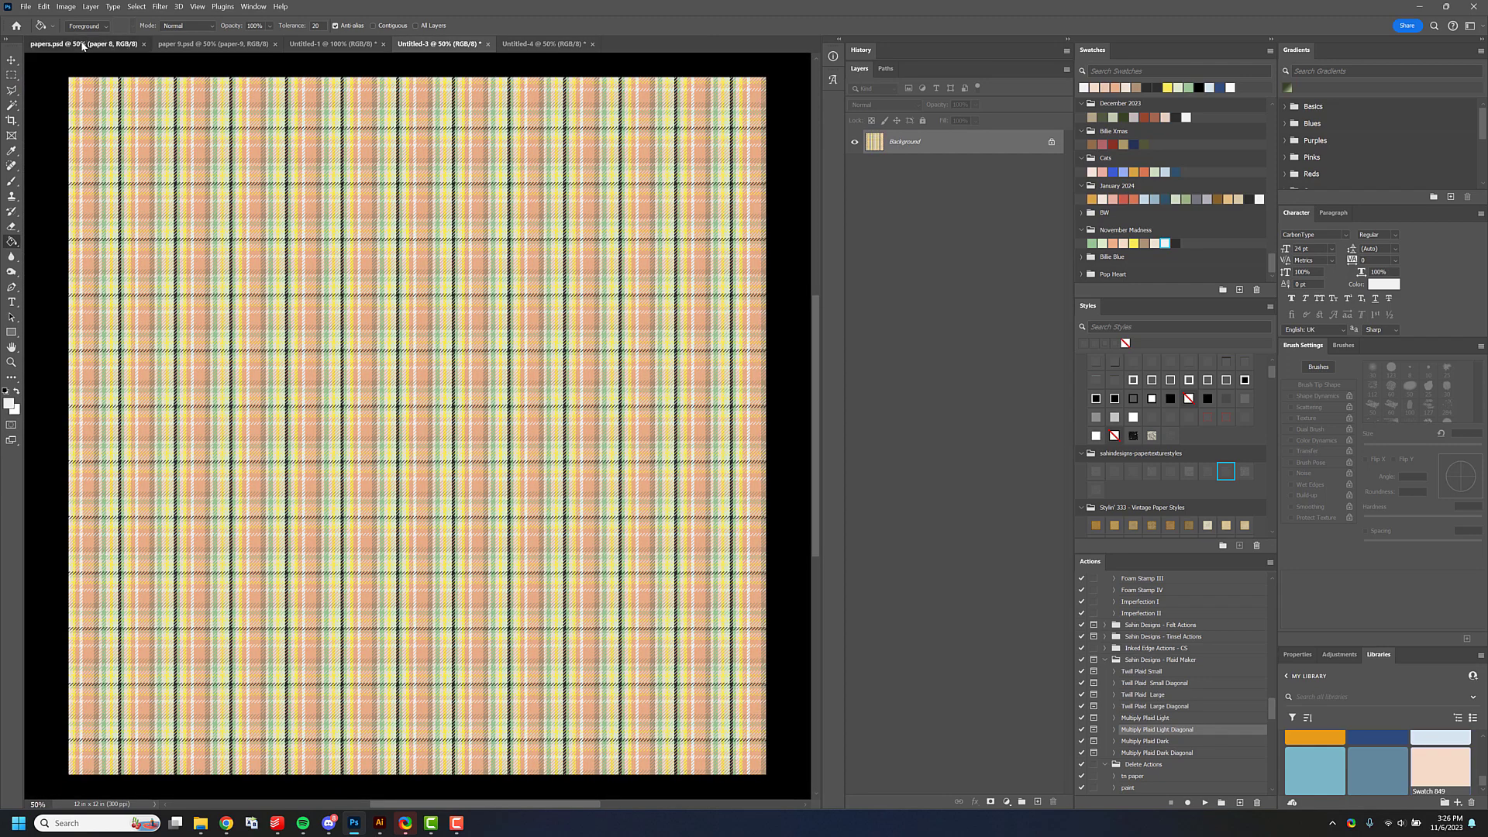
In papers.psd, collapse the papers group and merge it into a single layer.
click(92, 45)
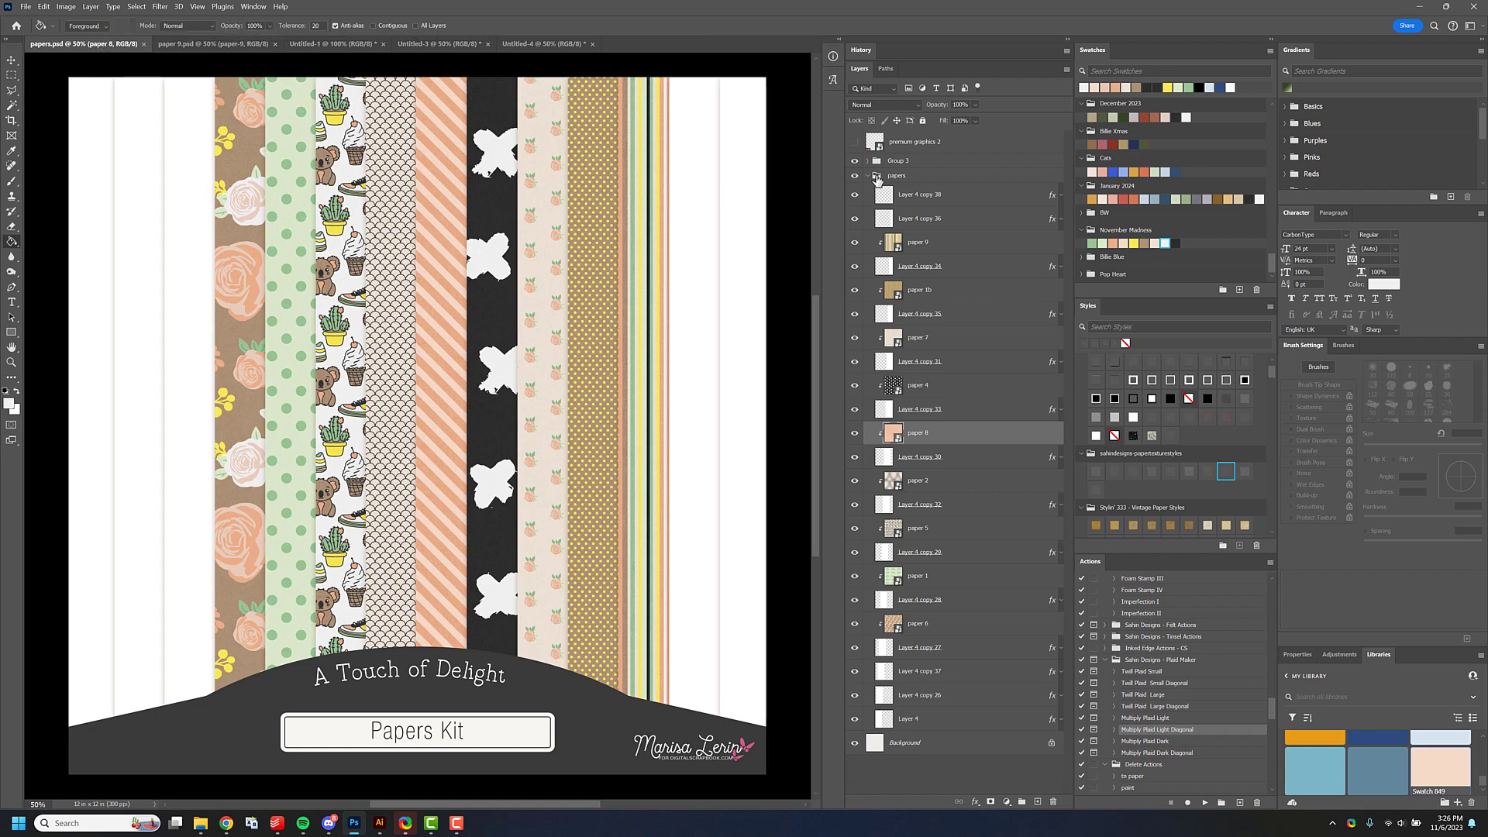
click(869, 175)
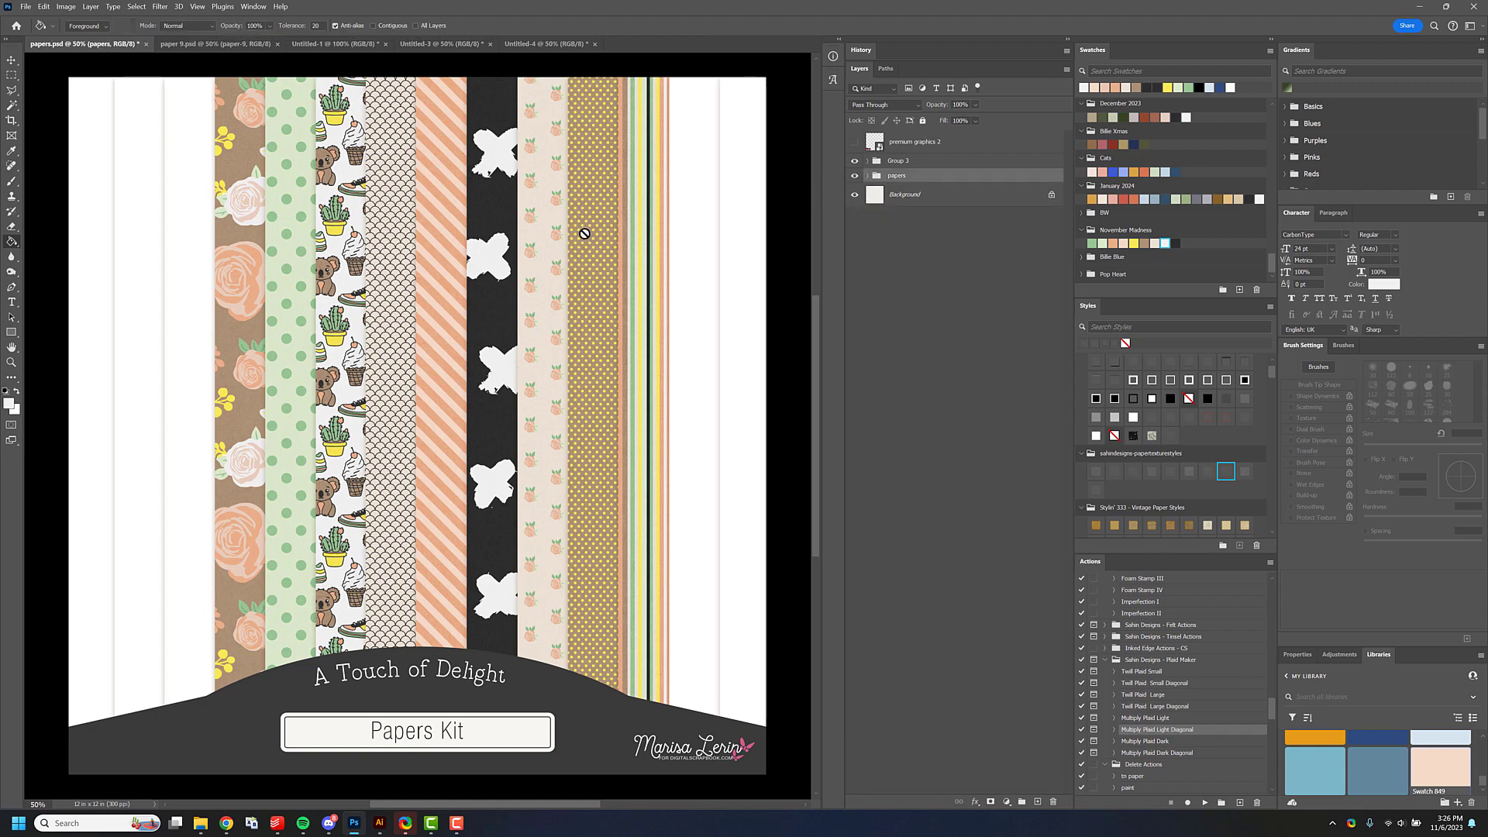
right_click(954, 180)
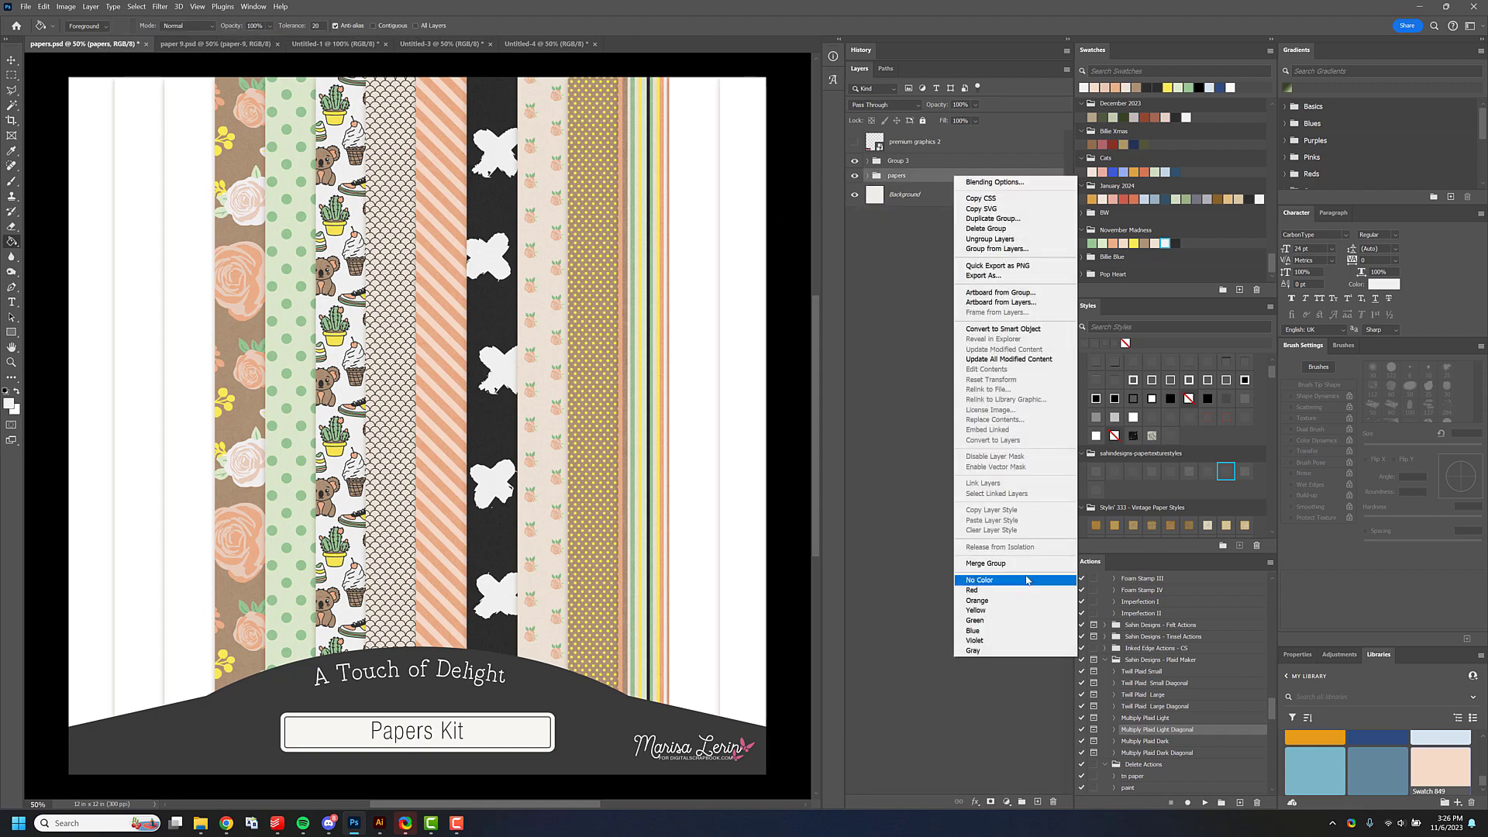
click(1012, 564)
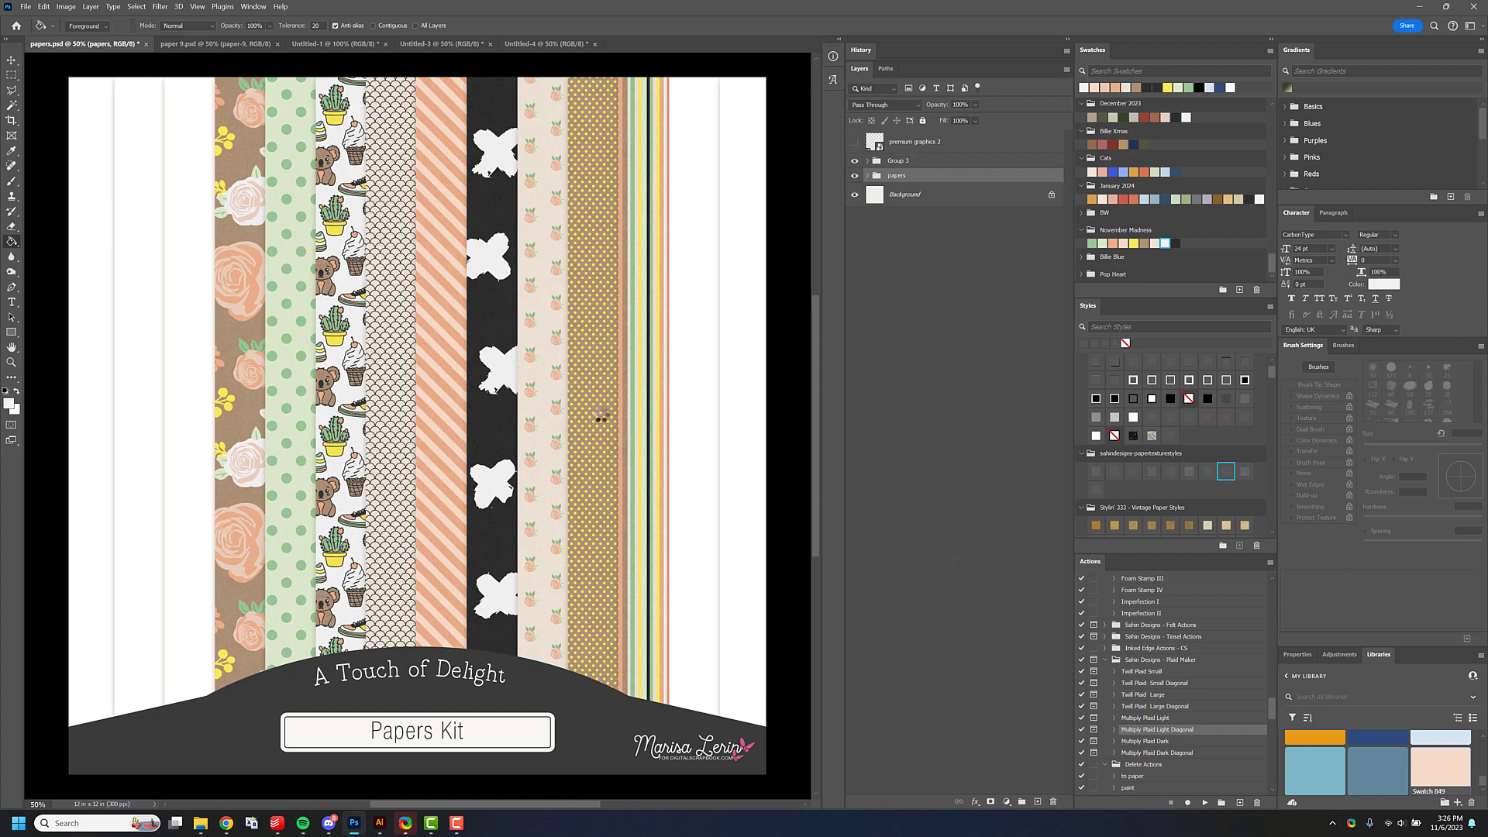
Select a thin horizontal strip about 1934 px wide across the patterned papers on the merged papers layer and copy it.
key(m)
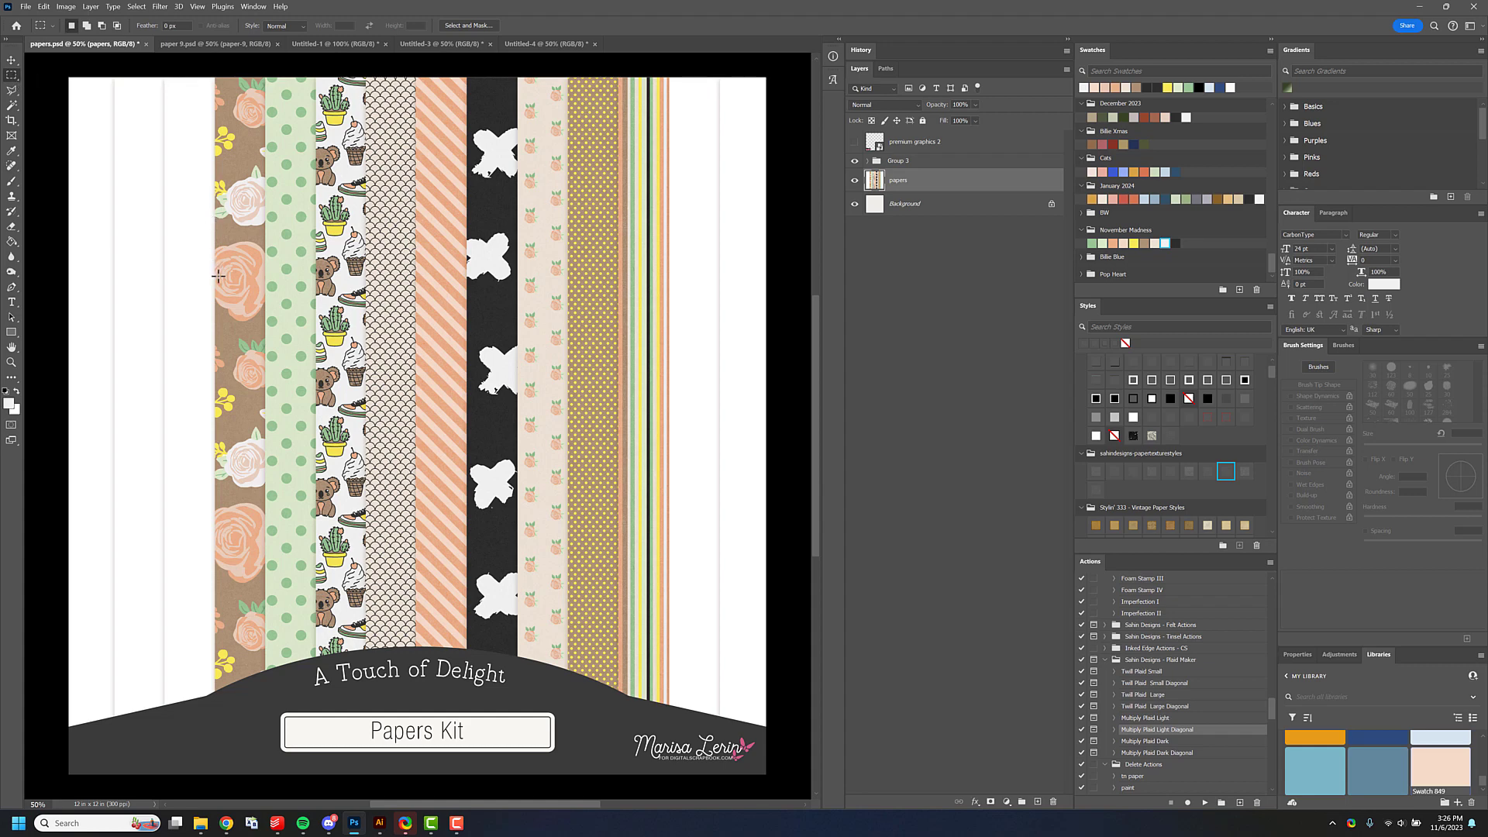
drag(219, 276, 444, 292)
drag(308, 221, 598, 224)
key(ctrl+c)
Create a new document from the clipboard size with its height set to 1 pixel, and paste the copied paper strip into it.
key(ctrl+n)
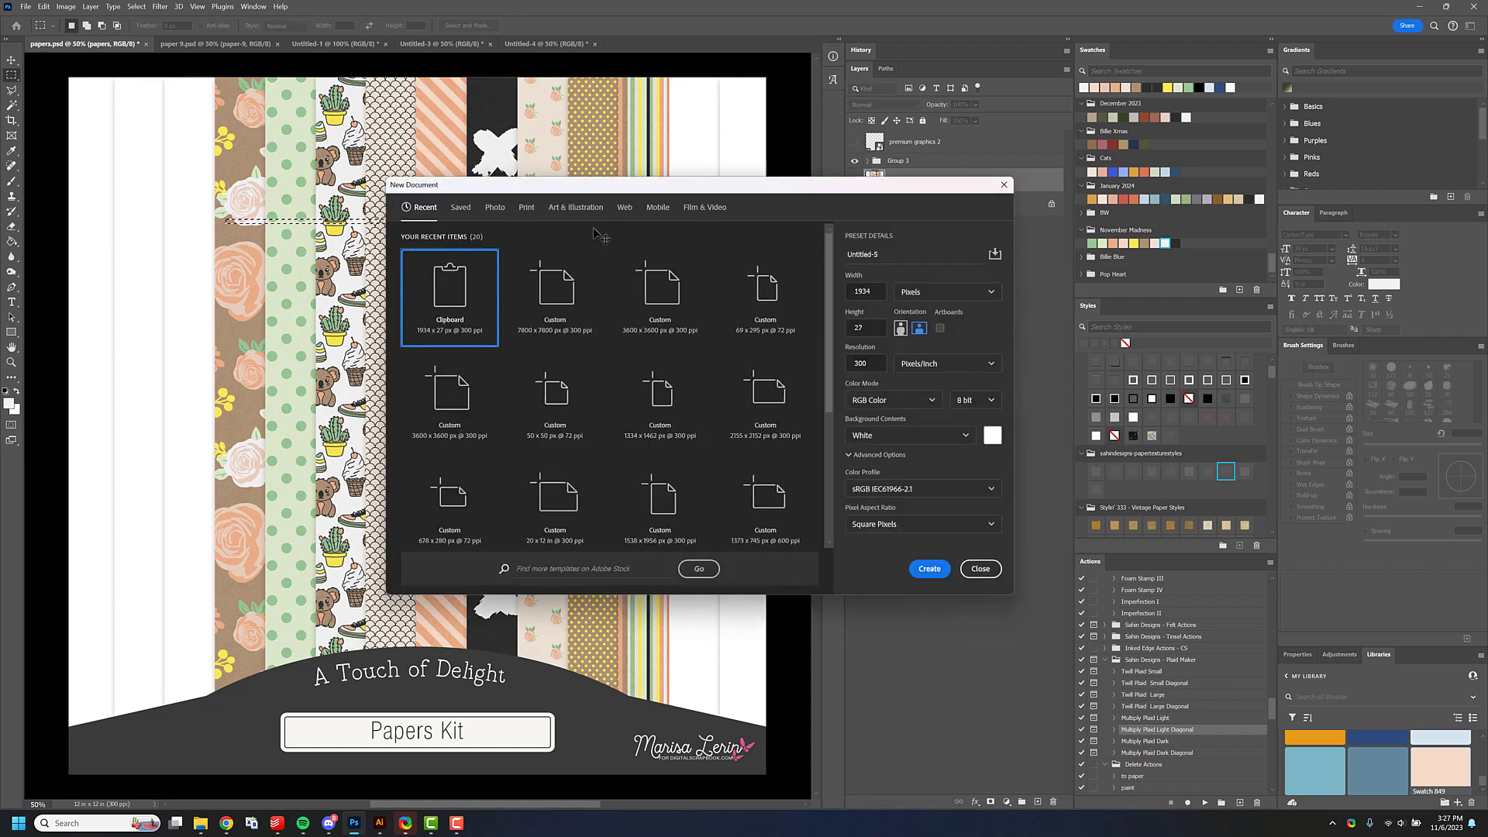
key(Tab)
key(Tab)
key(Tab)
text(1)
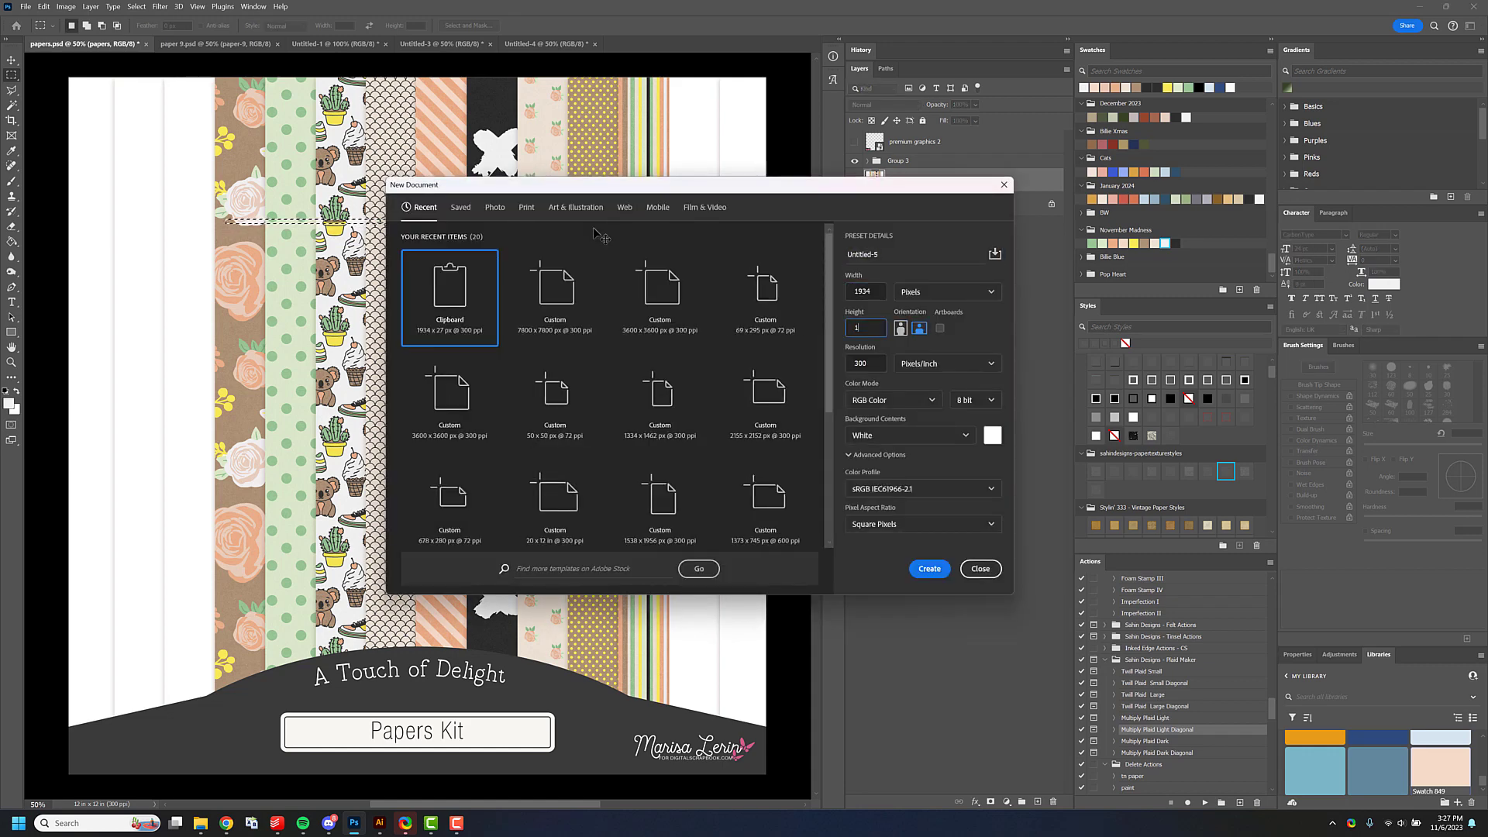
key(Return)
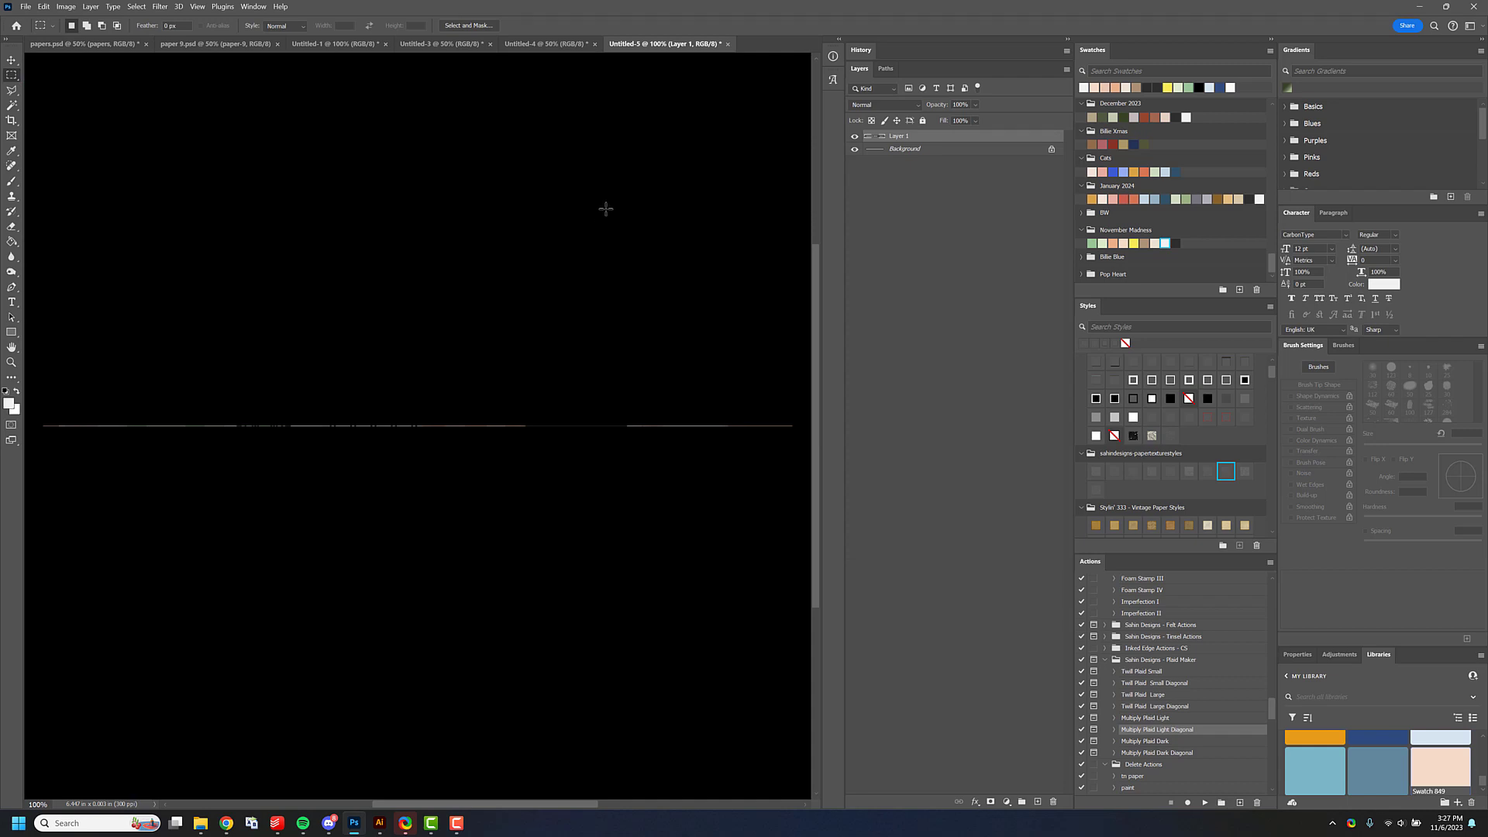
Copy a second, shorter strip from papers.psd onto the one-pixel strip in Untitled-5 and flatten the image.
click(102, 45)
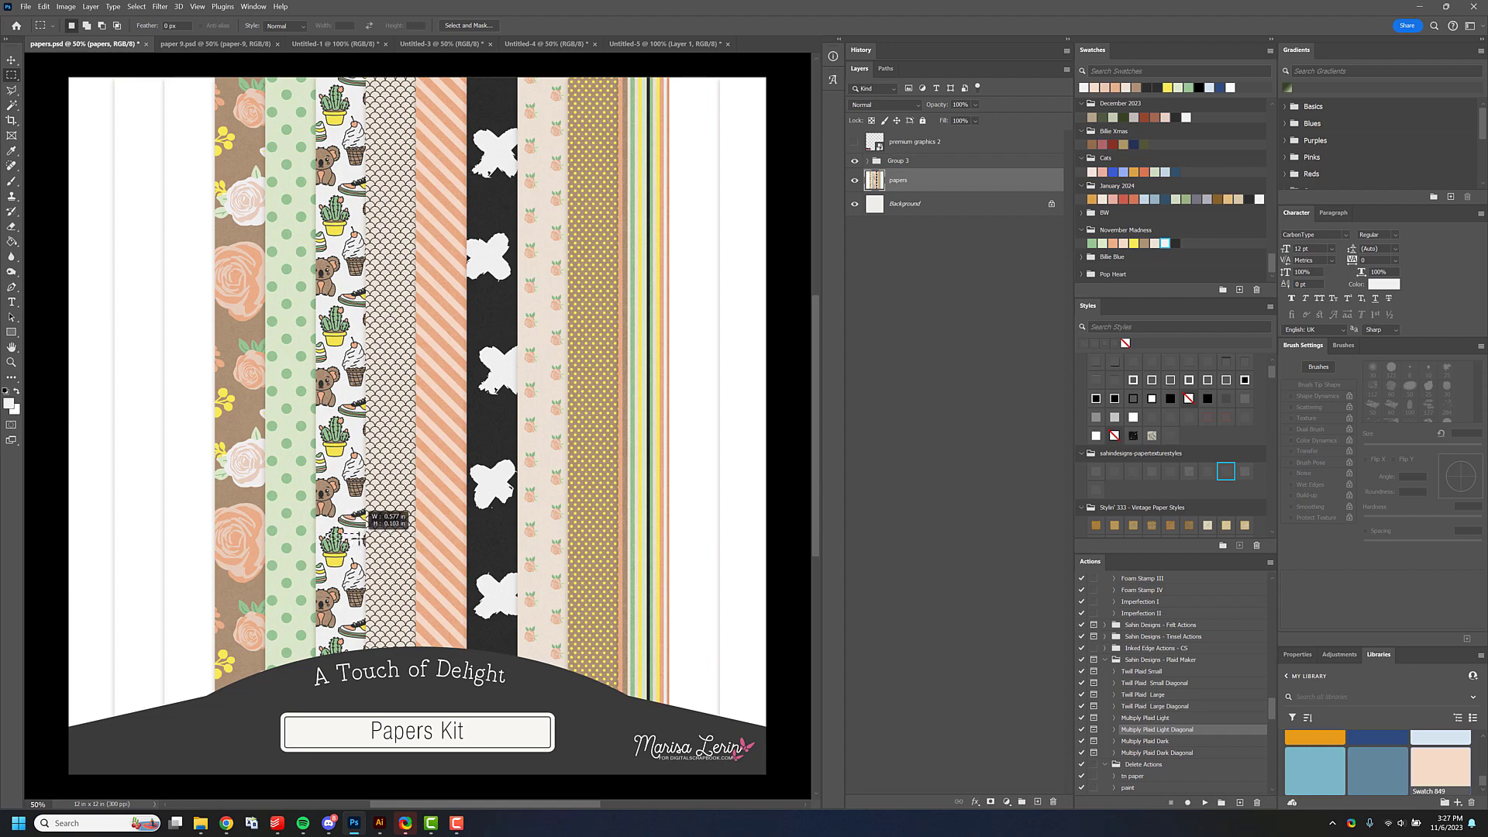
click(682, 44)
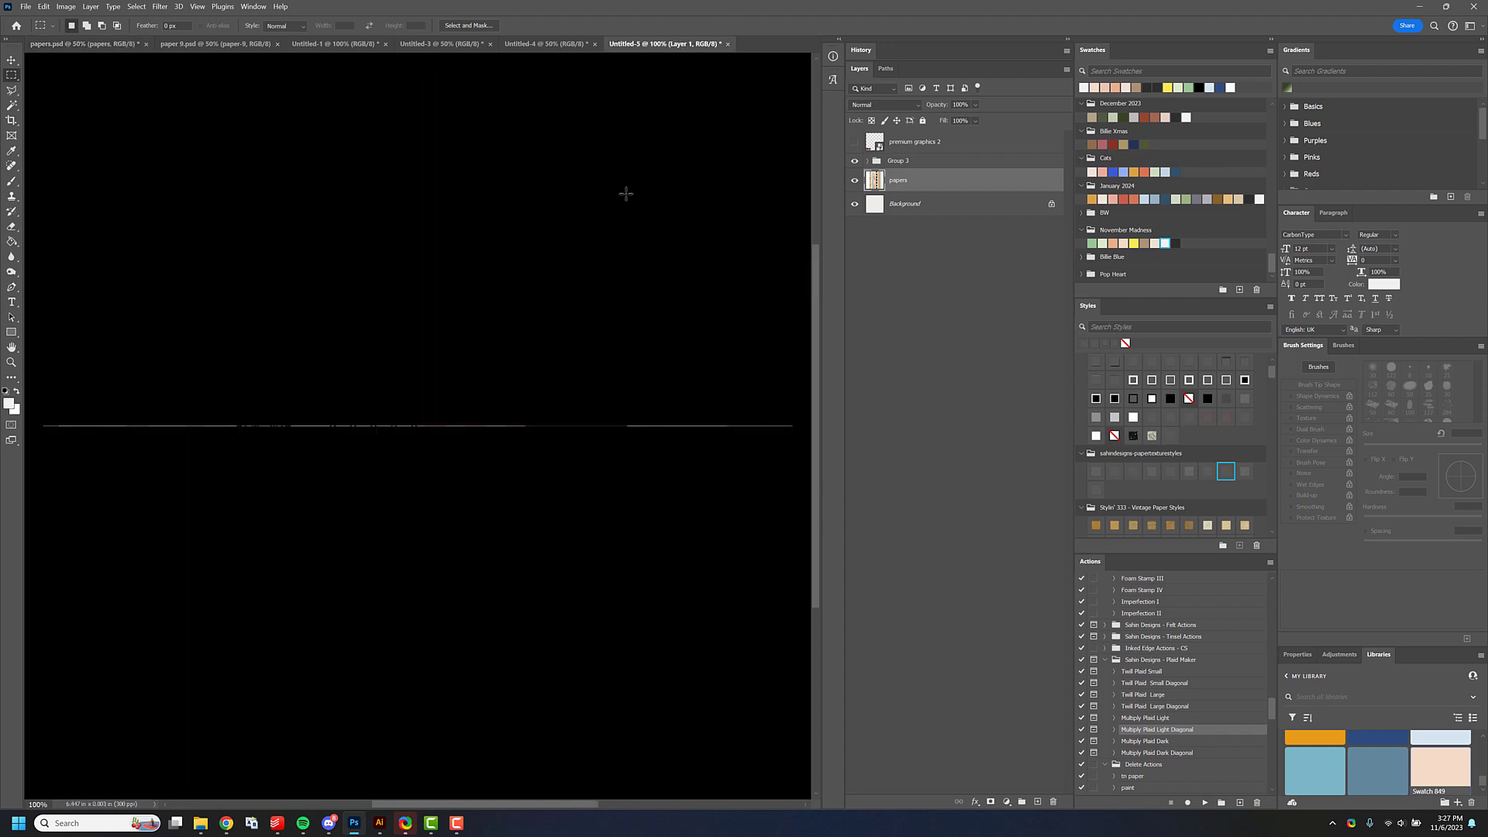
key(v)
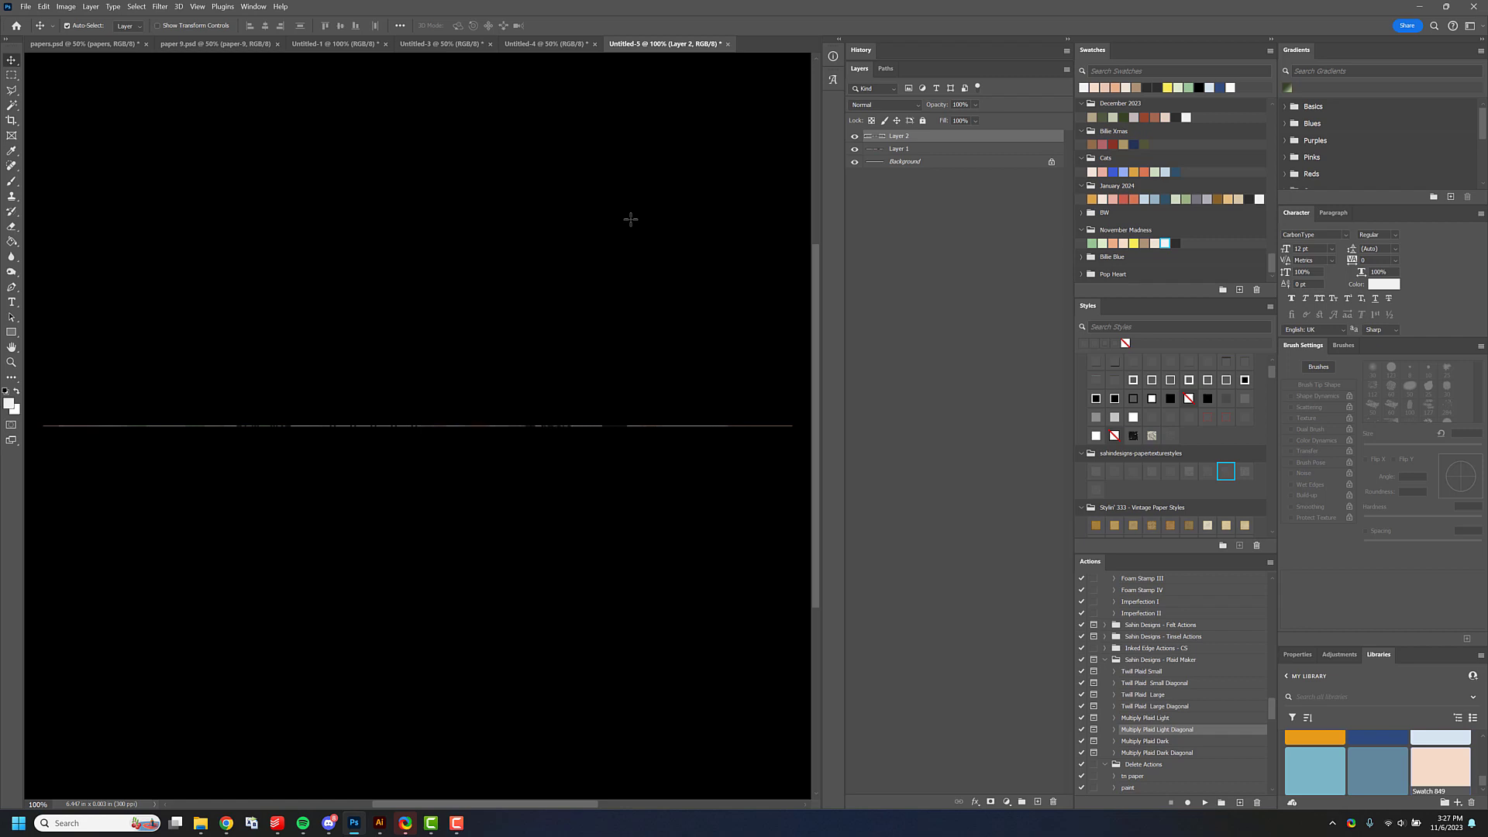
right_click(920, 161)
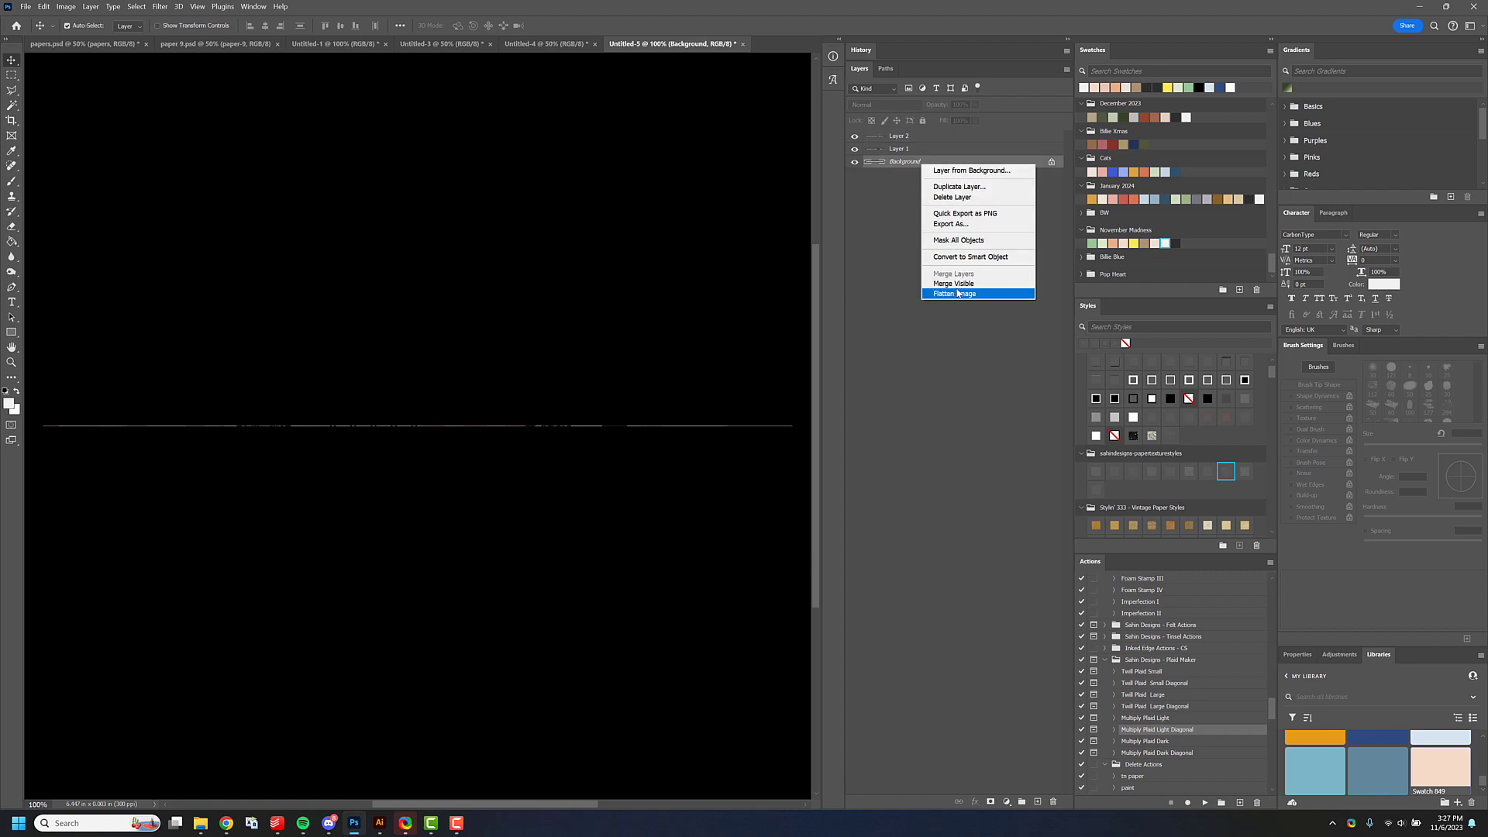
click(957, 293)
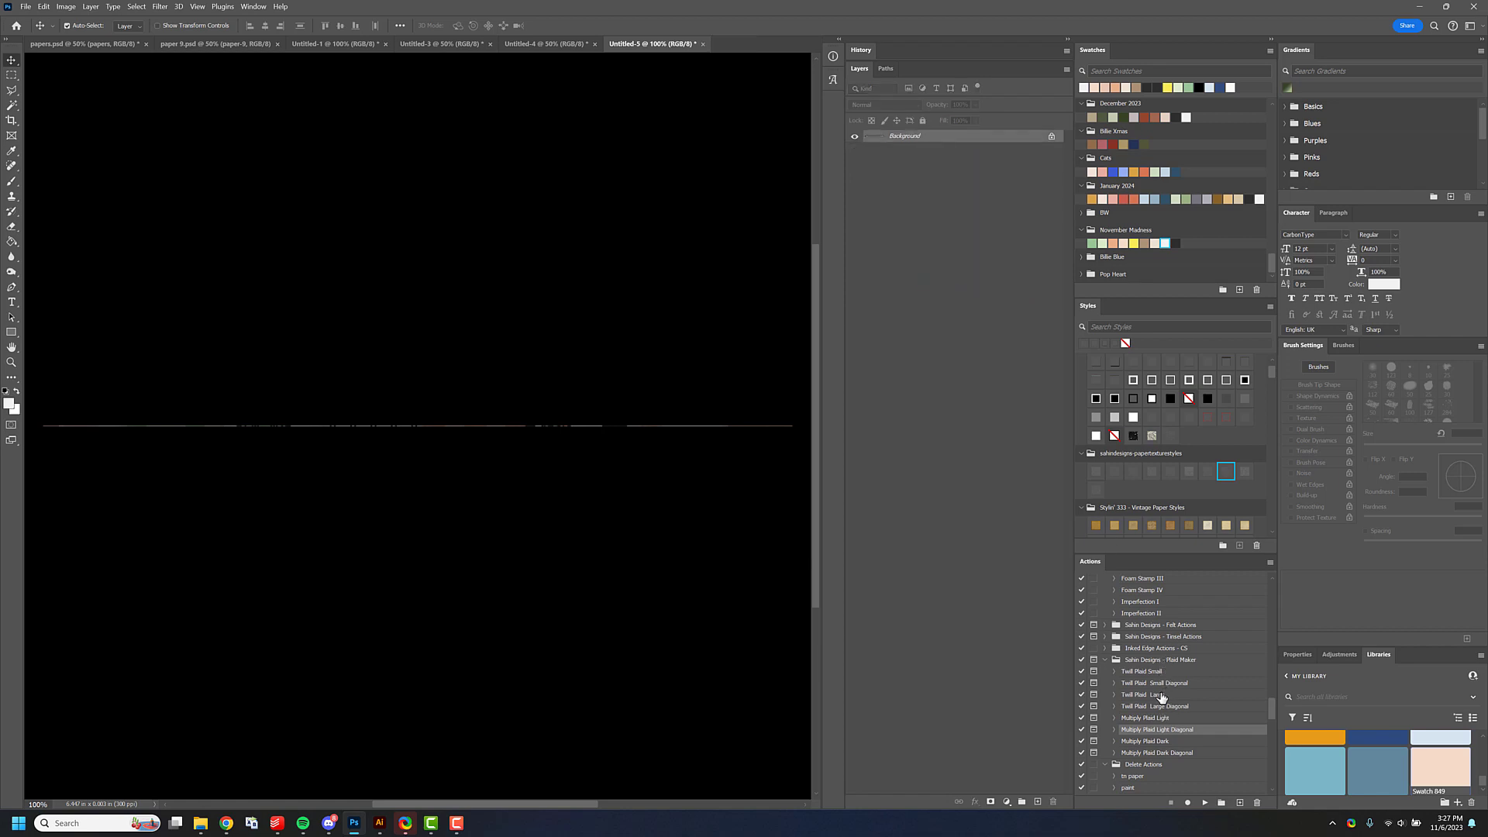
Run the Twill Plaid Large action on the one-pixel strip, accepting the new layer defaults and a pattern fill of 0° and 100% scale.
click(1166, 696)
click(1206, 803)
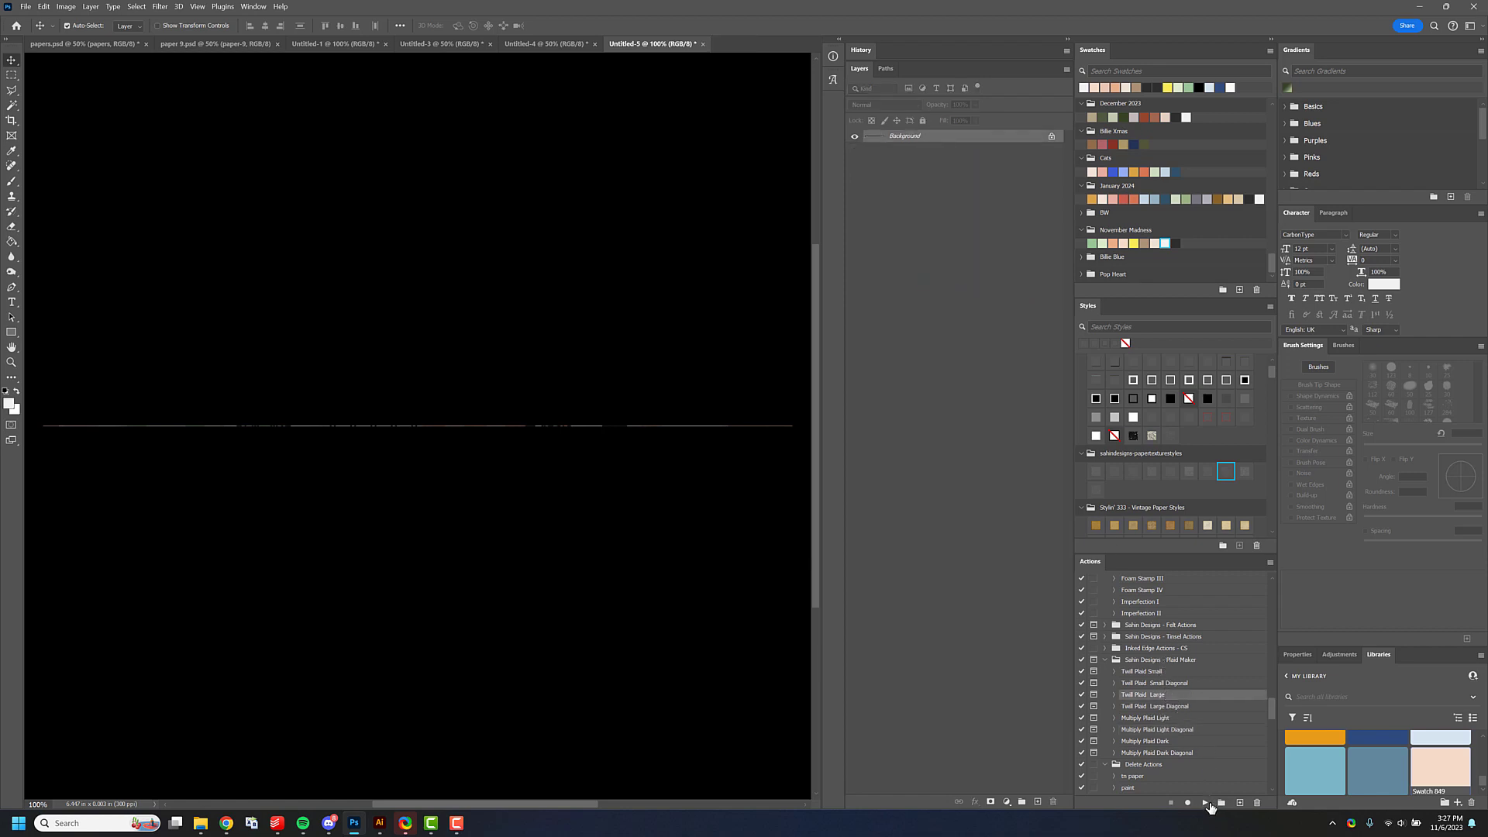
click(884, 267)
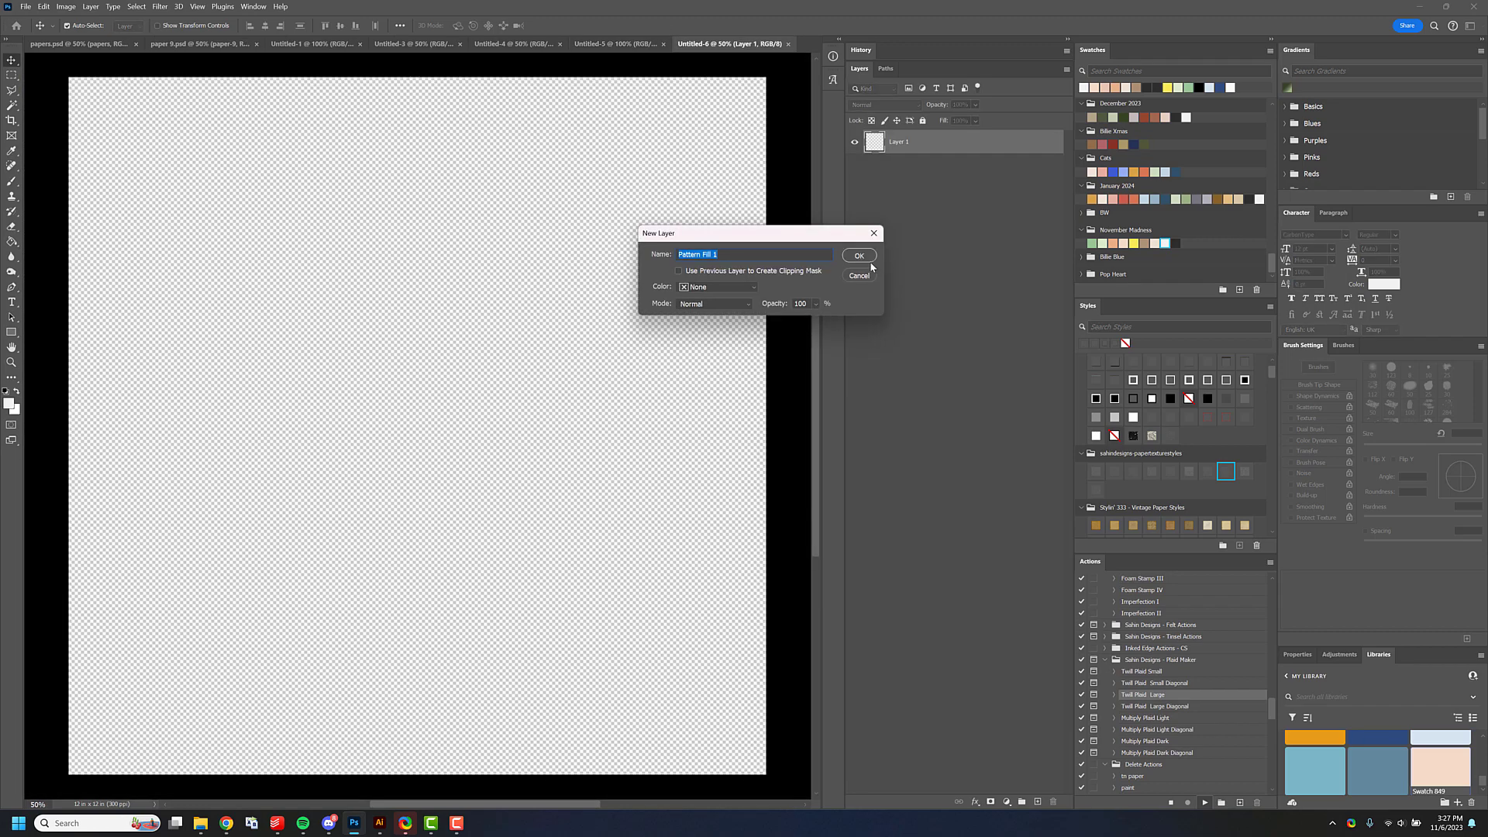
click(869, 259)
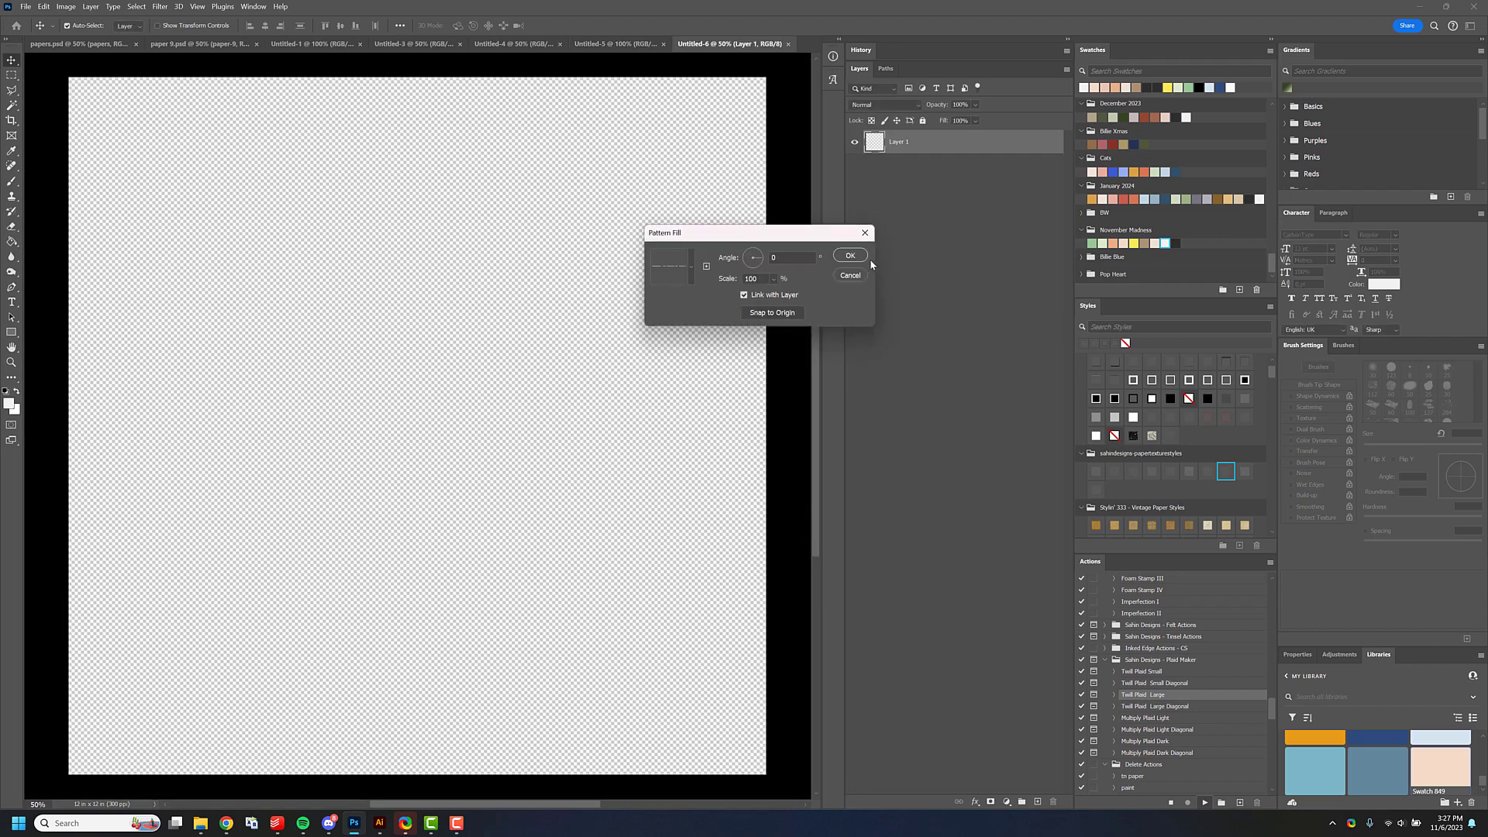
click(852, 255)
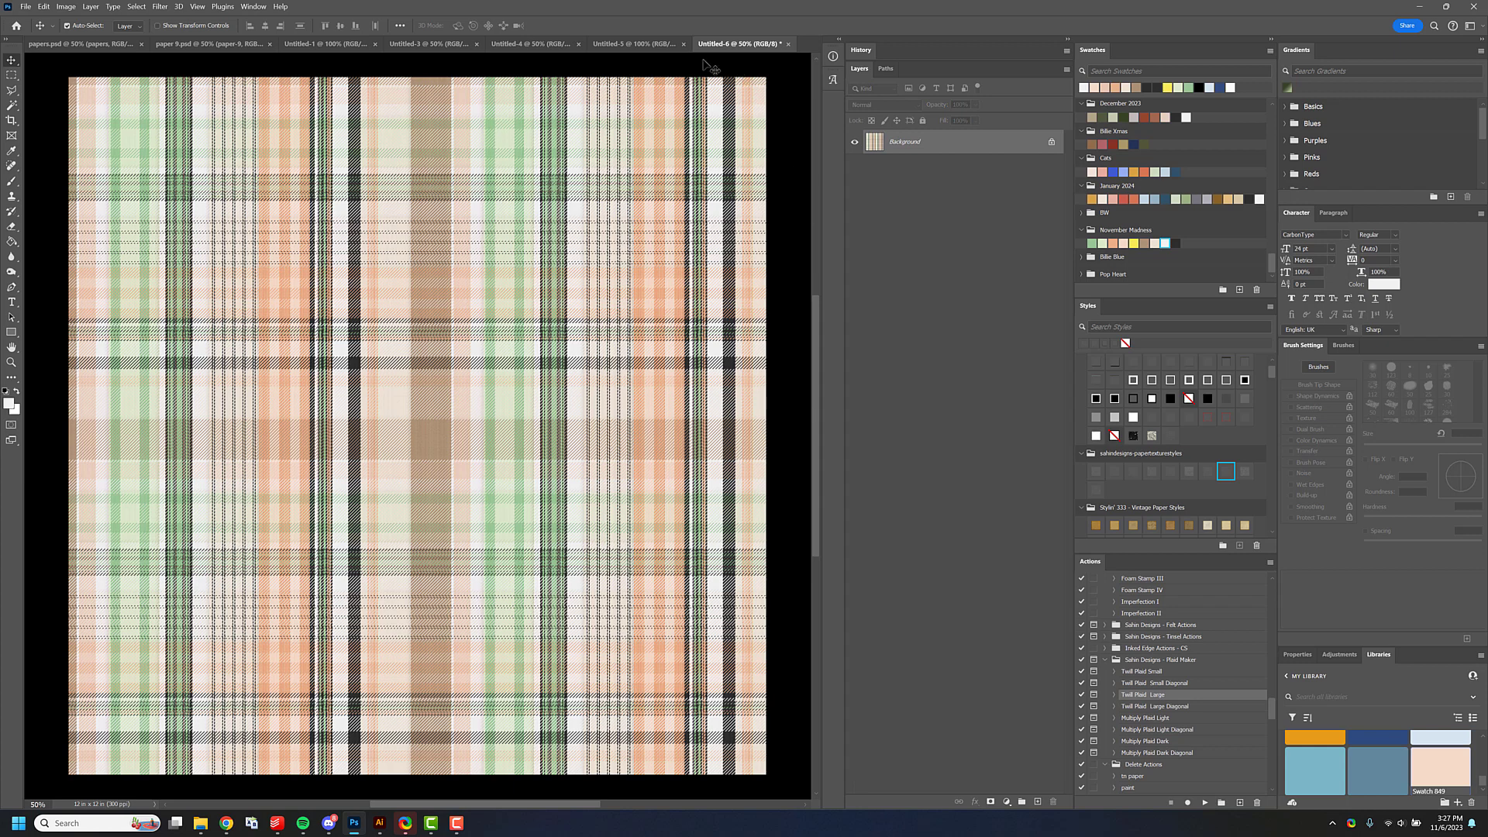
Return to the Untitled-5 strip and run the Multiply Plaid Light action, keeping the pattern fill at 0° and 100% scale.
click(636, 44)
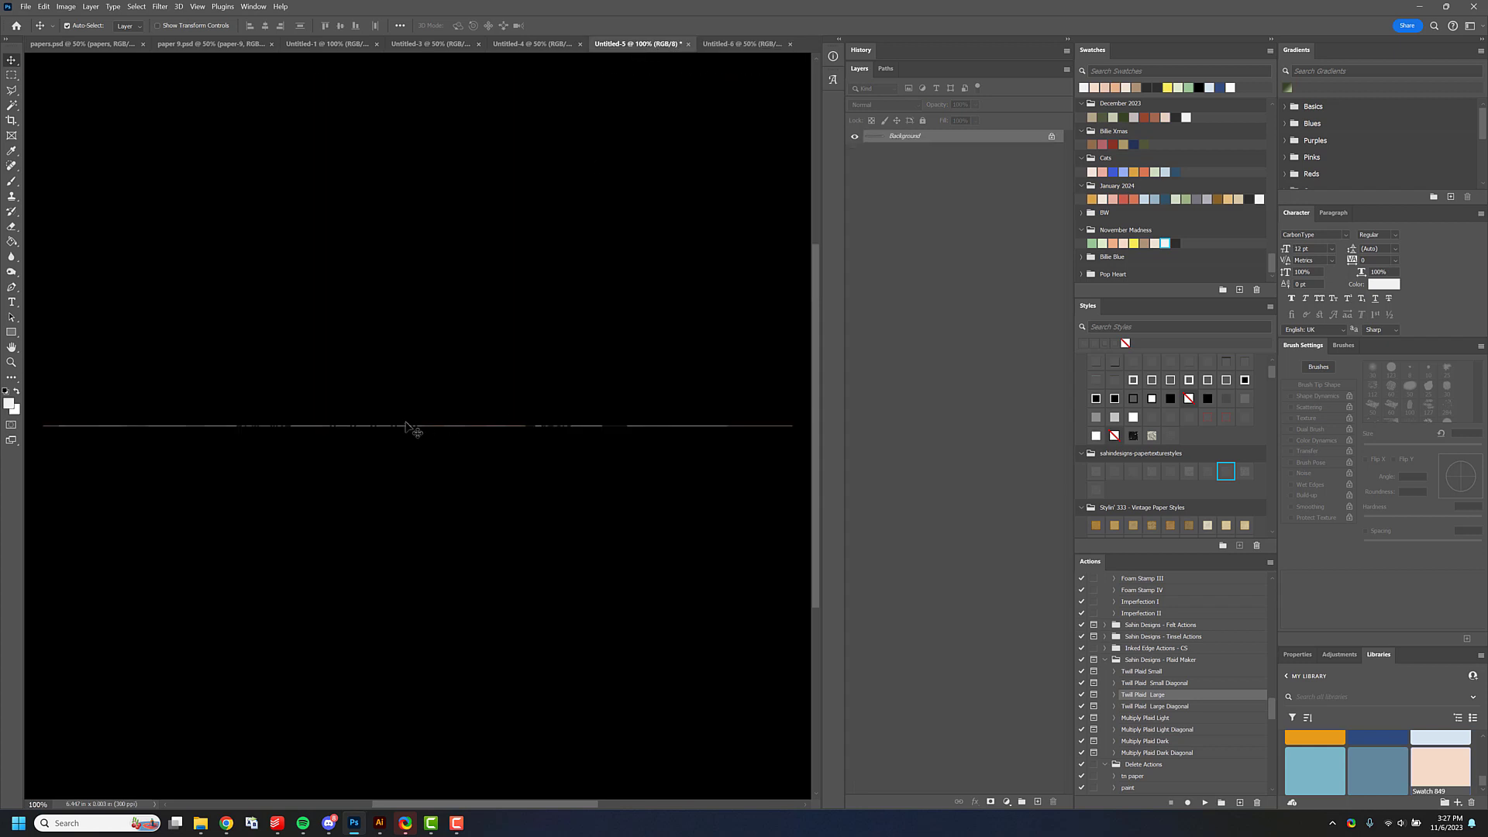
click(1176, 724)
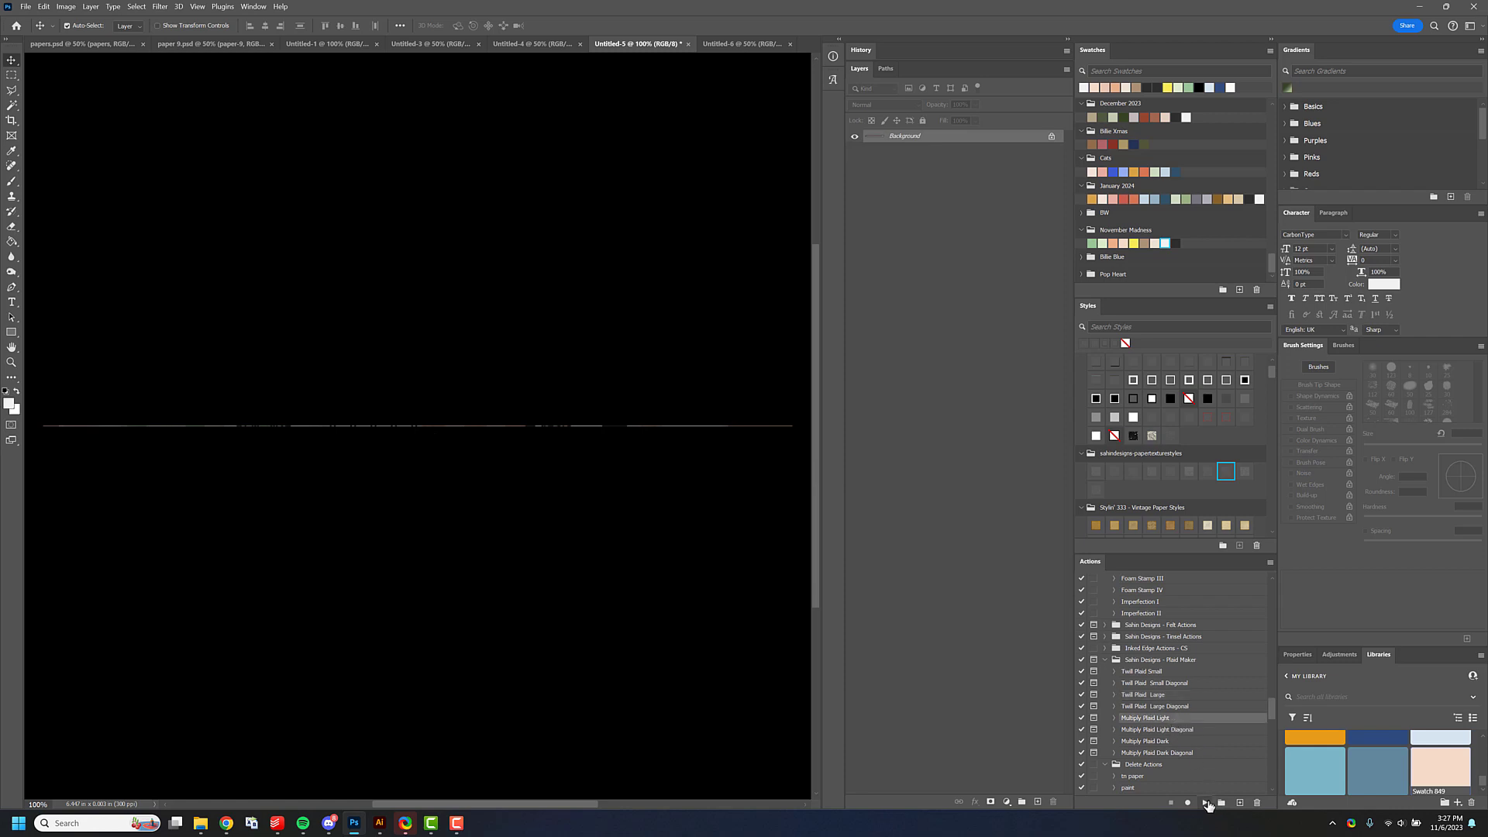
click(1205, 803)
click(885, 266)
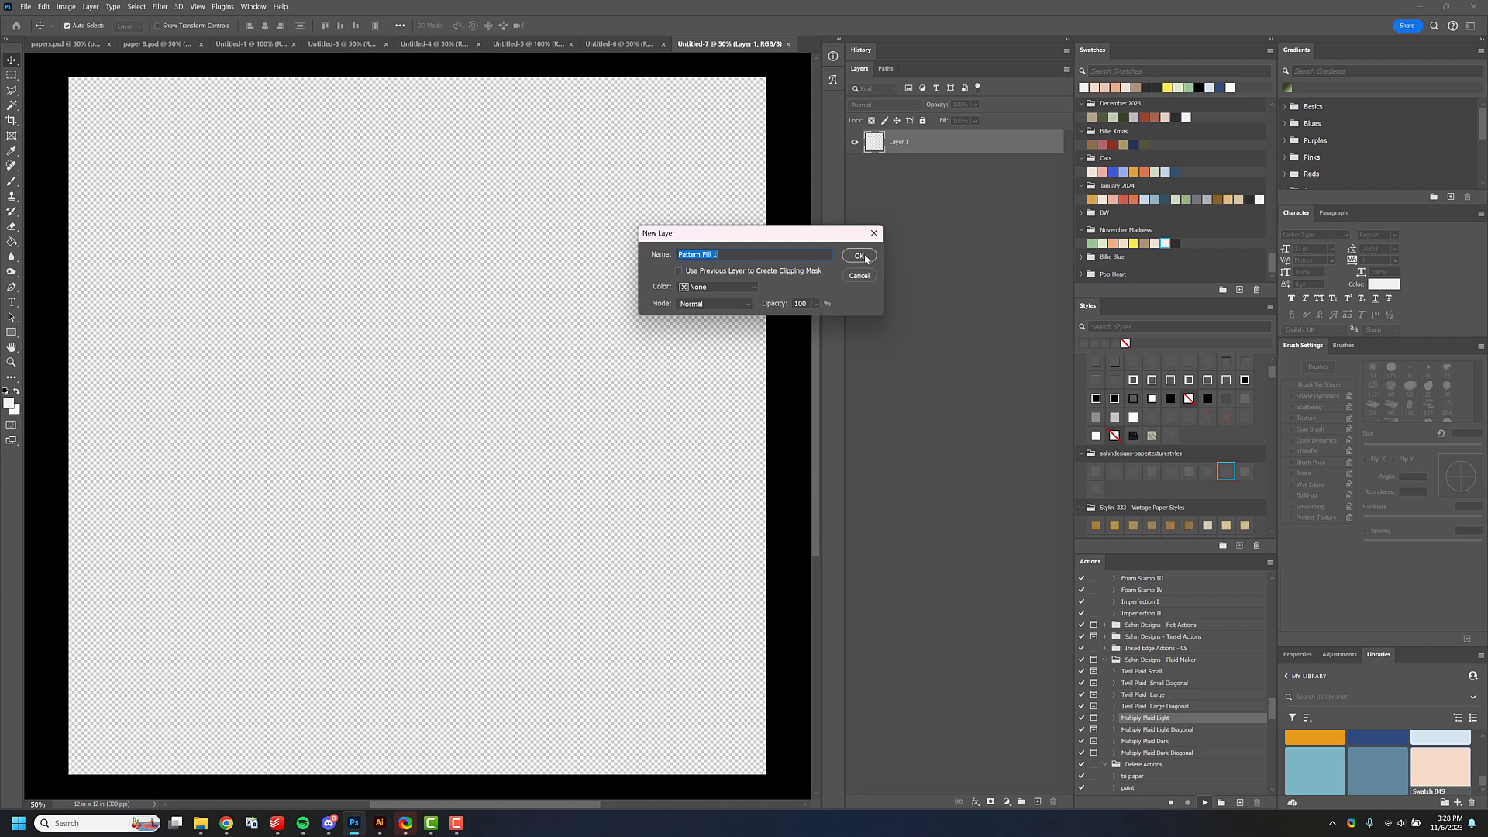
click(865, 258)
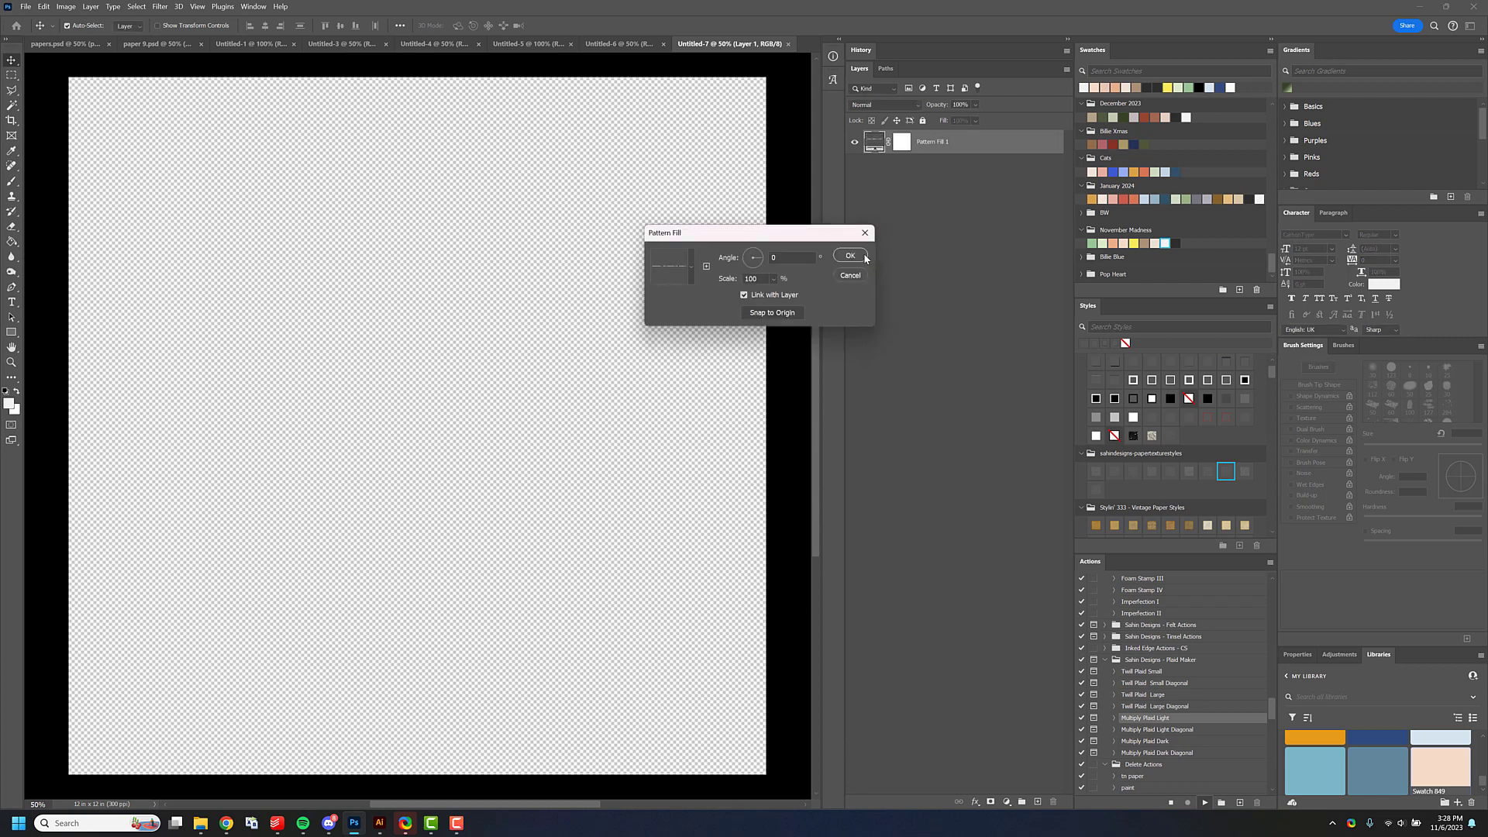
click(857, 254)
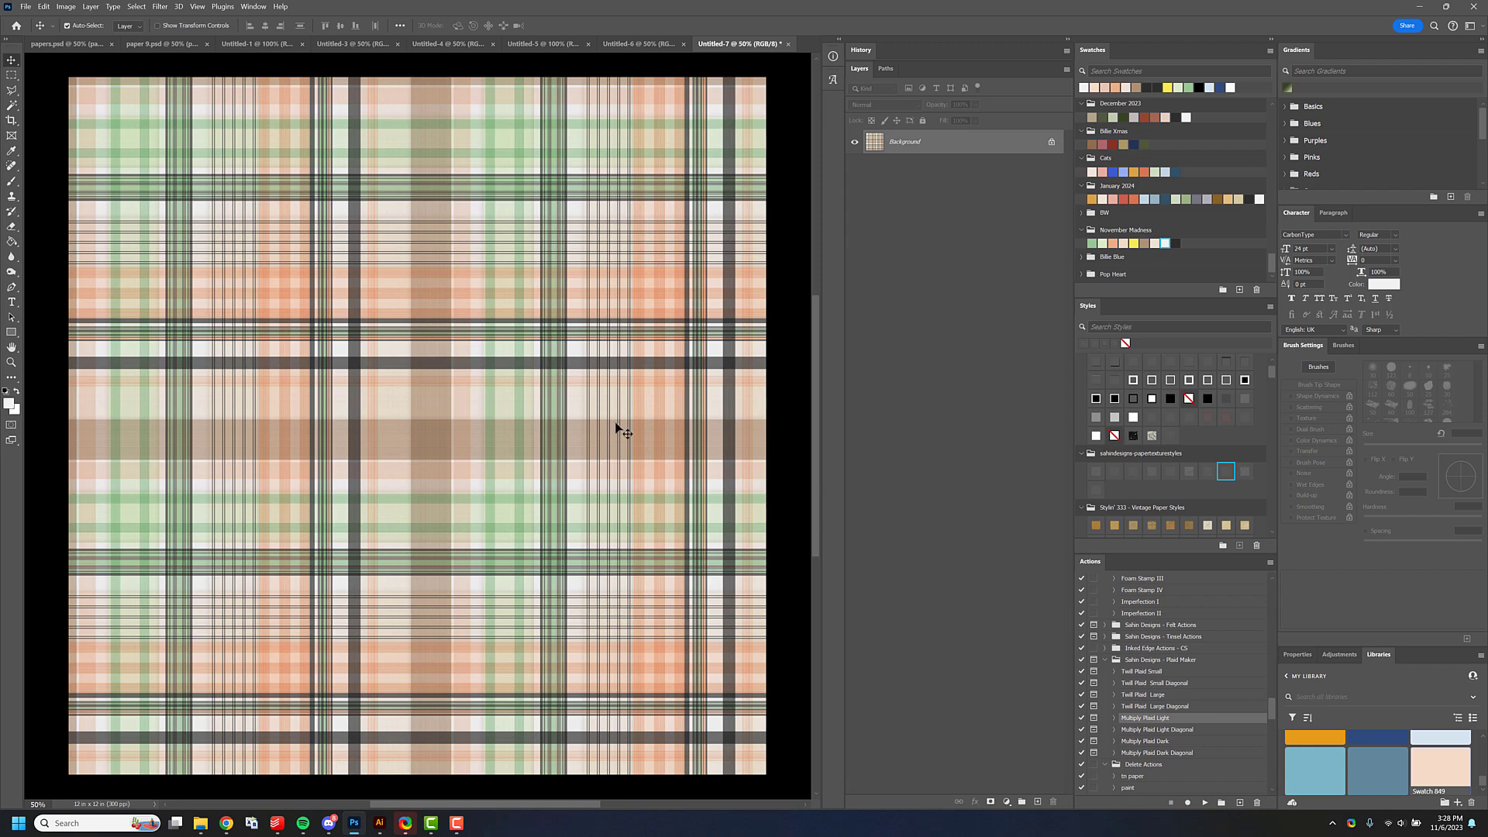
Copy the diagonal plaid from Untitled-4 into Untitled-6 as a new layer, closing Untitled-4 without saving.
click(639, 44)
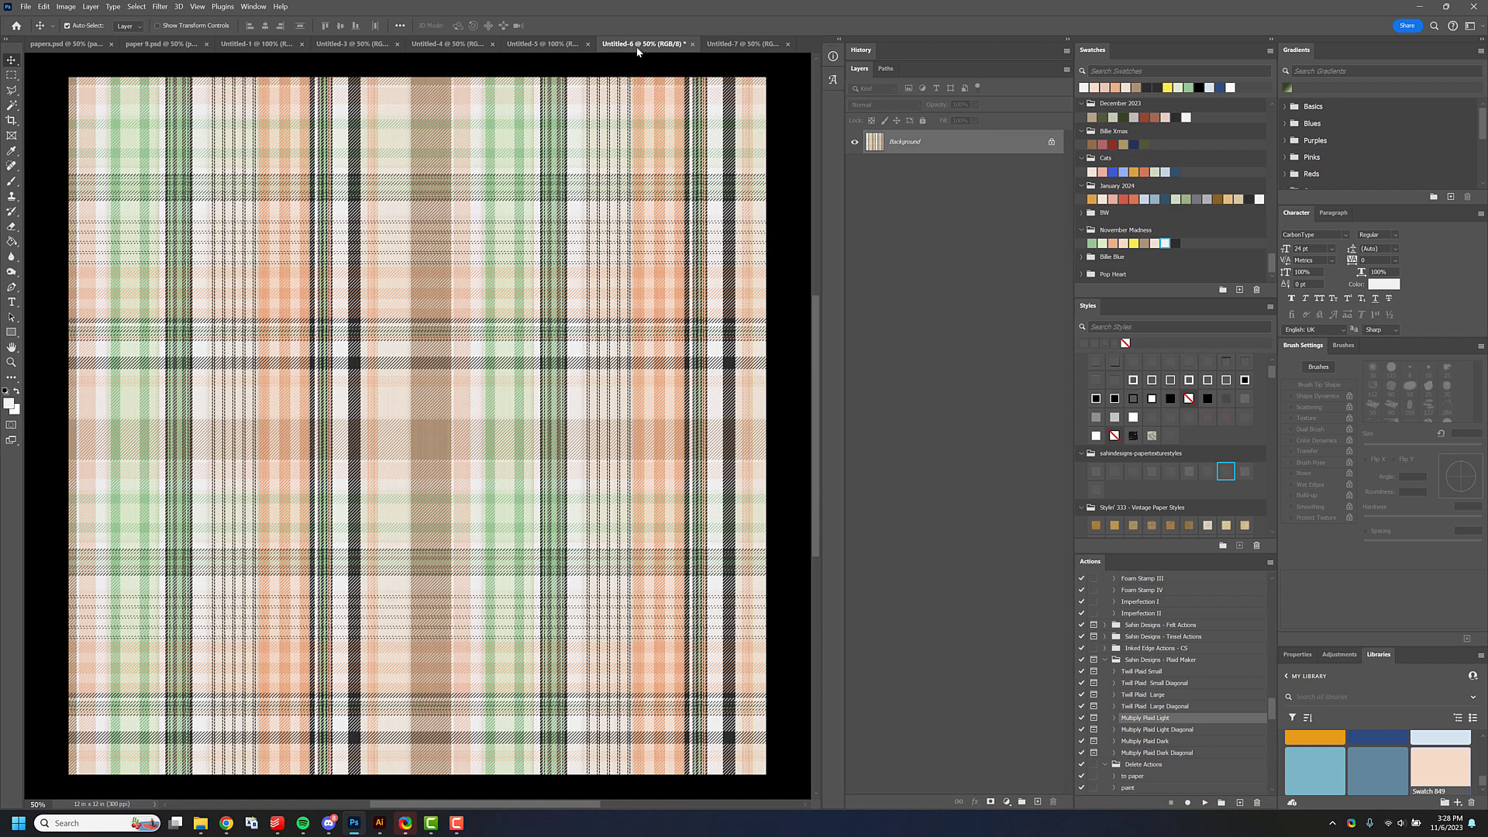
click(474, 47)
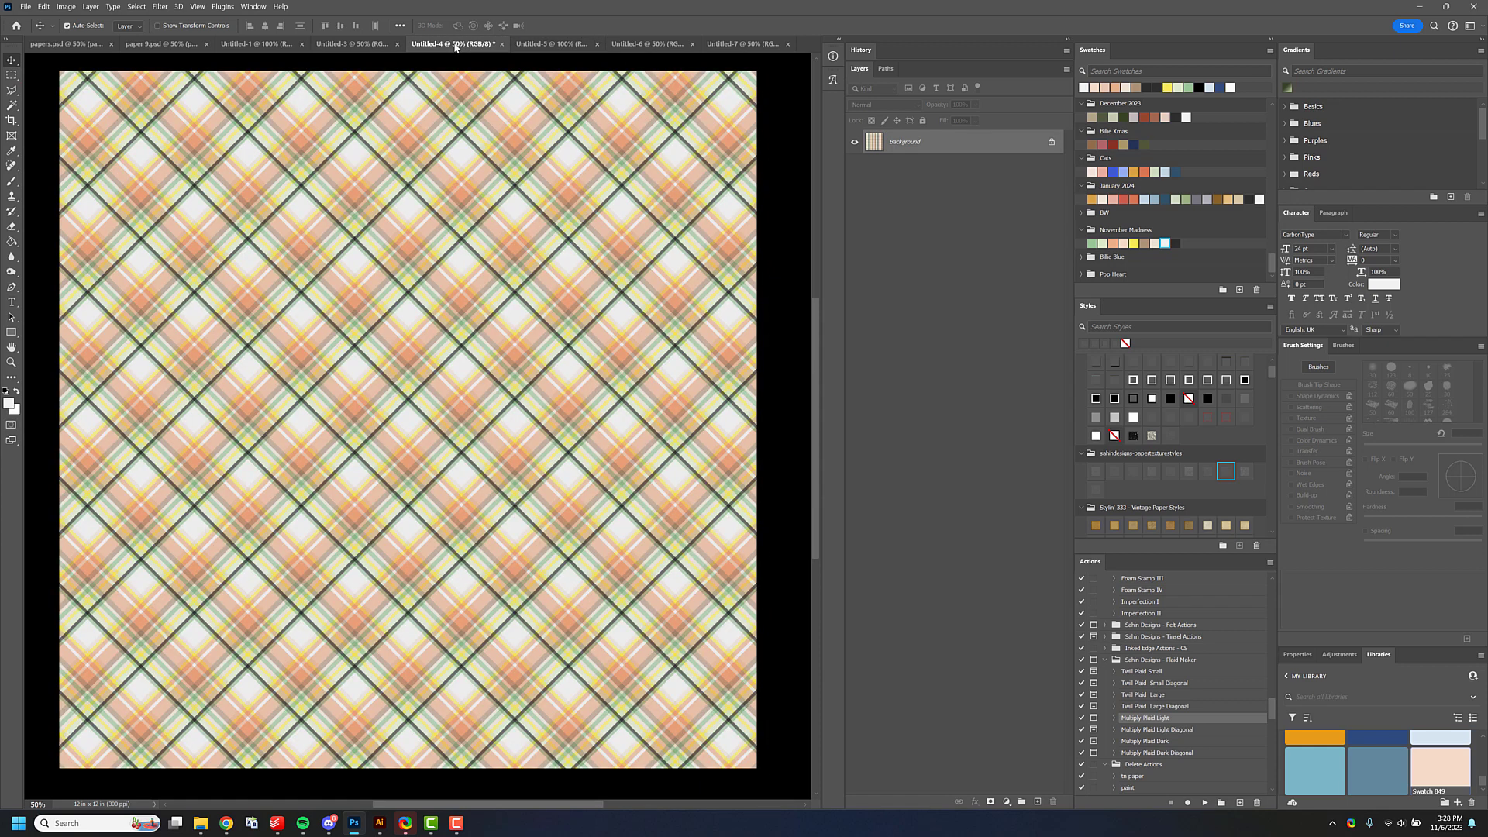
click(504, 45)
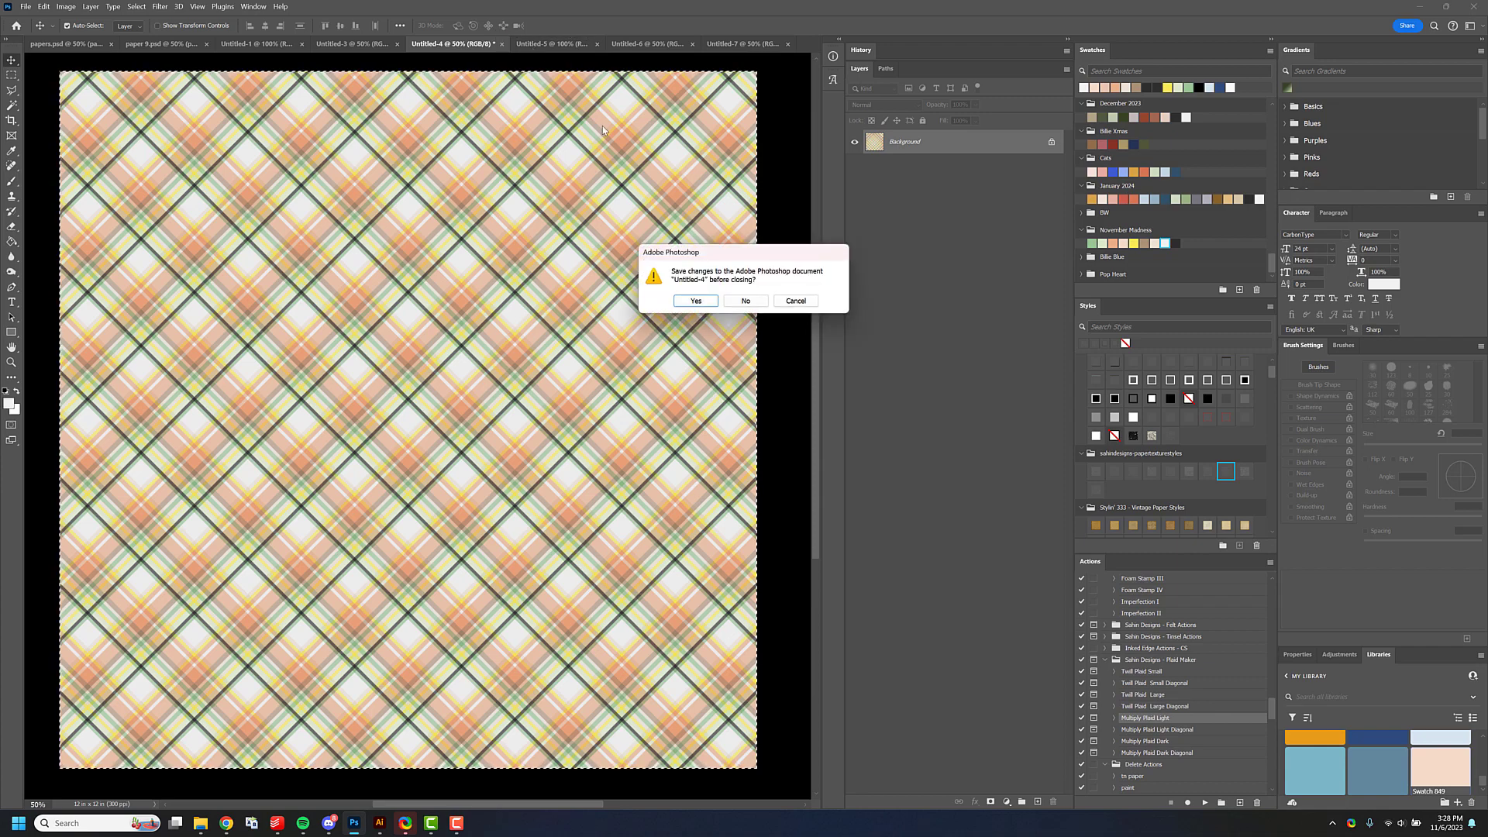
click(762, 303)
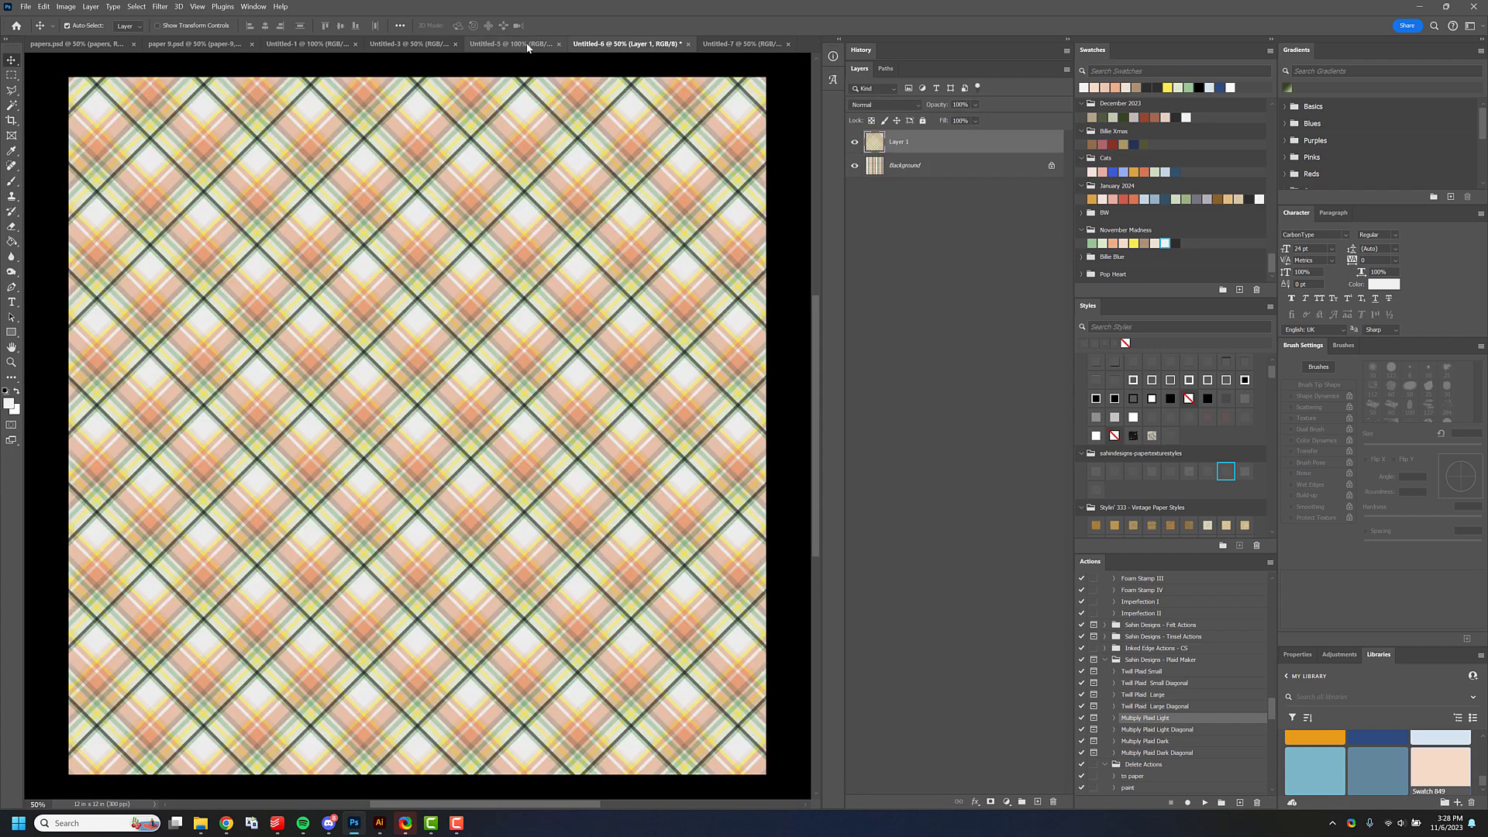
Copy the straight twill plaid from Untitled-3 into Untitled-6 as a new layer above the diagonal plaid.
click(486, 45)
click(437, 44)
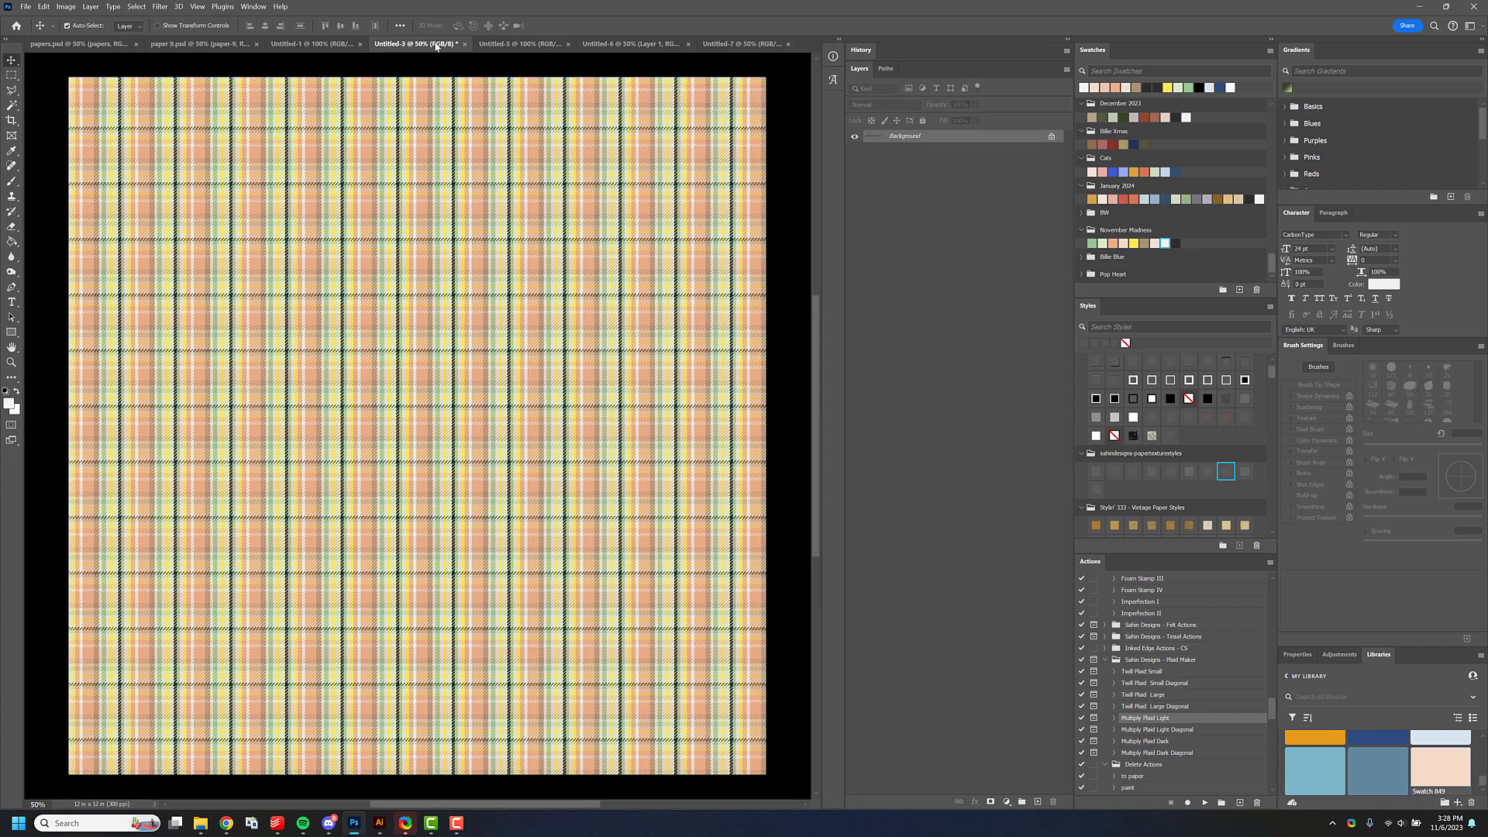
click(630, 44)
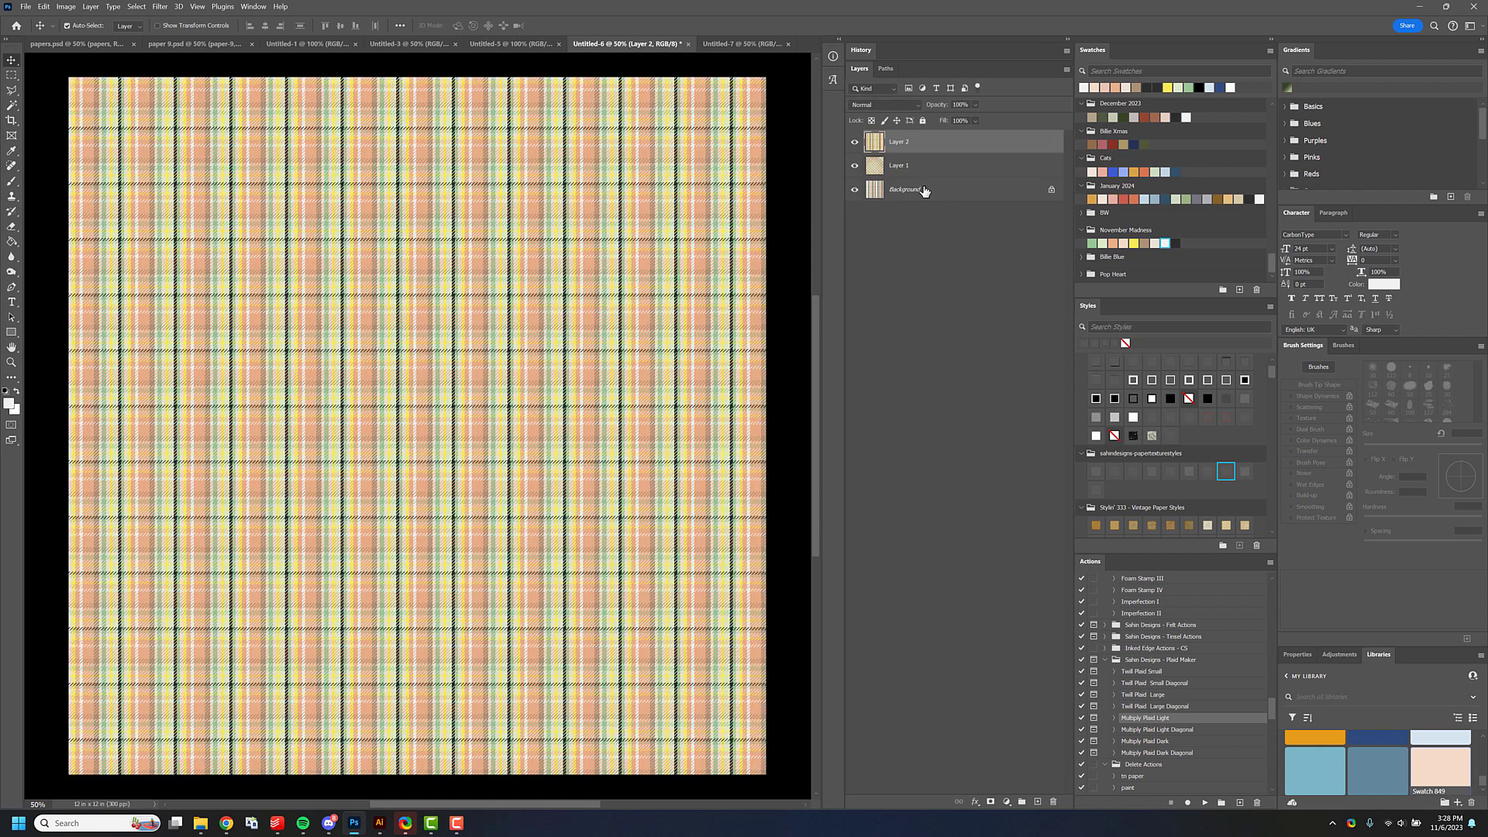
Duplicate the Background layer in Untitled-6 and delete the locked original, keeping the unlocked copy beneath the other plaids.
click(924, 190)
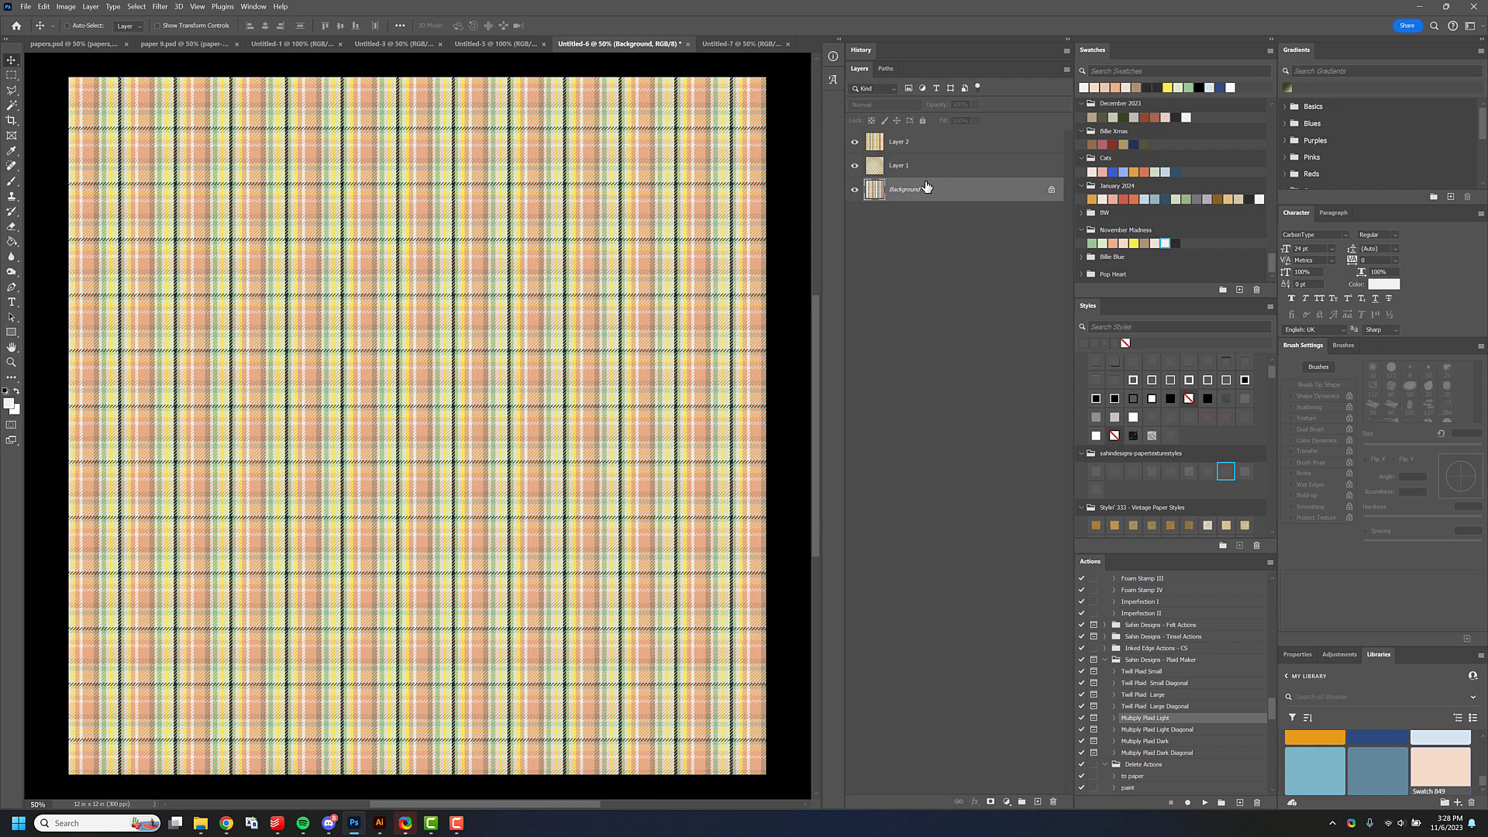
key(ctrl+j)
click(1002, 214)
key(Delete)
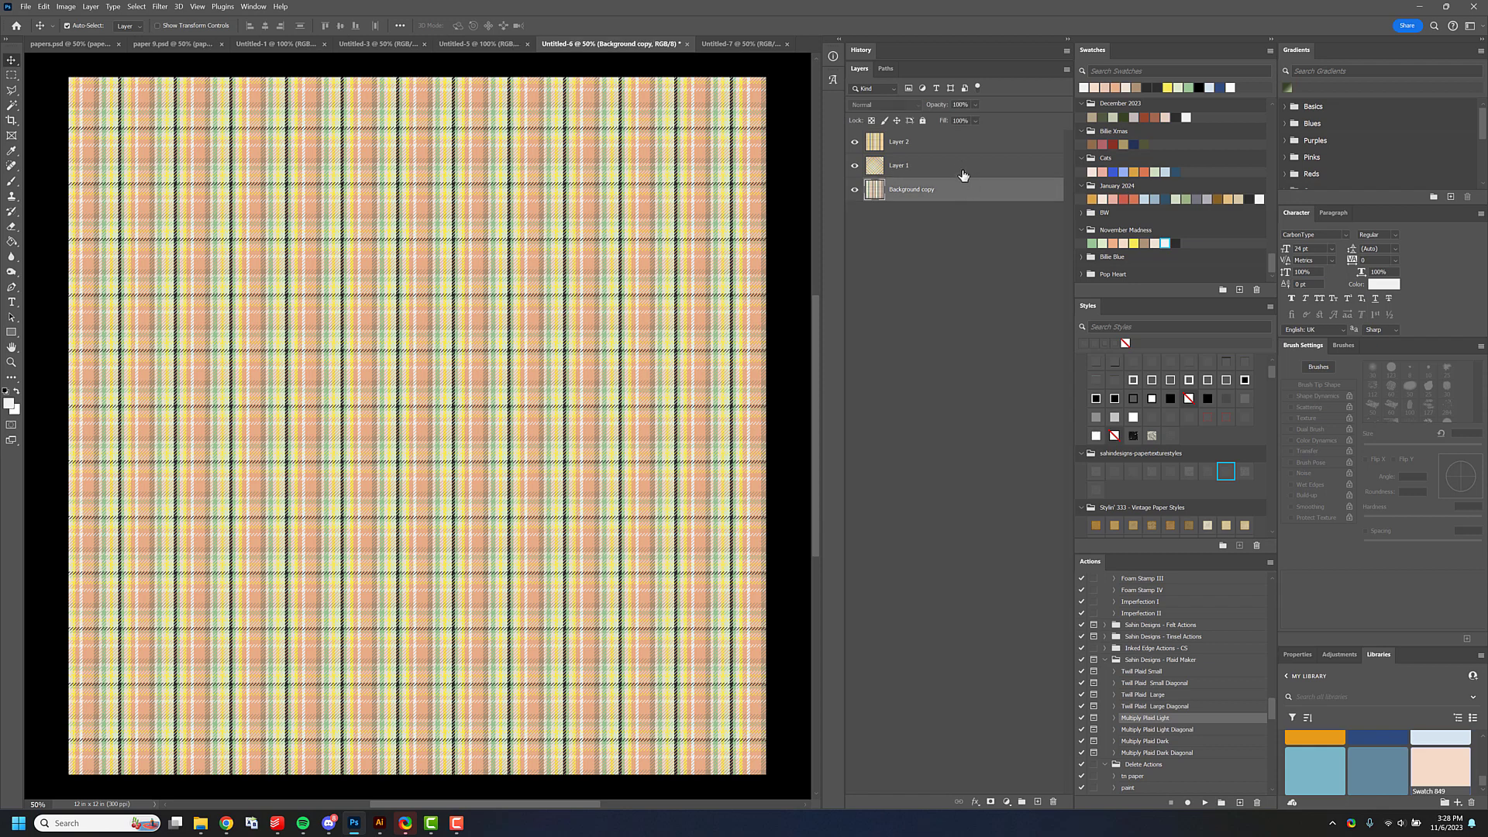
Apply the highlighted paper texture style from sahindesigns-papertexturestyles to all three plaid layers.
shift+click(960, 144)
click(1225, 471)
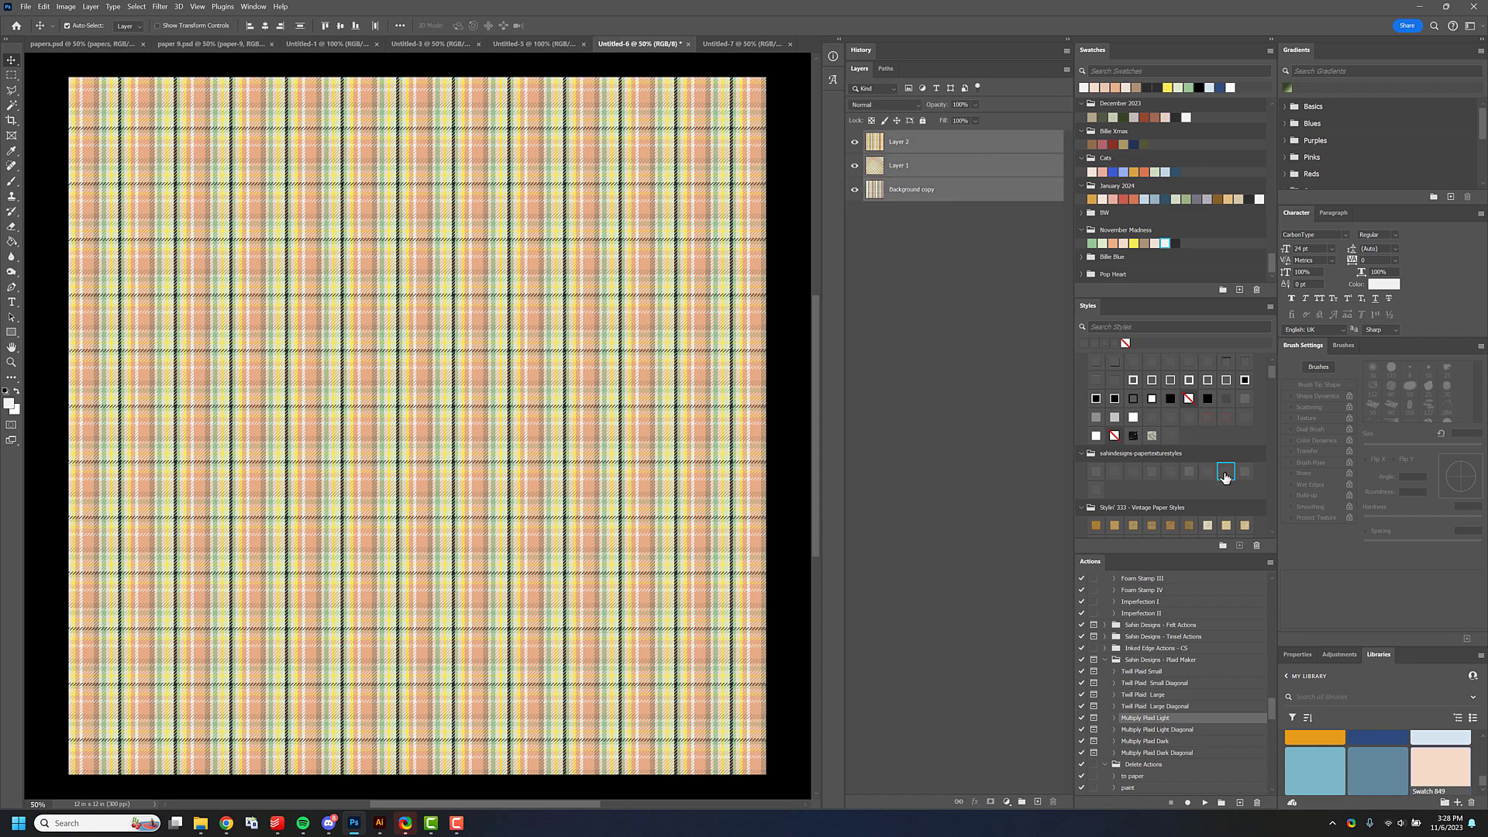
click(1054, 144)
Save the three-layer plaid document in Photoshop format in the papers folder, naming the file "plaid pap".
key(ctrl+s)
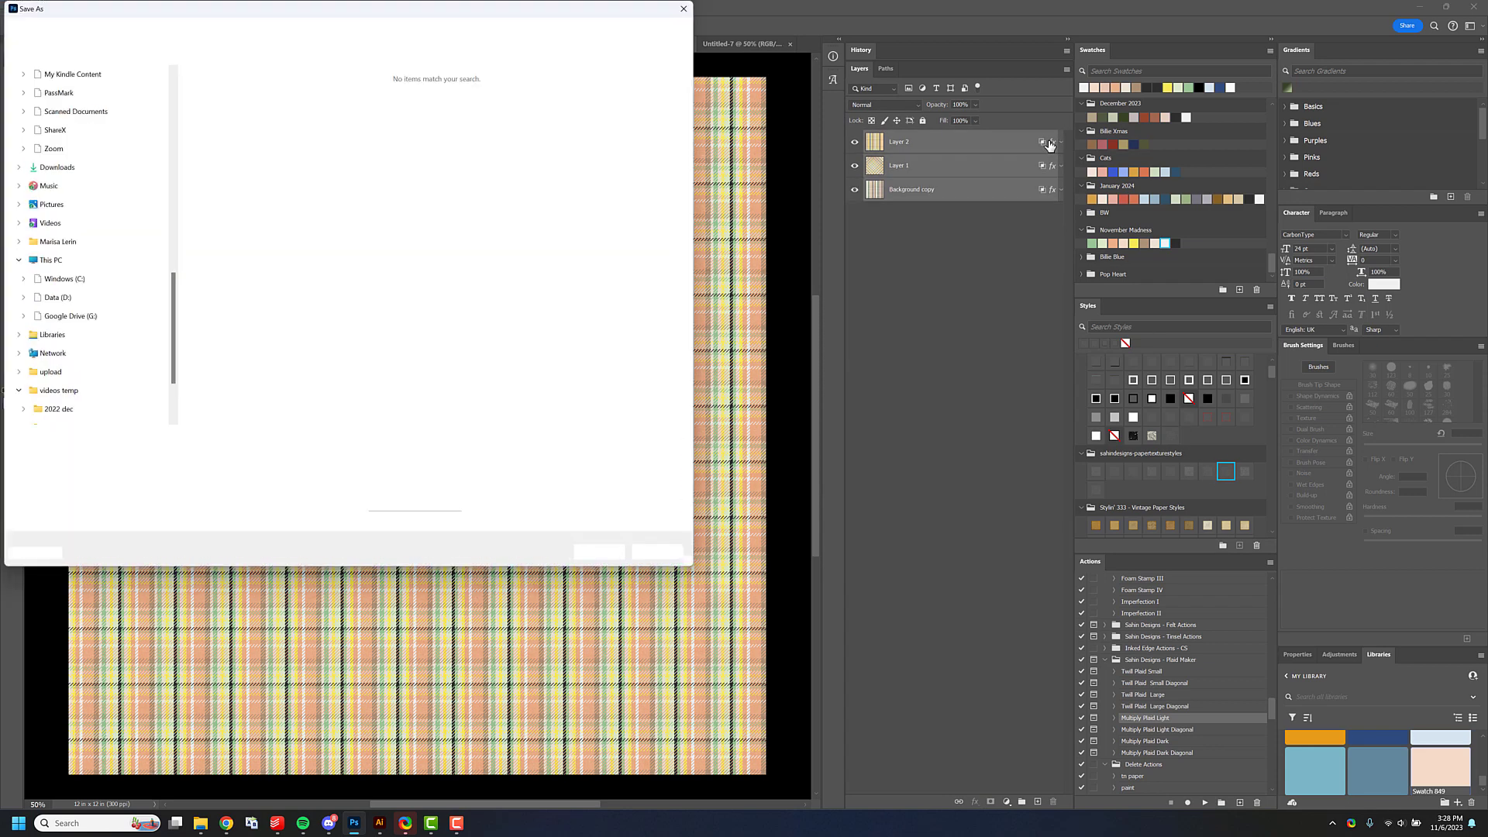
text(plaid pap)
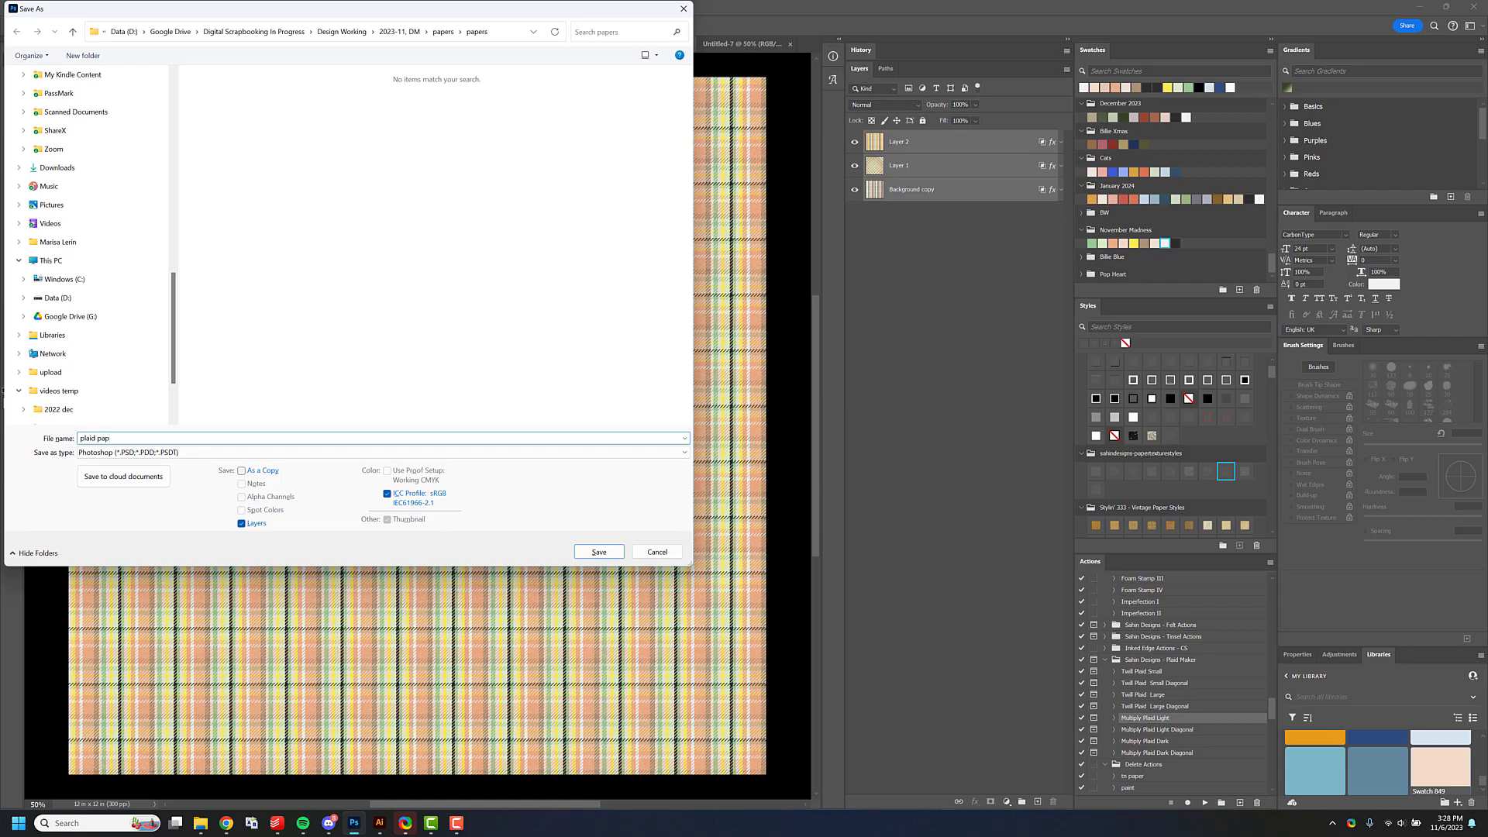